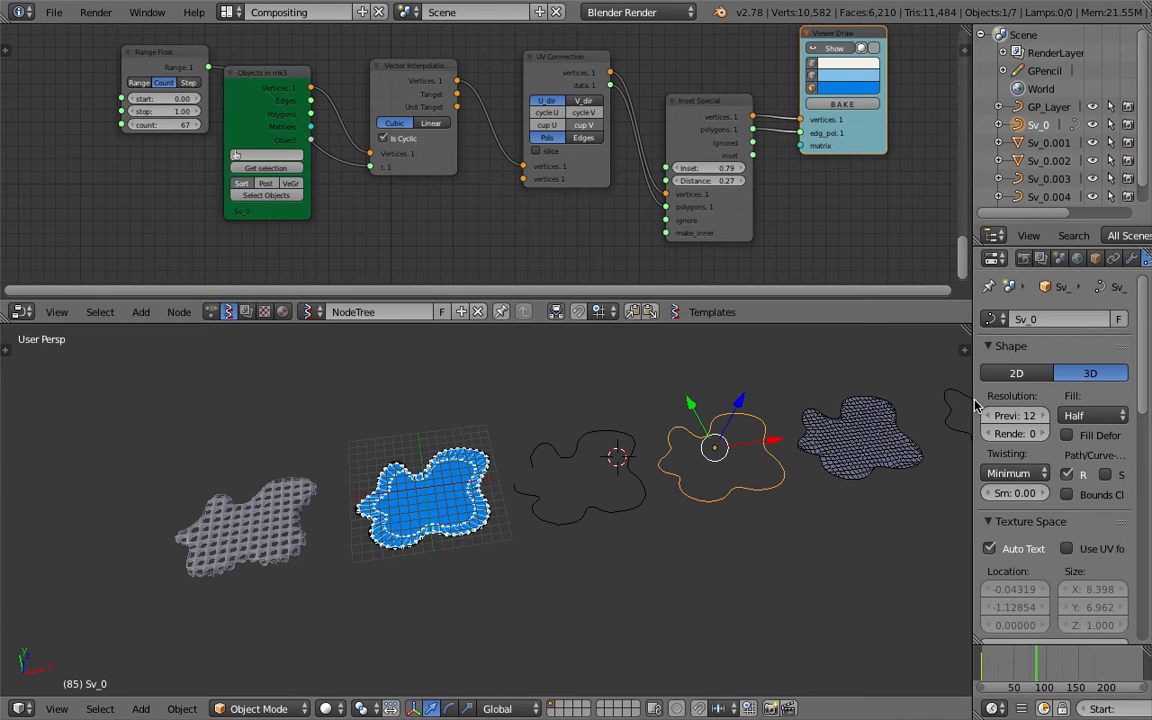
Step: Examine the curve and mesh objects in the 3D view and the node setups that generate them
left_click_drag(1005, 400, 1029, 400)
middle_click_drag(651, 438, 712, 463)
right_click(755, 432)
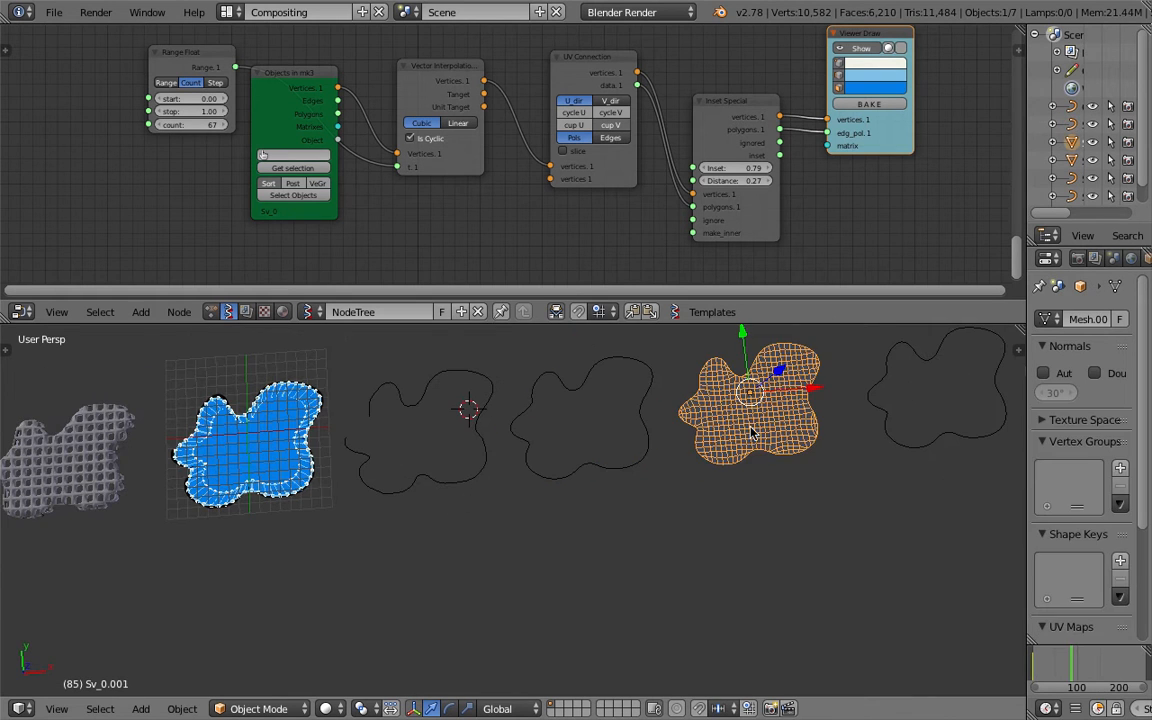
right_click(644, 384)
middle_click_drag(643, 411, 470, 475)
right_click(698, 440)
middle_click_drag(698, 440, 717, 458)
middle_click_drag(524, 476, 618, 452)
mouse_move(447, 449)
middle_mouse_down()
mouse_move(463, 406)
mouse_move(459, 446)
middle_mouse_up()
scroll(419, 167, "down", 2)
middle_click_drag(419, 167, 463, 12)
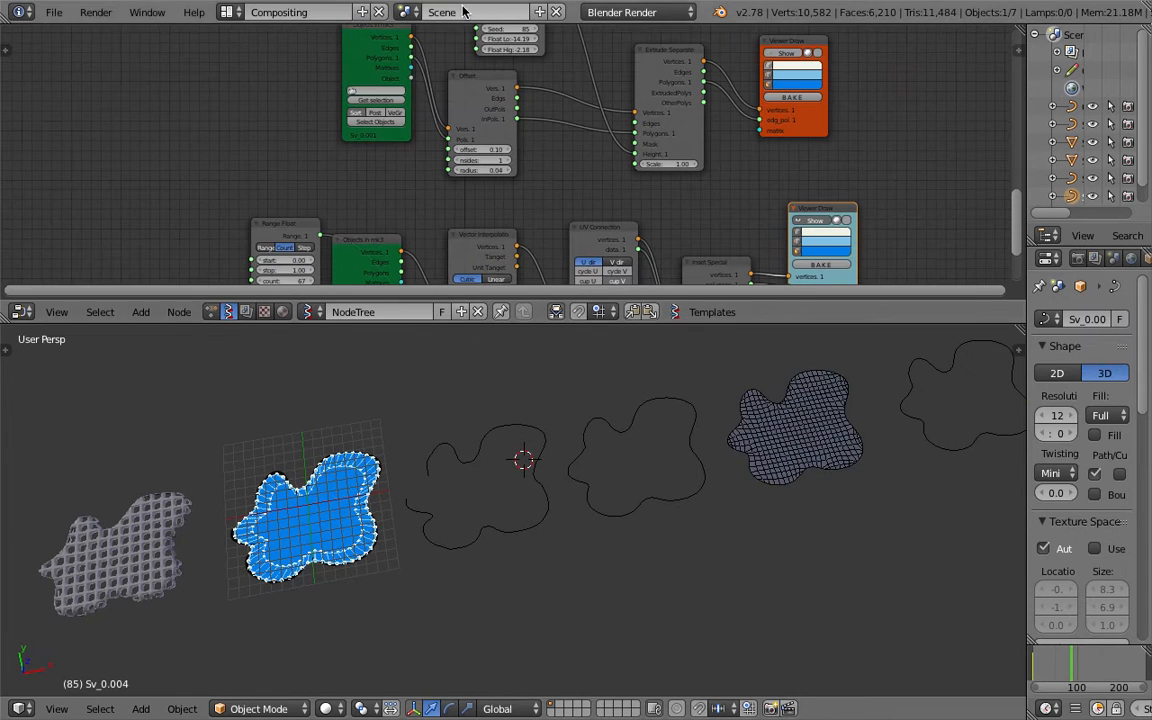
Step: Show the preview of the Extrude Separate node's output and open the closed Sv_0 curve in Edit Mode
left_click(789, 55)
mouse_move(450, 501)
middle_mouse_down()
mouse_move(581, 527)
mouse_move(409, 509)
mouse_move(640, 545)
mouse_move(689, 478)
mouse_move(686, 453)
mouse_move(607, 437)
mouse_move(711, 417)
mouse_move(792, 468)
mouse_move(661, 607)
mouse_move(499, 540)
mouse_move(454, 484)
mouse_move(455, 494)
mouse_move(581, 498)
mouse_move(578, 537)
middle_mouse_up()
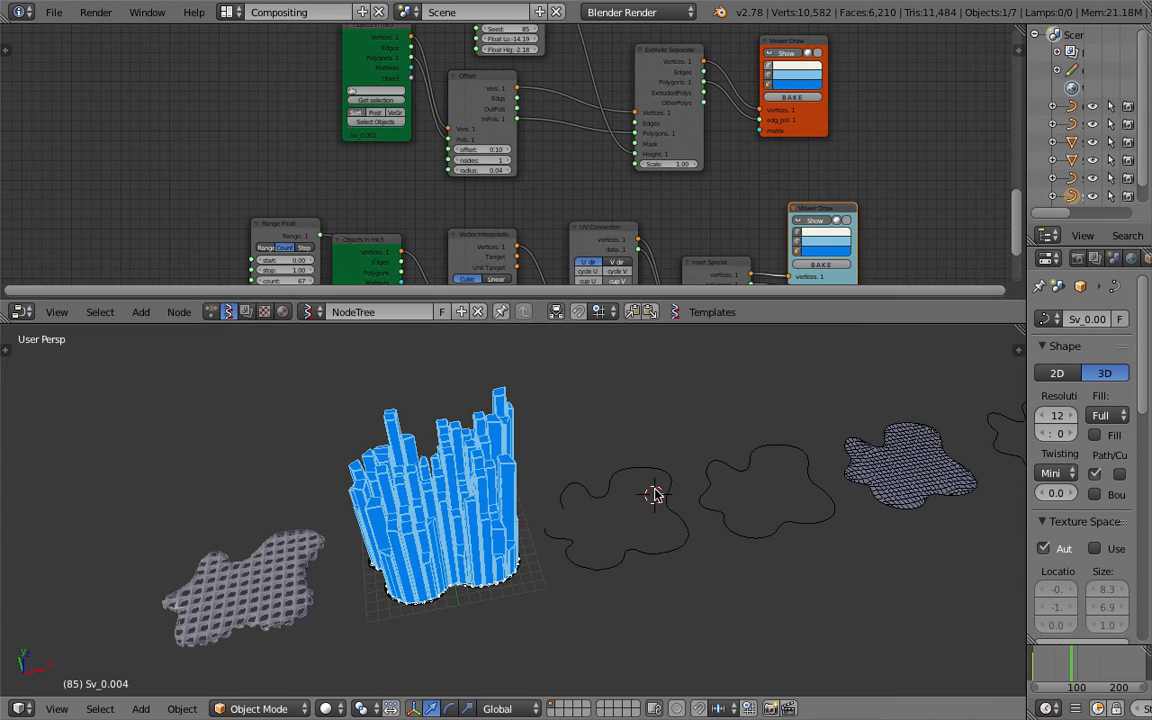
right_click(726, 472)
key("KP_Decimal")
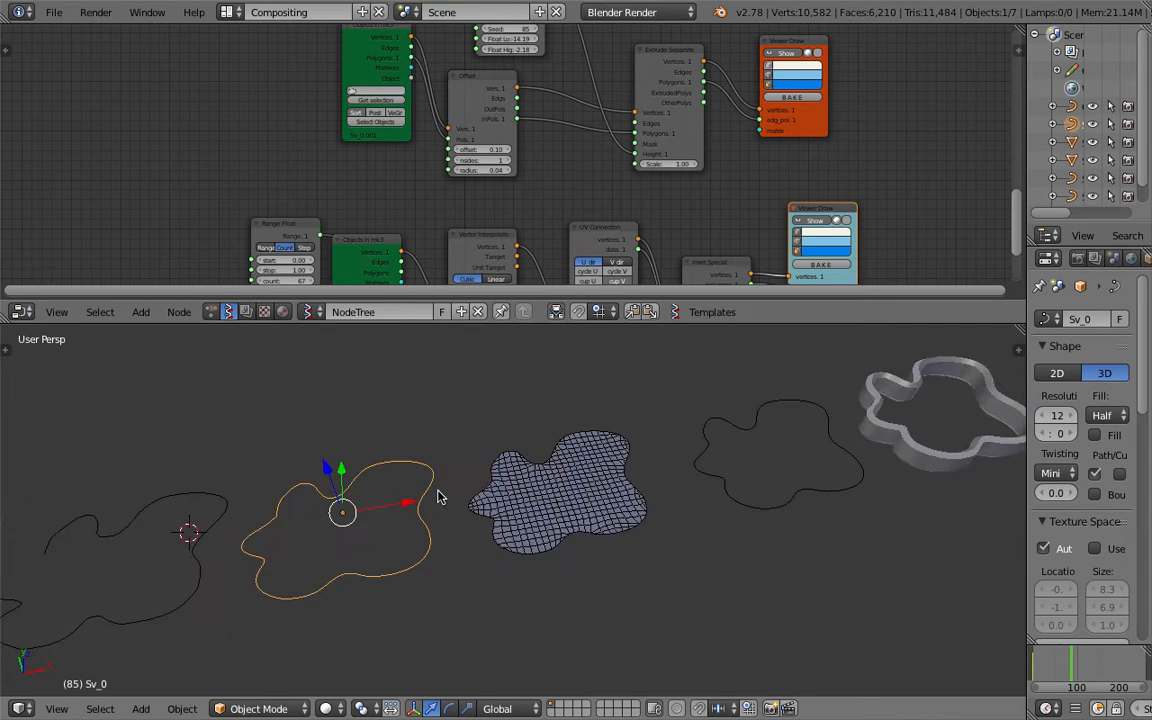
key("Tab")
left_click(450, 493)
key("Tab")
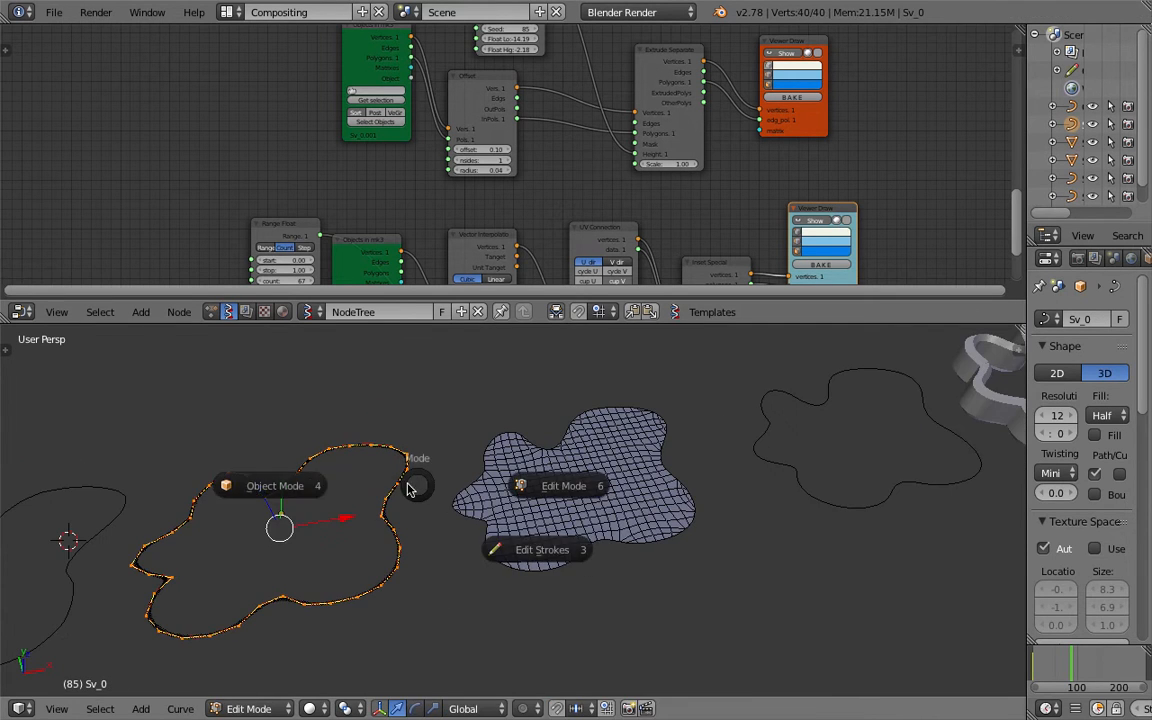
left_click(340, 484)
key("Tab")
key("KP_Decimal")
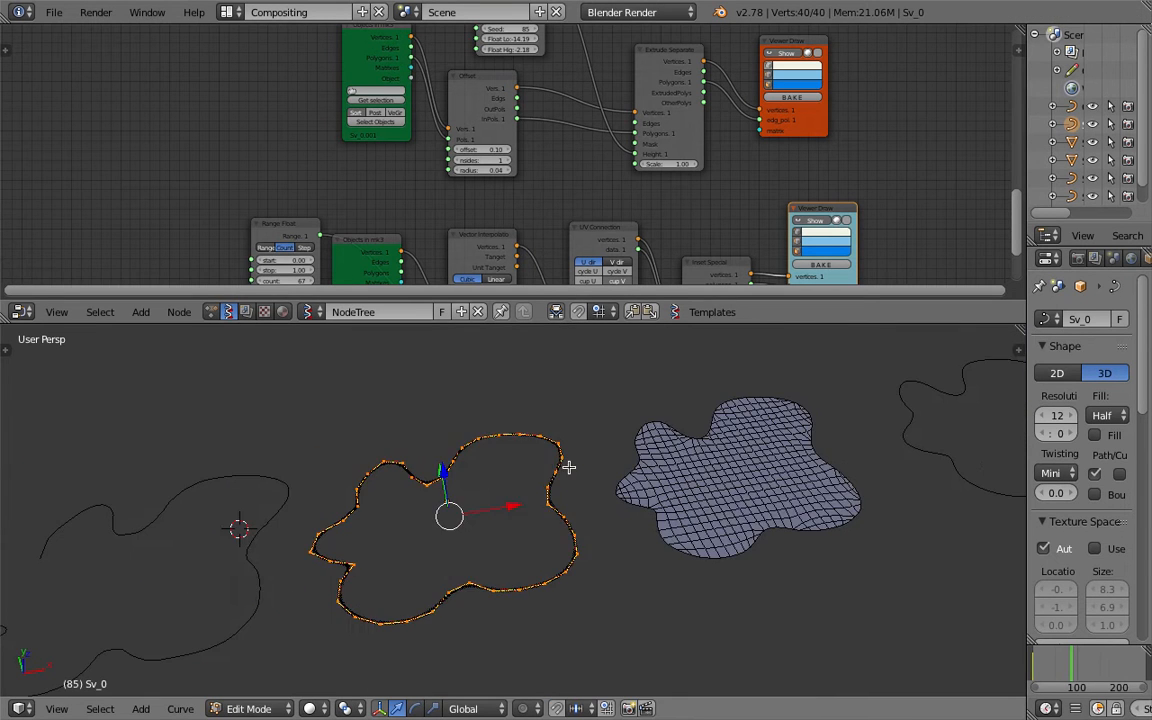
Step: Move points of the Sv_0 curve upward and return to Object Mode
key("KP_8")
key("g")
left_click(554, 406)
right_click(532, 489)
key("g")
left_click(537, 427)
key("Tab")
left_click(505, 441)
middle_click_drag(497, 440, 616, 524)
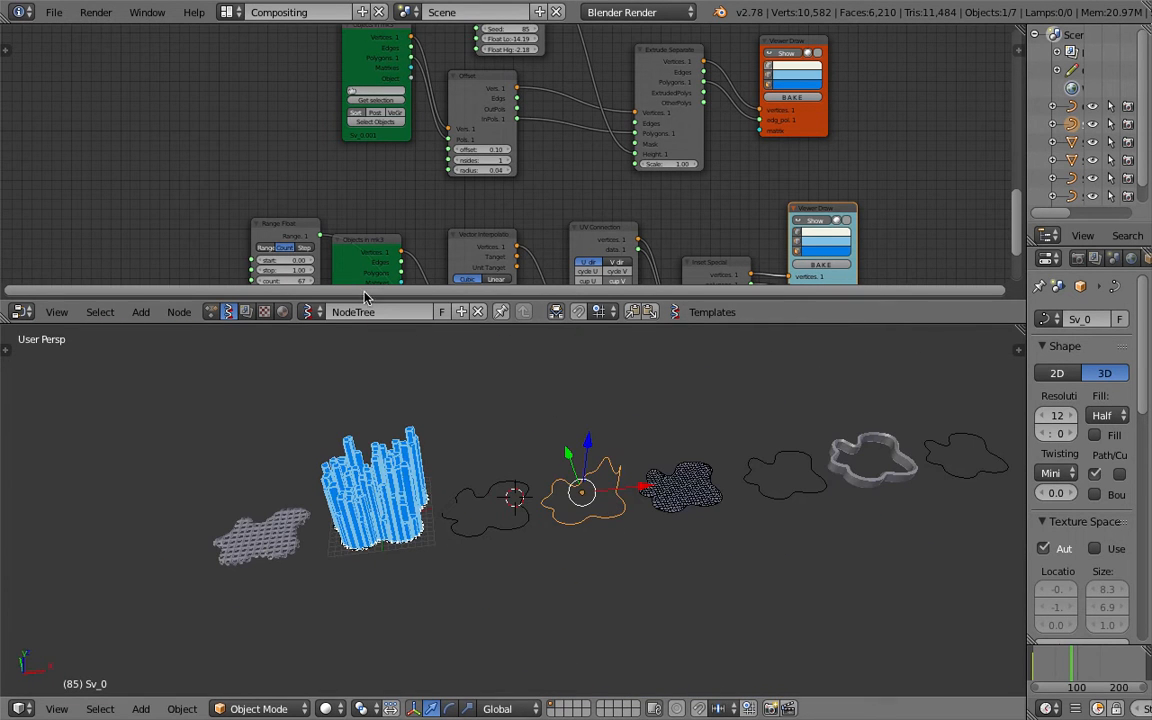
Step: Start a new scene from the start-up file and delete all of its default objects
left_click(54, 14)
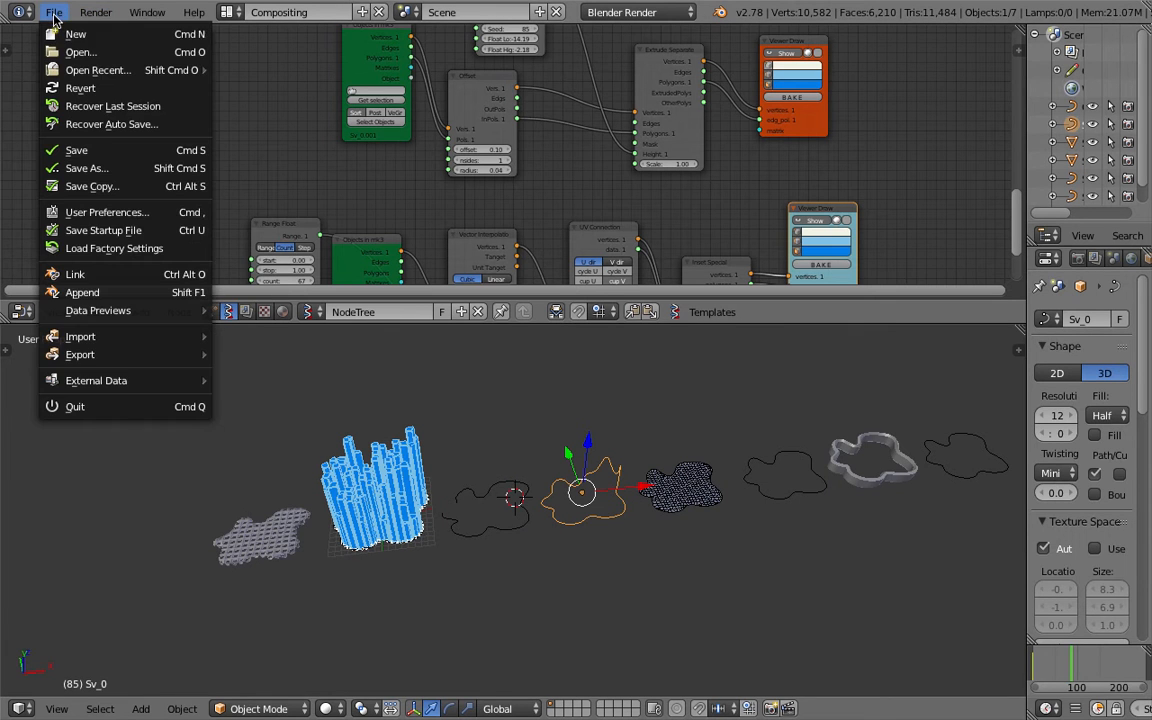
left_click(67, 35)
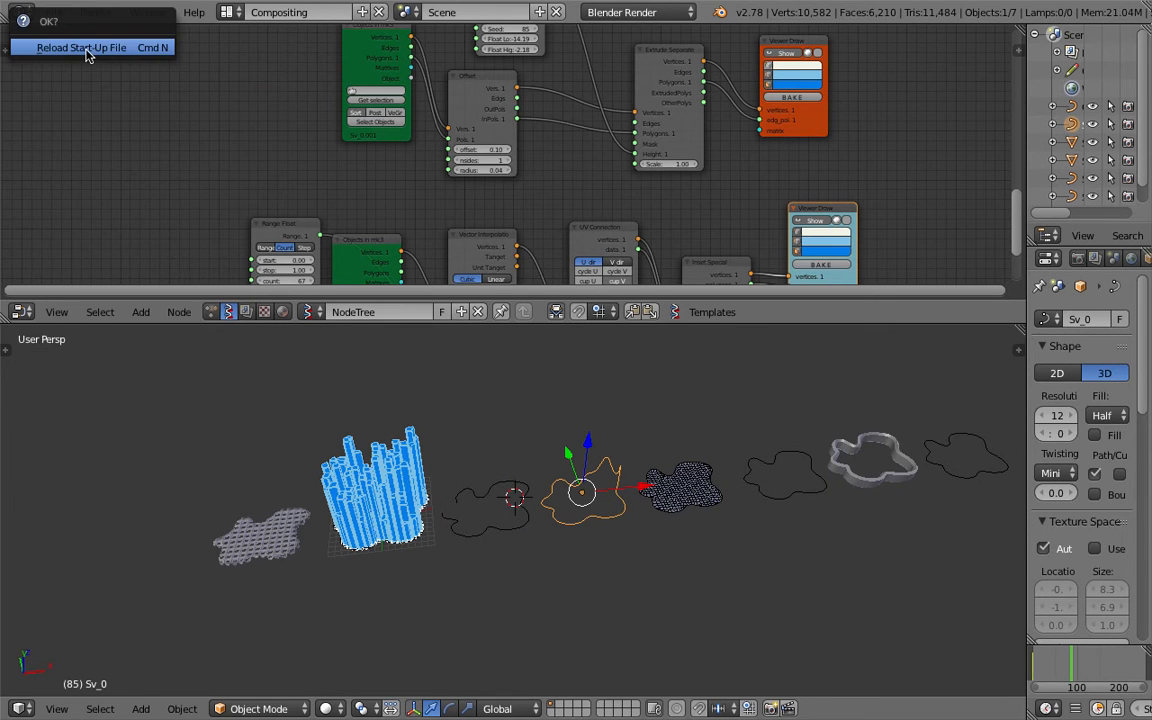
left_click(86, 48)
key("a")
key("x")
left_click(533, 205)
Step: Save the empty scene to the Desktop as sv_Curve_Exploration_001.blend
left_click(54, 14)
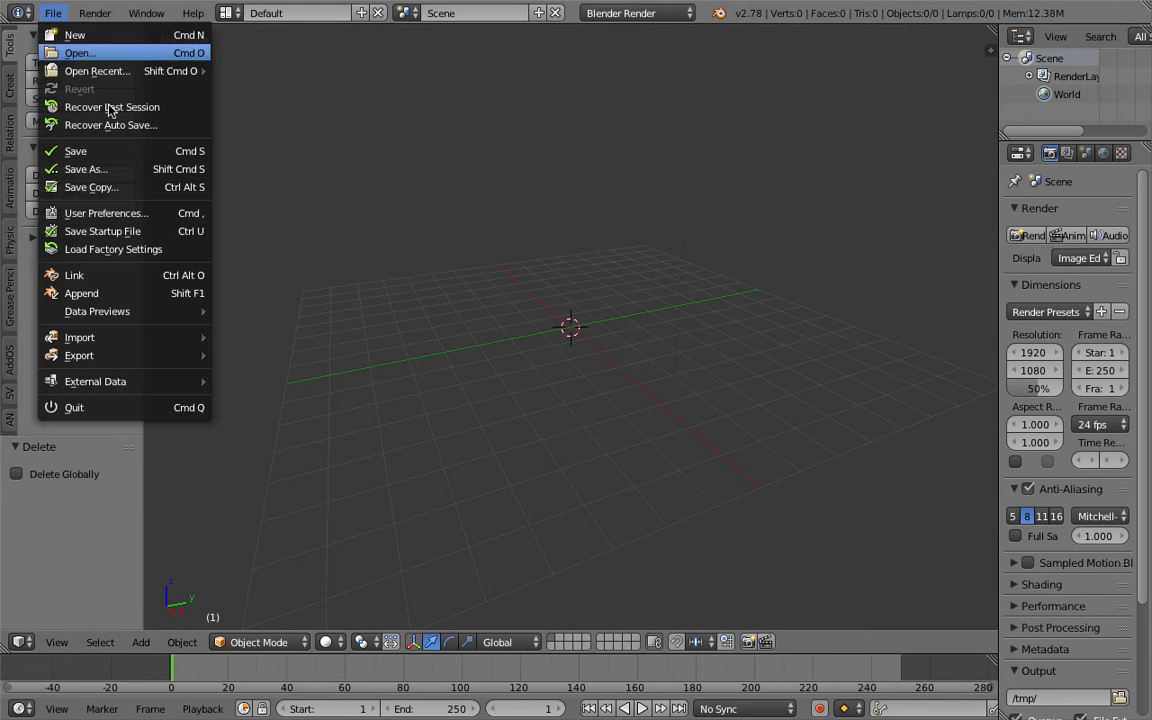
left_click(95, 165)
left_click(313, 84)
type("sv_Curve_Exploration_001.blend")
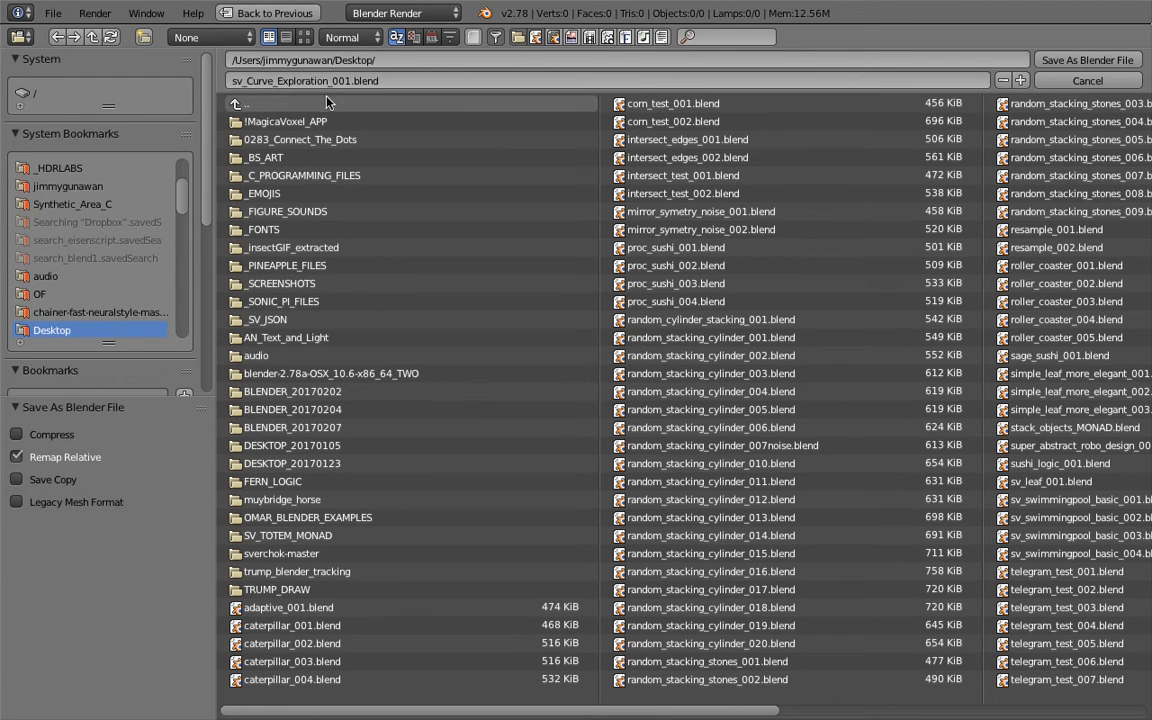
left_click(1087, 60)
Step: From the top view, draw a nearly closed, five-lobed grease pencil outline about 18 by 16 units around the grid's centre
middle_click_drag(575, 345, 442, 355)
left_click(55, 643)
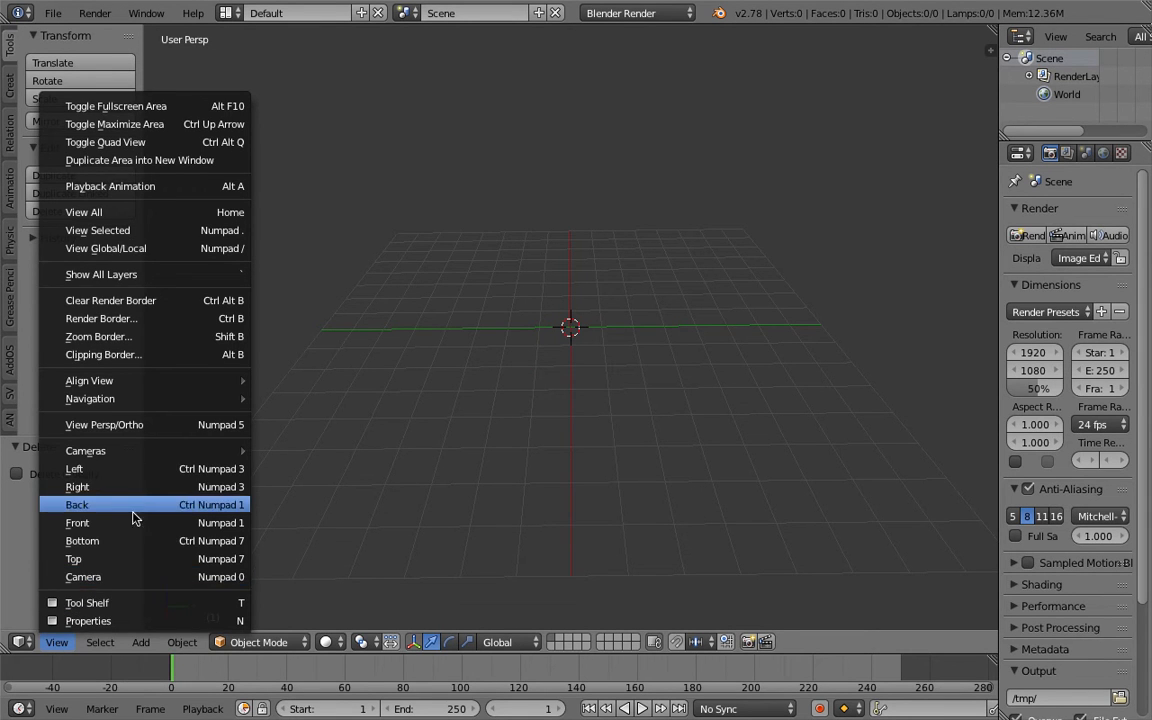
left_click(134, 522)
left_click(56, 642)
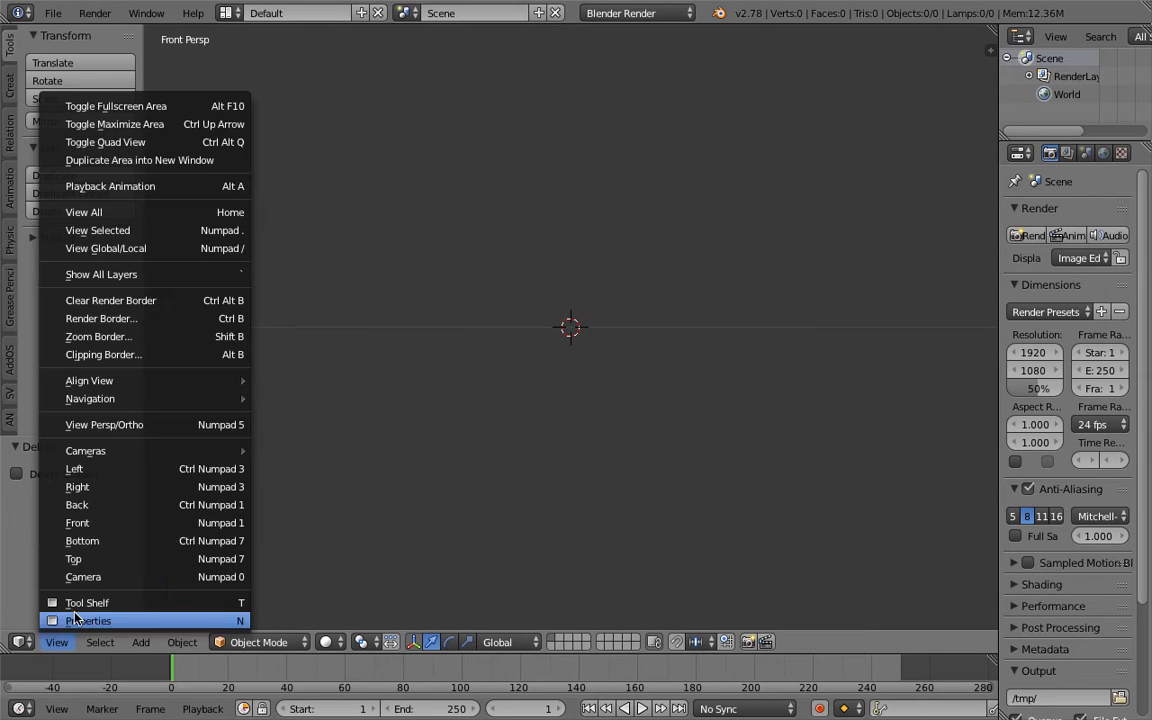
left_click(110, 560)
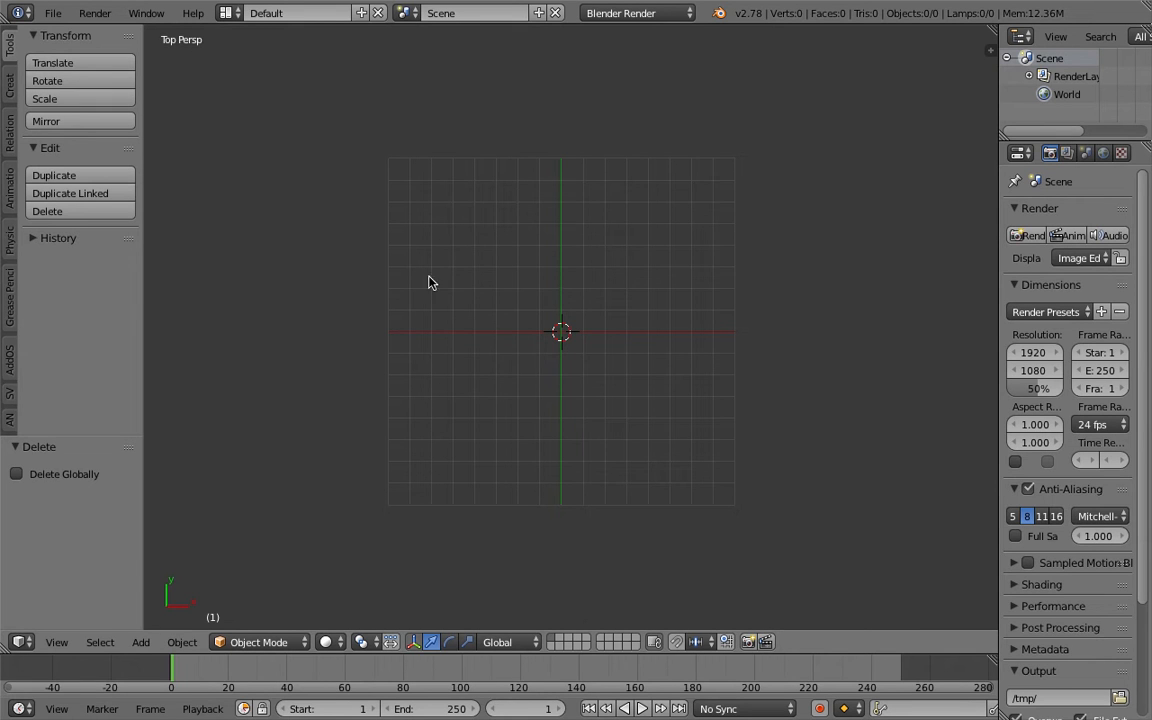
left_click_drag(448, 294, 412, 285)
left_click_drag(477, 256, 579, 189)
mouse_move(676, 186)
left_mouse_down()
mouse_move(800, 318)
mouse_move(722, 418)
mouse_move(608, 457)
mouse_move(493, 449)
left_mouse_up()
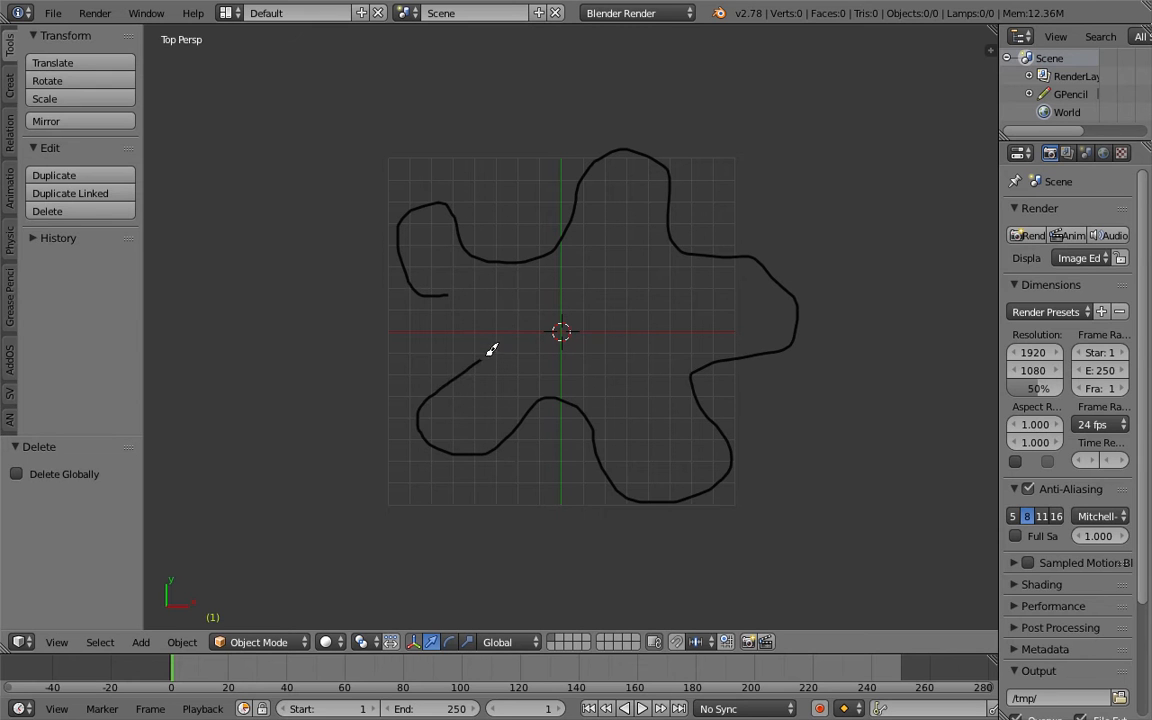
scroll(456, 294, "up", 3)
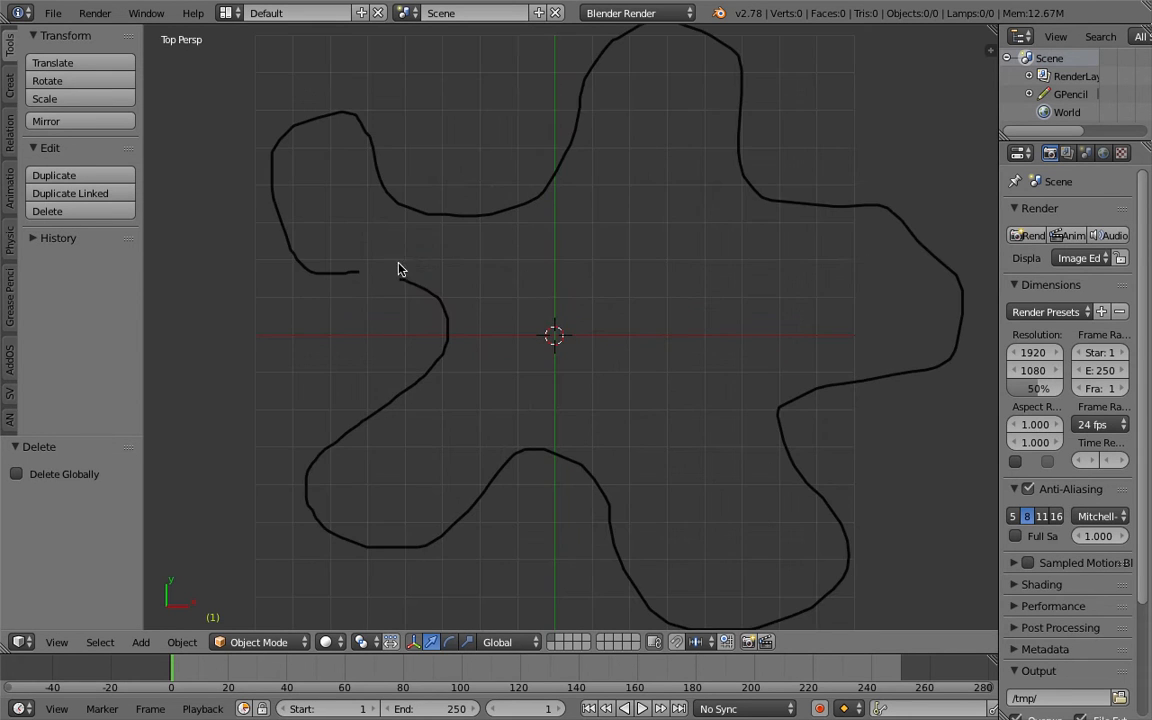
scroll(479, 310, "down", 2)
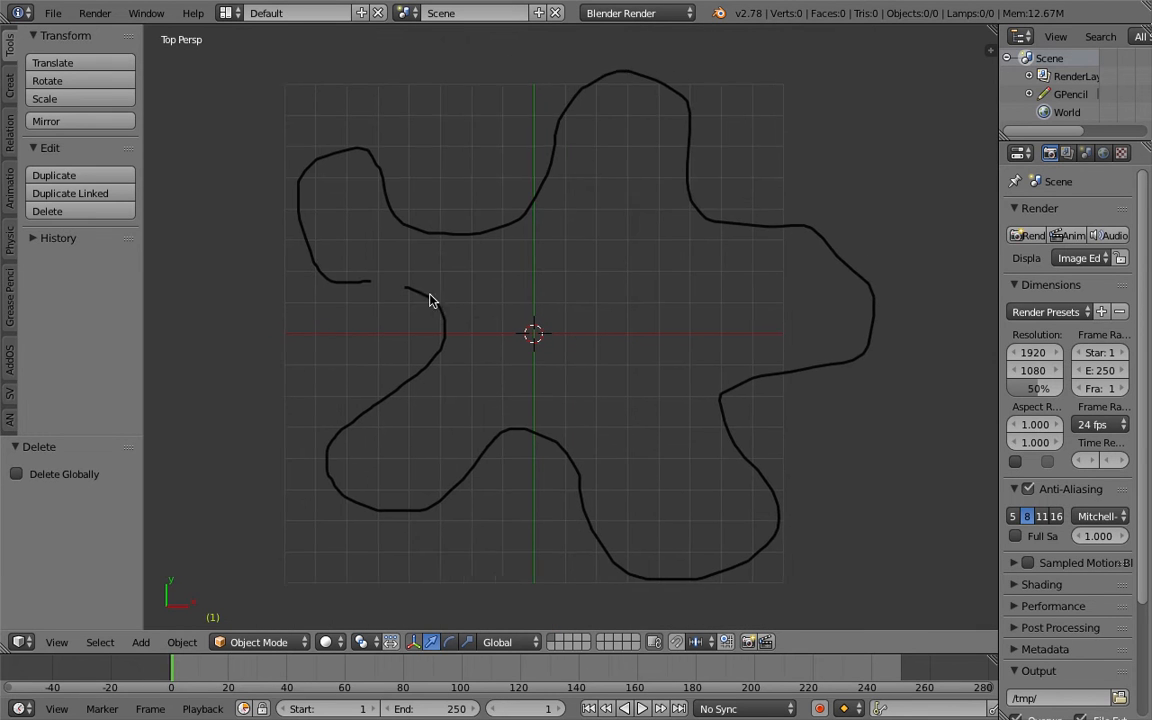
Step: Convert the grease pencil stroke to a Bezier Curve
mouse_move(587, 243)
middle_mouse_down()
mouse_move(586, 265)
mouse_move(617, 293)
mouse_move(635, 275)
middle_mouse_up()
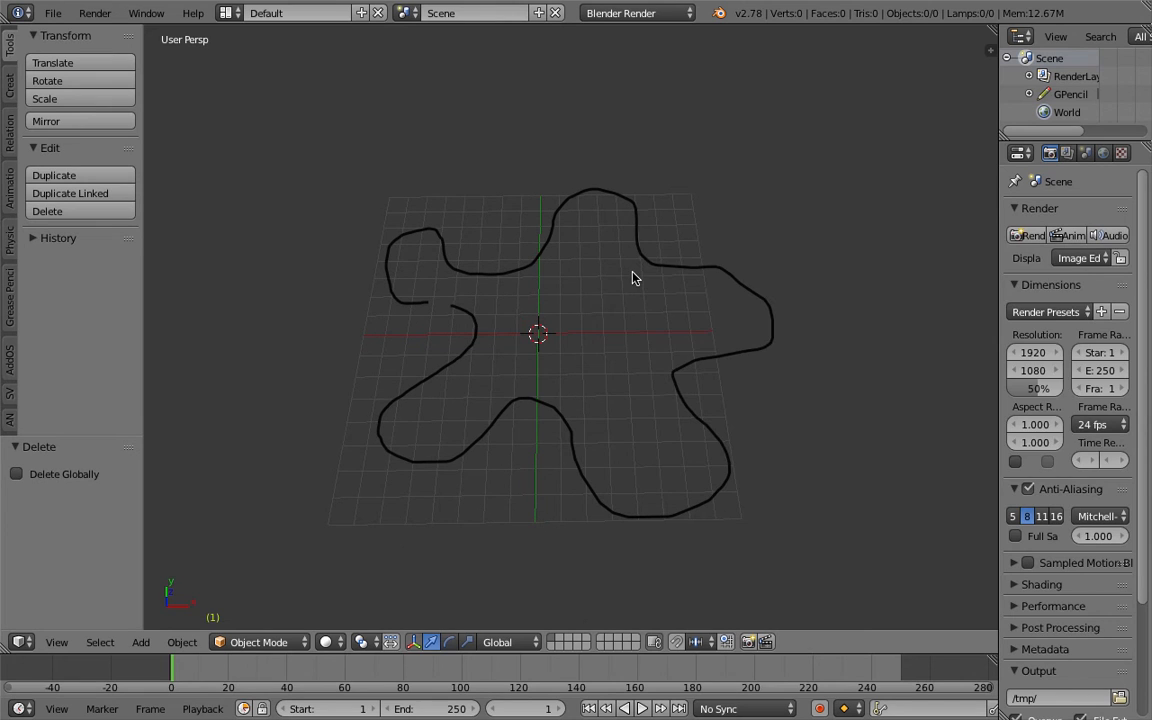
key("space")
type("conv")
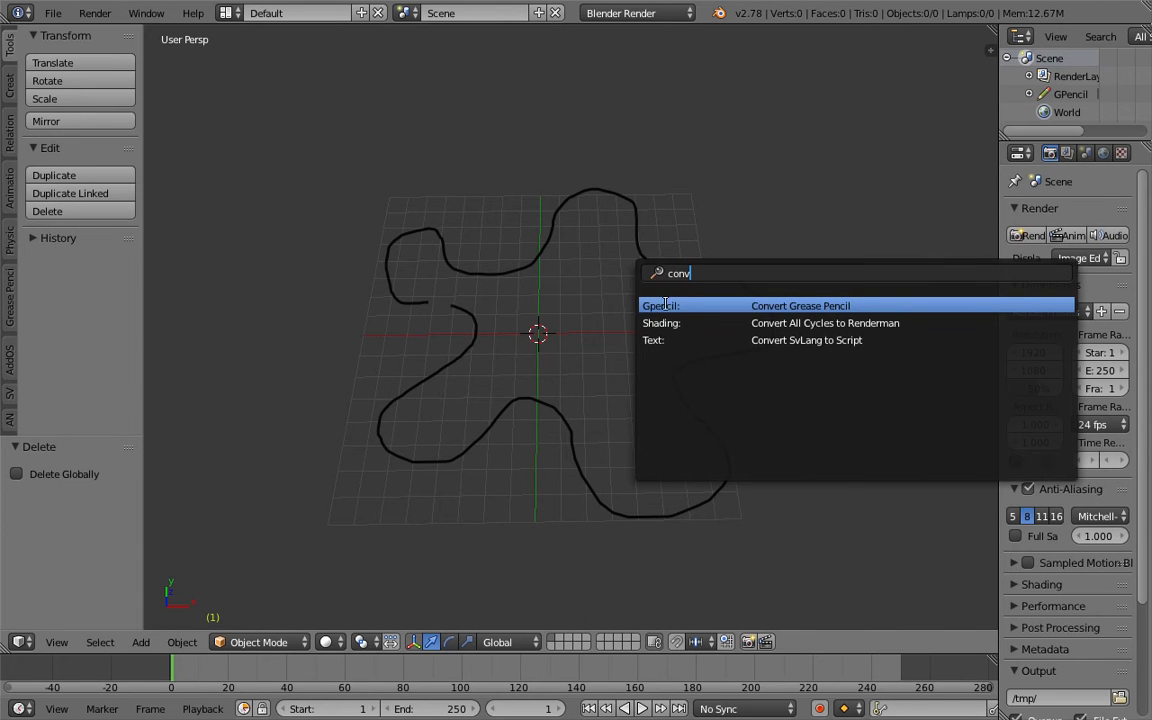
left_click(685, 306)
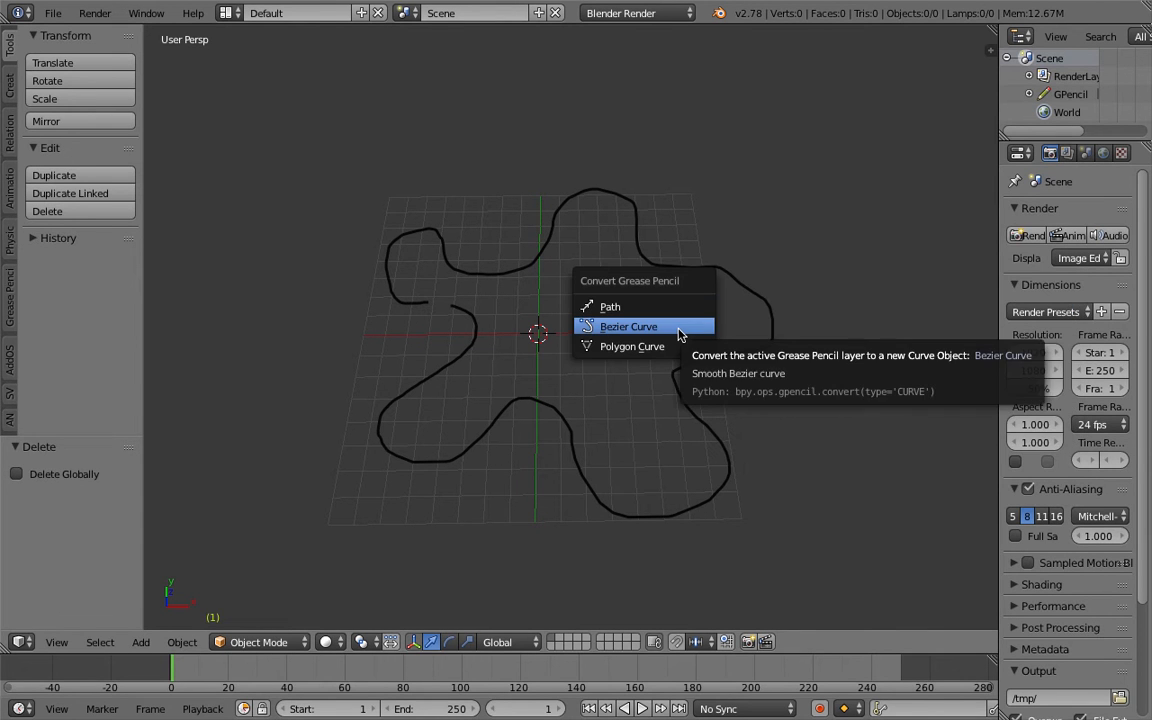
left_click(677, 332)
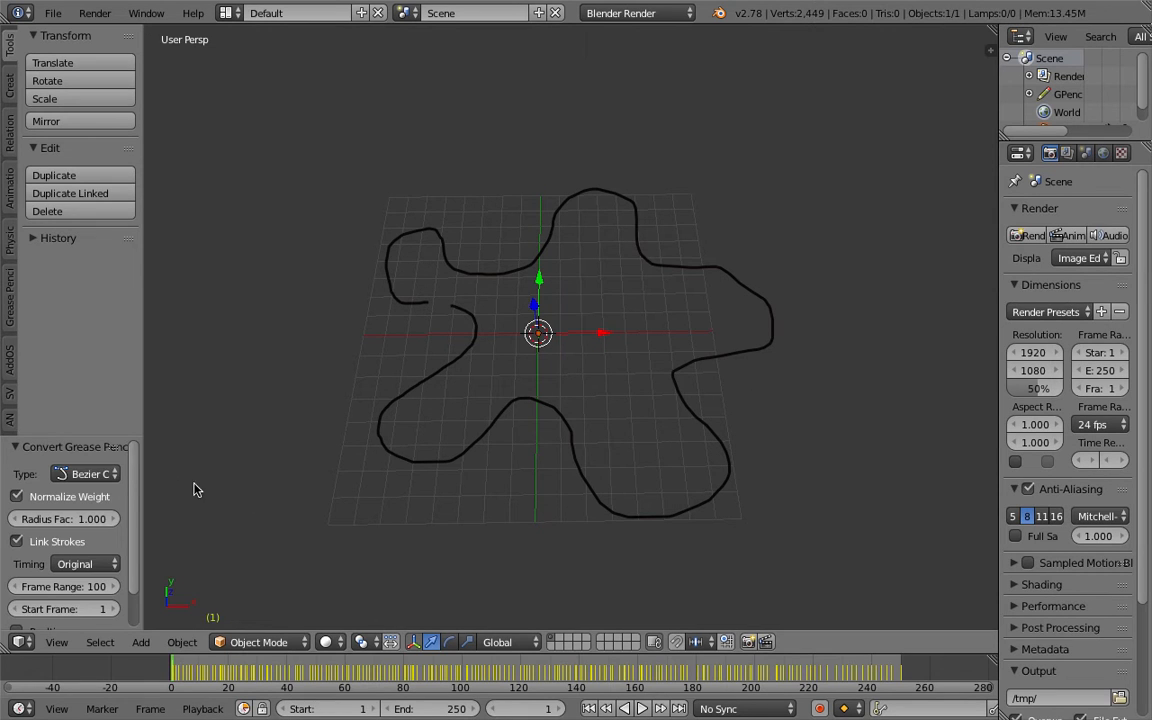
mouse_move(86, 441)
left_mouse_down()
mouse_move(85, 430)
mouse_move(284, 386)
left_mouse_up()
middle_click_drag(420, 394, 399, 354)
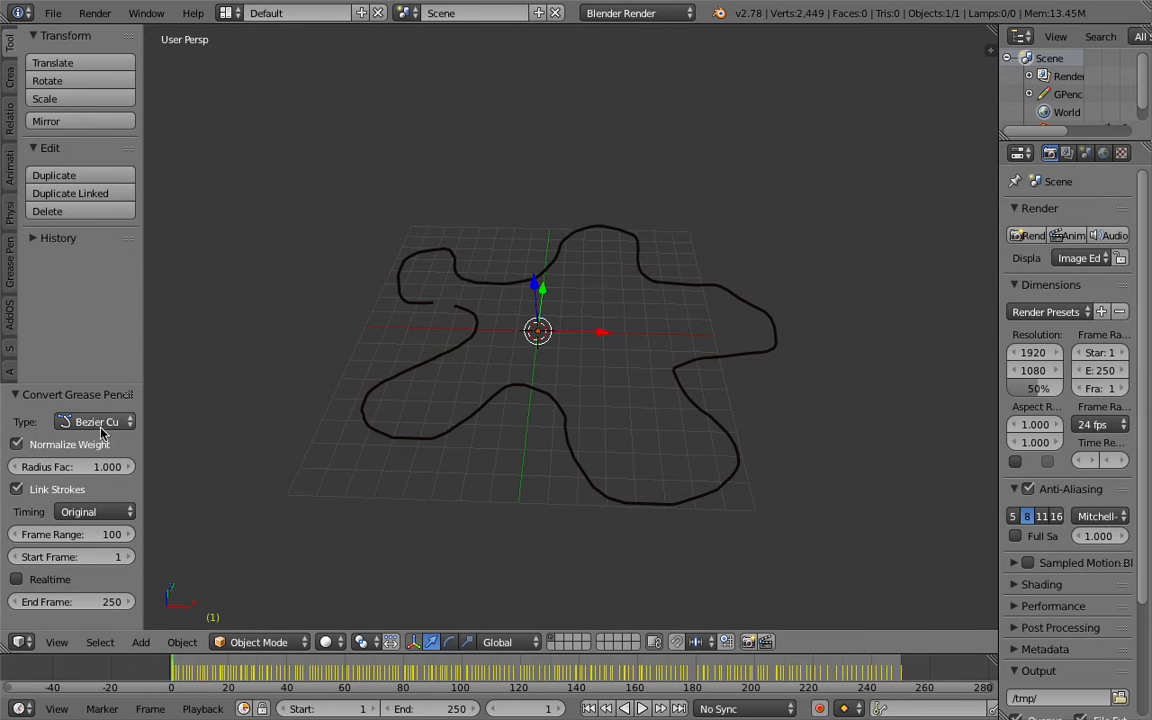
mouse_move(430, 340)
middle_mouse_down()
mouse_move(450, 329)
mouse_move(600, 335)
mouse_move(755, 311)
middle_mouse_up()
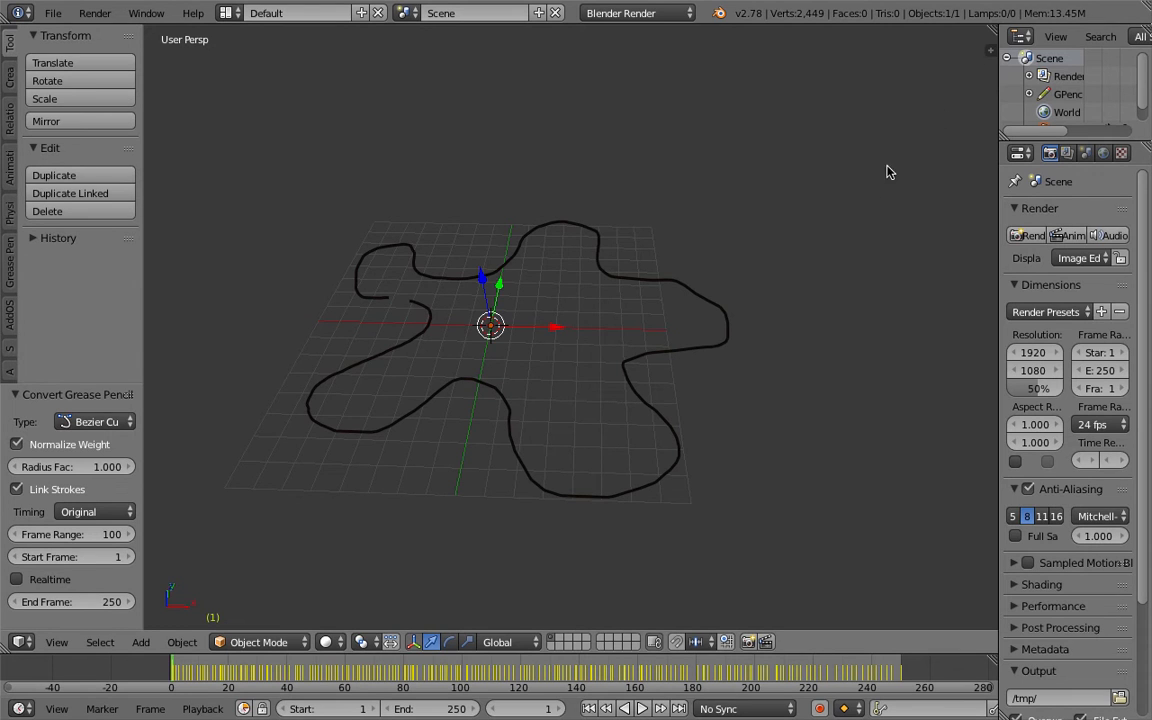
Step: Save the file, and save it again as the next numbered version with the 3D view's properties region shown
key("n")
key("ctrl+s")
key("Return")
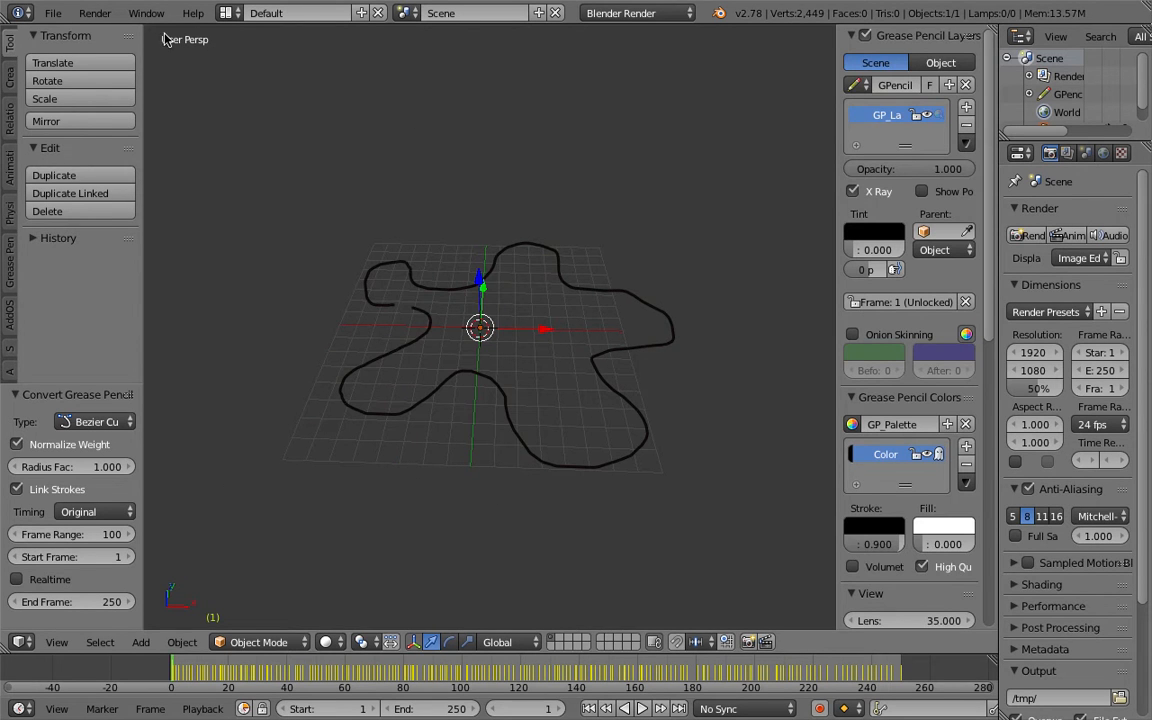
left_click(53, 13)
left_click(121, 165)
left_click(1020, 80)
left_click(1055, 62)
Step: Remove the grease pencil layer so only the converted curve remains, and save the file
left_click(966, 127)
key("ctrl+s")
mouse_move(650, 278)
middle_mouse_down()
mouse_move(604, 326)
mouse_move(606, 287)
mouse_move(574, 306)
middle_mouse_up()
key("Return")
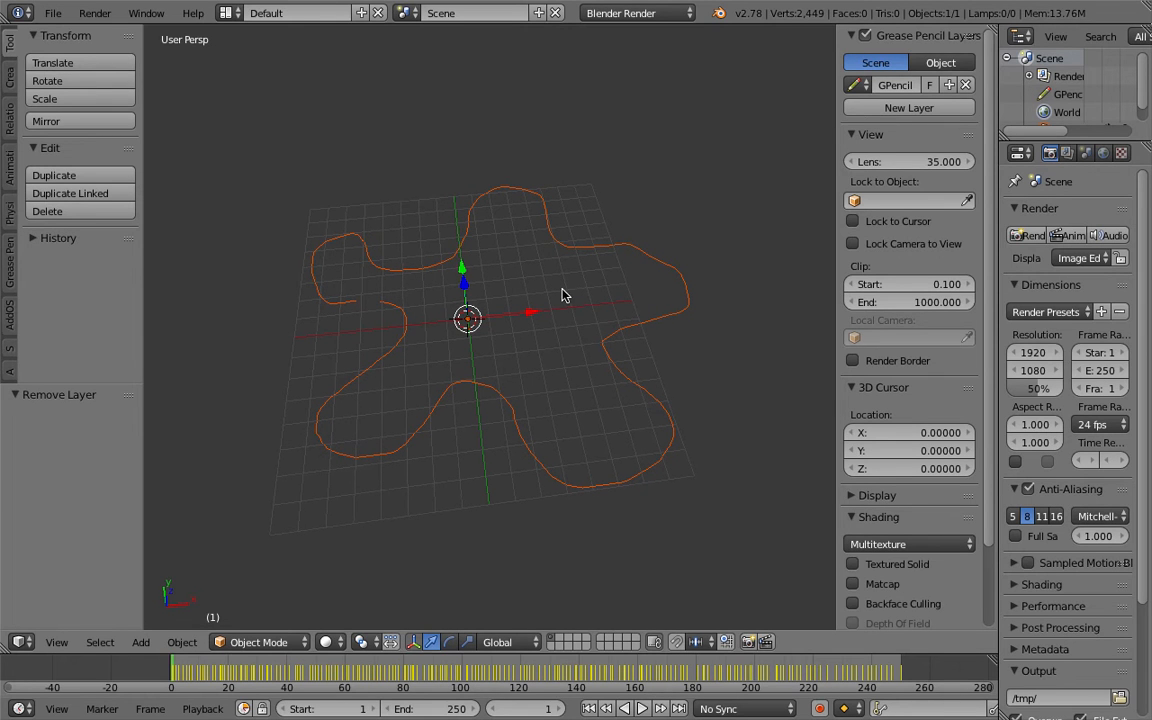
Step: Leave stroke editing for Object Mode and make the converted GP_Layer curve the active object
middle_click_drag(561, 286, 567, 295)
key("Tab")
left_click(663, 337)
key("Tab")
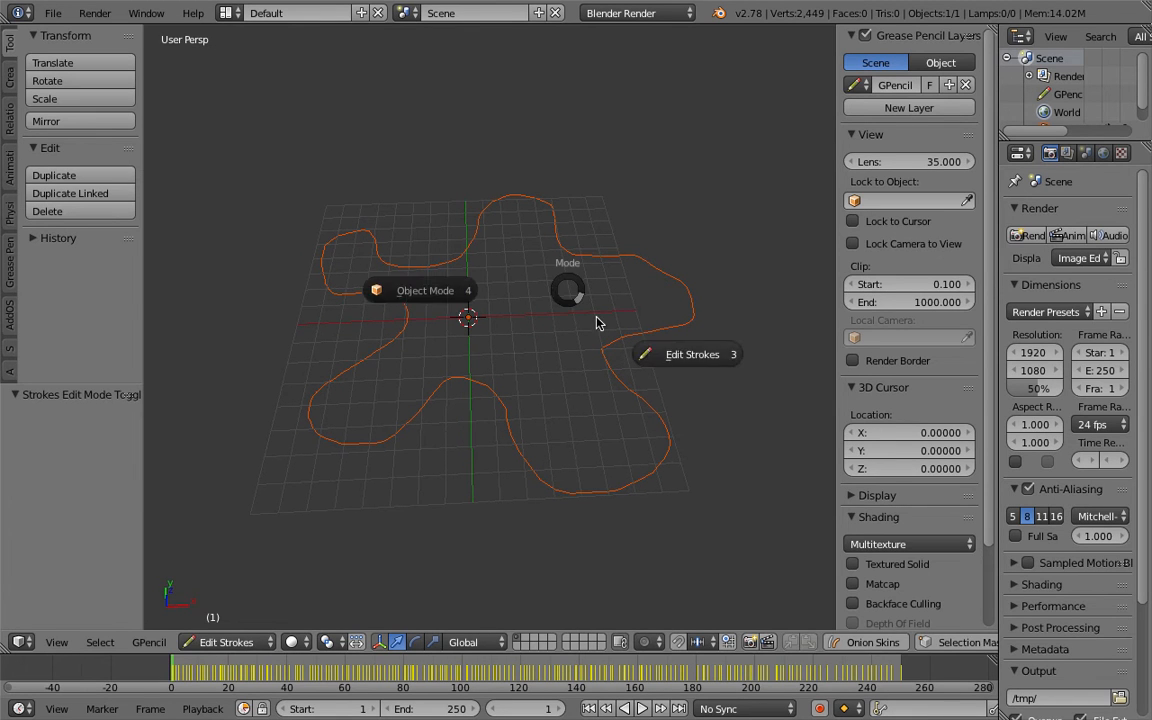
left_click(388, 290)
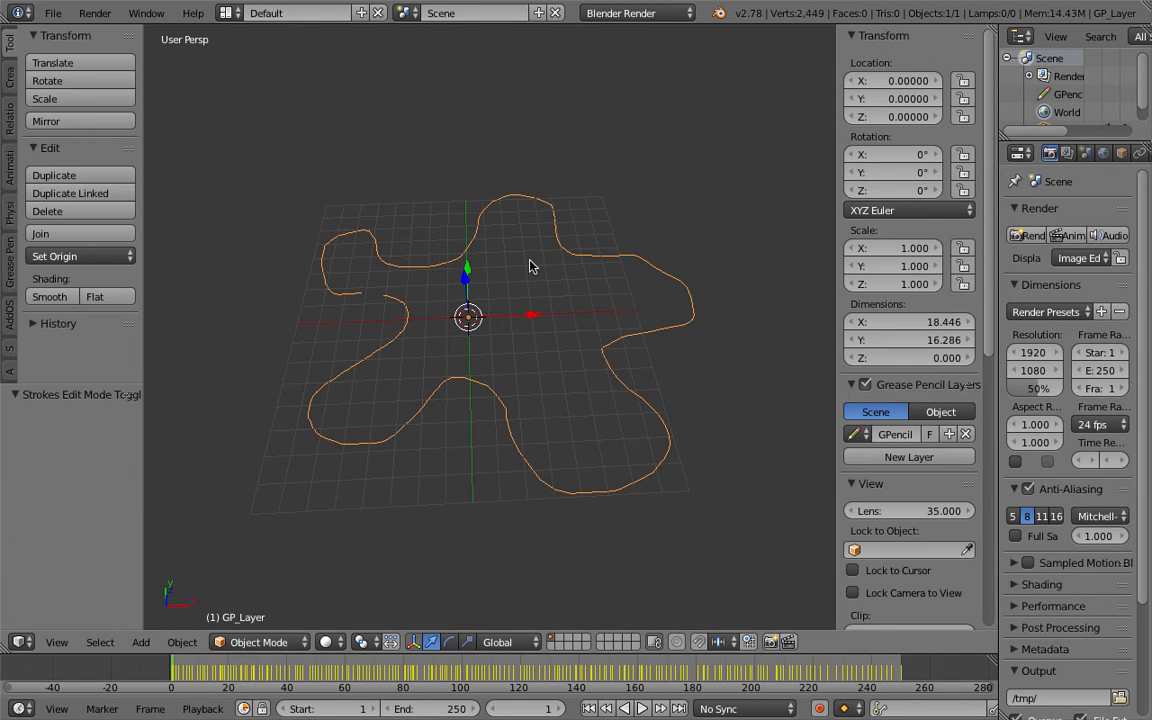
Step: Inspect the GP_Layer curve's control points in Edit Mode from the top view
key("Tab")
left_click(606, 259)
middle_click_drag(514, 270, 358, 550)
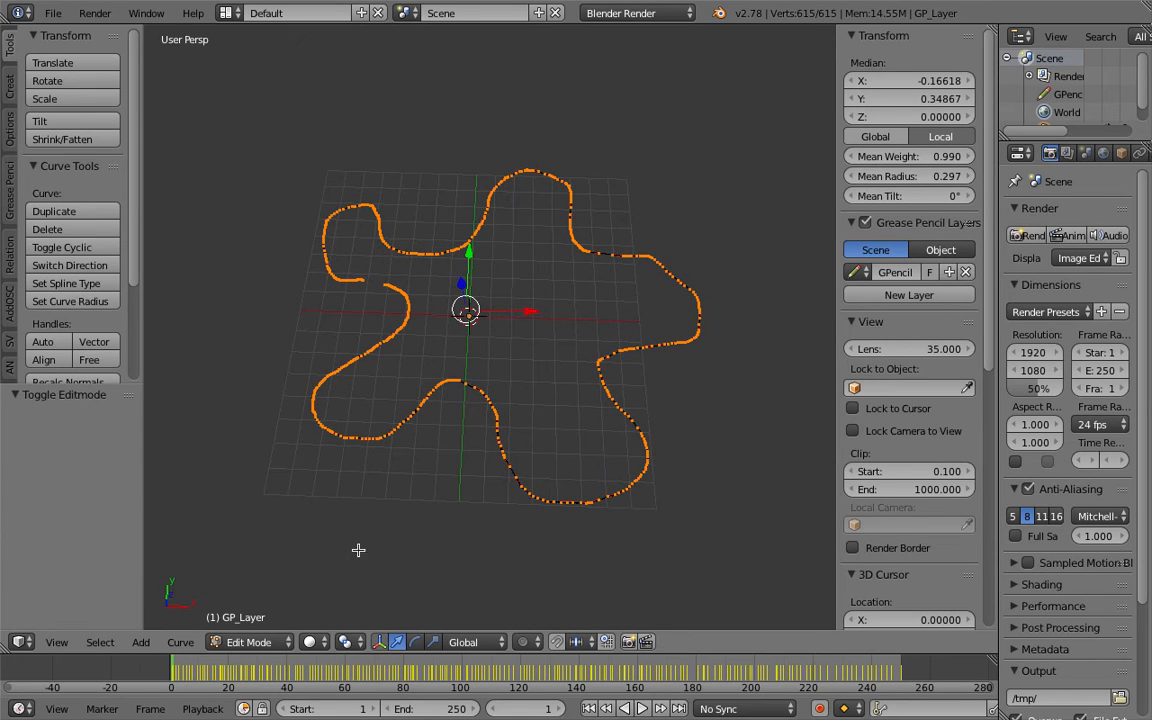
left_click(57, 642)
left_click(86, 509)
Step: Return the GP_Layer curve to Object Mode and save the file
key("Tab")
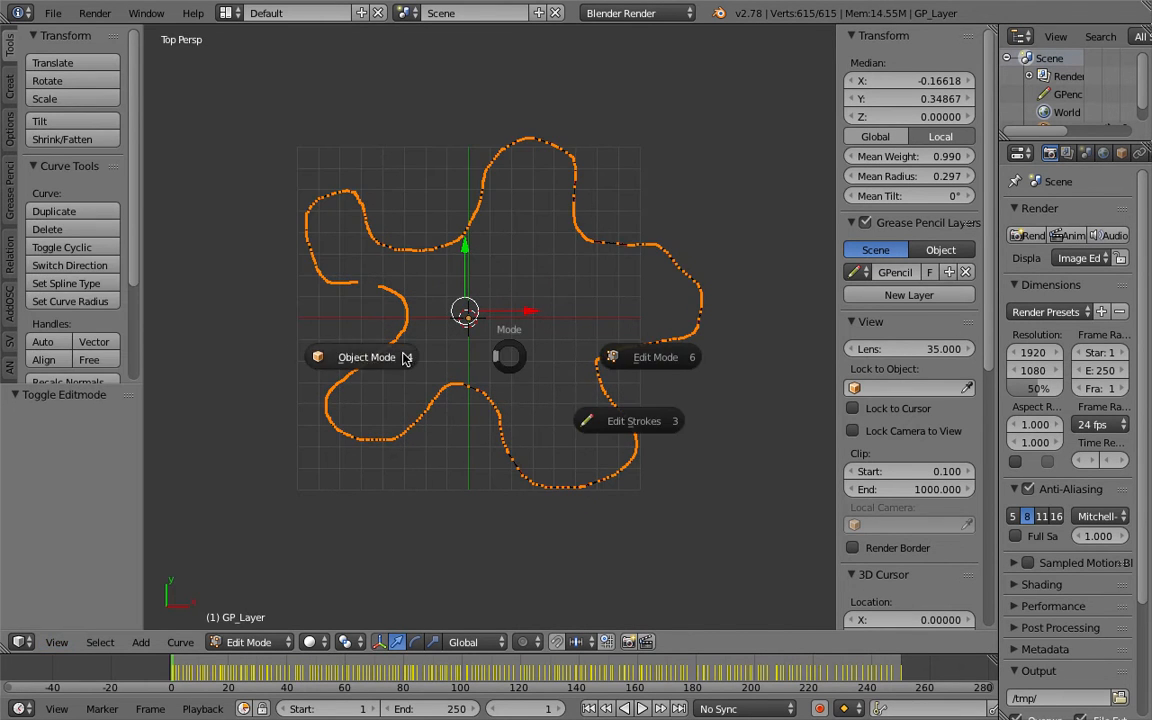
left_click(496, 337)
key("ctrl+s")
left_click(488, 334)
scroll(534, 224, "down", 2)
key("ctrl+s")
left_click(410, 290)
Step: Set up a new Sverchok node tree in the Compositing layout, with the curve seen from the top in the 3D view
left_click(227, 13)
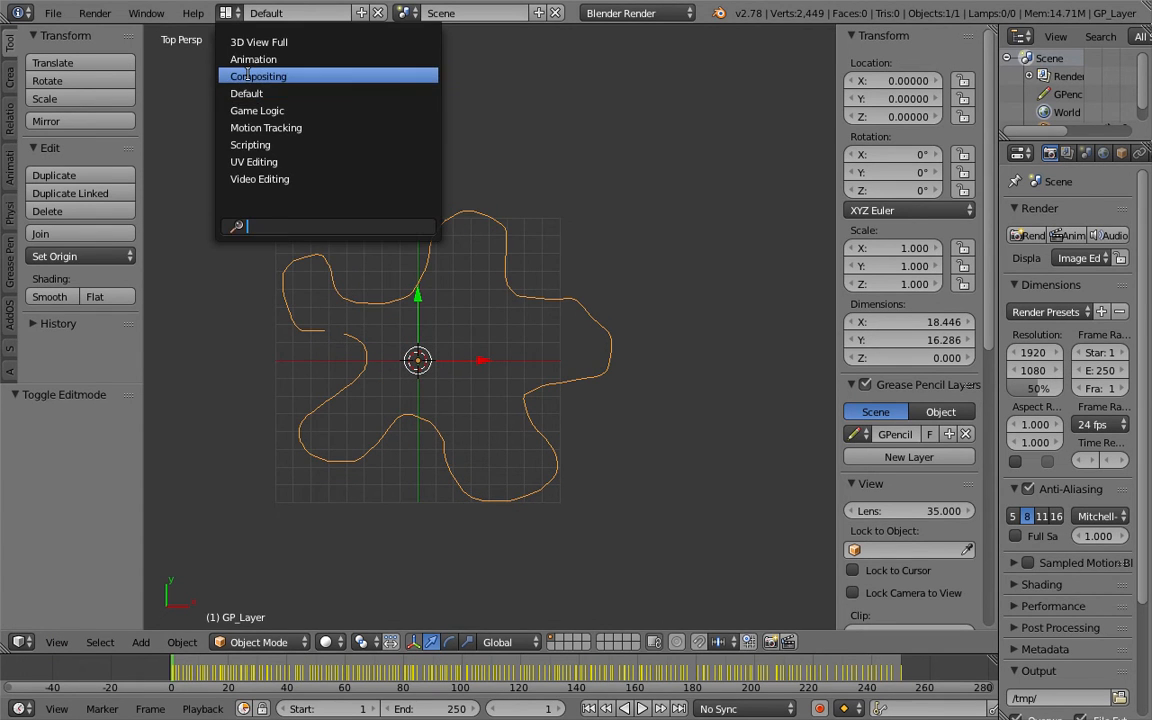
left_click(257, 75)
left_click(228, 420)
middle_click_drag(660, 590, 510, 625)
left_click(525, 708)
left_click(553, 623)
middle_click_drag(681, 555, 648, 560, "shift")
left_click(338, 420)
key("n")
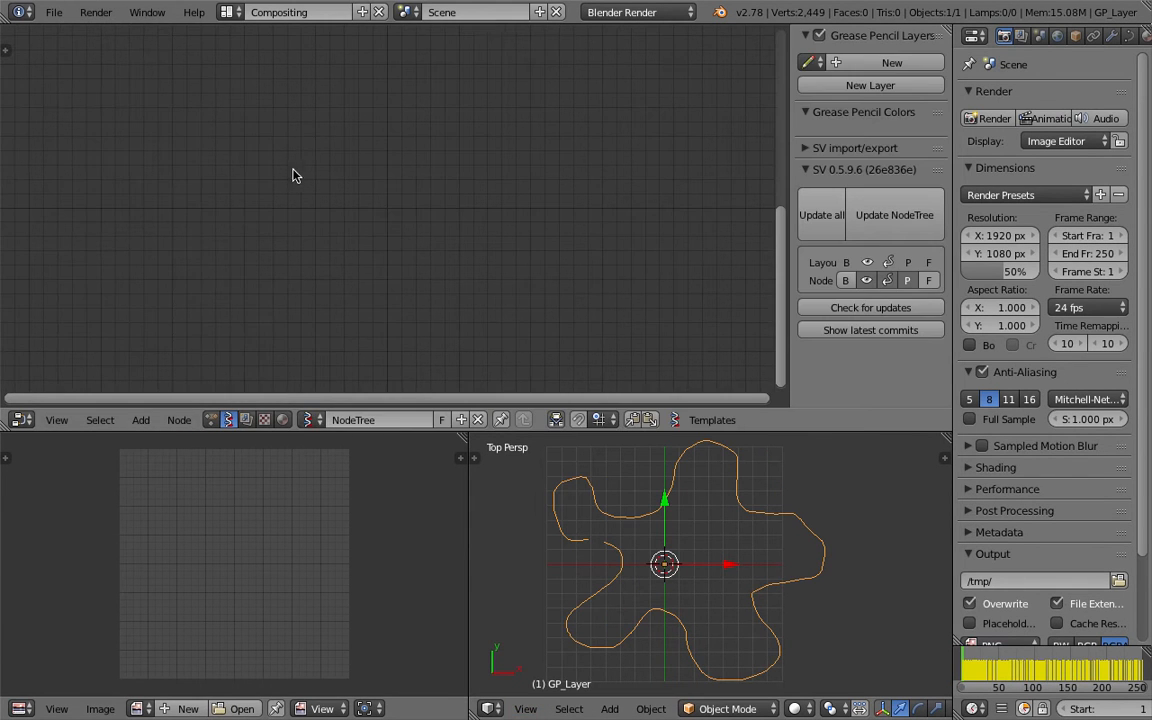
Step: Add an Objects in mk3 node to the node tree and load the selected GP_Layer curve into it
key("space")
key("BackSpace")
type("ob")
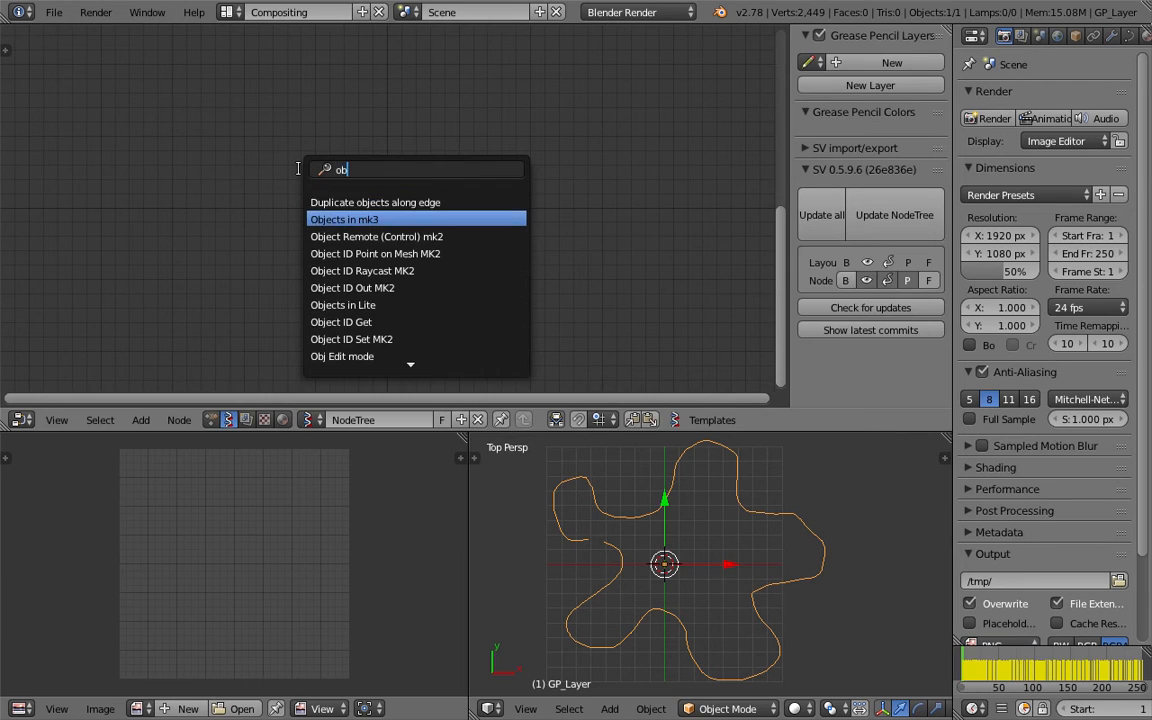
key("Return")
left_click(232, 155)
key("ctrl+s")
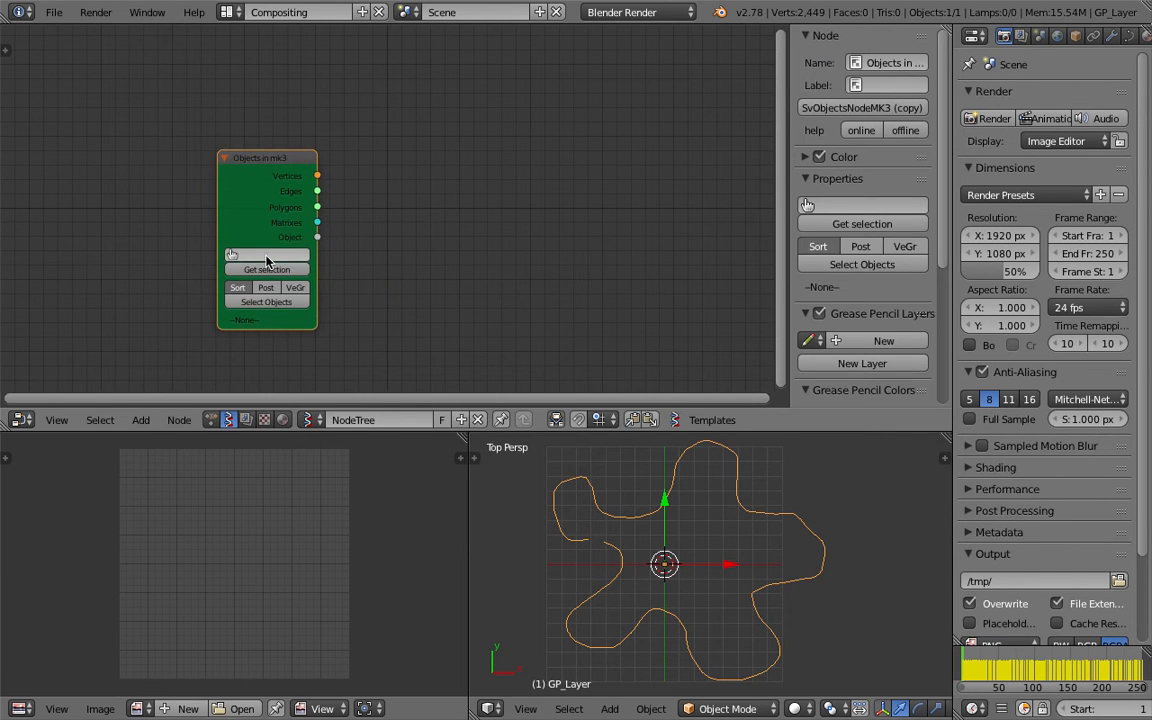
Step: Add a Vector Interpolation node and feed it the vertices output of the Objects in mk3 node
key("space")
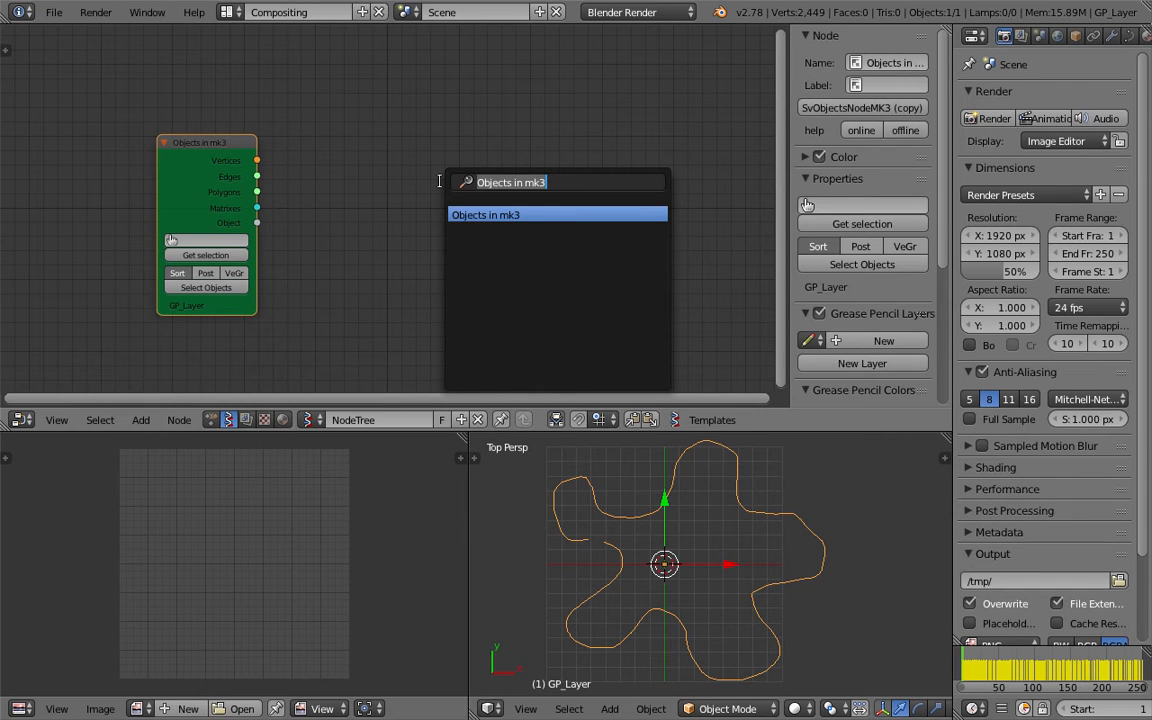
type("vector in")
key("Down")
key("Down")
key("Return")
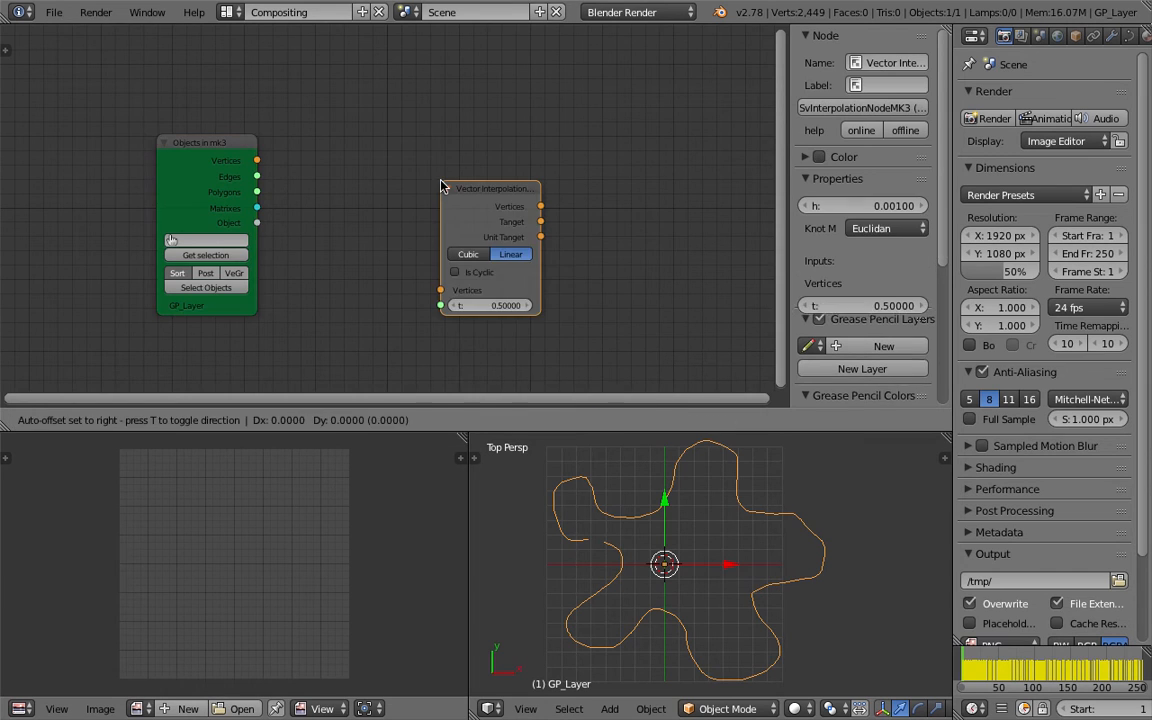
left_click(388, 154)
left_click_drag(257, 160, 387, 259)
Step: Connect the interpolated vertices to a new Viewer Draw node, save the file, and vary t to move the point along the curve
key("shift+a")
left_click(600, 157)
type("view")
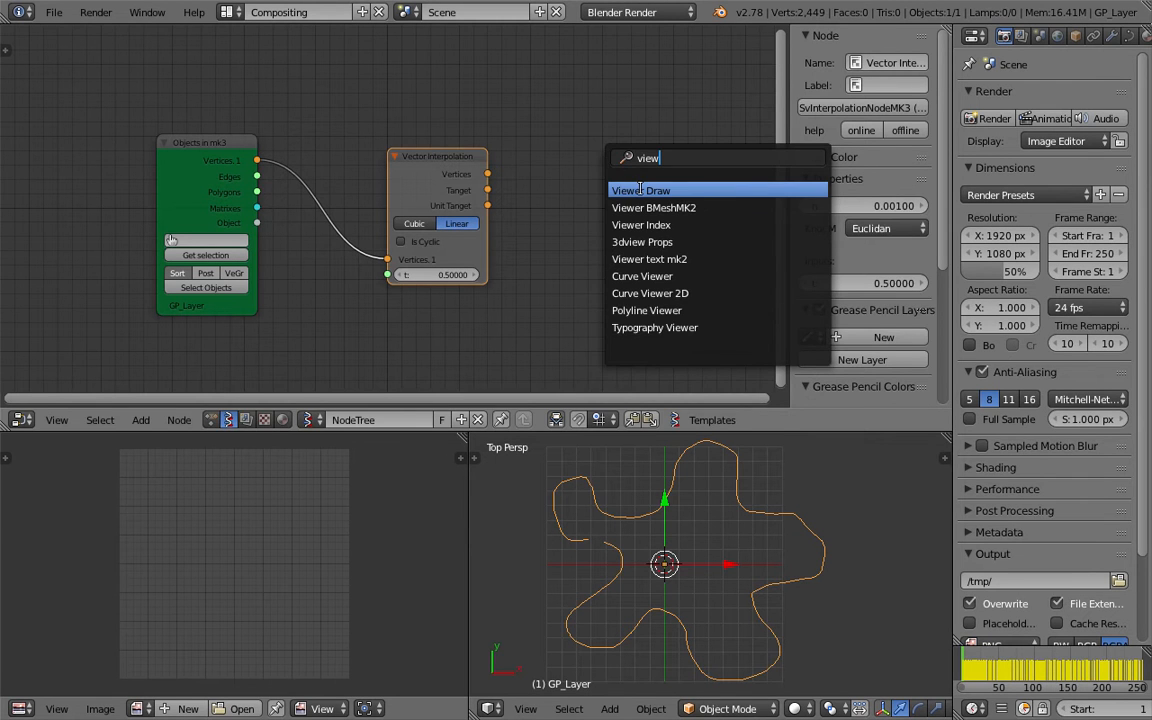
key("Return")
left_click(573, 142)
key("ctrl+s")
left_click(575, 144)
mouse_move(489, 175)
left_mouse_down()
mouse_move(590, 248)
mouse_move(723, 254)
left_mouse_up()
middle_click_drag(565, 254, 508, 250)
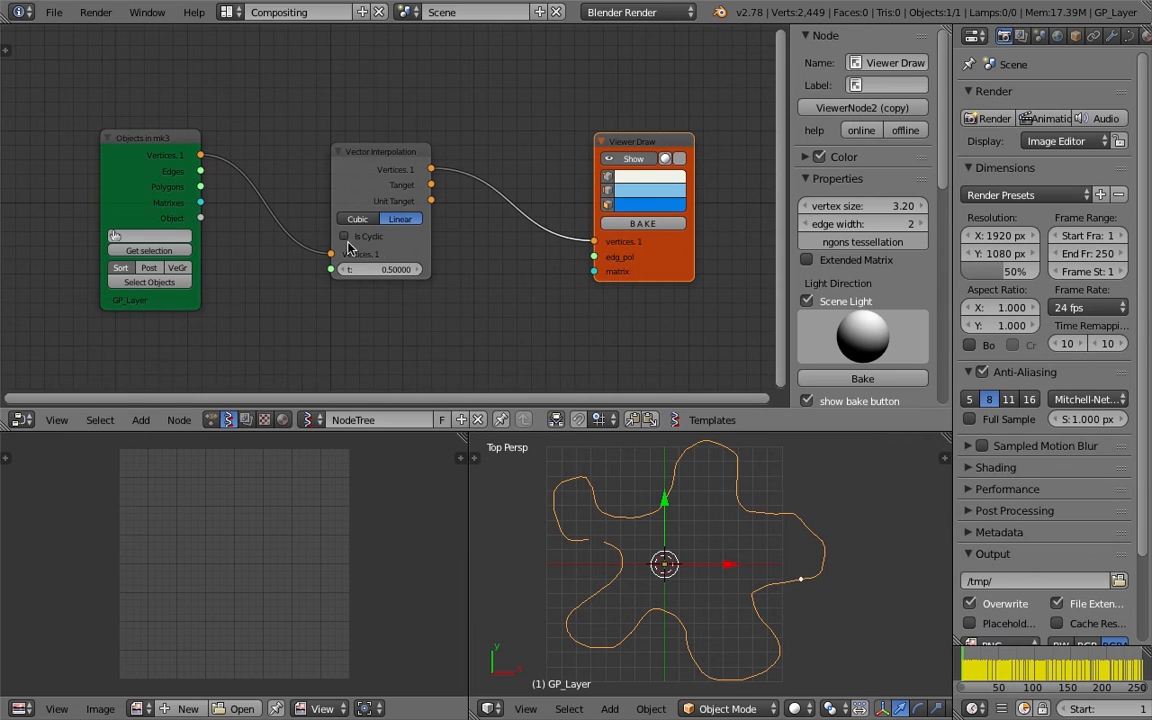
left_click_drag(385, 269, 430, 269)
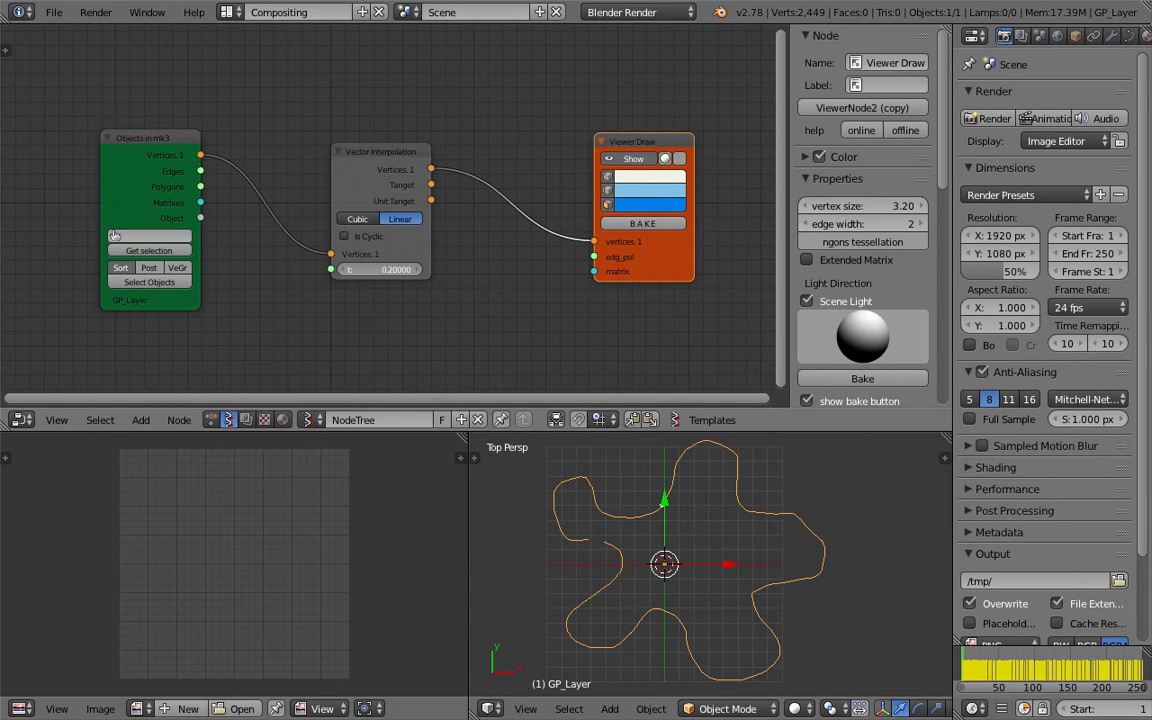
Step: Add a Range Float node above the Objects in mk3 and Vector Interpolation nodes
key("shift+a")
left_click(276, 95)
type("range")
key("Down")
key("Return")
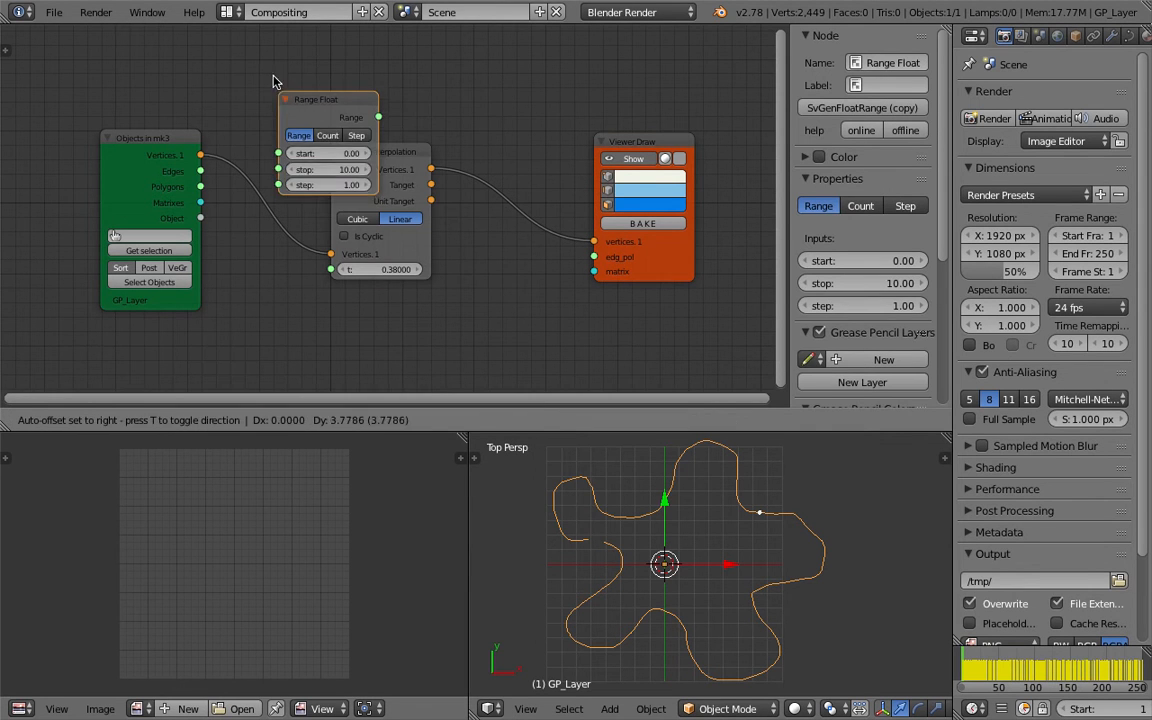
left_click(245, 72)
Step: Set Range Float to Count mode with stop 1.00 and count 51, and connect its range to the interpolation's t input
left_click(276, 84)
left_click(295, 104)
left_click(295, 117)
type("1")
left_click(360, 103)
left_click_drag(285, 64, 330, 268)
left_click_drag(385, 175, 432, 173)
left_click_drag(257, 127, 420, 127)
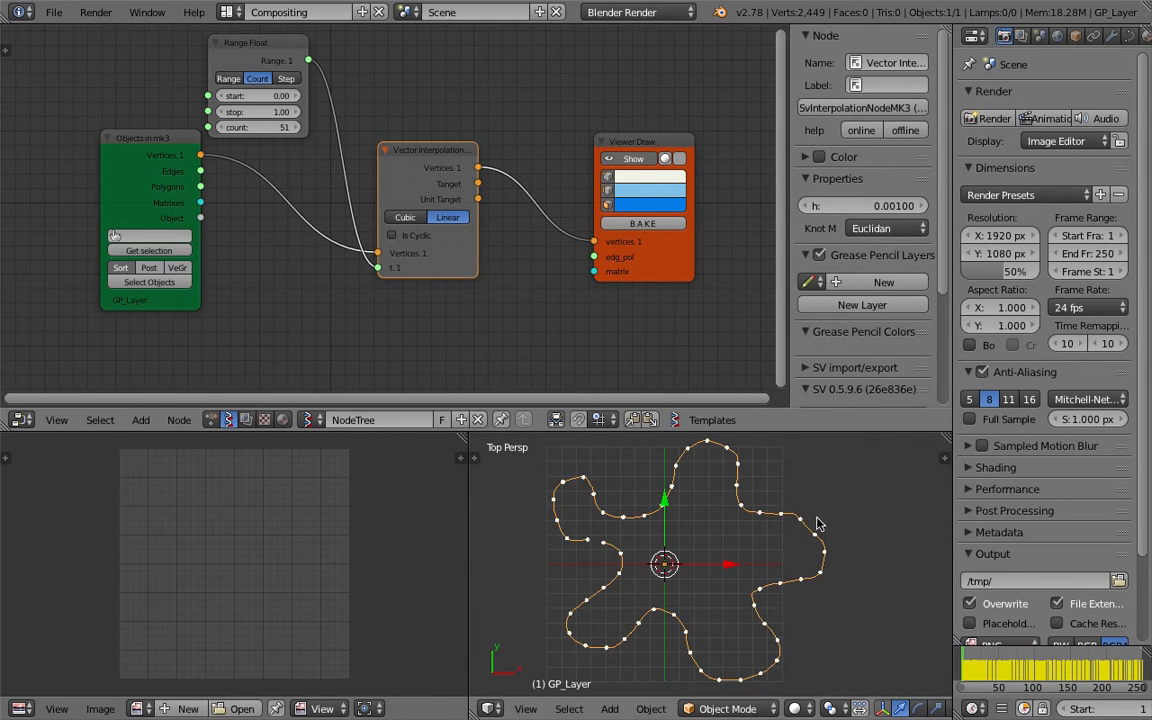
Step: Hide the node editor's sidebar, widen the 3D view to show the whole curve, and save the file
key("n")
key("ctrl+s")
left_click(746, 505)
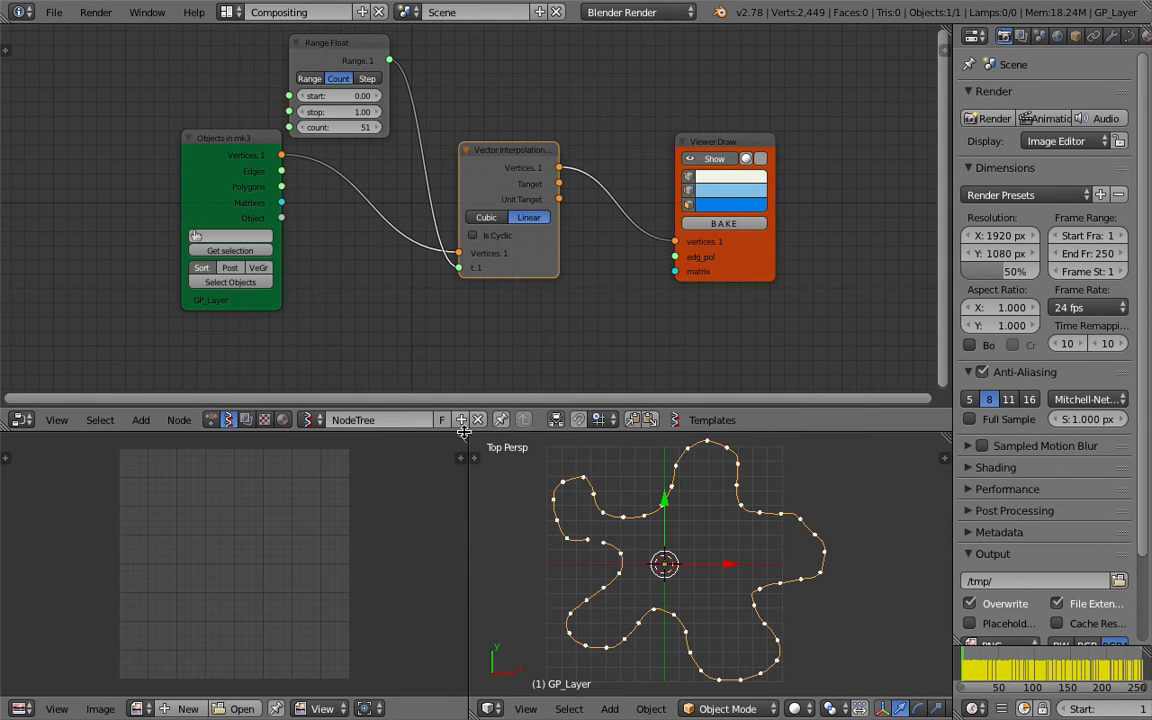
left_click_drag(469, 467, 292, 467)
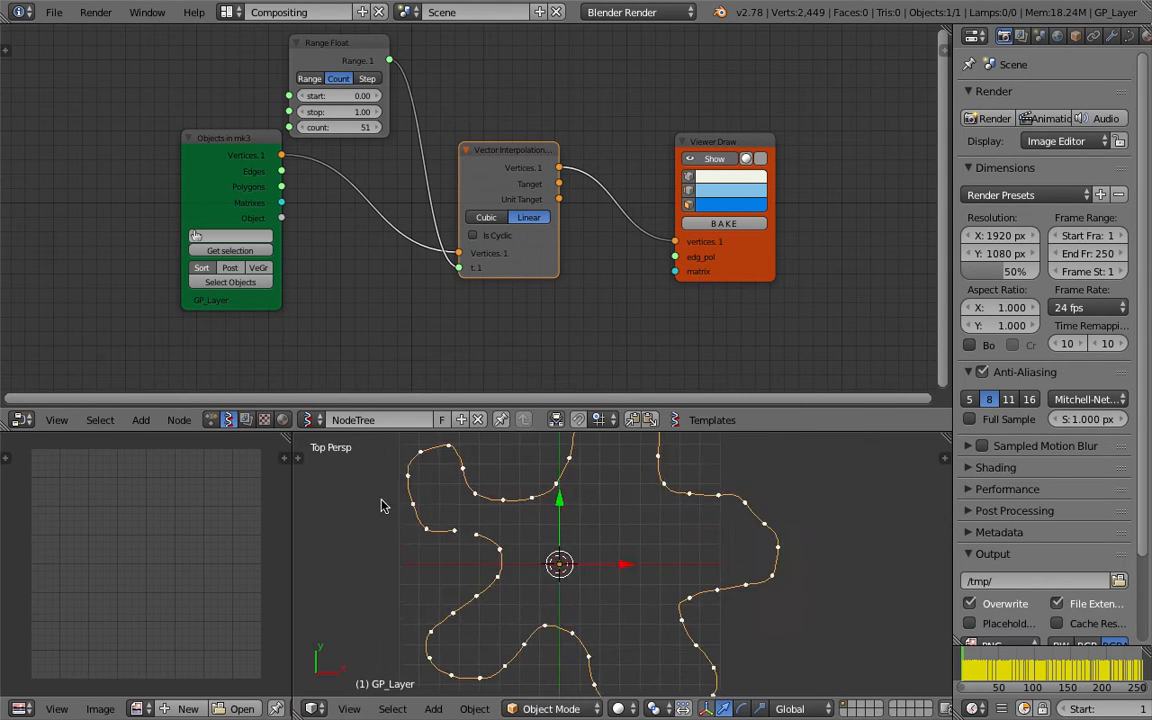
key("ctrl+s")
left_click(585, 515)
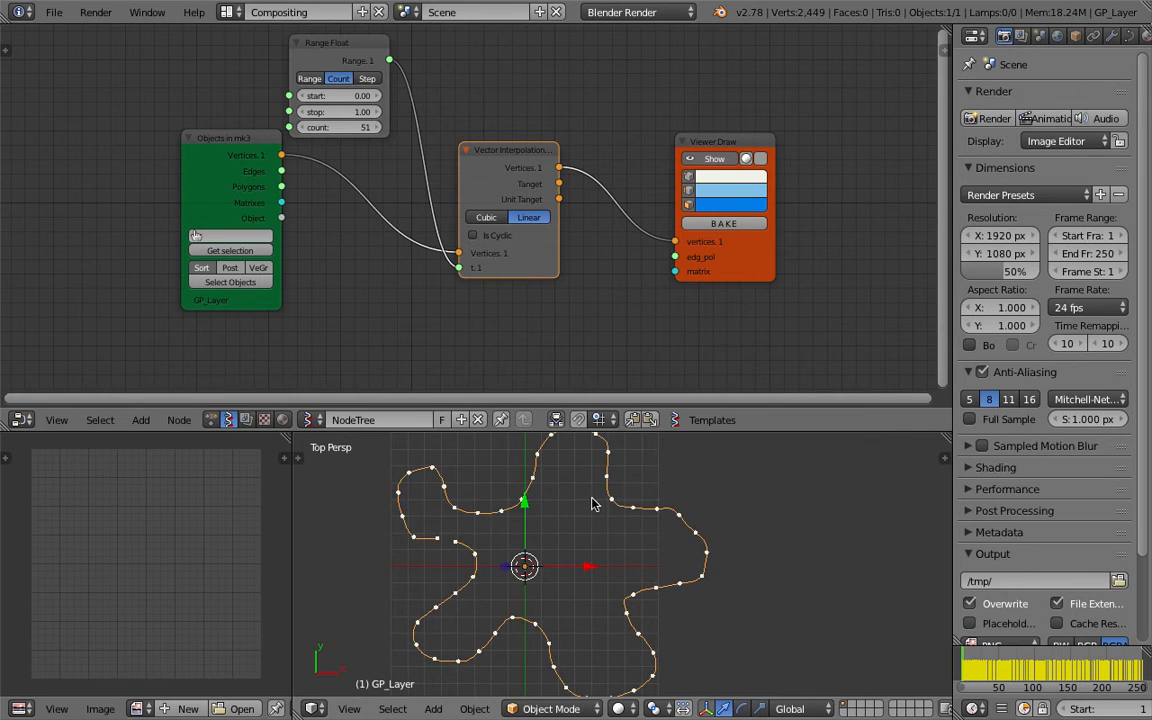
scroll(600, 506, "down", 1)
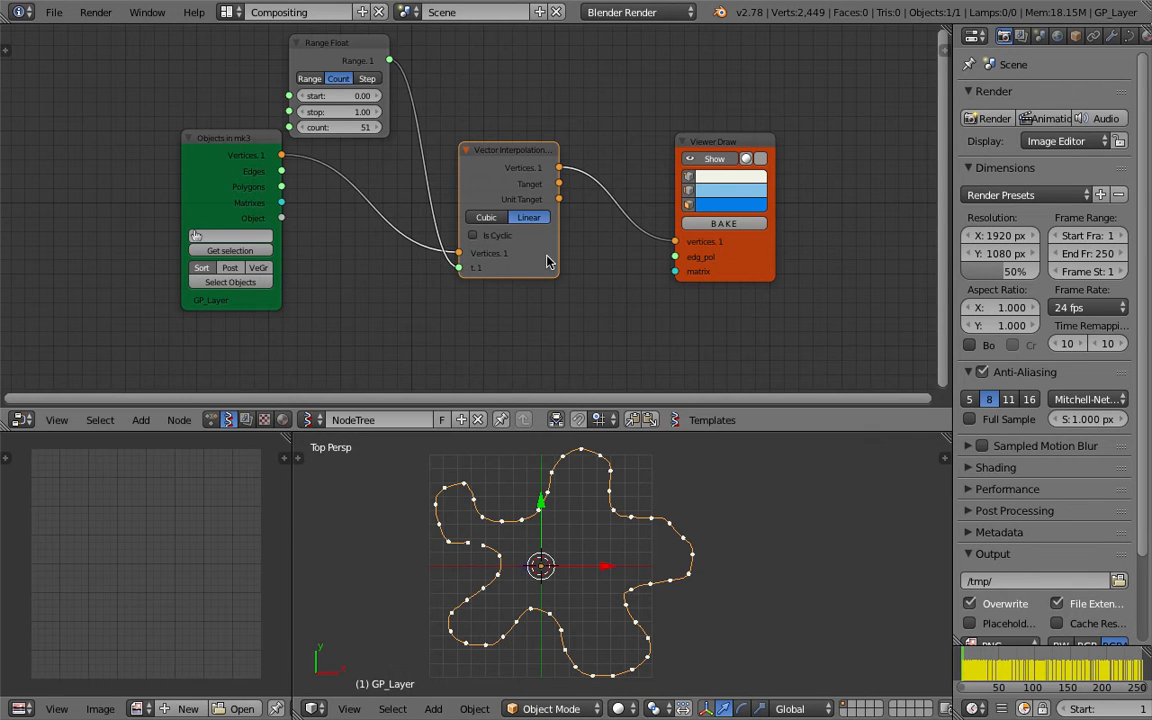
Step: Compare the Vector Interpolation result with Is Cyclic on and off, and save the file
left_click_drag(545, 263, 568, 261)
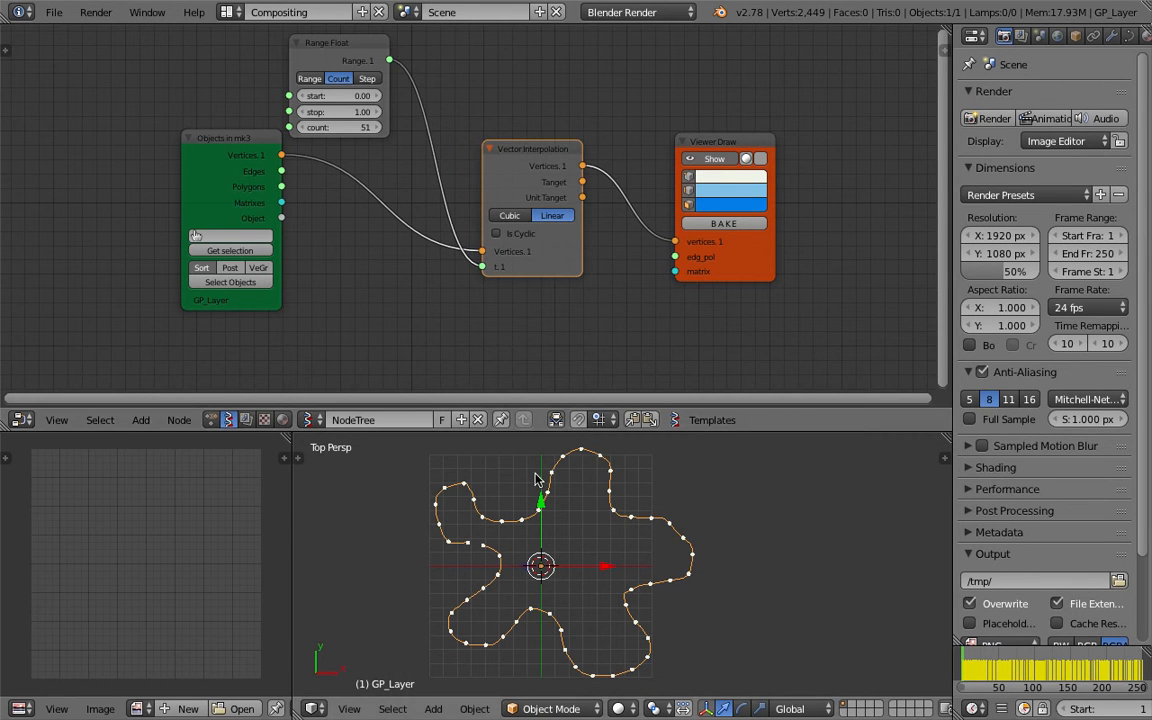
scroll(536, 477, "up", 1)
left_click(524, 233)
left_click(525, 232)
left_click(525, 233)
left_click(527, 234)
left_click(527, 234)
left_click(527, 234)
left_click_drag(532, 156, 512, 165)
key("ctrl+s")
left_click(514, 157)
Step: Set the Vector Interpolation node to Cubic with Is Cyclic enabled
left_click(508, 242)
left_click(495, 230)
left_click(496, 230)
left_click(531, 229)
left_click(494, 226)
left_click_drag(502, 160, 485, 160)
Step: Insert a UV Connection node between Vector Interpolation and Viewer Draw, and connect its data output to edg_pol
middle_click_drag(550, 155, 517, 156)
left_click_drag(723, 140, 787, 119)
key("shift+a")
left_click(638, 126)
type("uv")
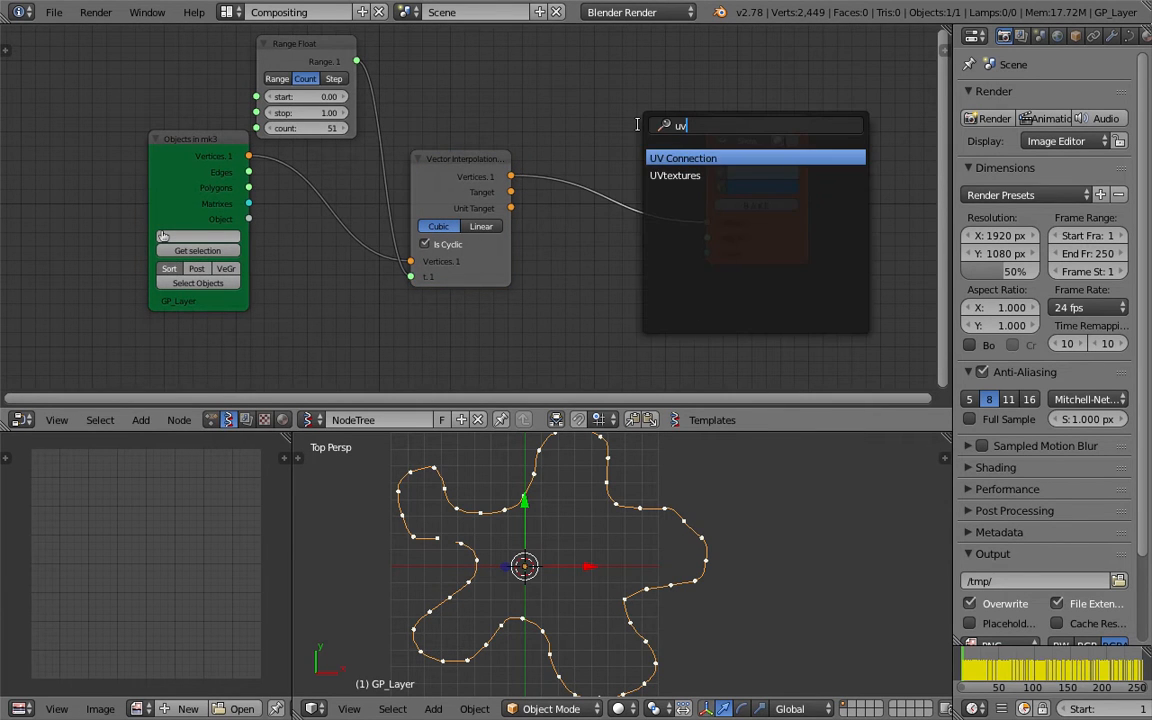
key("Return")
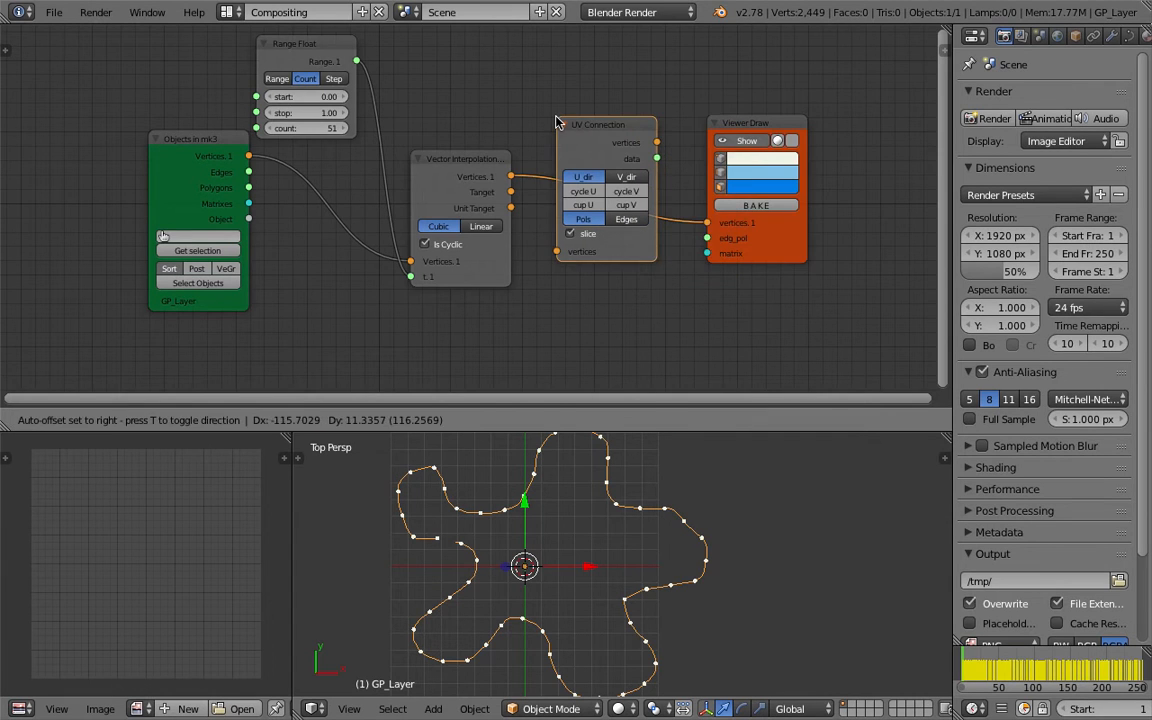
left_click(604, 142)
left_click_drag(670, 160, 724, 240)
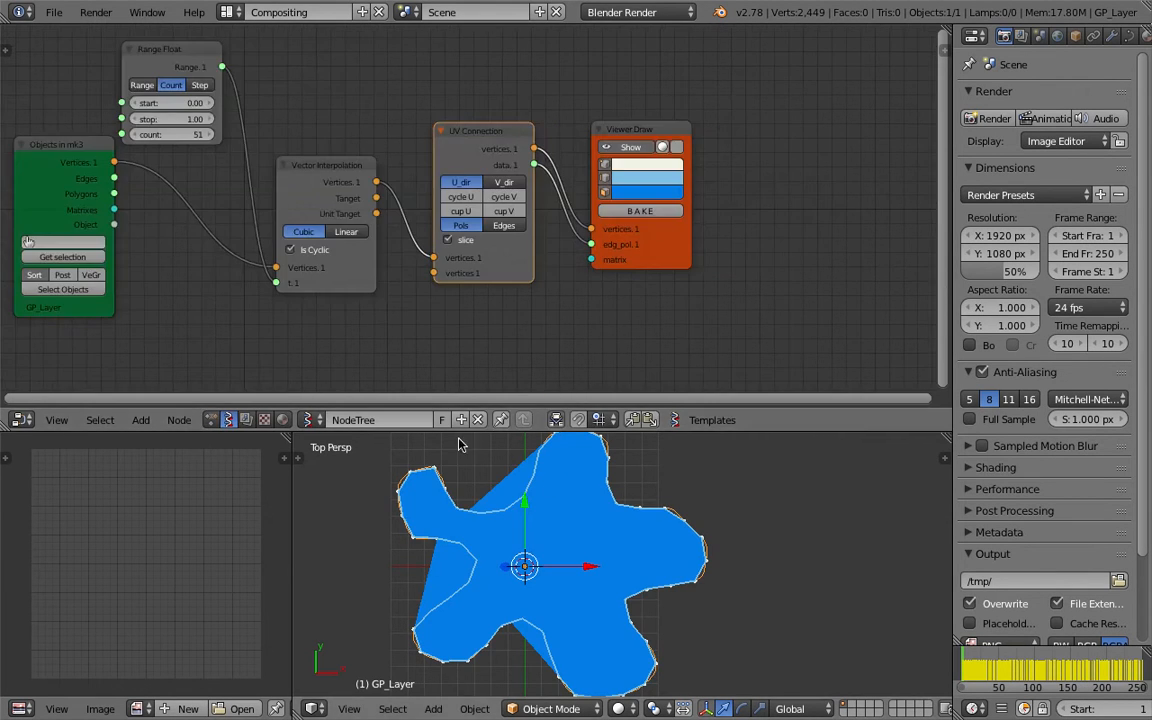
Step: Enable ngons tessellation on the Viewer Draw node, move the node farther from UV Connection, and save the file
left_click(640, 132)
middle_click_drag(929, 44, 905, 39)
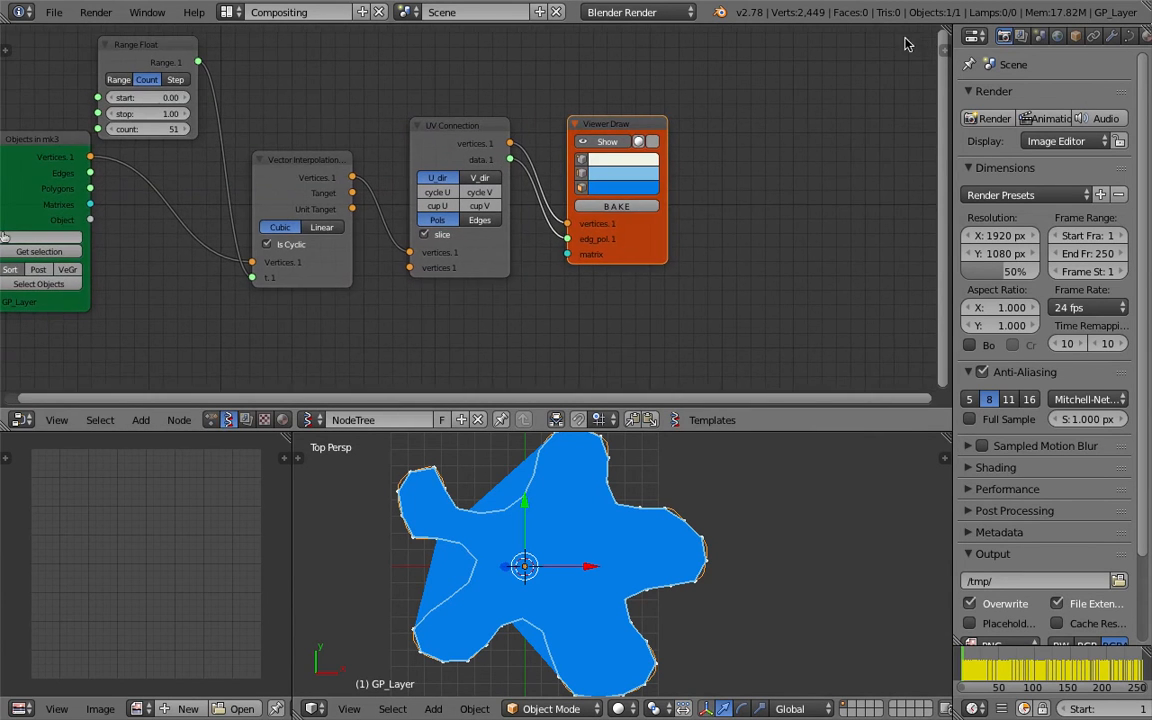
left_click(940, 47)
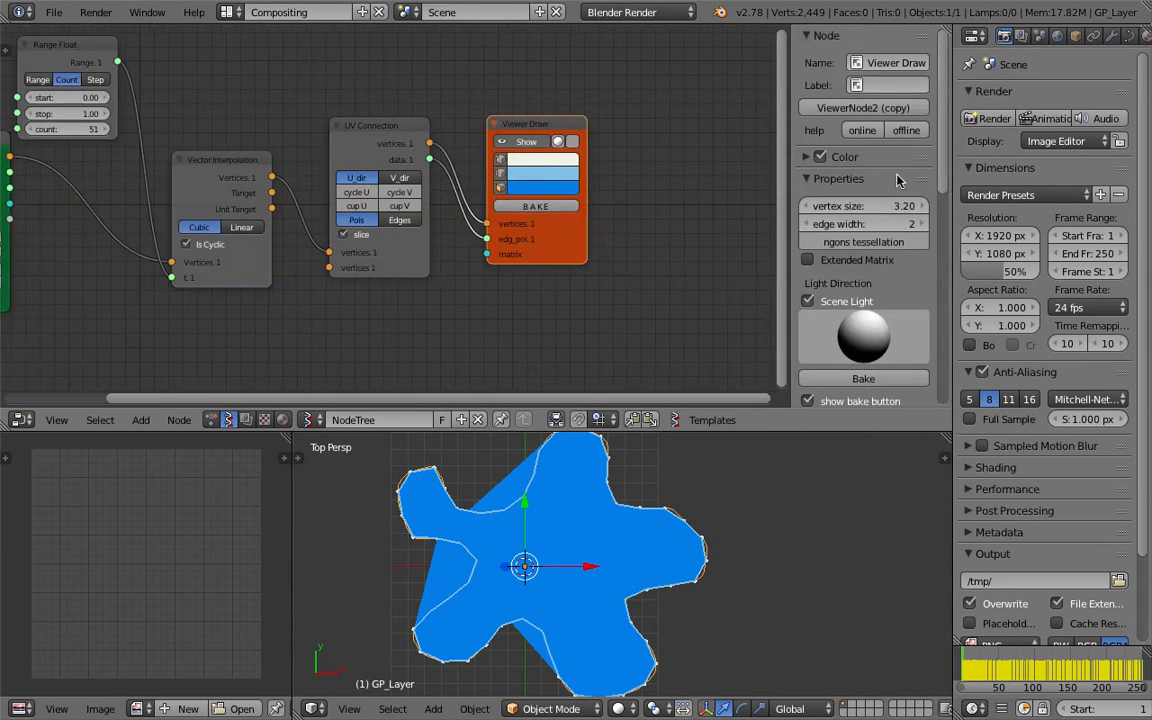
left_click(845, 243)
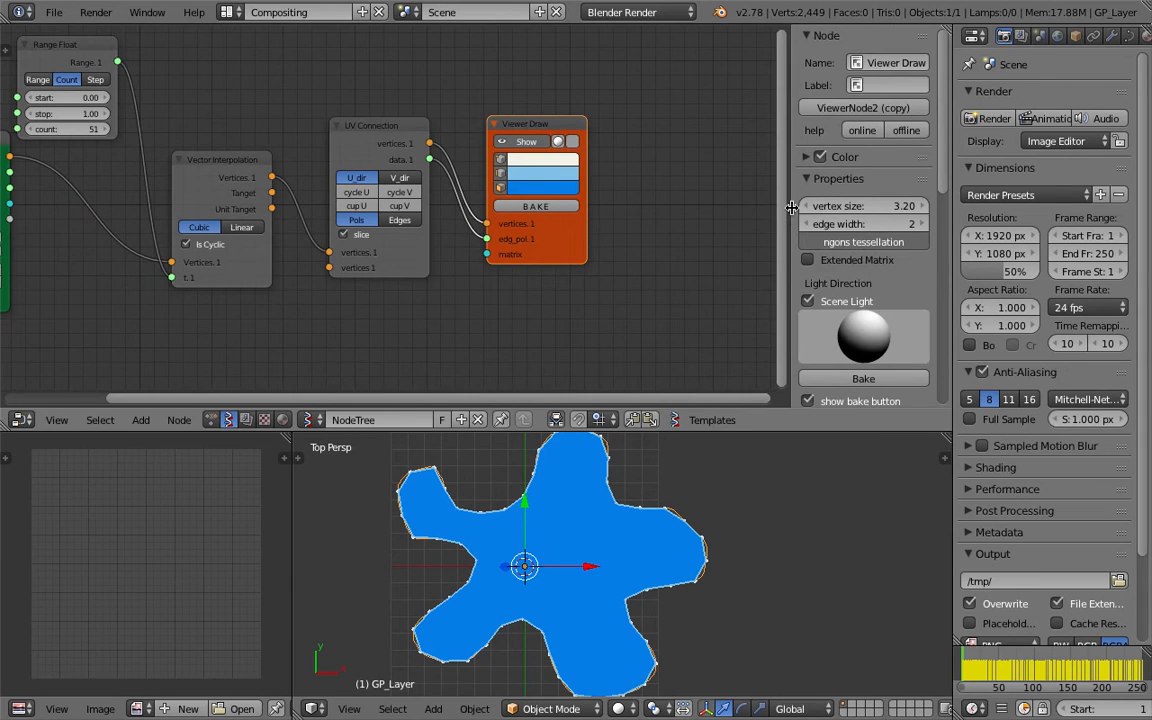
key("n")
left_click_drag(625, 133, 712, 146)
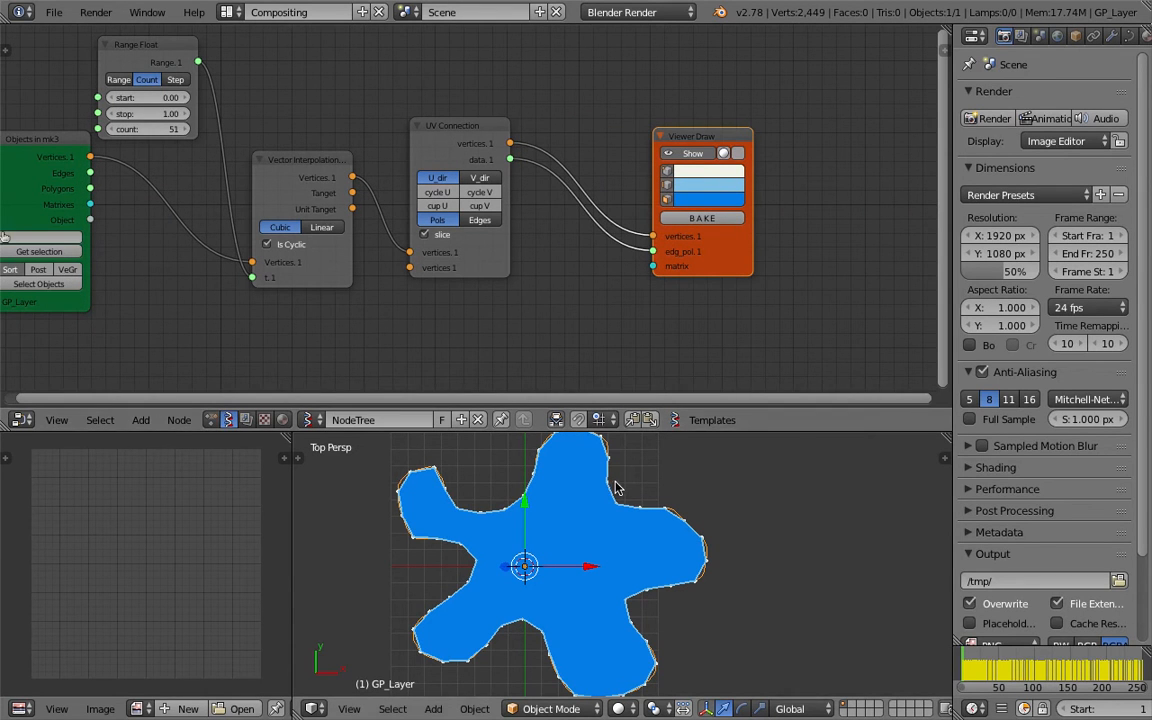
key("ctrl+s")
left_click(560, 537)
Step: Try the Edges output on the UV Connection node and return it to Pols
middle_click_drag(496, 234, 535, 244)
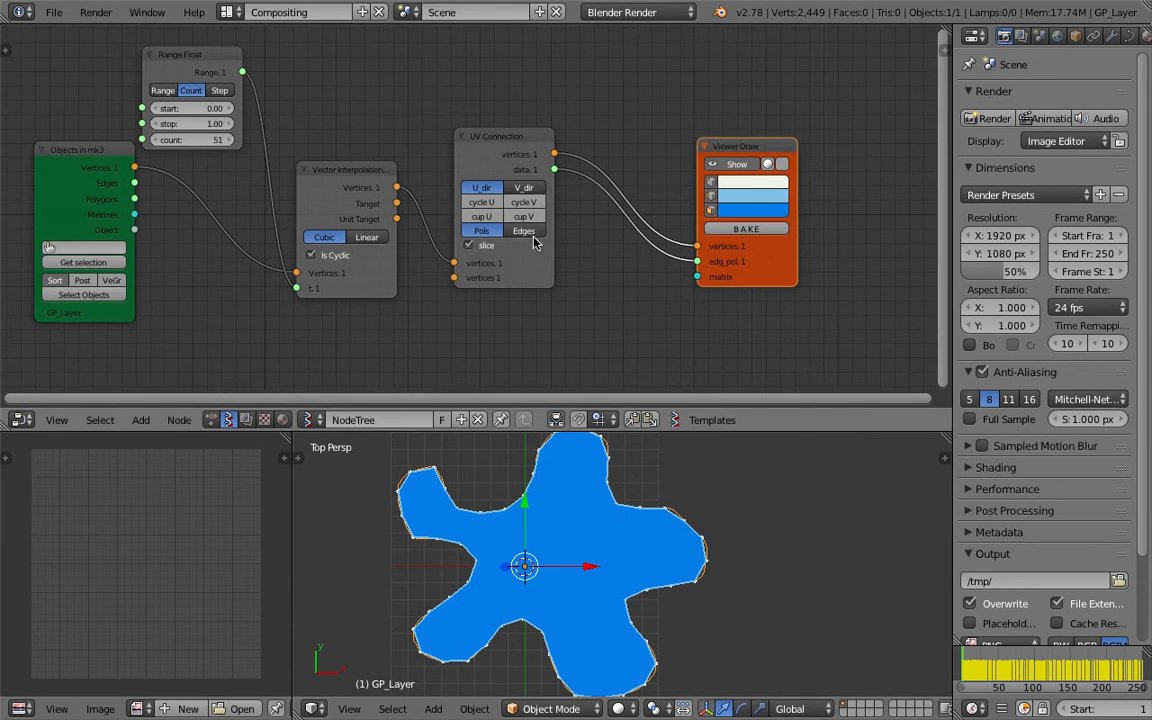
left_click(527, 232)
left_click(480, 233)
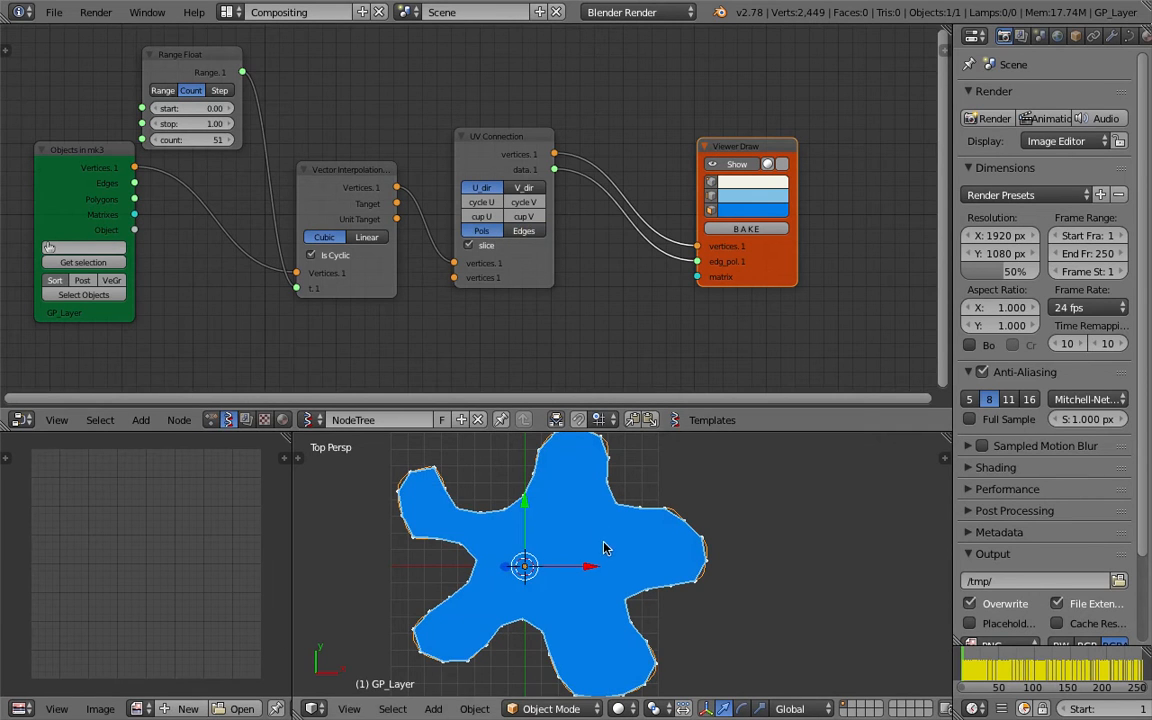
Step: Enlarge the 3D view vertically so the whole filled shape fits, and save the file
left_click_drag(595, 431, 600, 328)
scroll(617, 468, "up", 2)
scroll(594, 412, "down", 1)
scroll(595, 410, "down", 1)
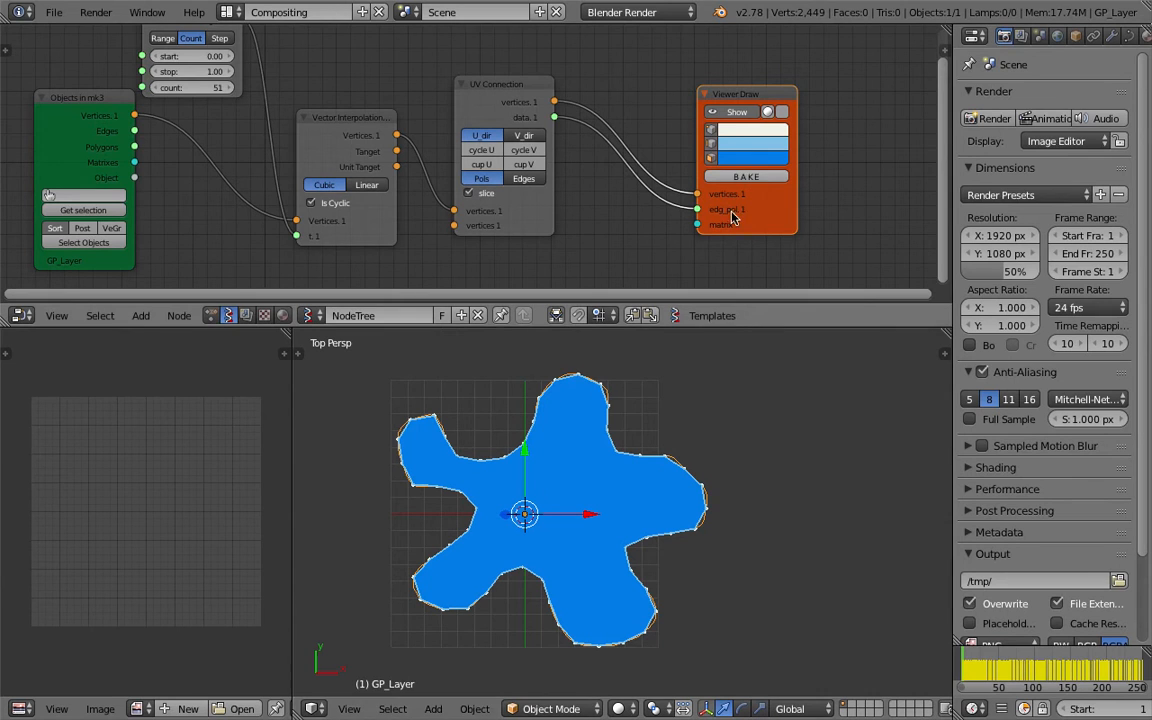
middle_click_drag(549, 463, 534, 474, "shift")
key("ctrl+s")
left_click(549, 468)
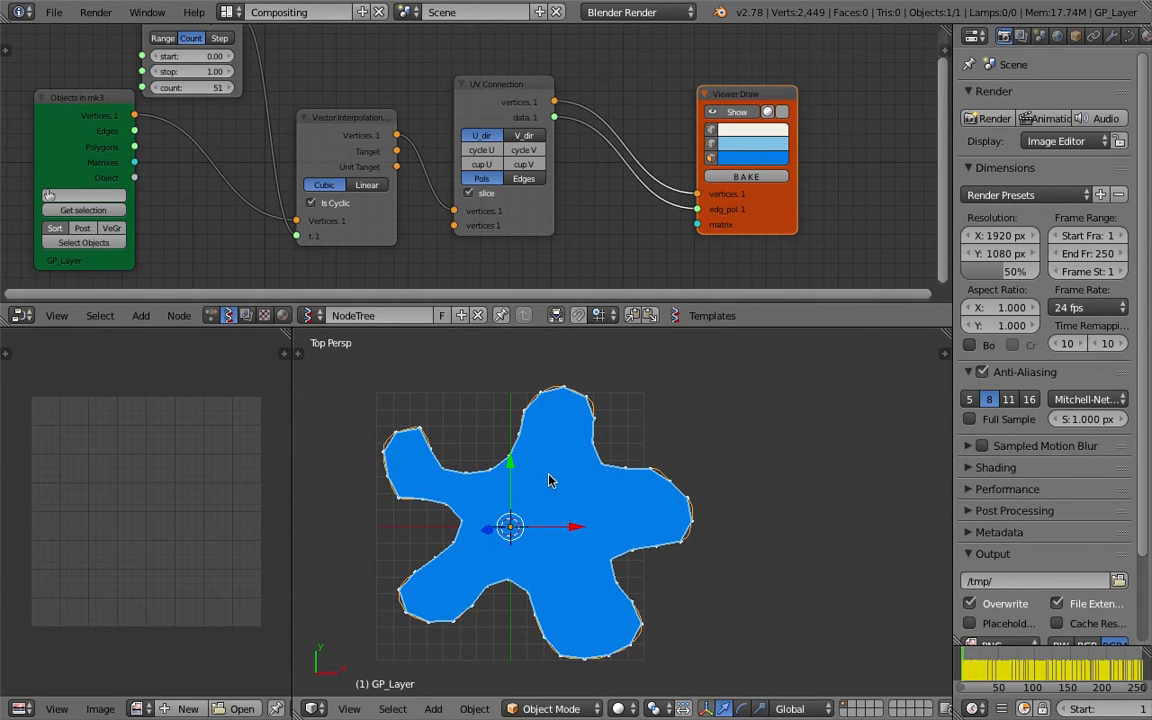
Step: Set the Range Float count to 44 and compare Linear with Cubic interpolation, keeping Cubic
middle_click_drag(234, 88, 284, 124)
left_click_drag(284, 124, 260, 124)
left_click(403, 220)
left_click(399, 220)
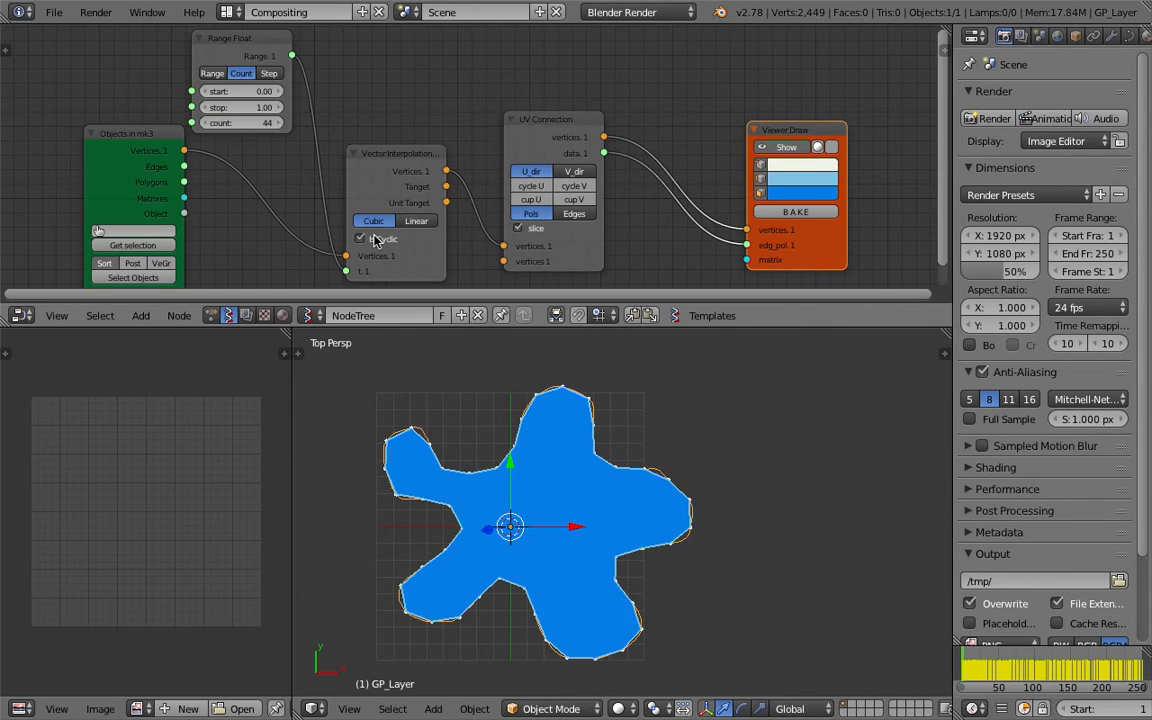
Step: Toggle slice on the UV Connection node to compare its effect, leaving it disabled
left_click(541, 230)
left_click(541, 230)
left_click(543, 230)
left_click(542, 231)
left_click(542, 231)
left_click(541, 232)
left_click(542, 232)
left_click(541, 232)
left_click(541, 232)
scroll(541, 232, "up", 1)
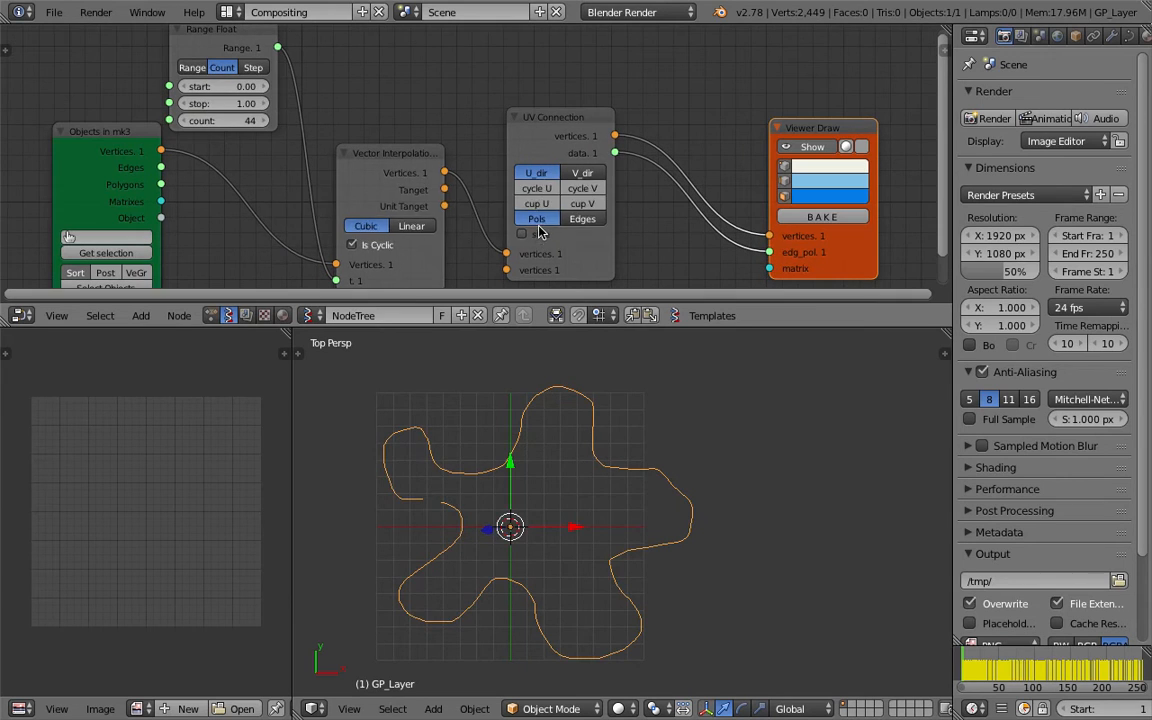
Step: Try the cycle U and cup U options on the UV Connection node, leaving both disabled
left_click(540, 189)
left_click(540, 189)
left_click(540, 189)
left_click(540, 189)
left_click(545, 205)
left_click(550, 208)
left_click(550, 208)
left_click(550, 208)
Step: Set the UV Connection node to V_dir, test its cycle and cup options, and enable cup V
left_click(581, 174)
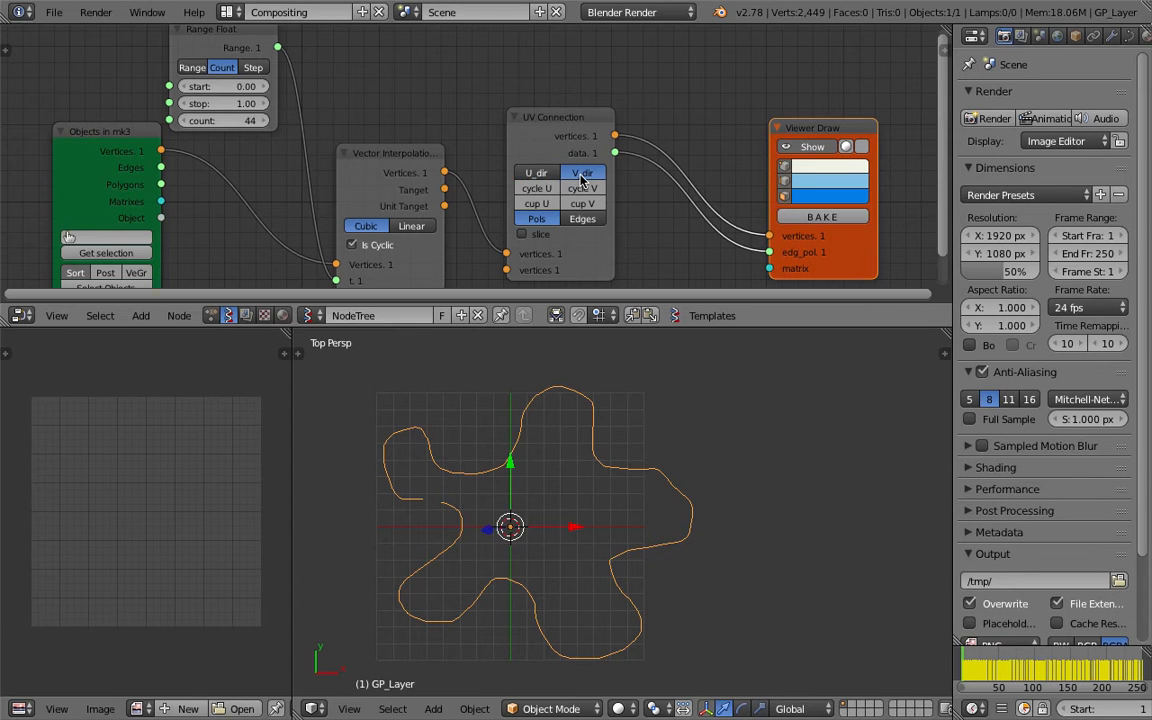
left_click(552, 191)
left_click(552, 191)
left_click(552, 191)
left_click(580, 204)
left_click(580, 204)
left_click(580, 204)
left_click(582, 204)
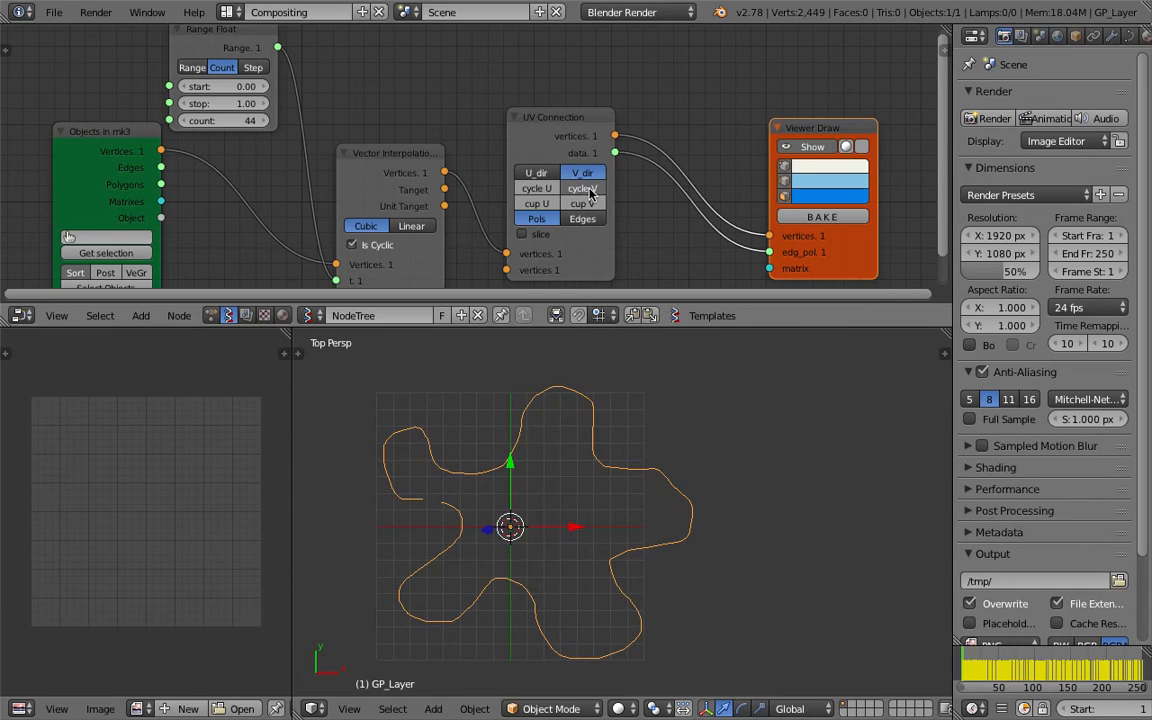
left_click(597, 204)
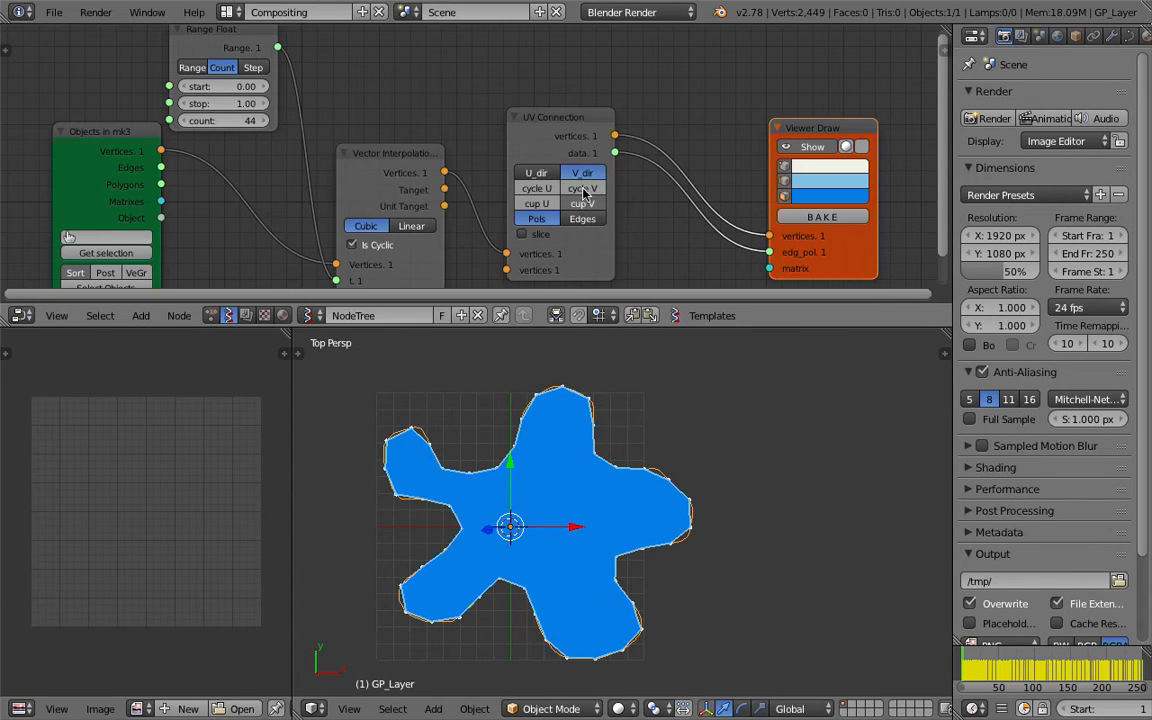
Step: Bake the filled shape into a mesh object, move it beside the original curve along X, and save the file
right_click_drag(572, 463, 887, 442)
middle_click_drag(887, 442, 728, 450, "shift")
scroll(718, 455, "down", 1)
key("ctrl+s")
left_click(630, 378)
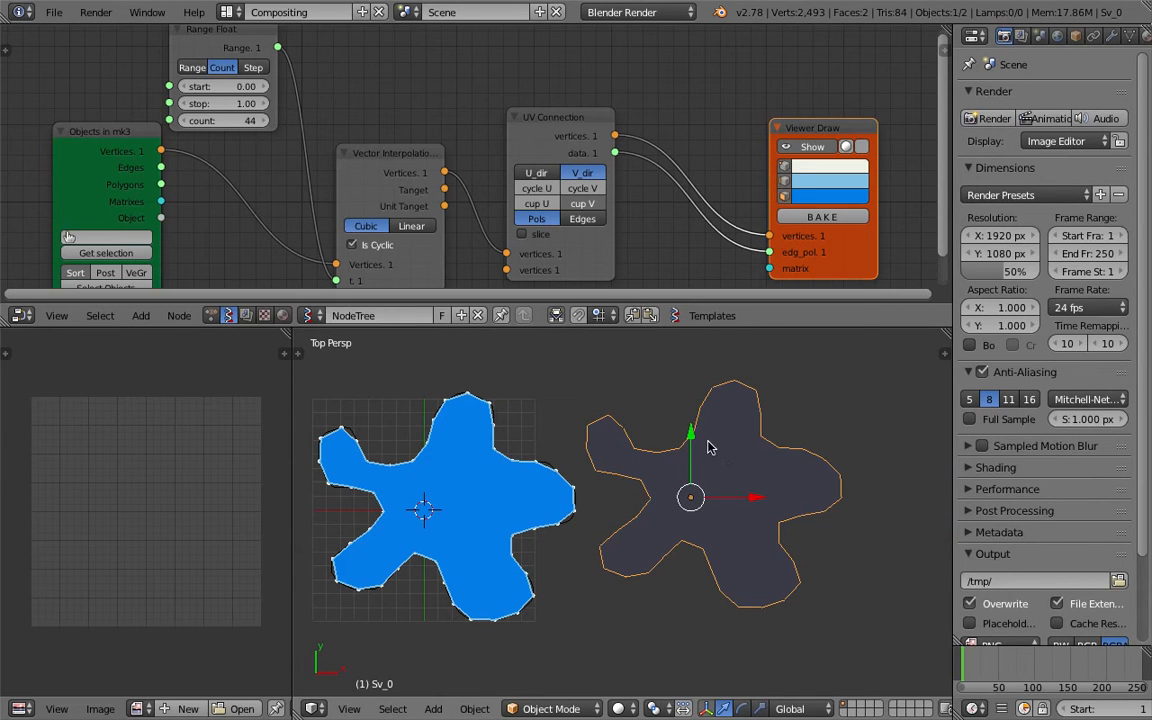
Step: Merge the image editor area into the 3D view and fit the whole node tree in the node editor
left_click_drag(309, 338, 268, 333)
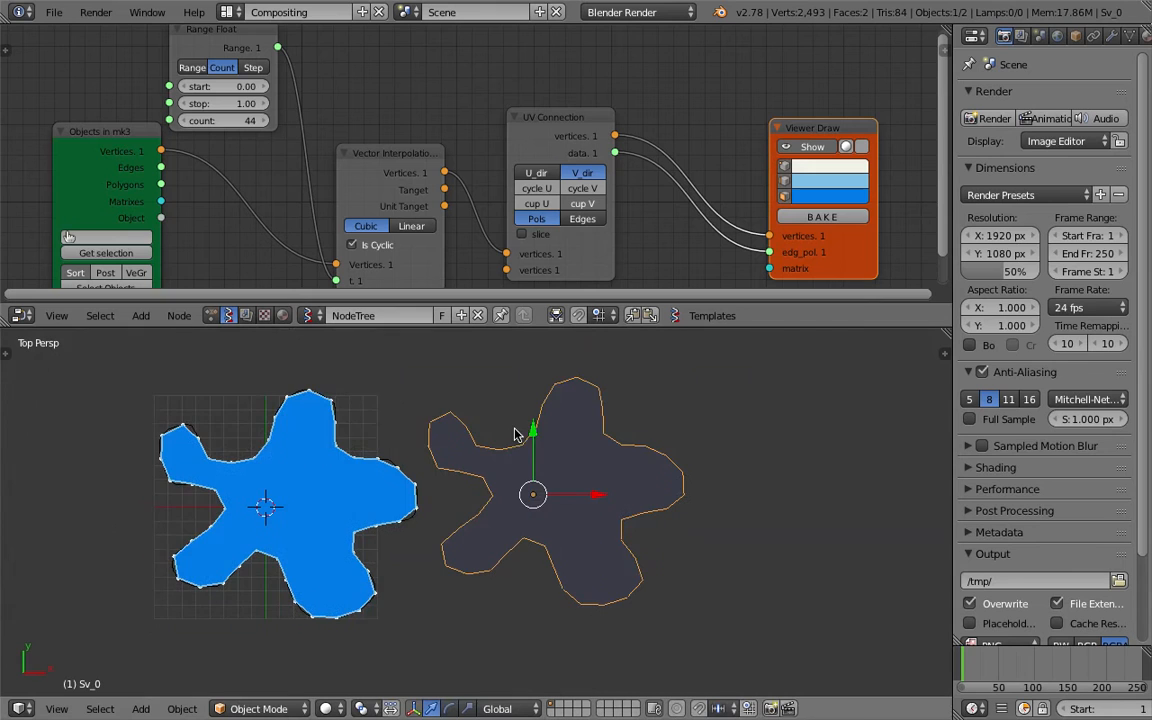
scroll(625, 149, "down", 2)
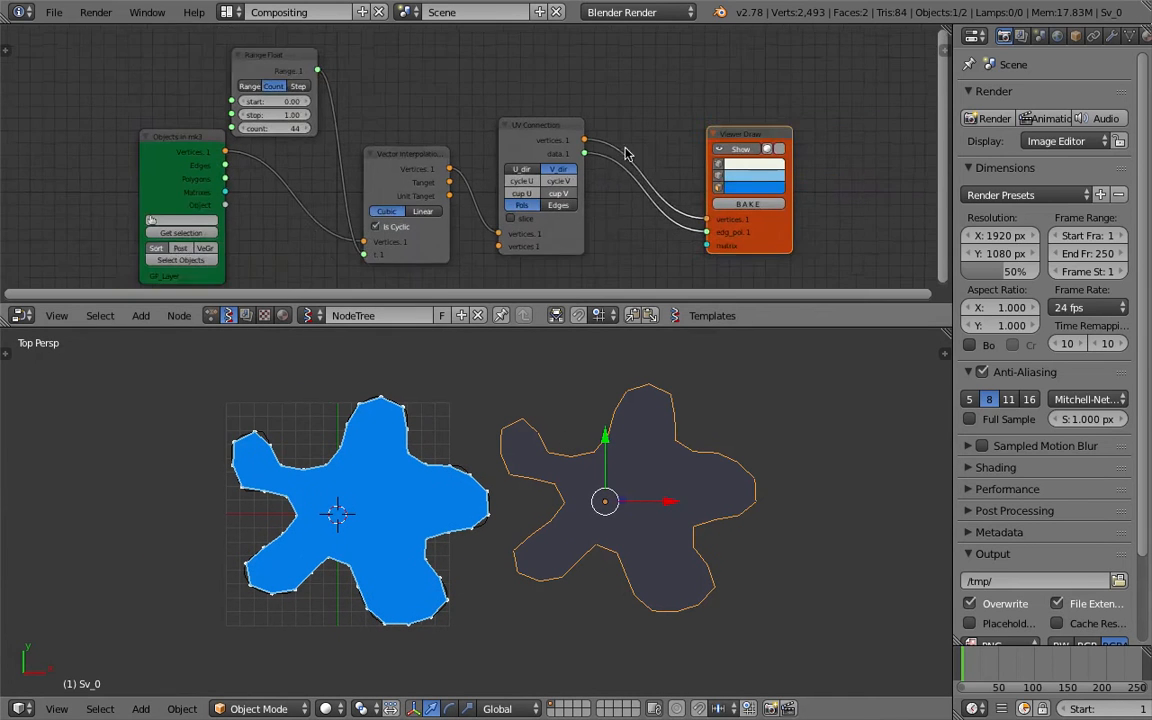
middle_click_drag(625, 149, 535, 145)
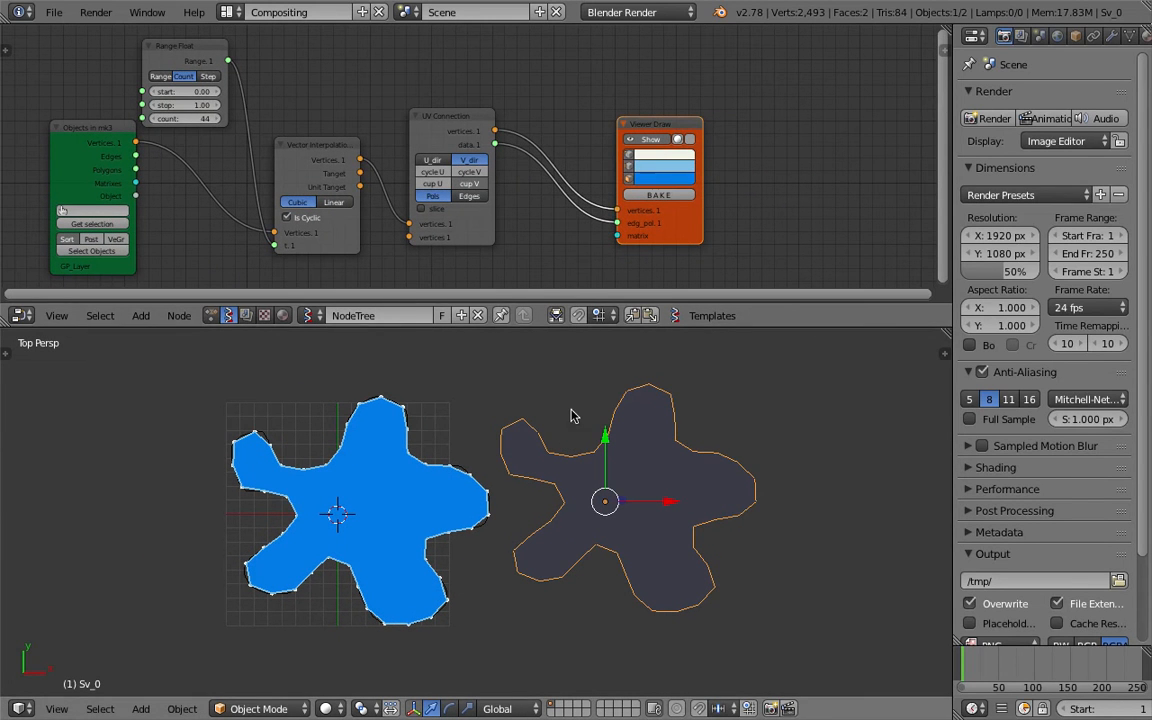
Step: Add a Polyline Viewer node and connect the UV Connection vertices output to it
left_click_drag(645, 125, 773, 125)
key("space")
type("polyl")
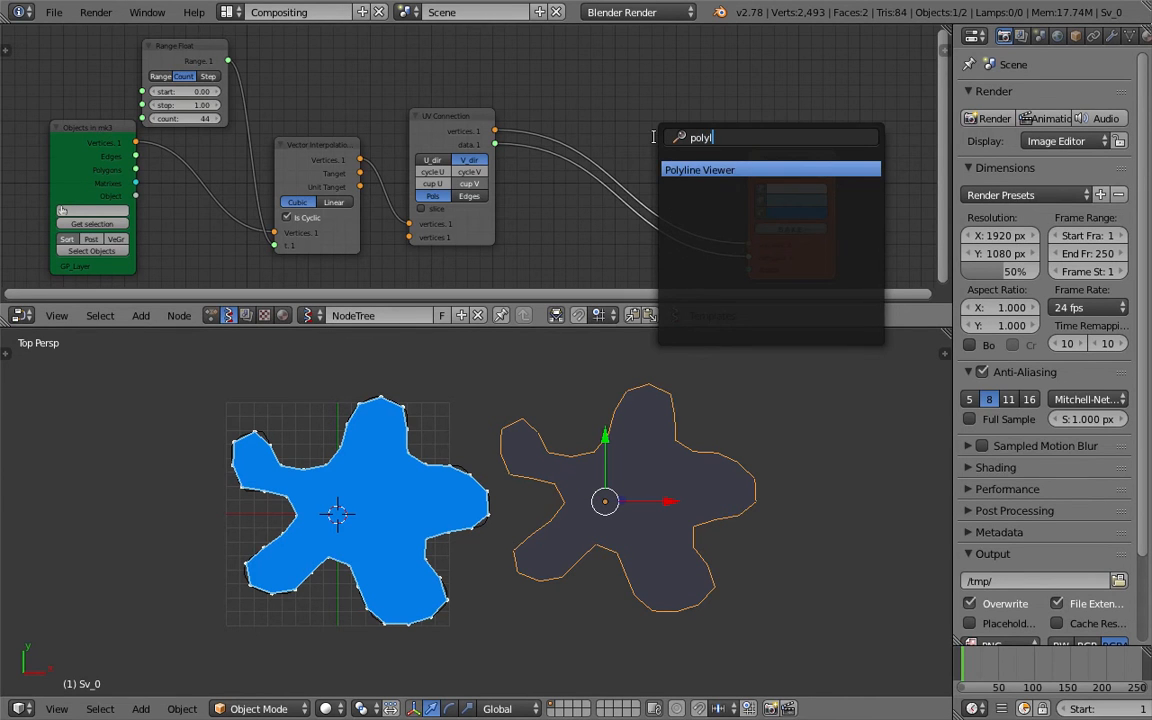
key("Return")
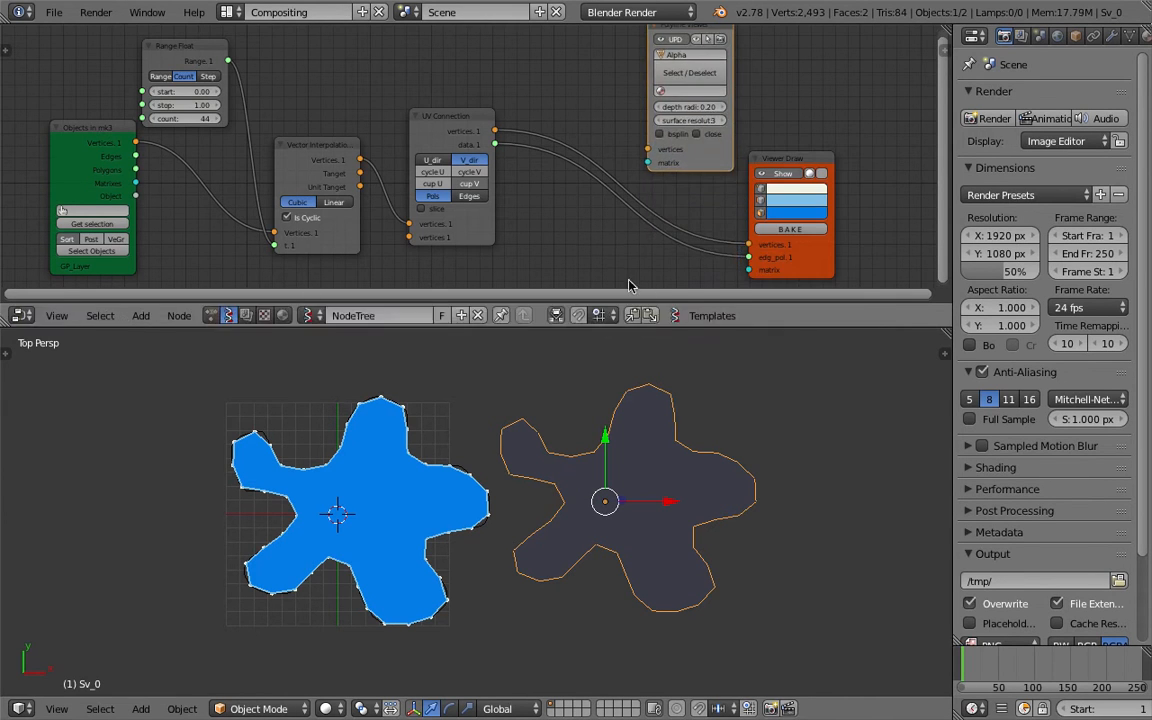
left_click_drag(495, 131, 647, 149)
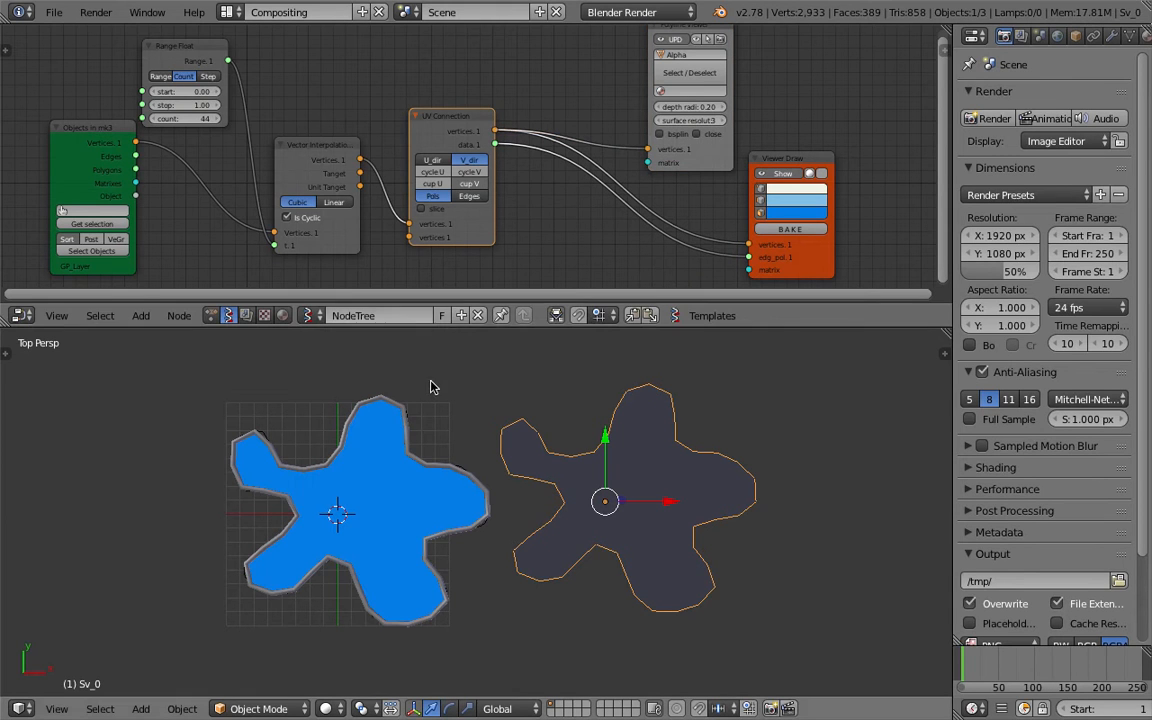
Step: Select the polyline outline curve, show its object data settings, and widen the properties editor
right_click(405, 425)
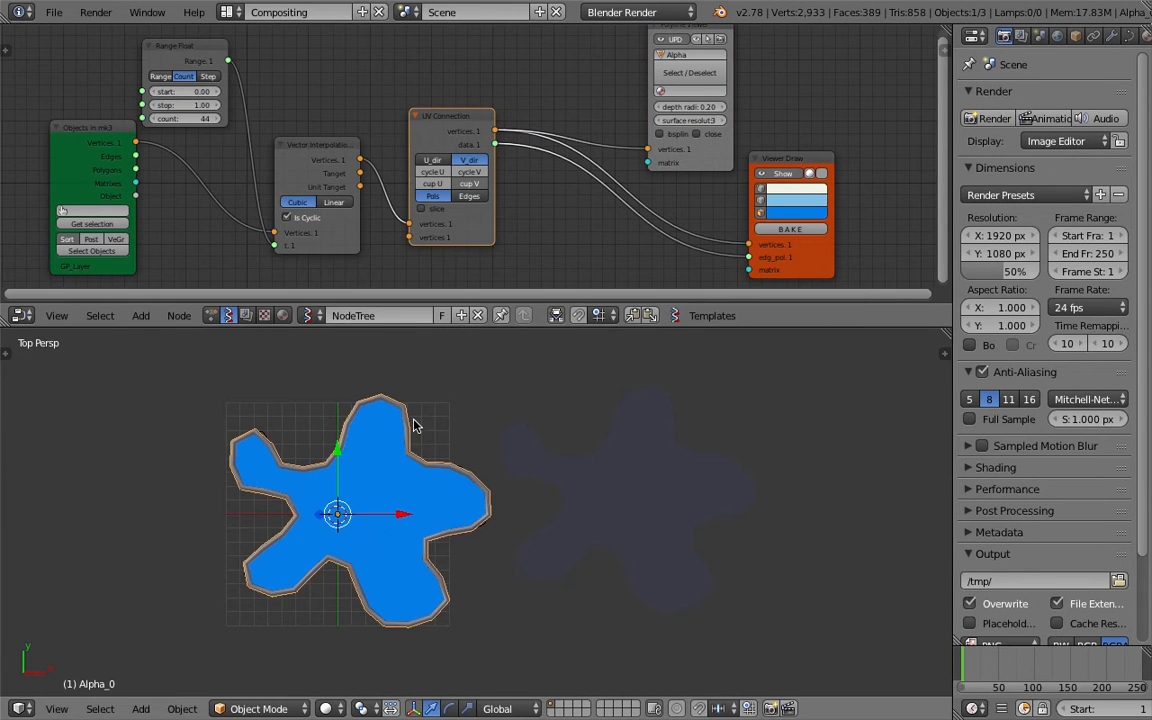
left_click(1111, 36)
left_click(1130, 37)
left_click_drag(953, 150, 873, 150)
Step: Compare the object data settings of the baked mesh with those of the polyline outline curve
right_click(604, 487)
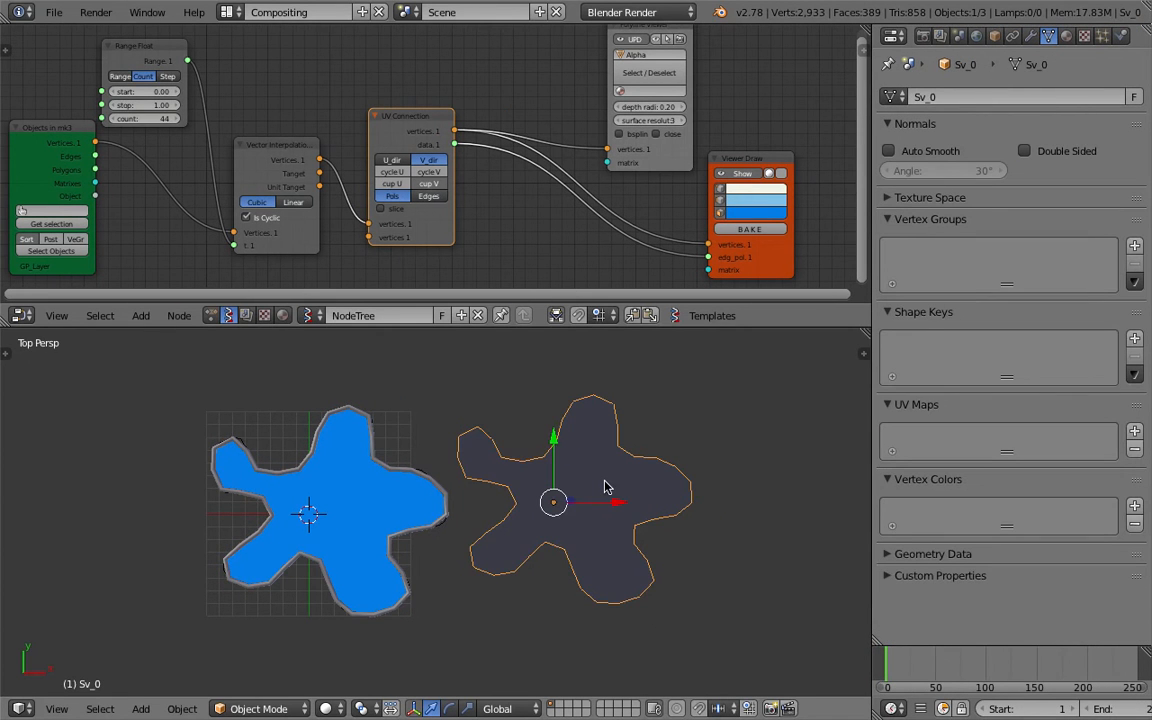
scroll(497, 492, "up", 3)
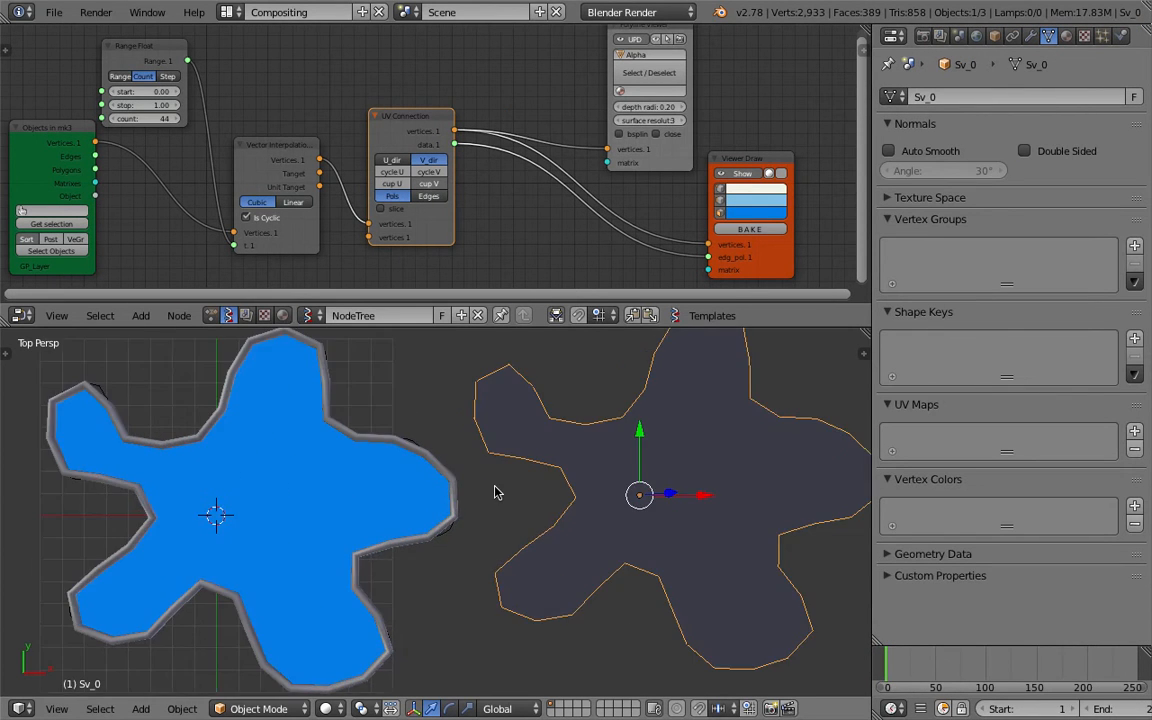
scroll(406, 542, "up", 5)
scroll(415, 545, "down", 5)
right_click(402, 460)
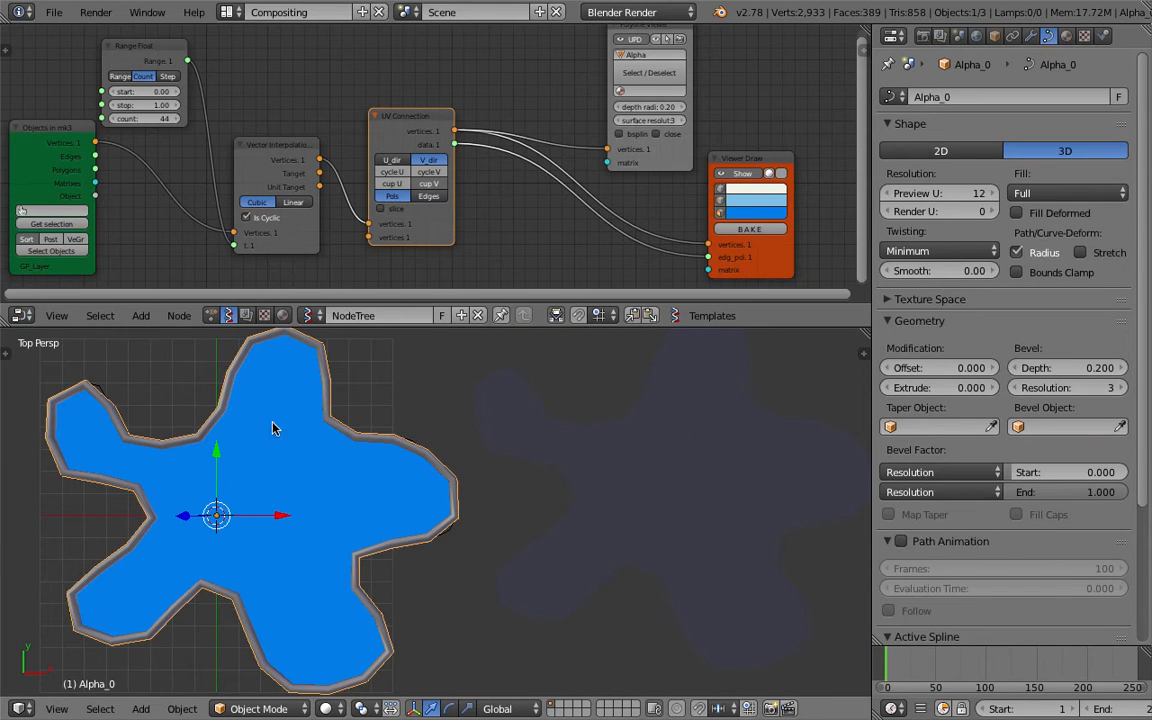
scroll(290, 391, "down", 2)
Step: Select the baked mesh and nudge it slightly down along Y beside the original shape
right_click(522, 439)
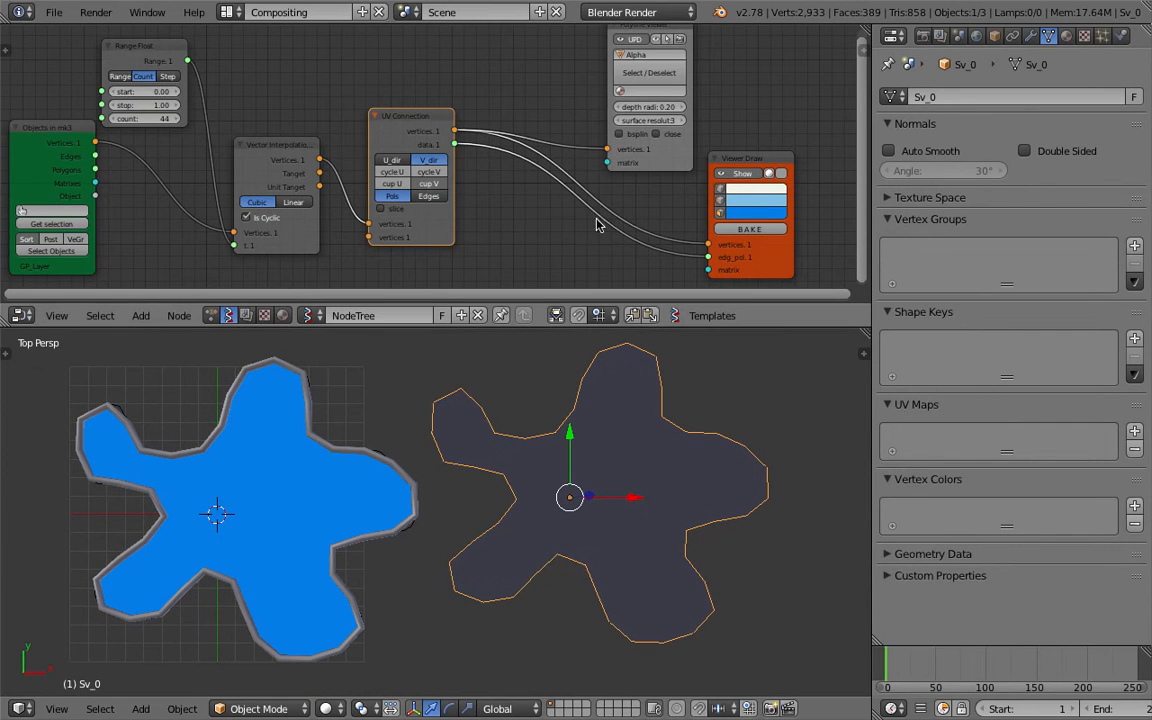
key("g")
left_click(588, 502)
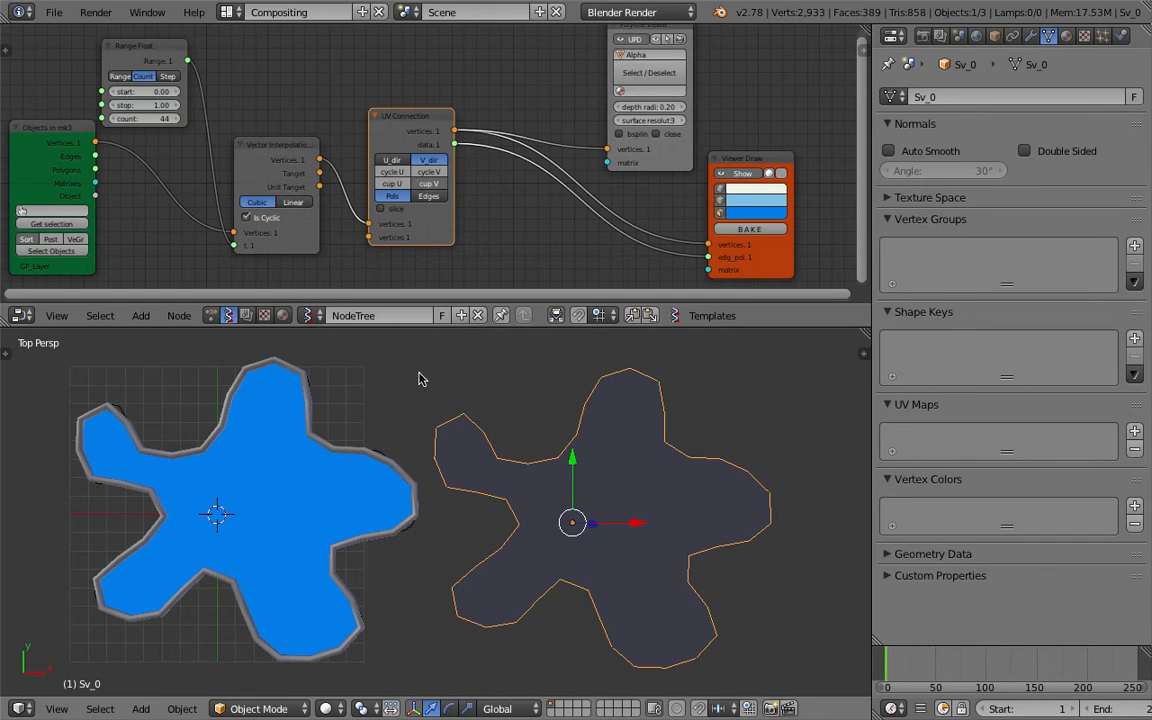
Step: Delete the Polyline Viewer node together with its outline curve object
right_click(306, 441)
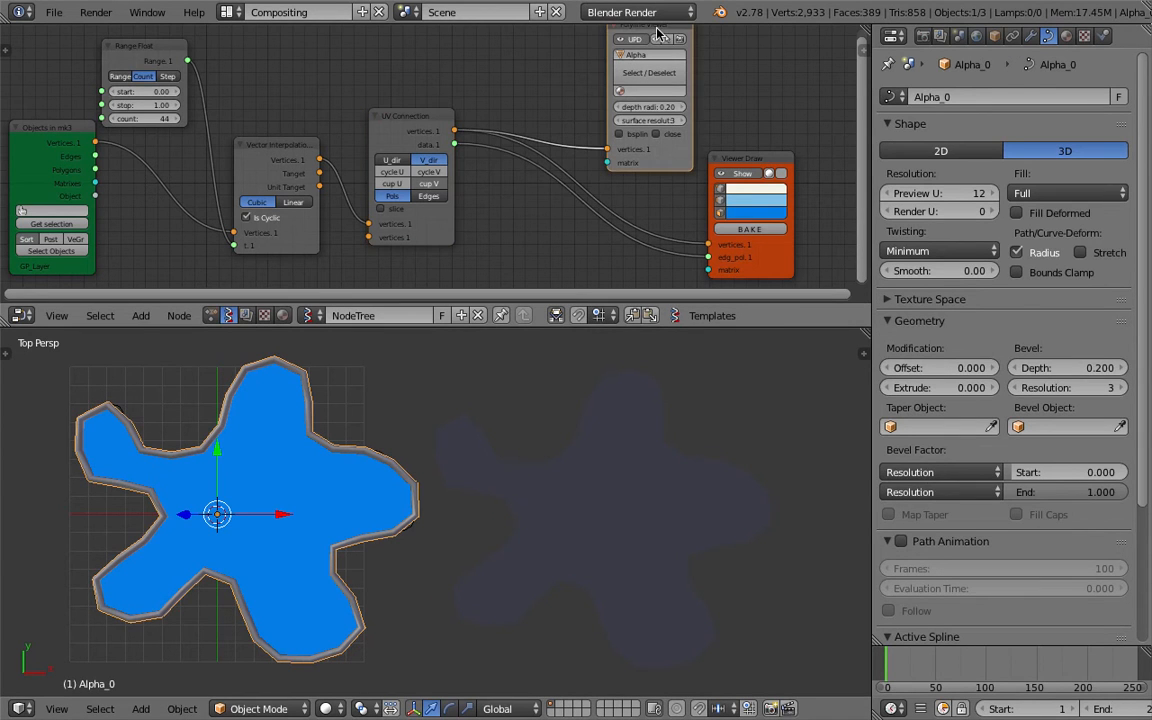
right_click(312, 383)
right_click(311, 381)
key("x")
left_click(309, 378)
Step: Try to convert the baked filled mesh to a curve with Curve from Mesh/Text
right_click(457, 484)
scroll(457, 484, "right", 3, "ctrl")
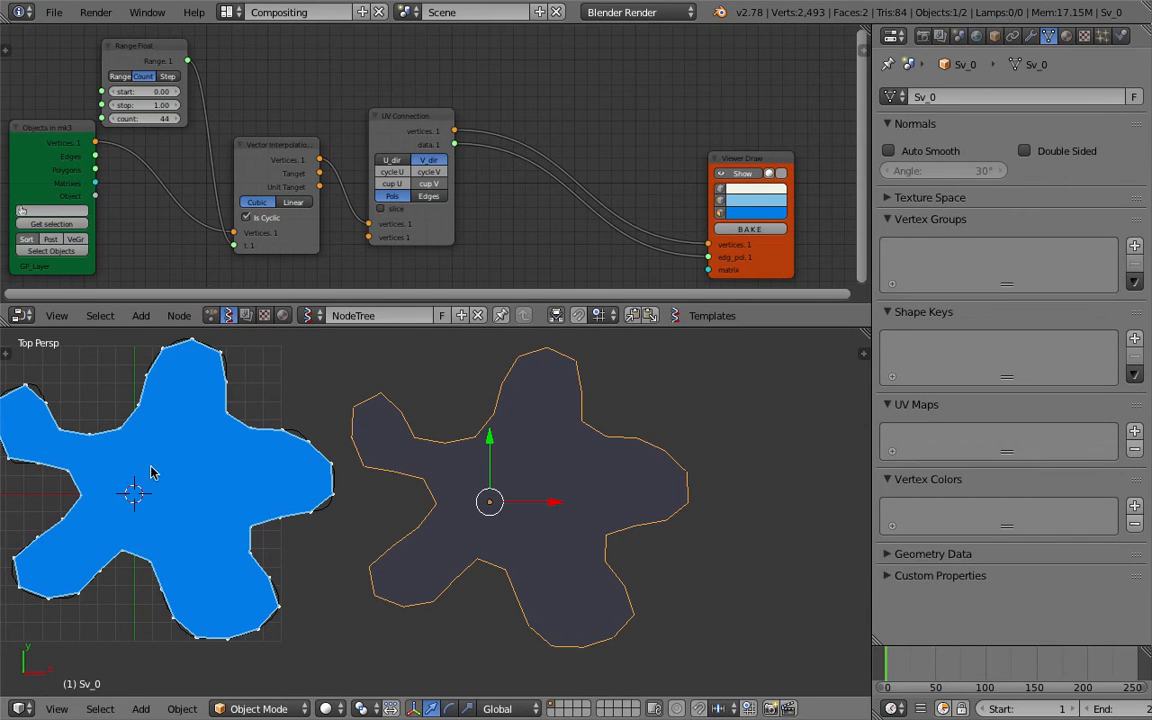
scroll(257, 460, "left", 3, "ctrl")
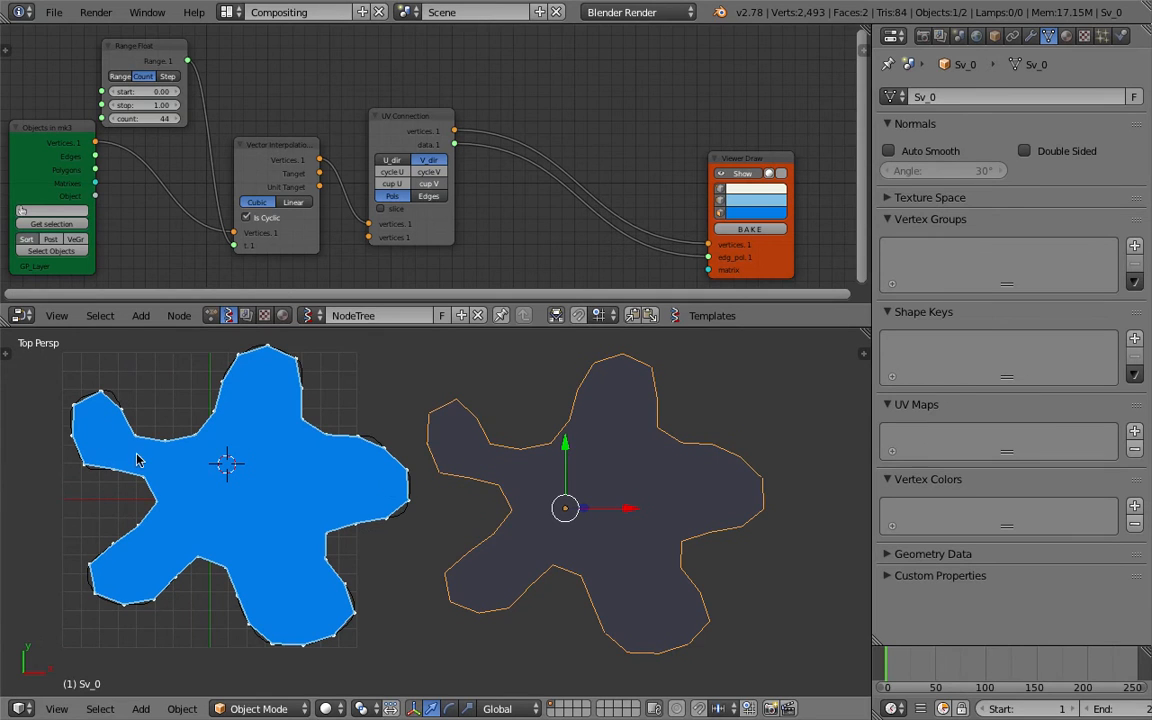
key("Tab")
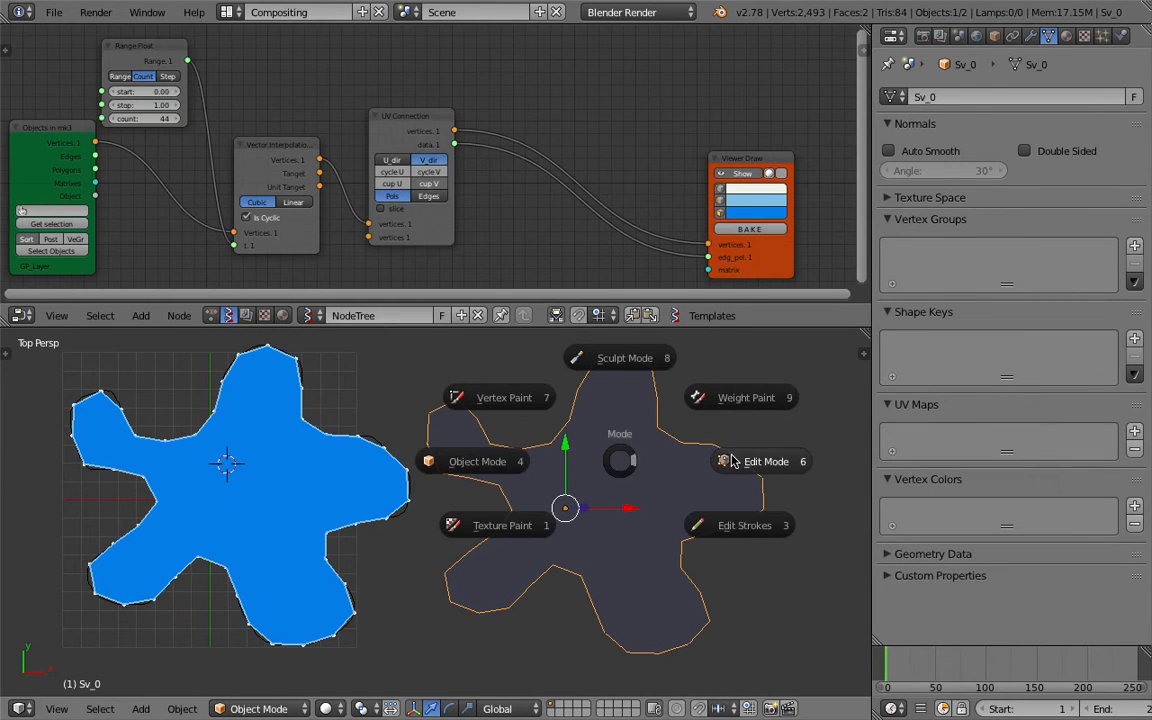
left_click(731, 459)
key("Tab")
key("space")
type("conv")
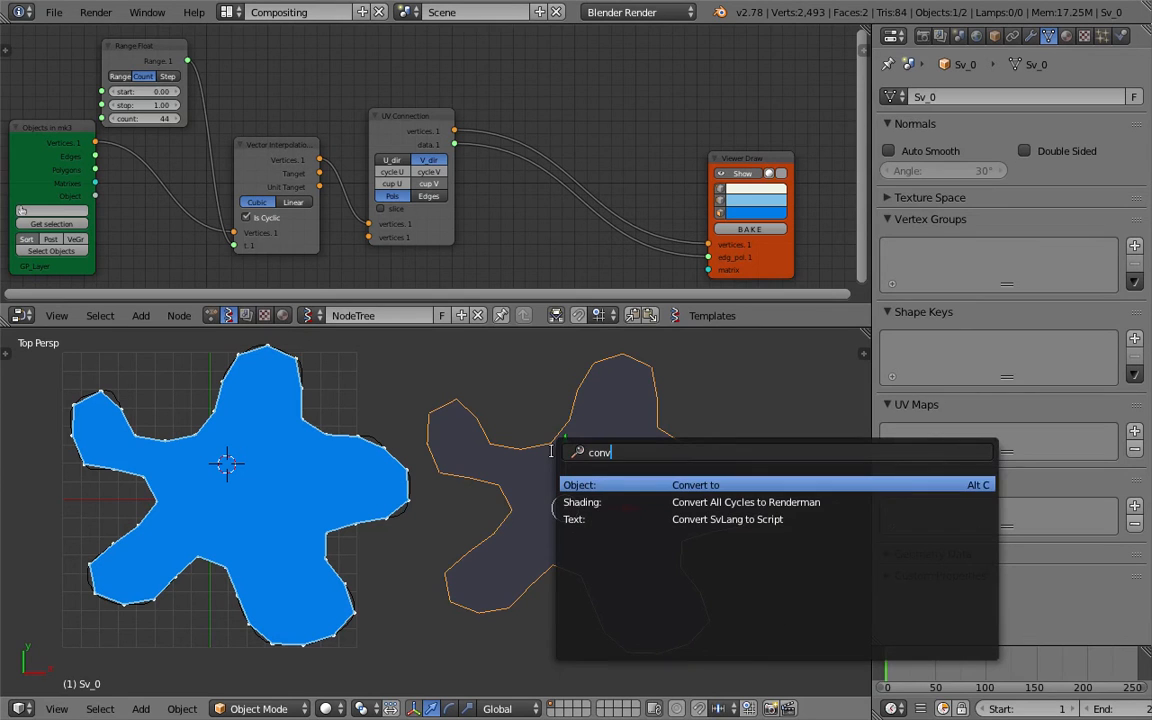
left_click(614, 481)
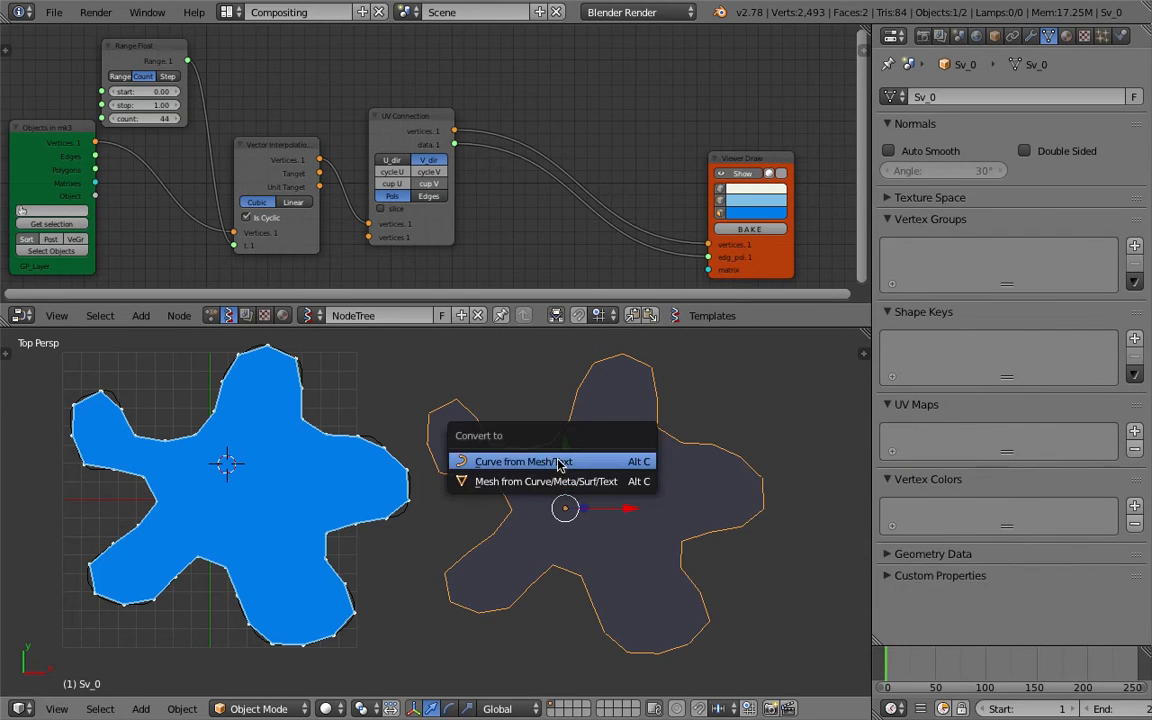
left_click(548, 463)
Step: Look through the mesh editing tools for the baked shape in Edit Mode and return to Object Mode
middle_click_drag(597, 455, 576, 461, "shift")
key("Tab")
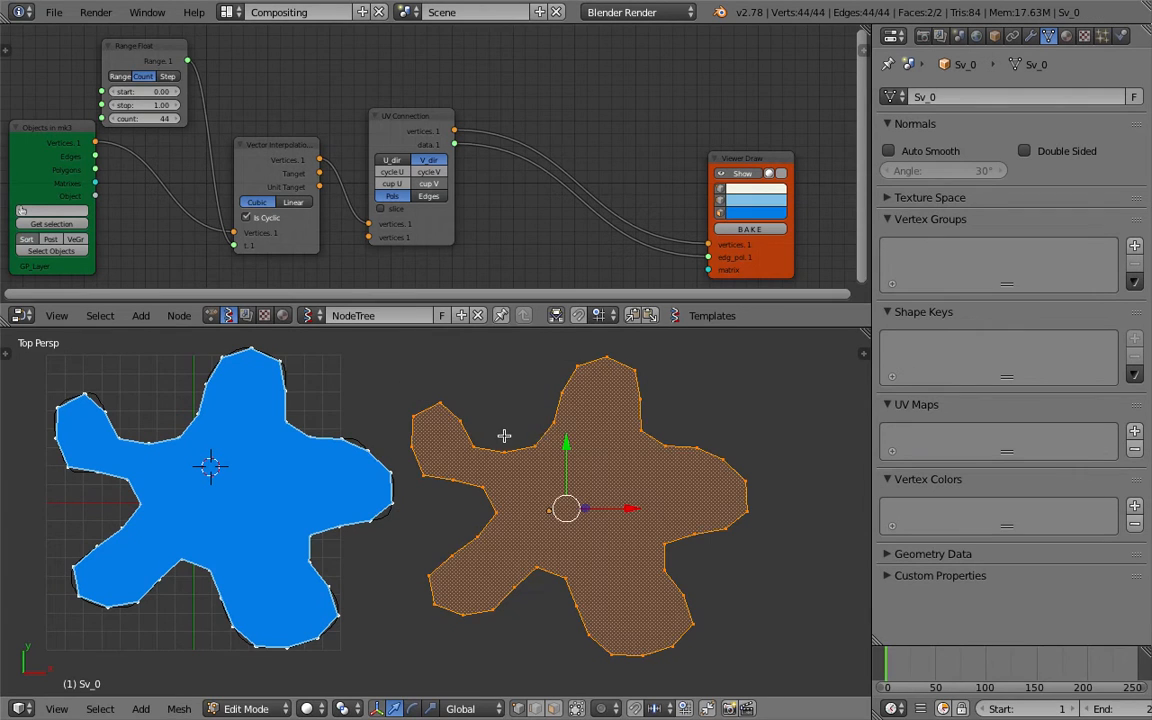
key("t")
scroll(97, 470, "down", 6)
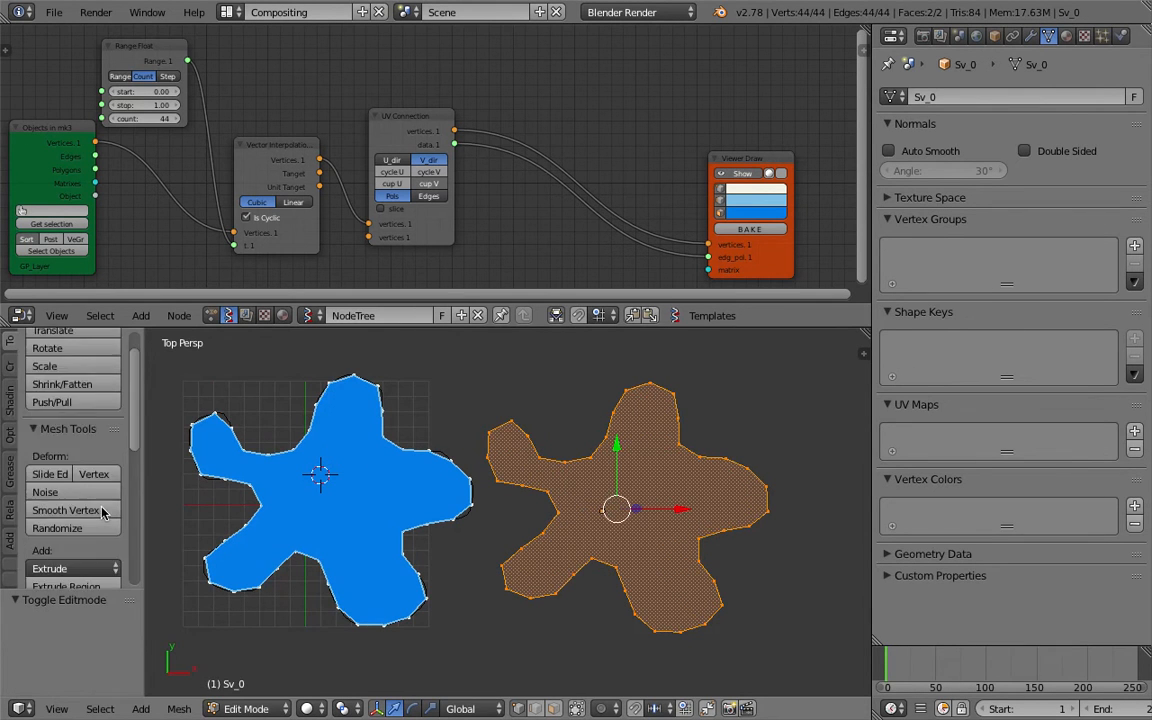
scroll(99, 503, "down", 5)
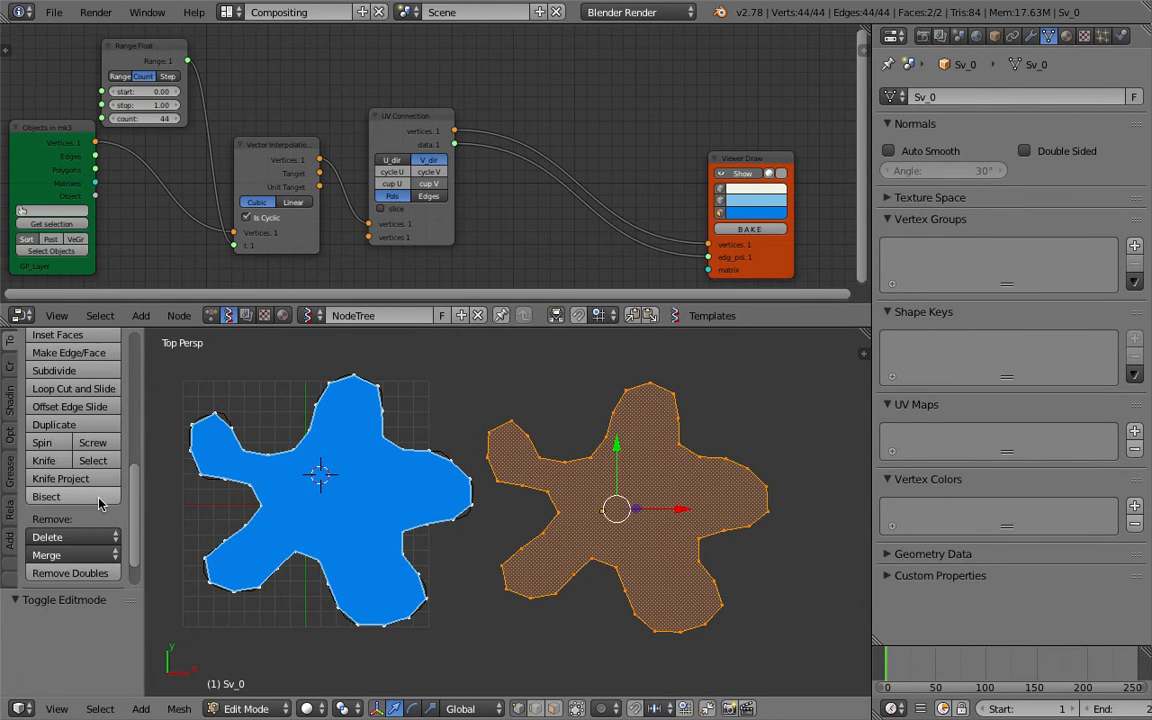
scroll(99, 503, "down", 2)
key("Tab")
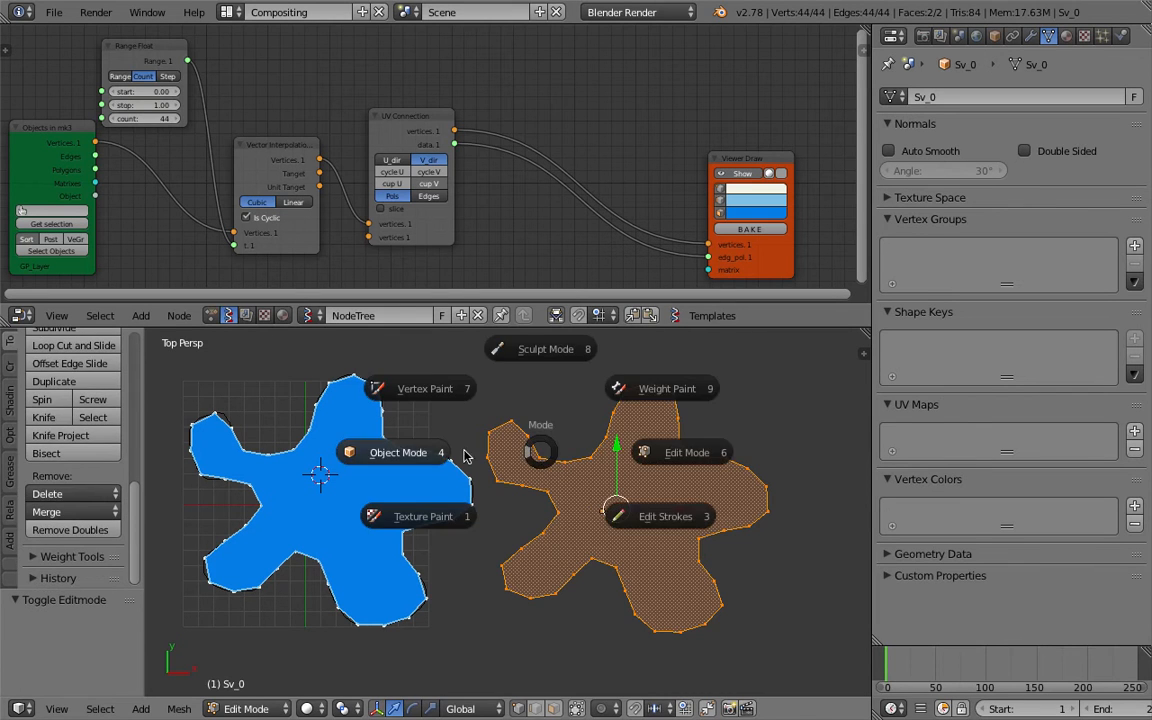
left_click(411, 452)
Step: Move the baked mesh about -0.41 along X and 0.53 along Y, and try Curve from Mesh/Text on it again
key("g")
left_click(596, 494)
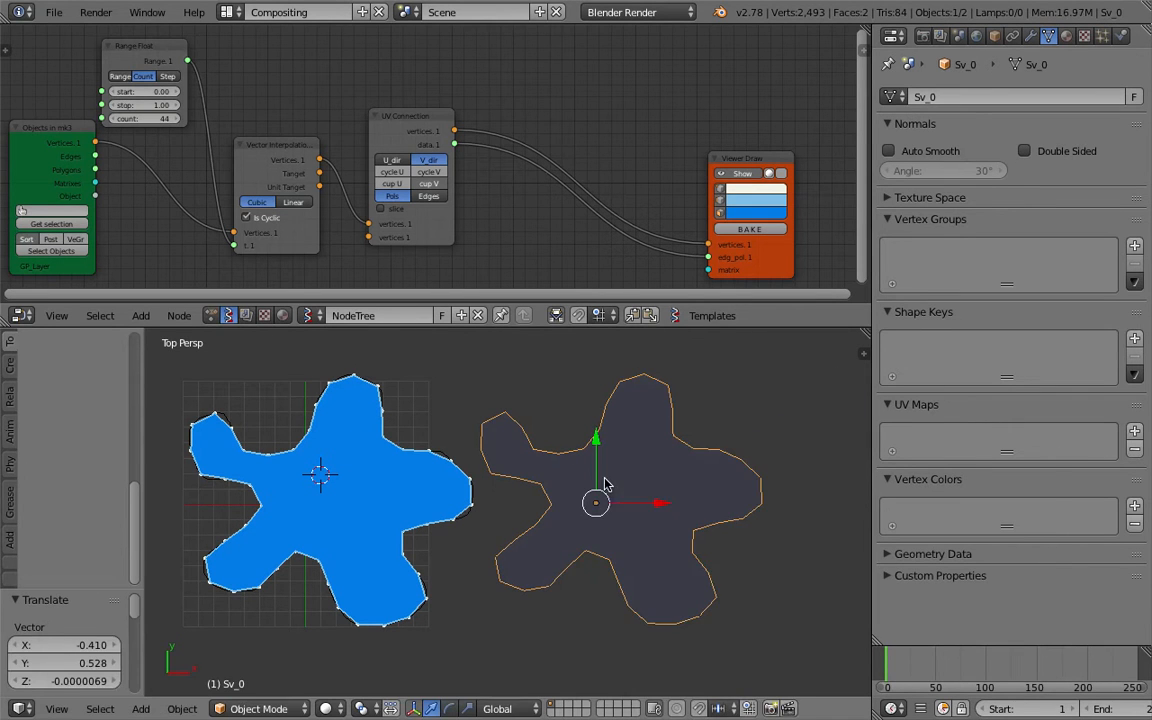
key("space")
type("conv")
key("Return")
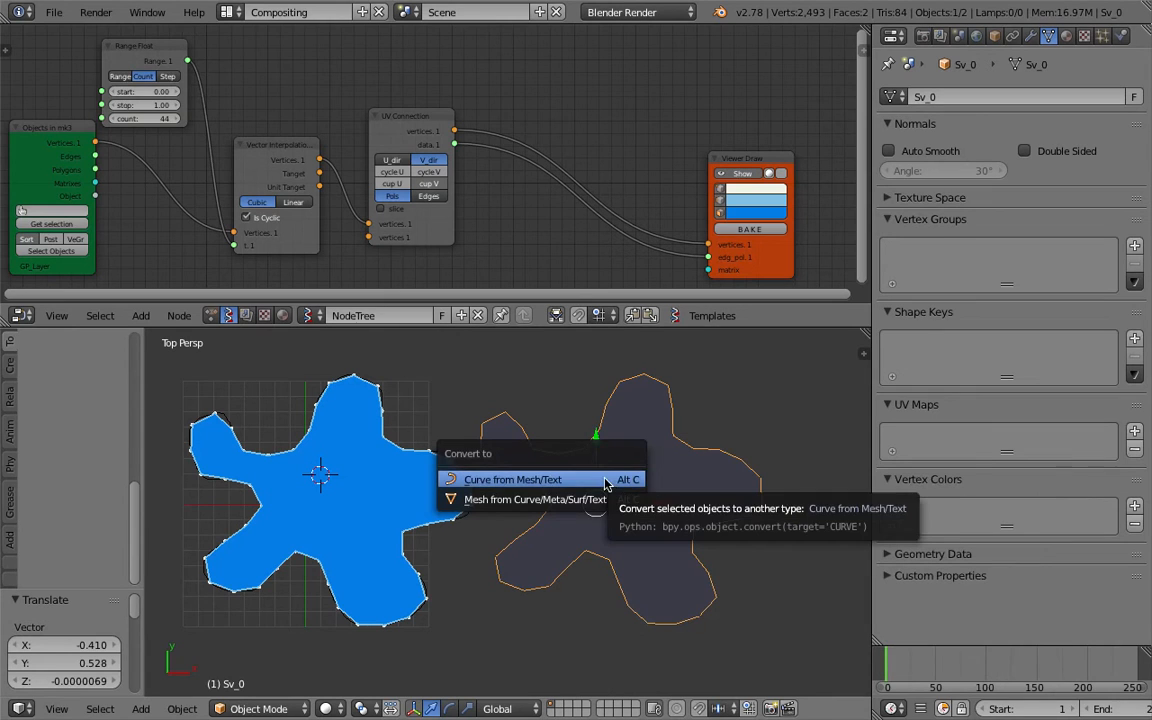
left_click(572, 482)
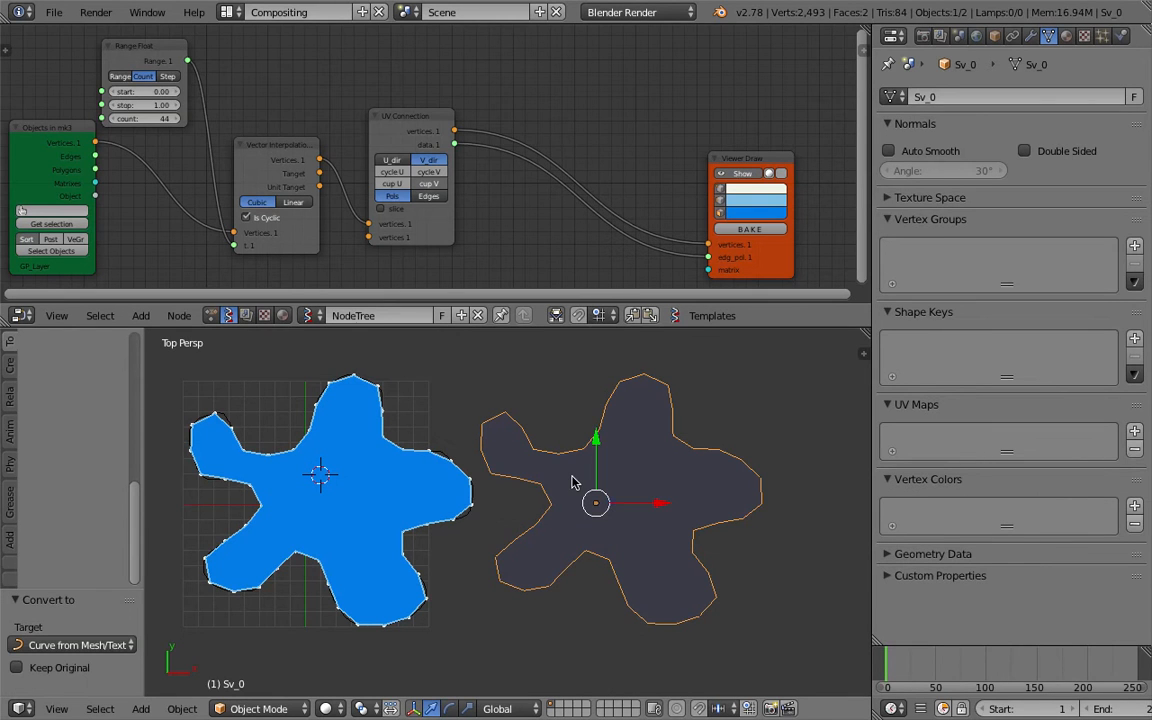
Step: Check the baked mesh's geometry in Edit Mode and switch back to Object Mode
key("Tab")
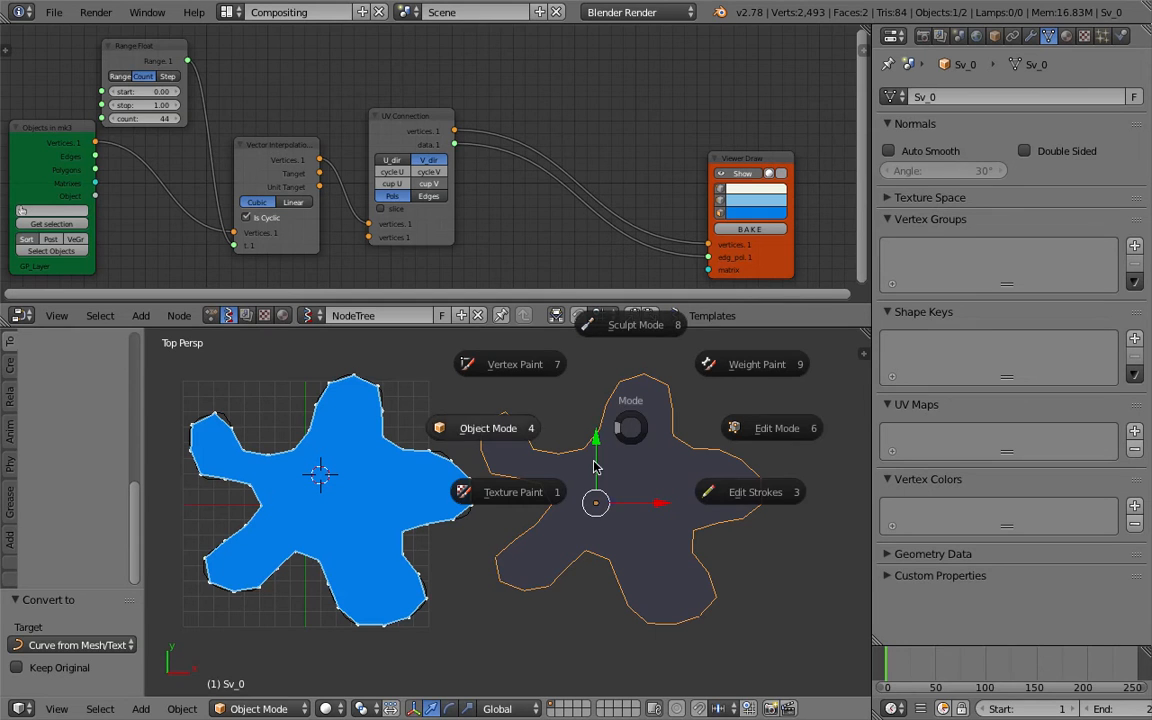
left_click(690, 430)
key("Tab")
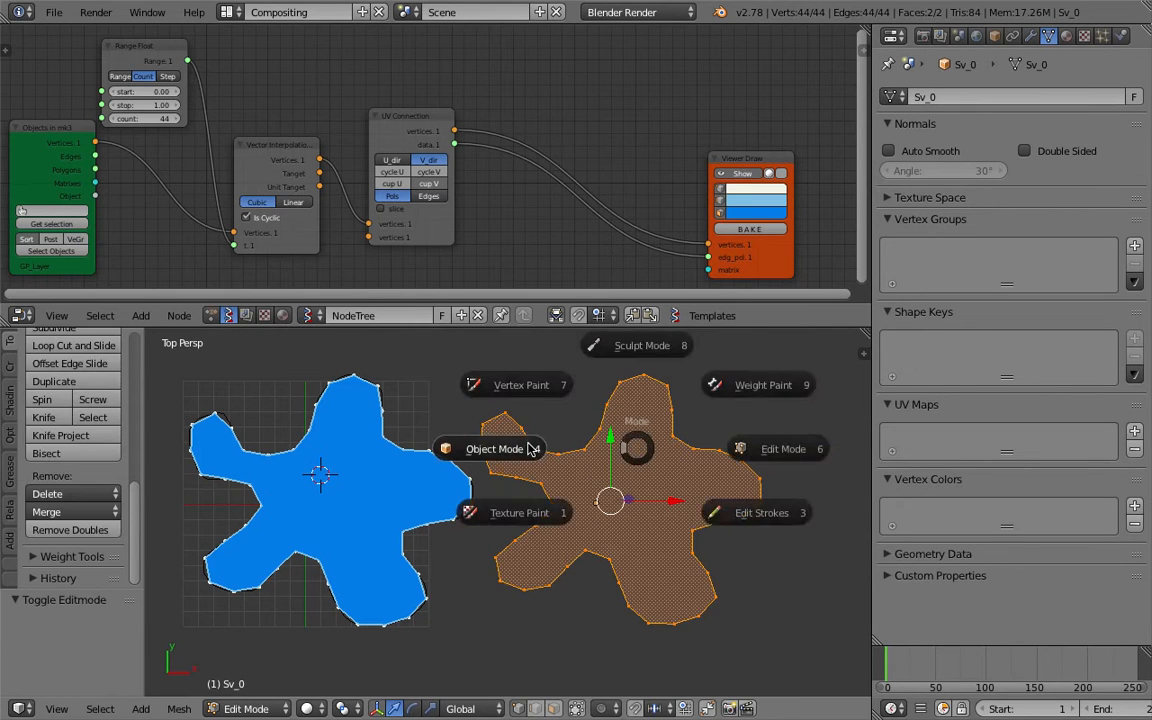
left_click(530, 447)
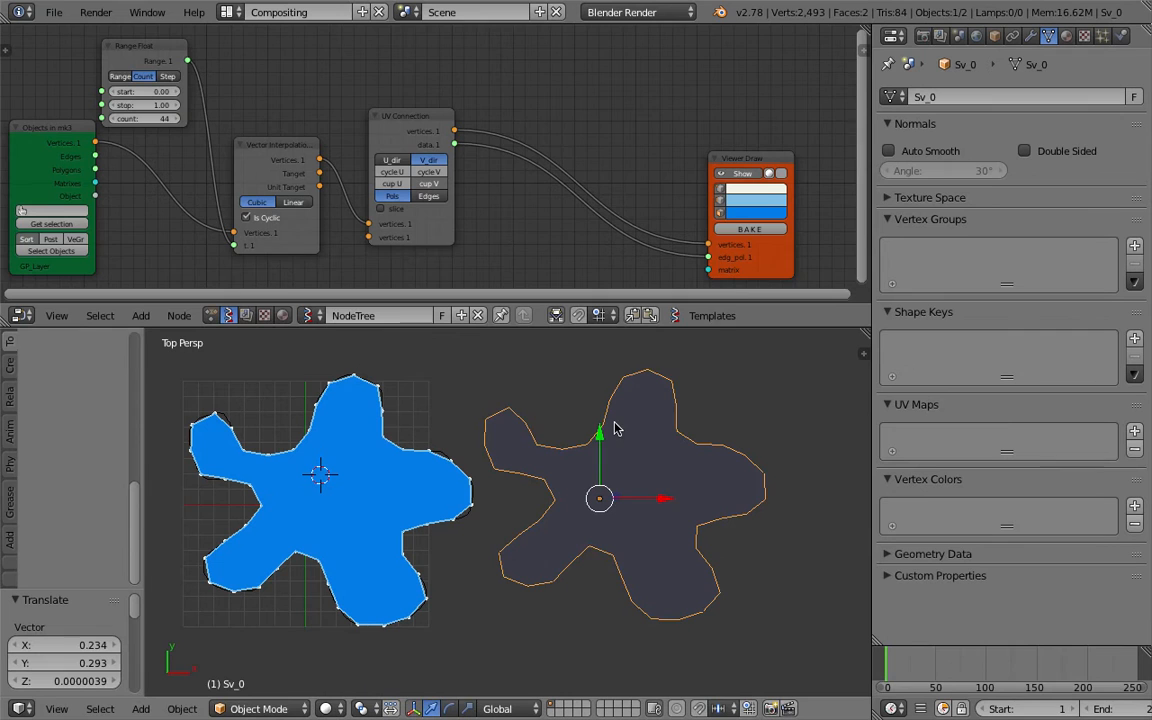
Step: Move the Viewer Draw node closer to the UV Connection node and set UV Connection to output Edges
middle_click_drag(529, 237, 535, 221)
left_click_drag(742, 146, 605, 93)
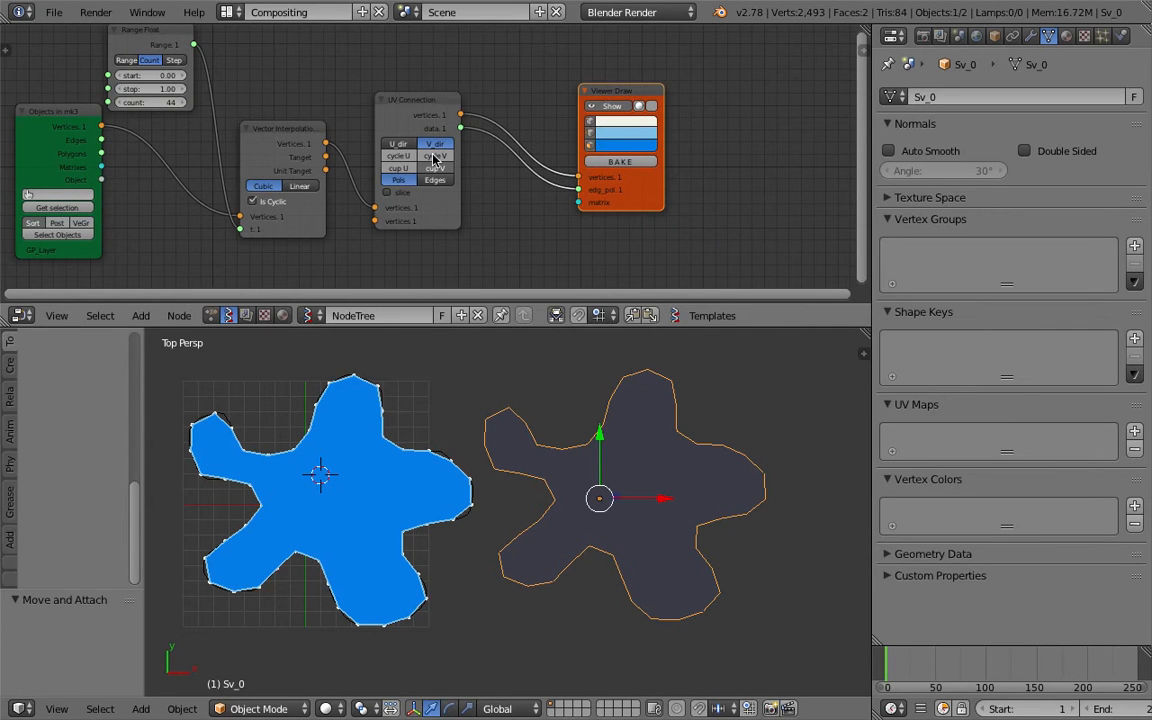
left_click(434, 181)
Step: Delete the baked filled mesh and select the original GP_Layer curve
key("x")
left_click(586, 451)
right_click(427, 451)
middle_click_drag(427, 456, 465, 442, "shift")
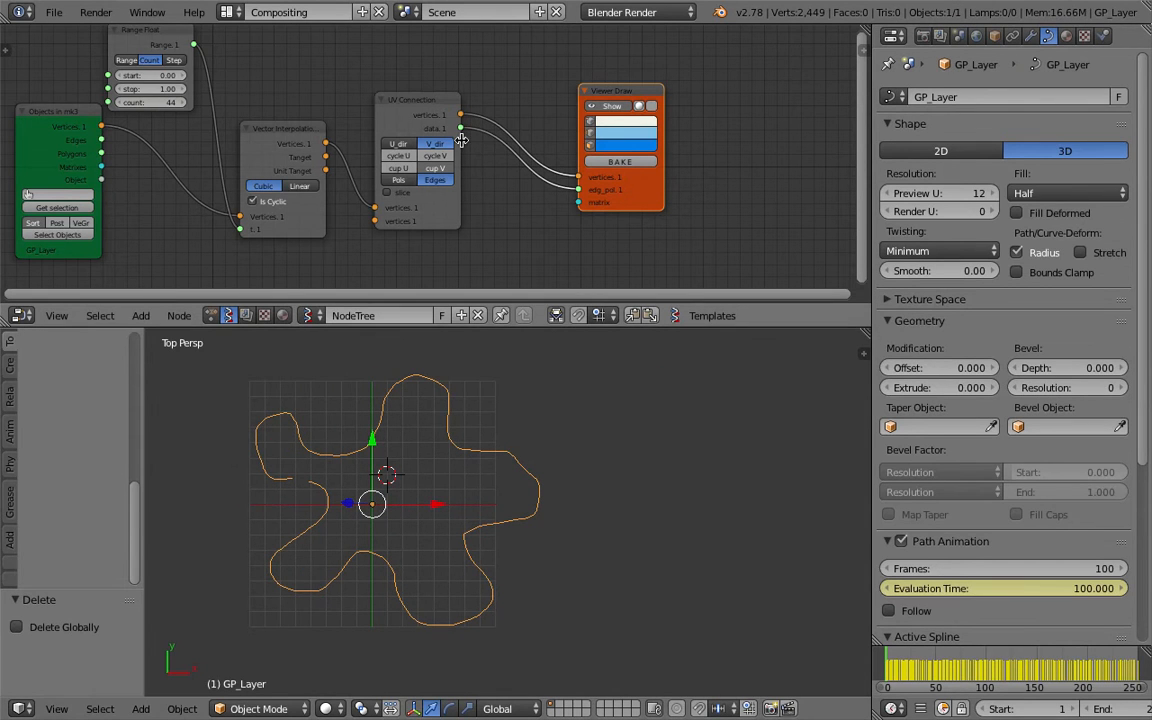
Step: Set the UV Connection node's direction to U_dir
left_click(398, 144)
scroll(462, 480, "up", 3)
scroll(462, 415, "down", 2)
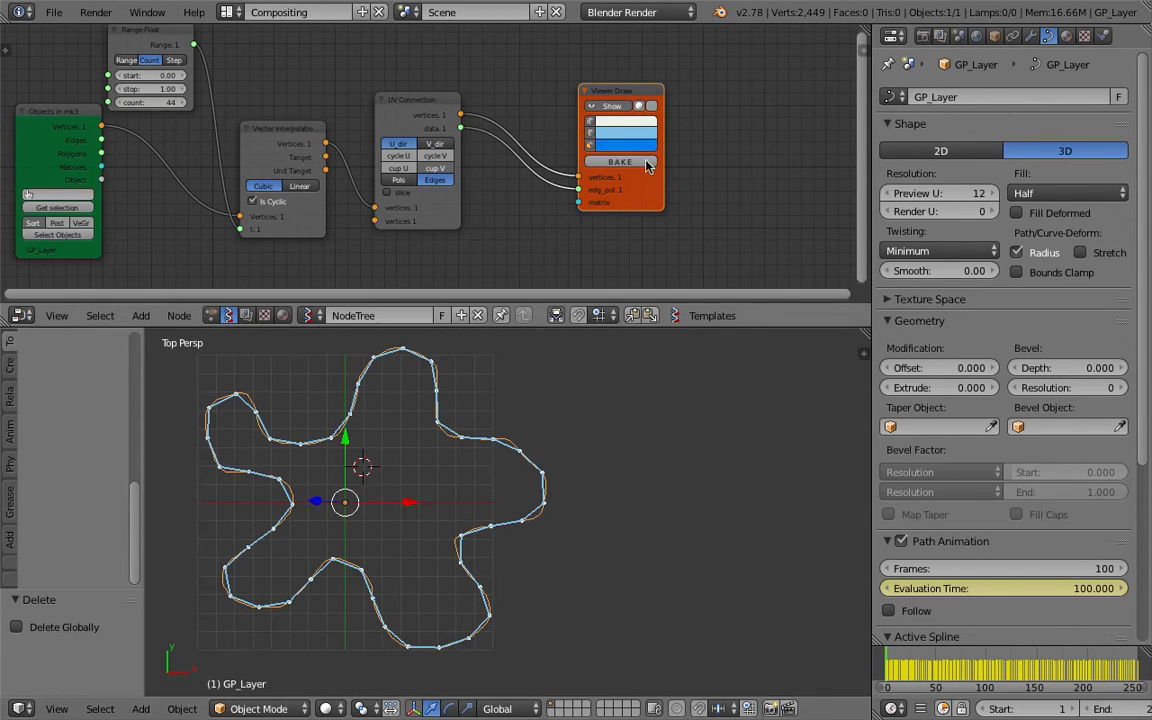
Step: Bake the edge outline into a mesh object and move it about 18.5 units along X beside the original curve
left_click(640, 161)
right_click(431, 376)
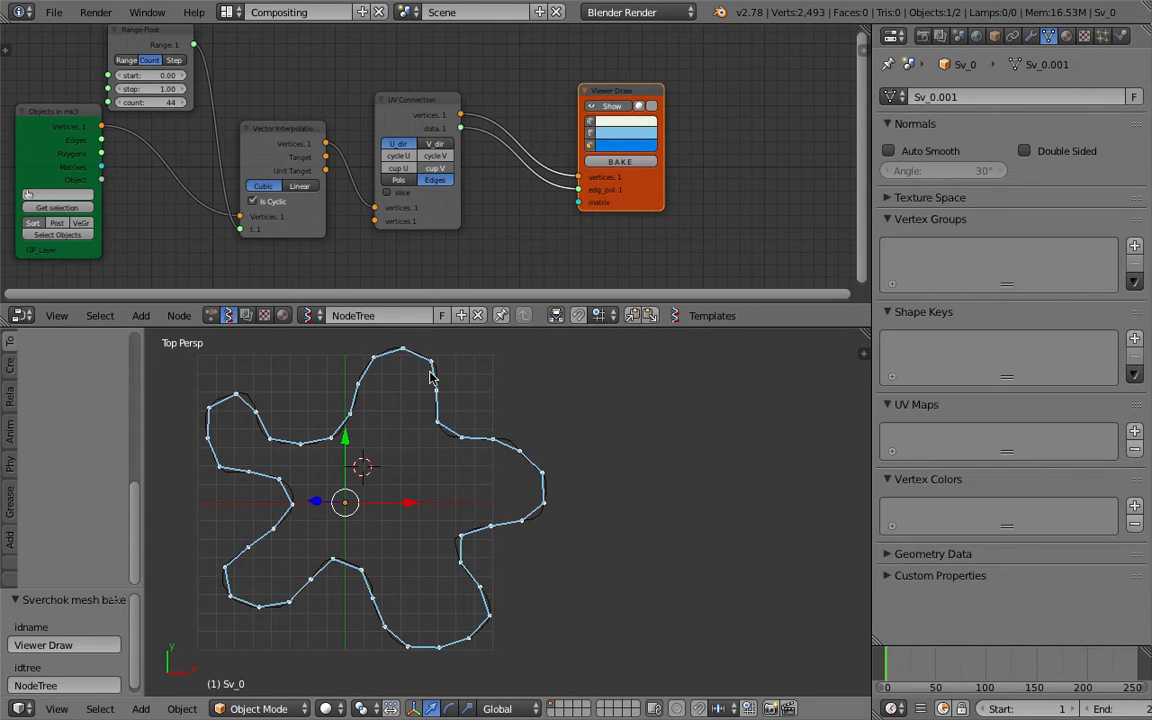
key("g")
left_click(669, 386)
middle_click_drag(669, 386, 612, 404, "shift")
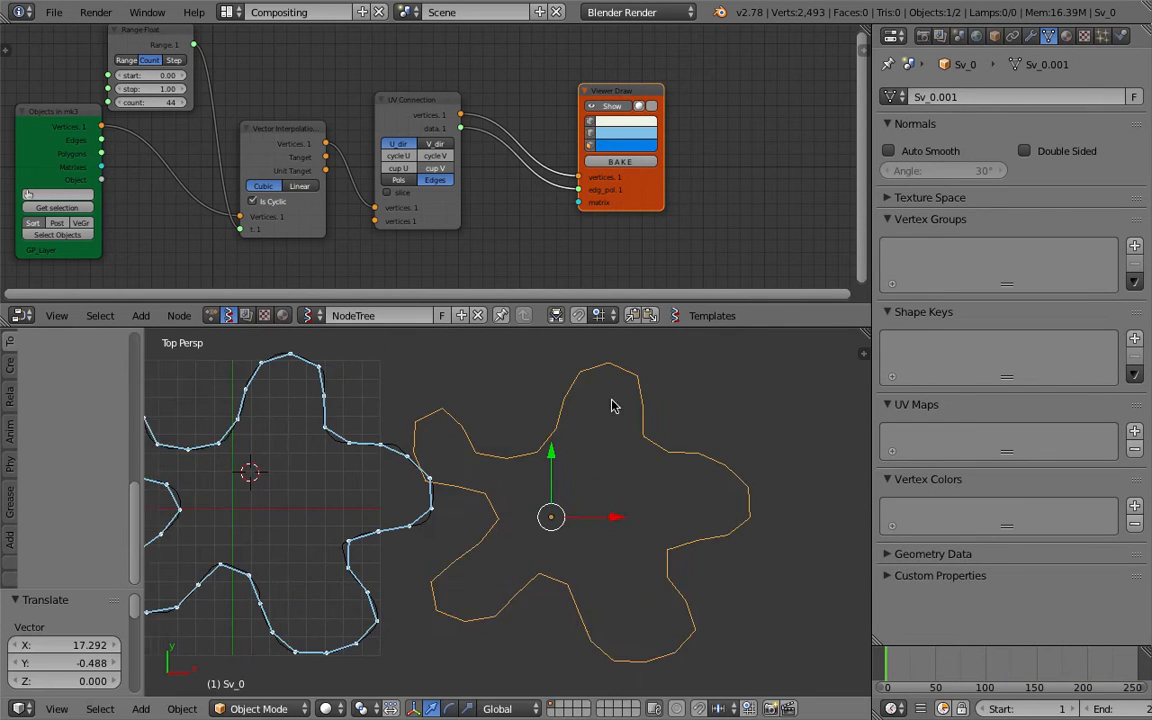
key("g")
left_click(645, 420)
Step: Convert the baked outline mesh to a curve with Curve from Mesh/Text
key("space")
type("conv")
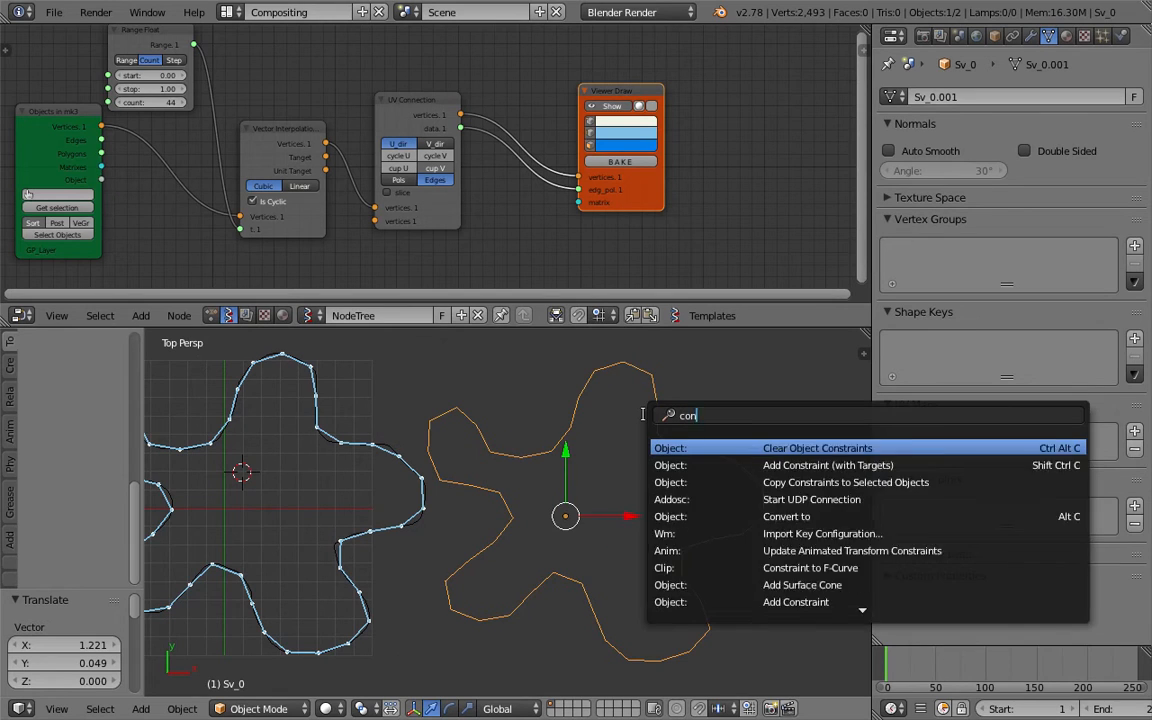
key("Return")
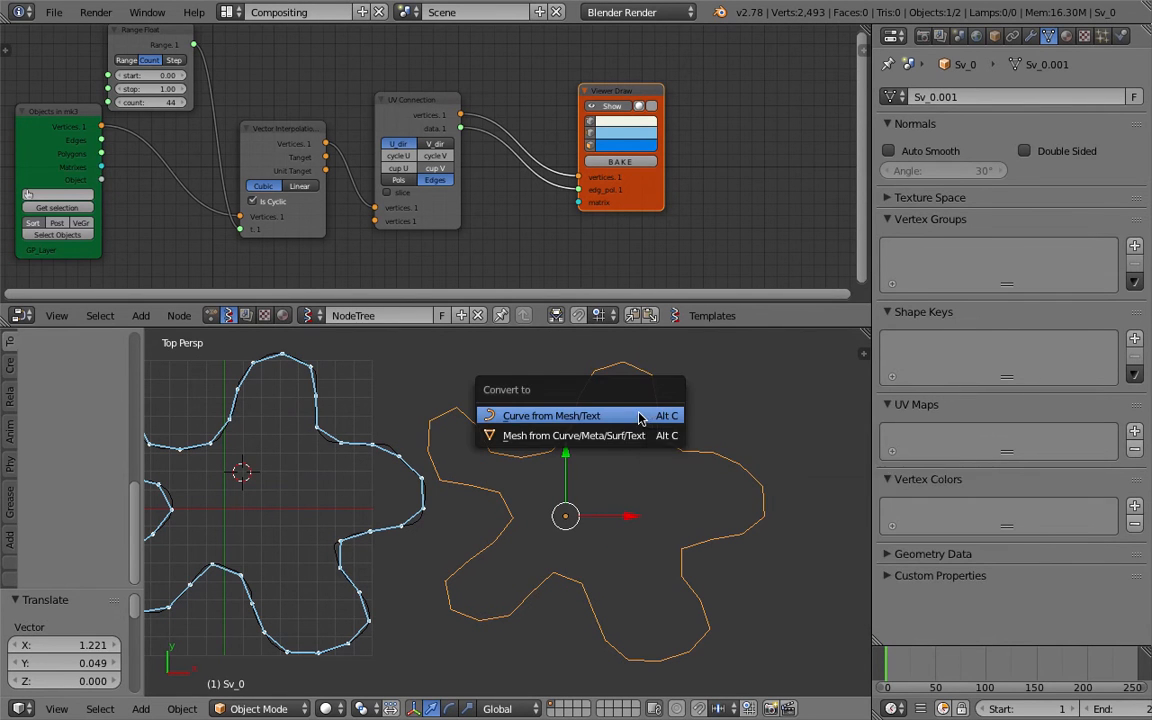
left_click(645, 418)
Step: Enter Edit Mode on the converted curve and smooth its control points
key("Tab")
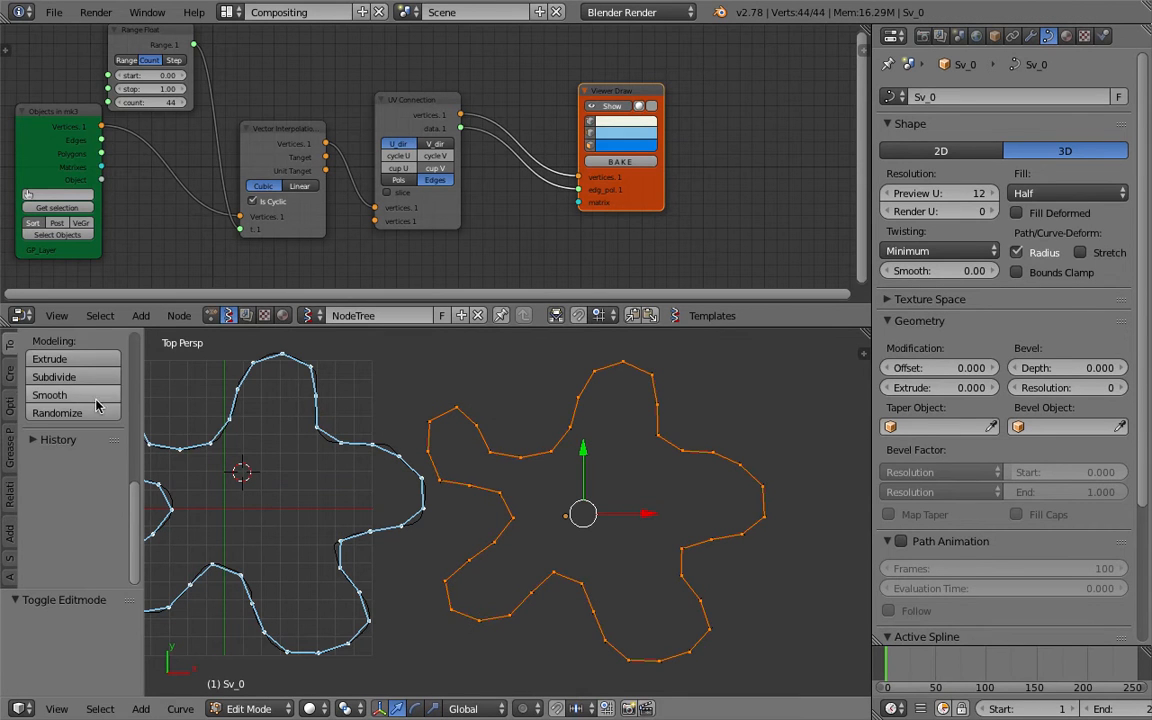
scroll(88, 365, "up", 3)
left_click(88, 468)
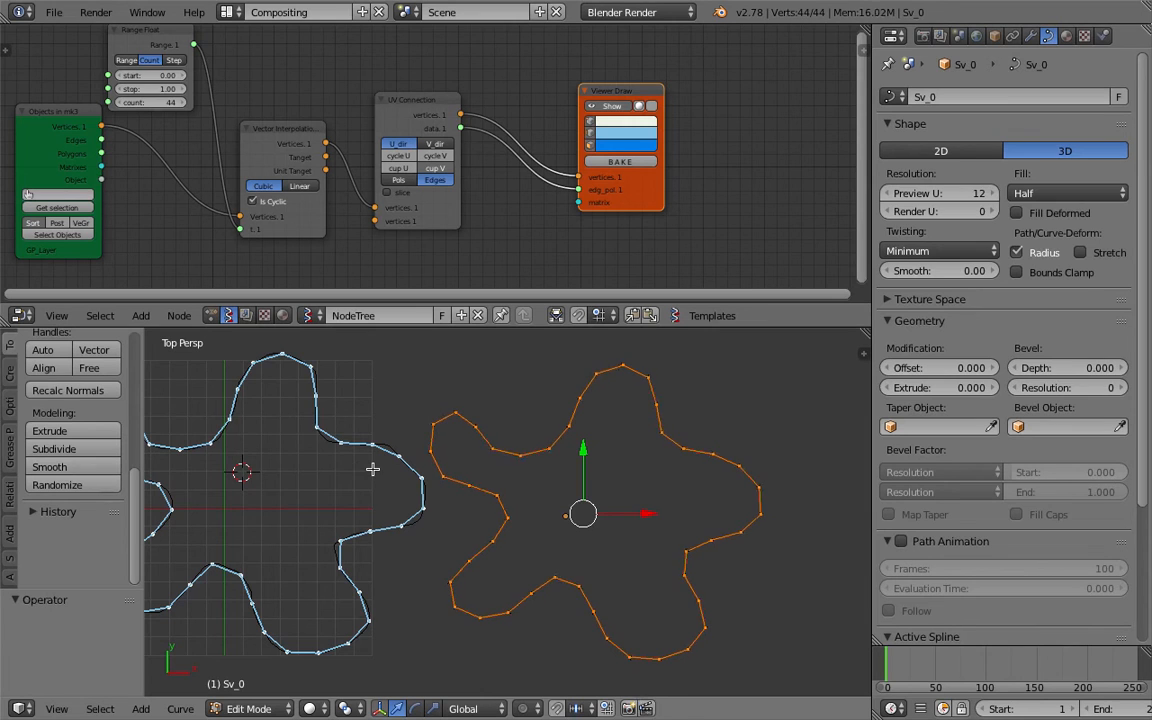
scroll(87, 447, "up", 2)
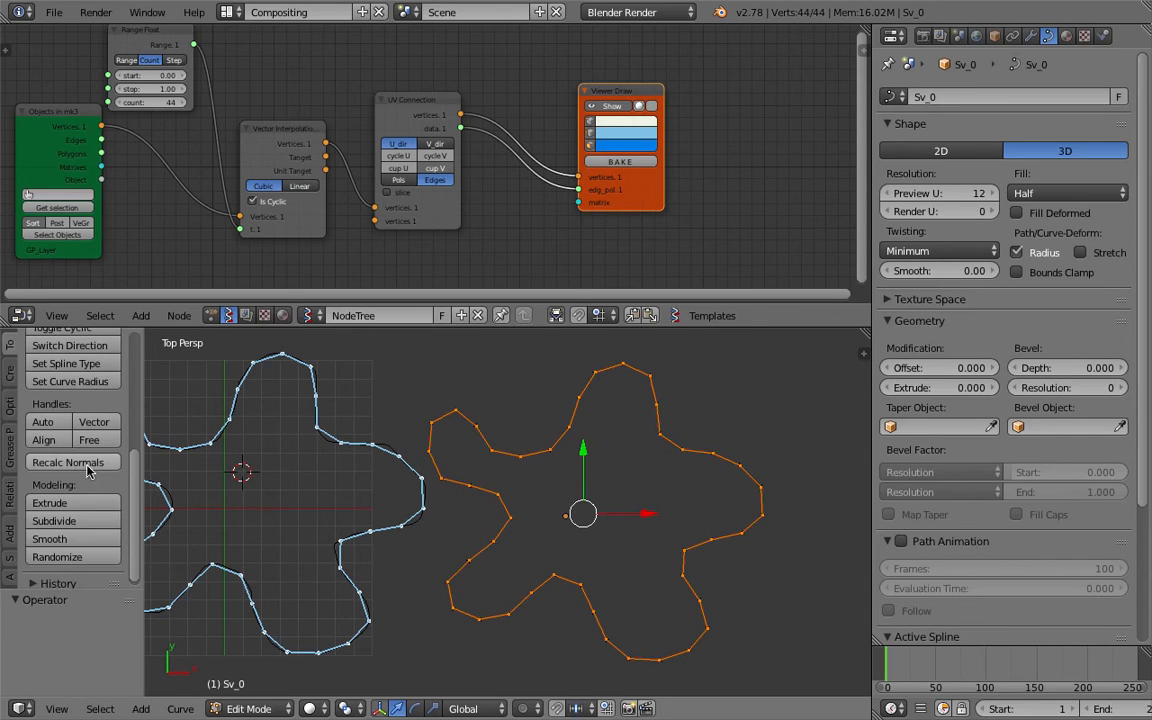
Step: Set the converted curve's spline type to NURBS and return to Object Mode
scroll(78, 440, "up", 3)
left_click(55, 455)
left_click(62, 472)
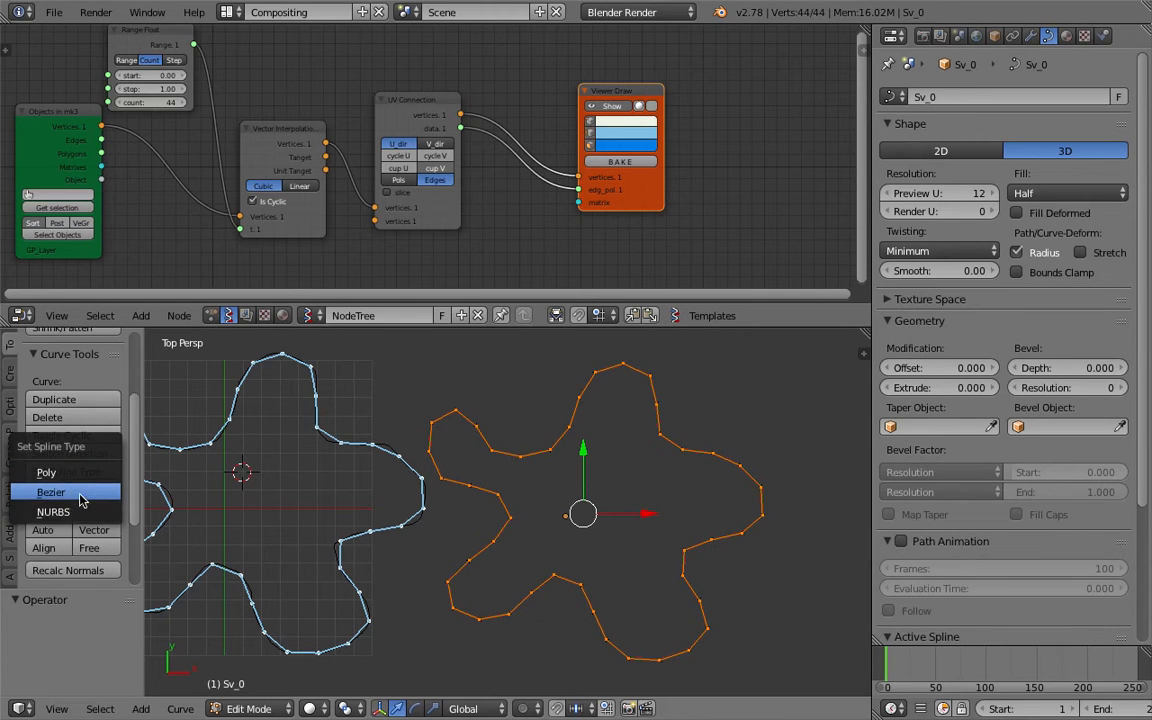
left_click(60, 511)
key("Tab")
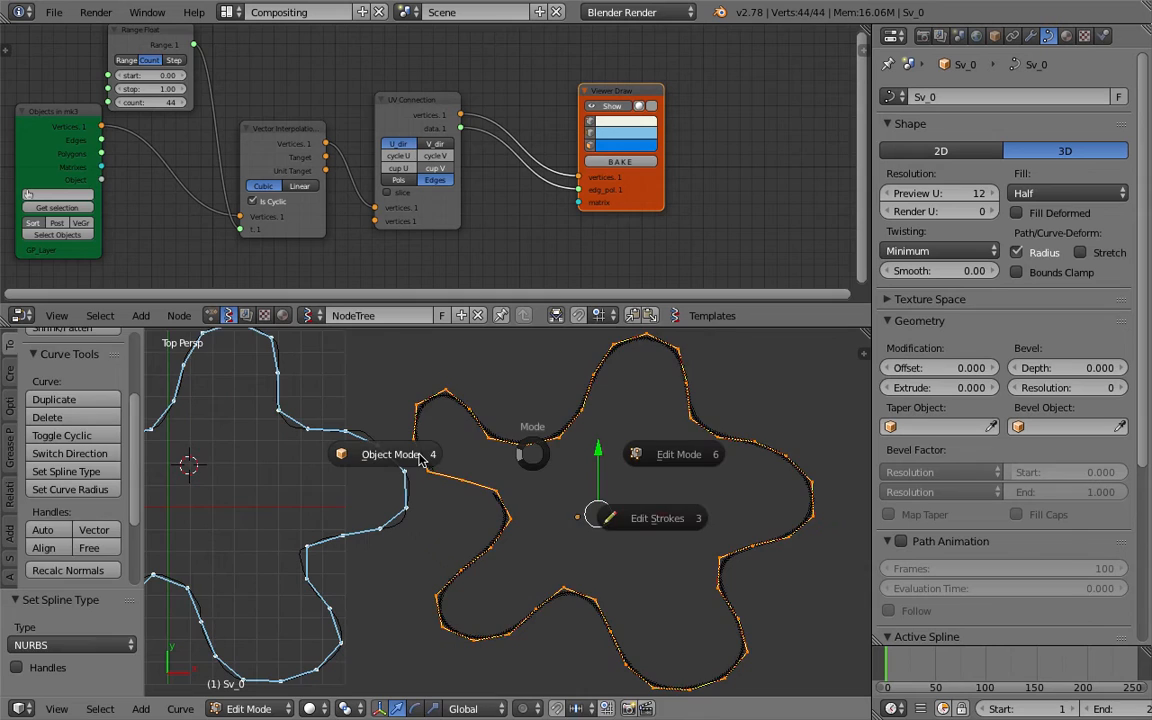
left_click(404, 452)
scroll(494, 440, "up", 3)
scroll(495, 444, "down", 2)
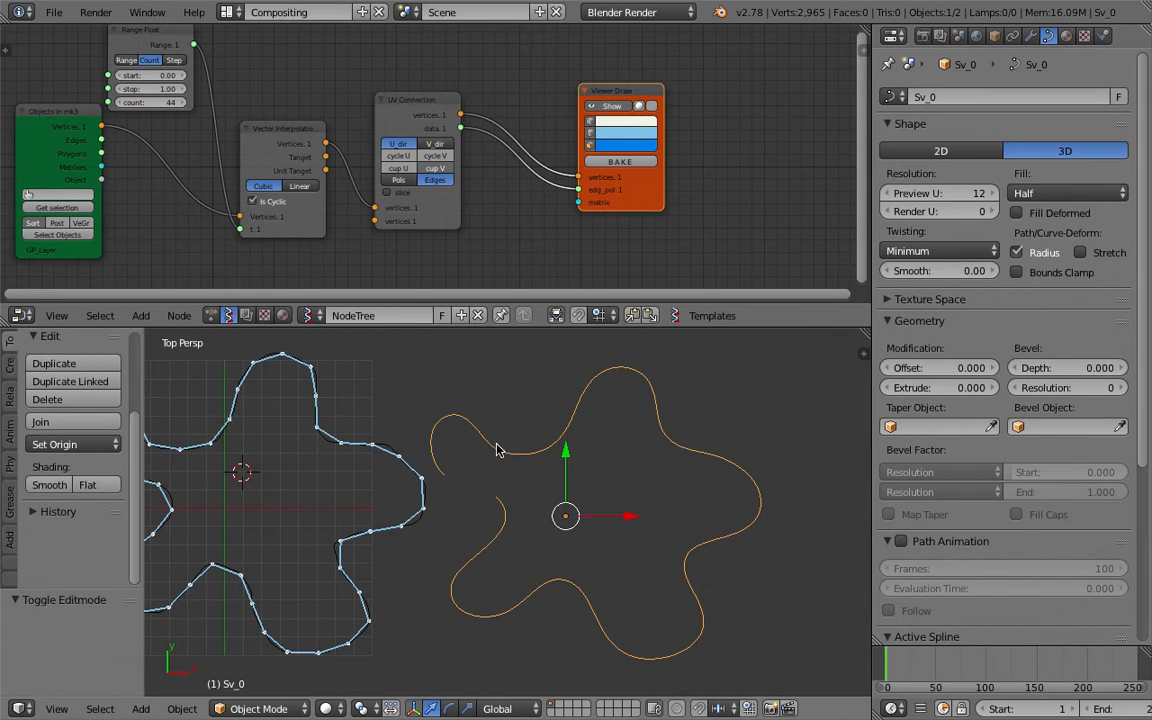
Step: Close the NURBS curve in Edit Mode with Toggle Cyclic and return to Object Mode
key("Tab")
left_click(585, 447)
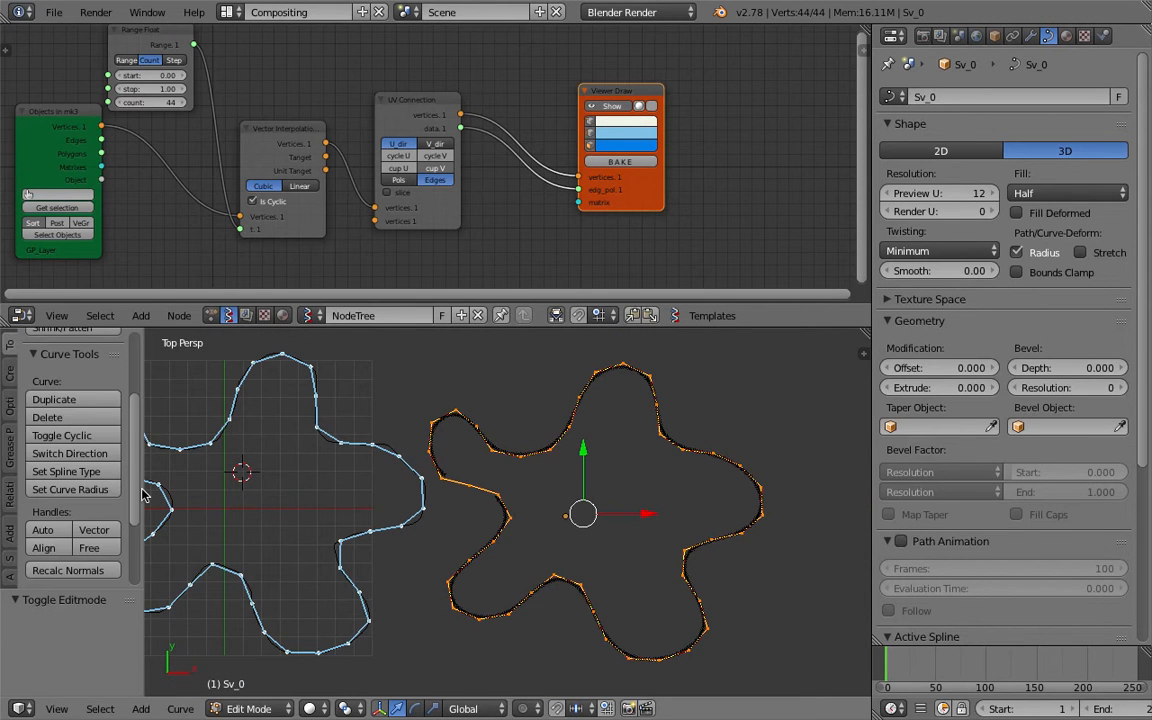
scroll(130, 490, "down", 4)
scroll(82, 468, "up", 5)
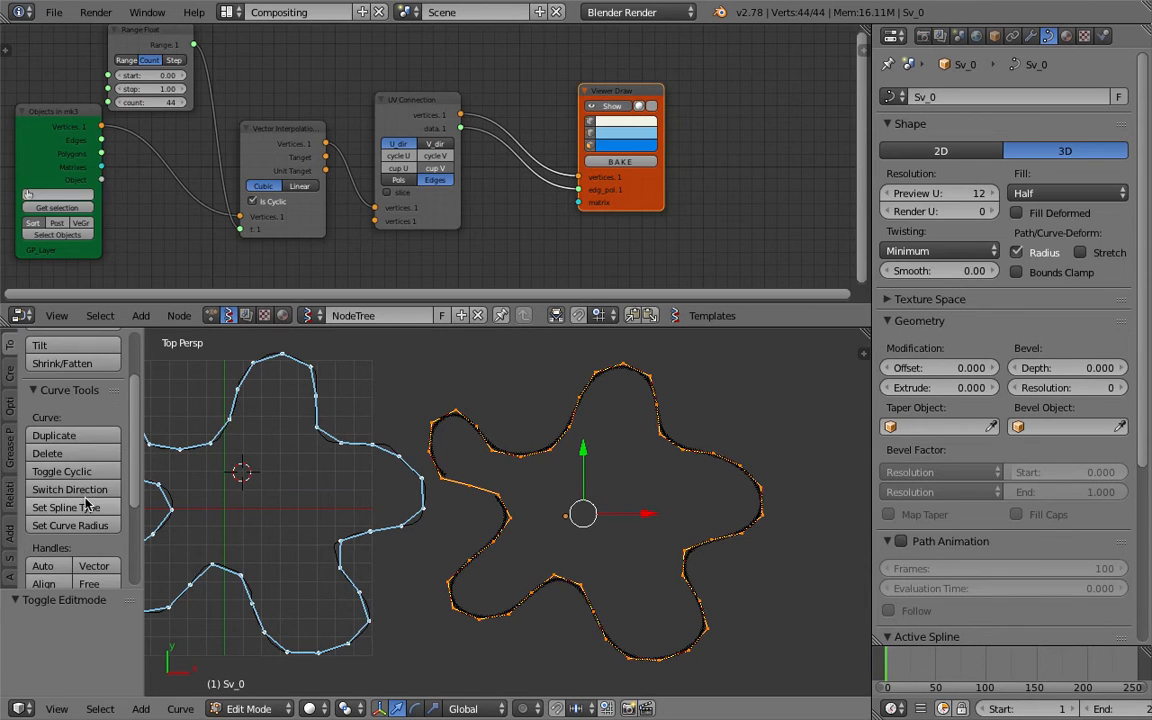
left_click(72, 471)
key("Tab")
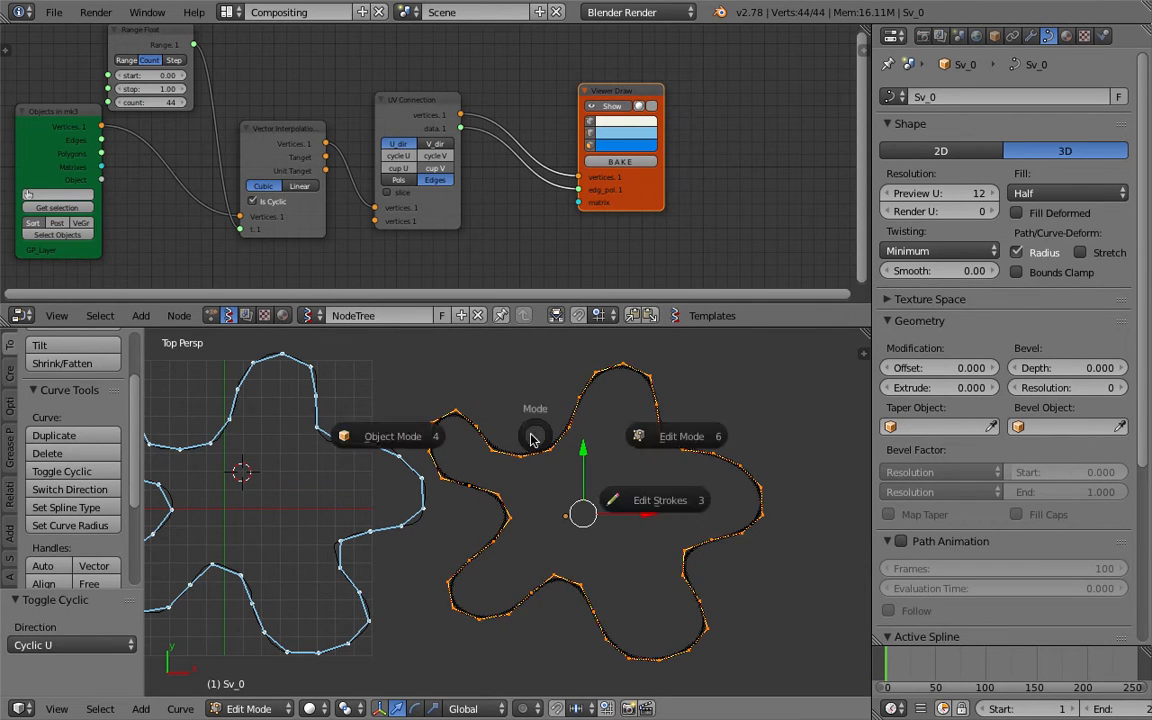
left_click(480, 443)
scroll(482, 445, "down", 3)
middle_click_drag(498, 465, 531, 468, "shift")
scroll(532, 468, "up", 3)
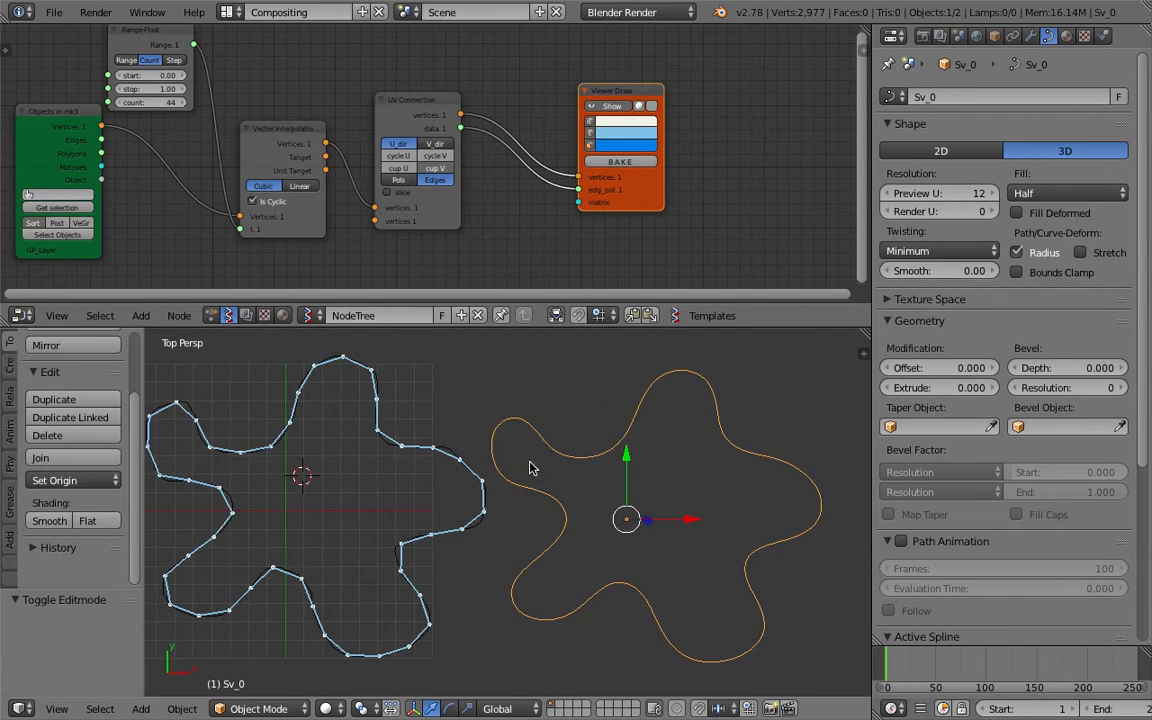
Step: Move the closed curve slightly up and away from the node-drawn outline
key("g")
left_click(622, 470)
middle_click_drag(640, 466, 590, 458, "shift")
Step: Try moving a single control point on the curve's upper-right edge in Edit Mode, cancel, and return to Object Mode
key("Tab")
left_click(764, 452)
key("g")
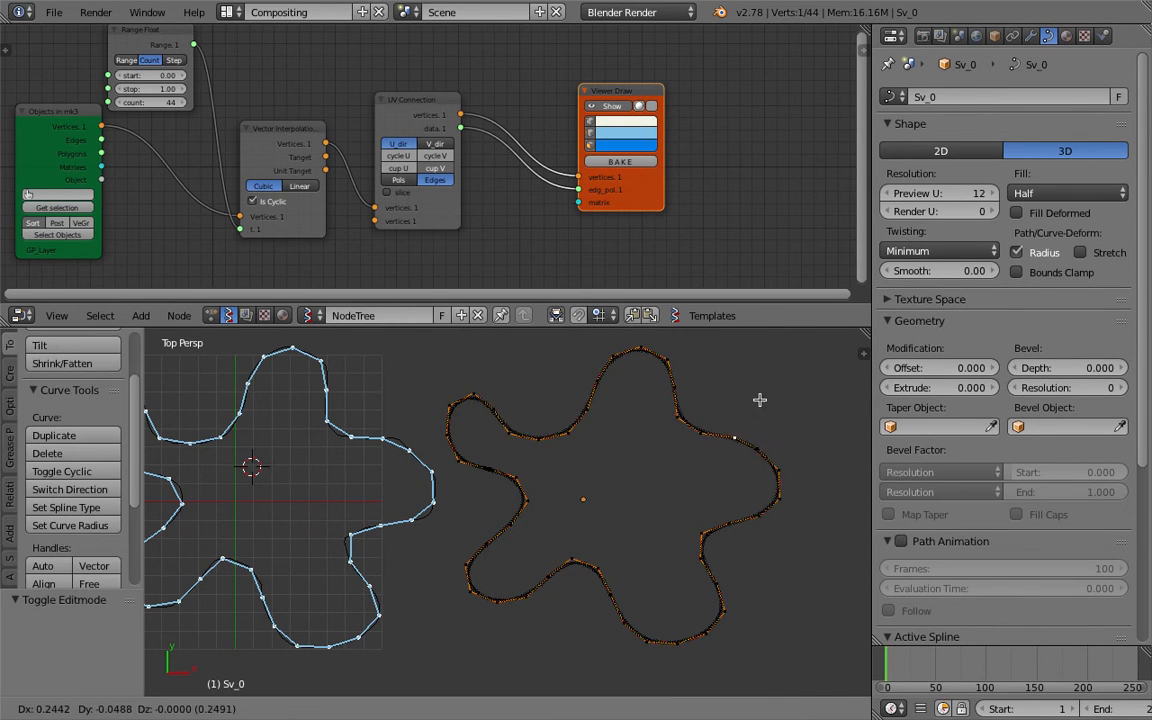
key("Escape")
key("g")
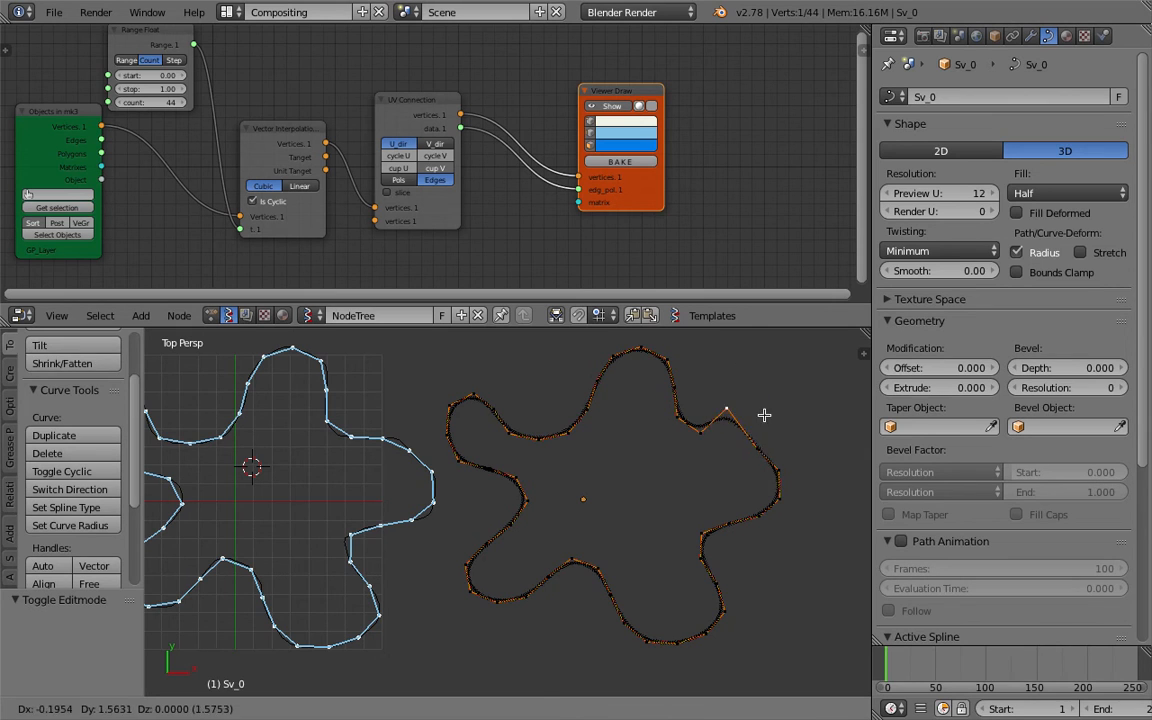
right_click(730, 432)
key("Tab")
left_click(571, 437)
scroll(566, 440, "down", 3)
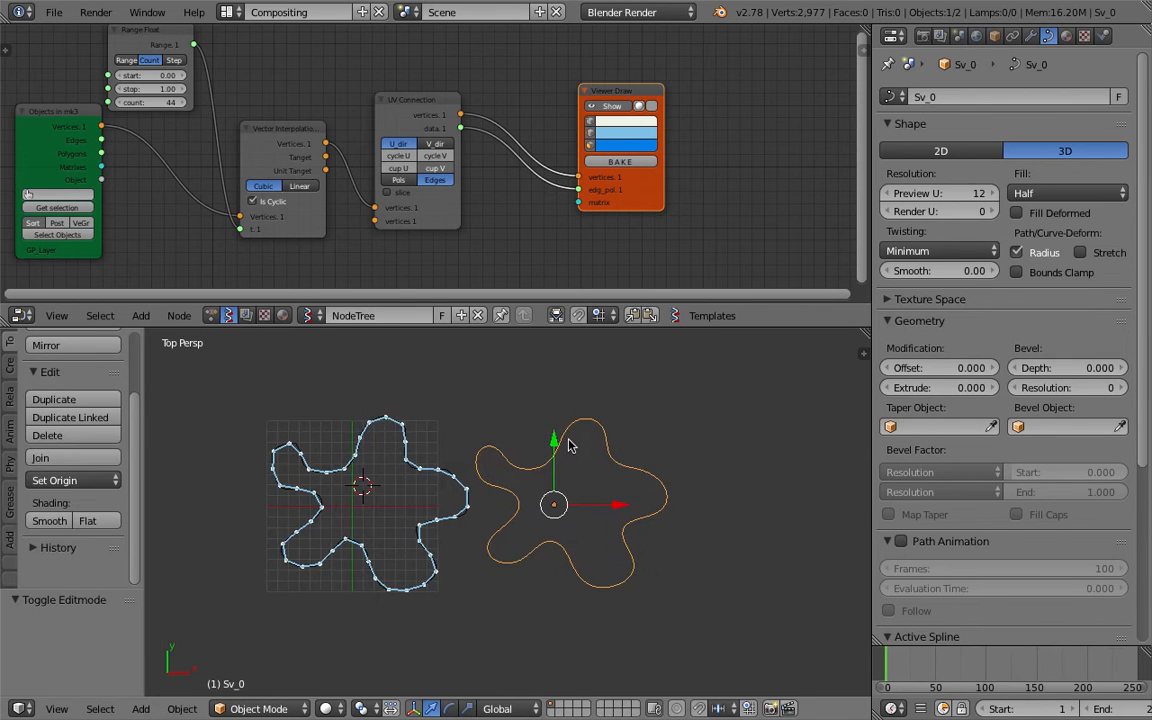
scroll(578, 446, "up", 2)
Step: Create a new Sverchok node tree and save the file
scroll(597, 224, "down", 3)
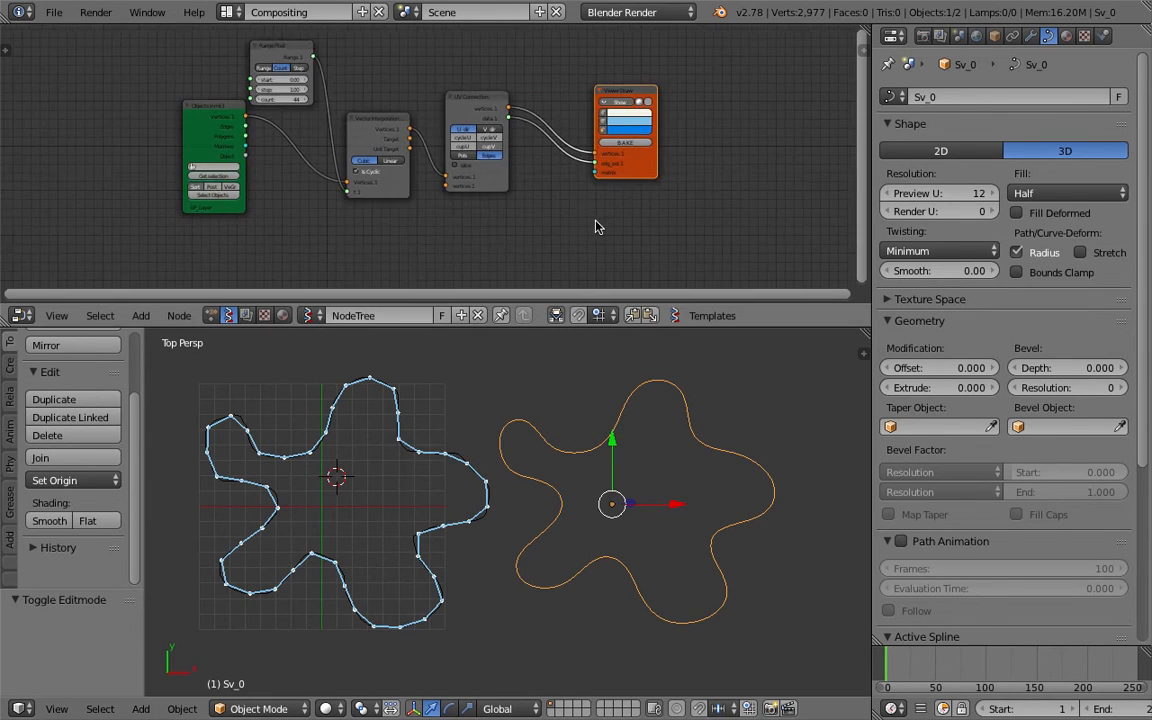
left_click(460, 316)
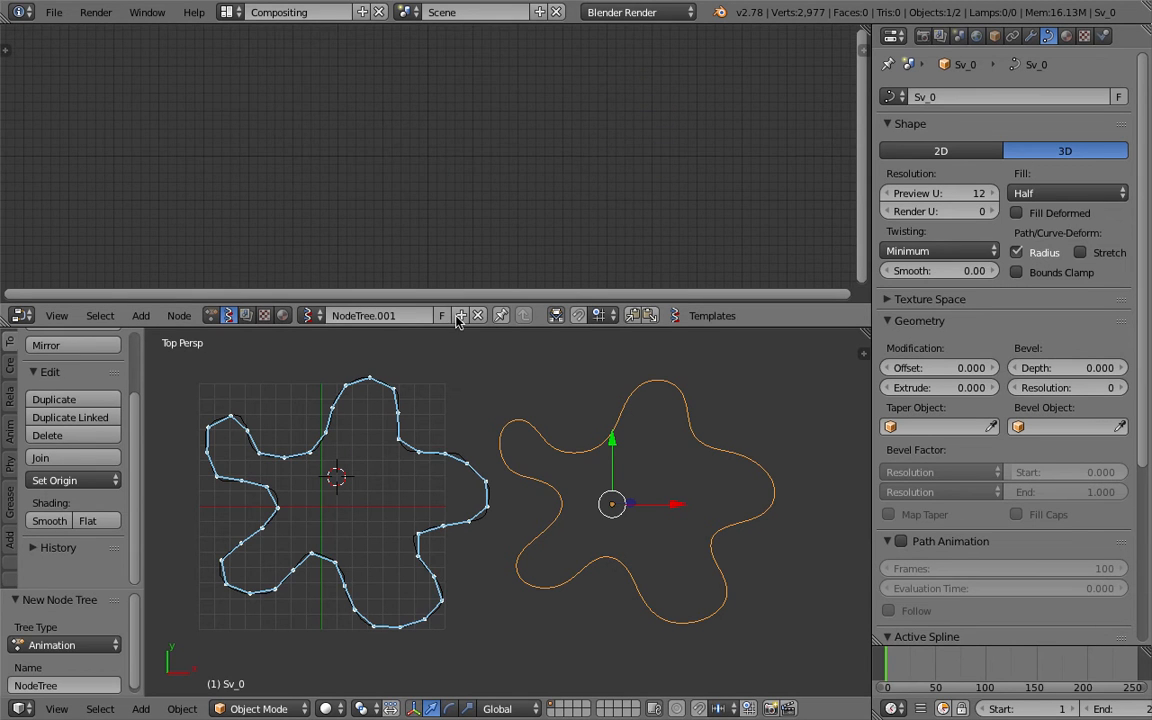
key("ctrl+s")
left_click(501, 195)
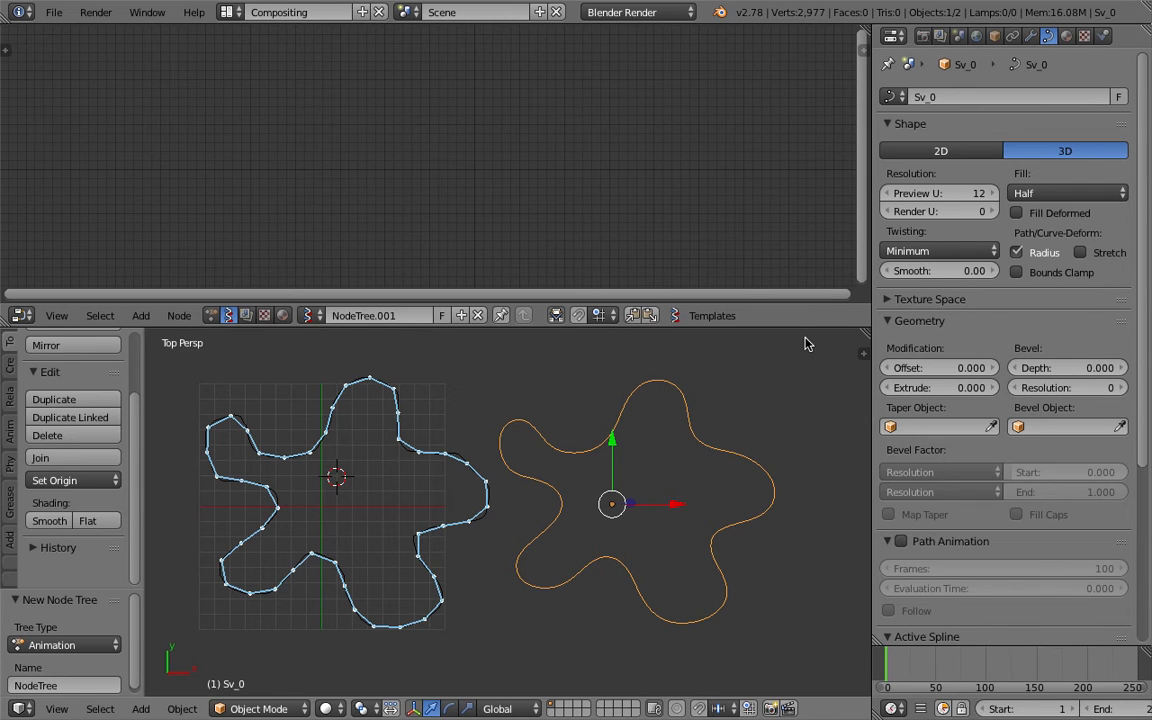
key("ctrl+s")
left_click(663, 419)
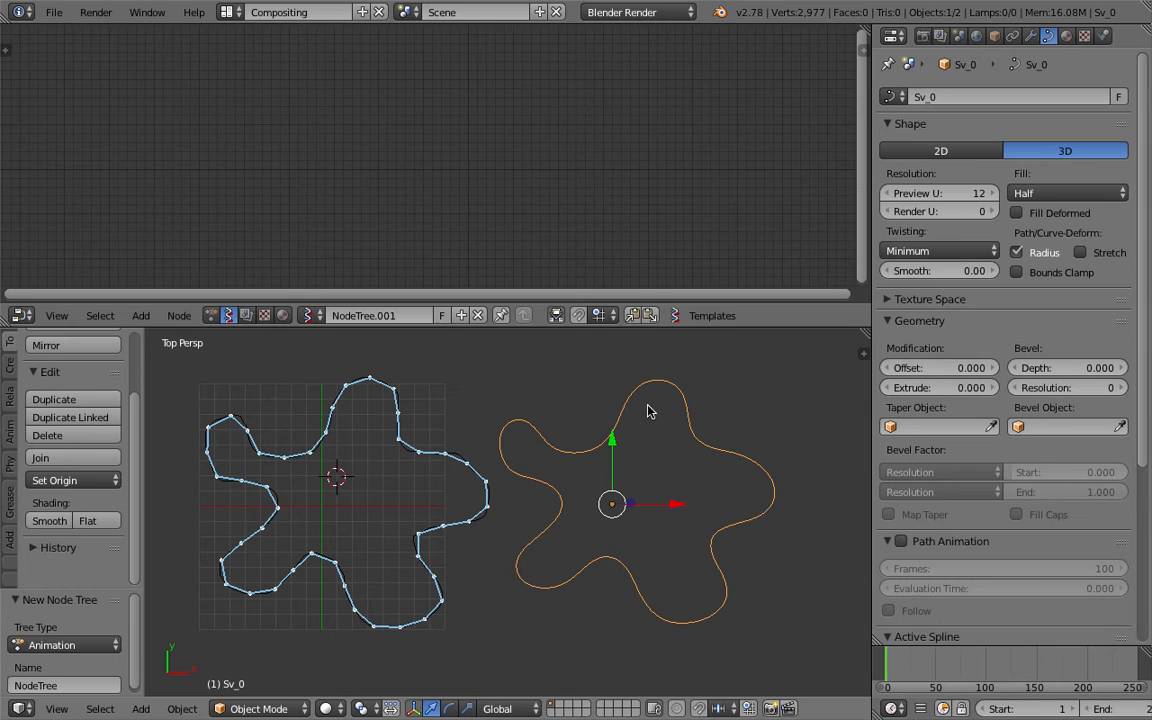
Step: Add an Objects in mk3 node and load the selected curve Sv_0 into it
key("shift+a")
left_click(350, 170)
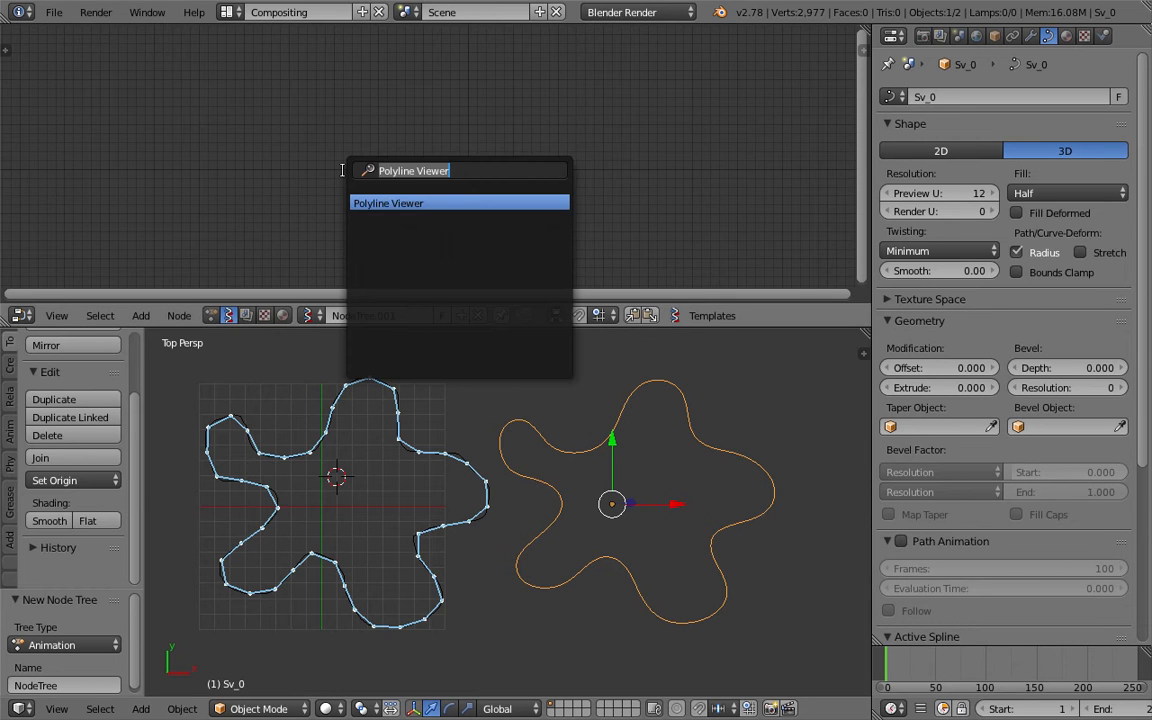
type("obj")
key("Return")
left_click(261, 150)
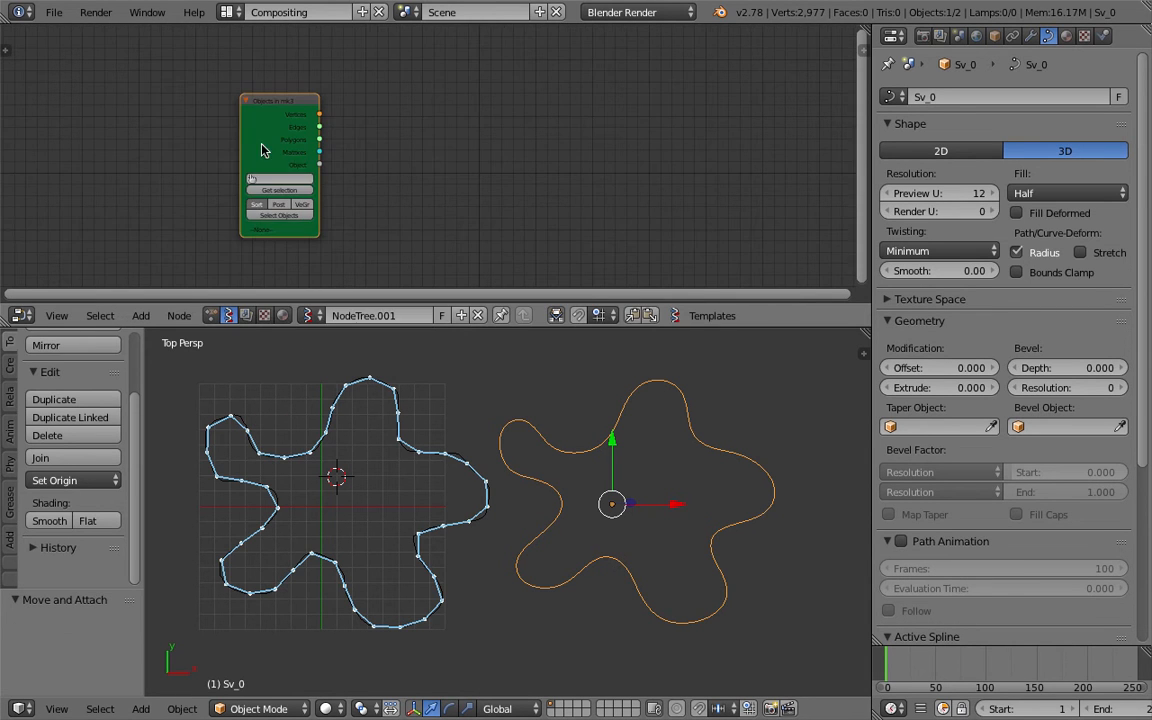
left_click(274, 191)
Step: Add a Viewer Draw node beside the Objects in mk3 node
middle_click_drag(425, 184, 409, 167)
scroll(409, 167, "up", 2)
key("shift+a")
left_click(454, 121)
type("vi")
left_click(477, 153)
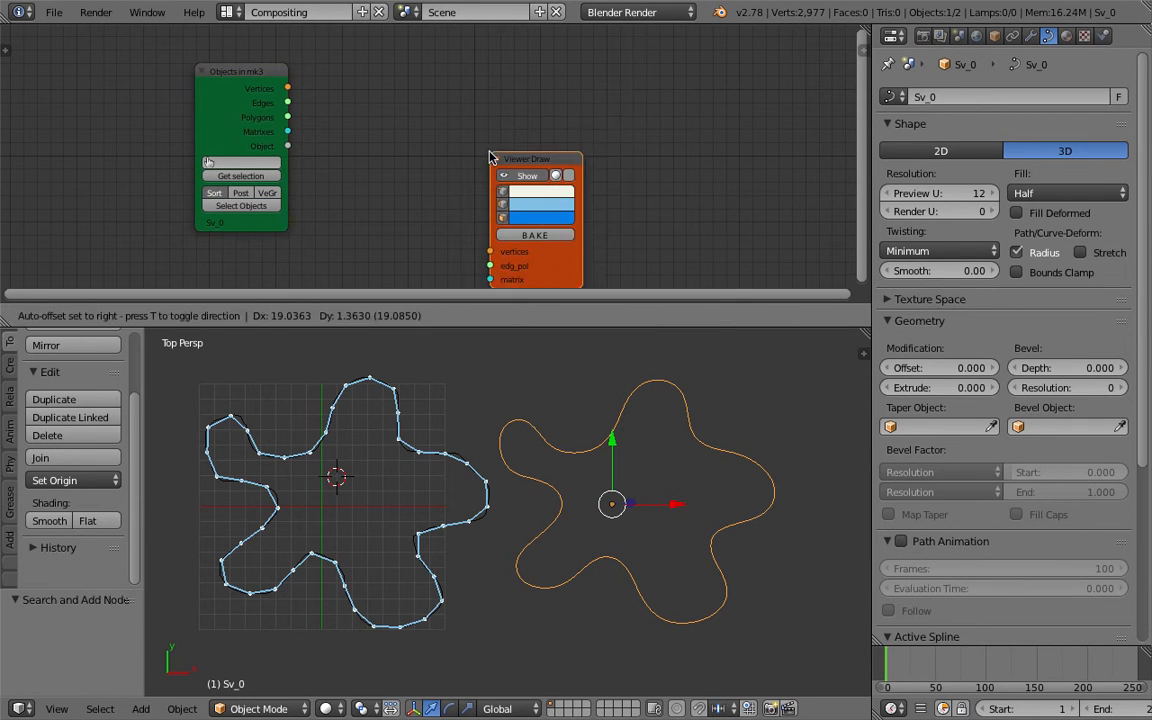
left_click(456, 95)
Step: Wire Vertices and Polygons from Objects in mk3 into the Viewer Draw node, and save over sv_Curve_Exploration_002.blend
left_click_drag(287, 88, 525, 192)
left_click_drag(288, 117, 525, 204)
middle_click_drag(481, 430, 516, 432, "shift")
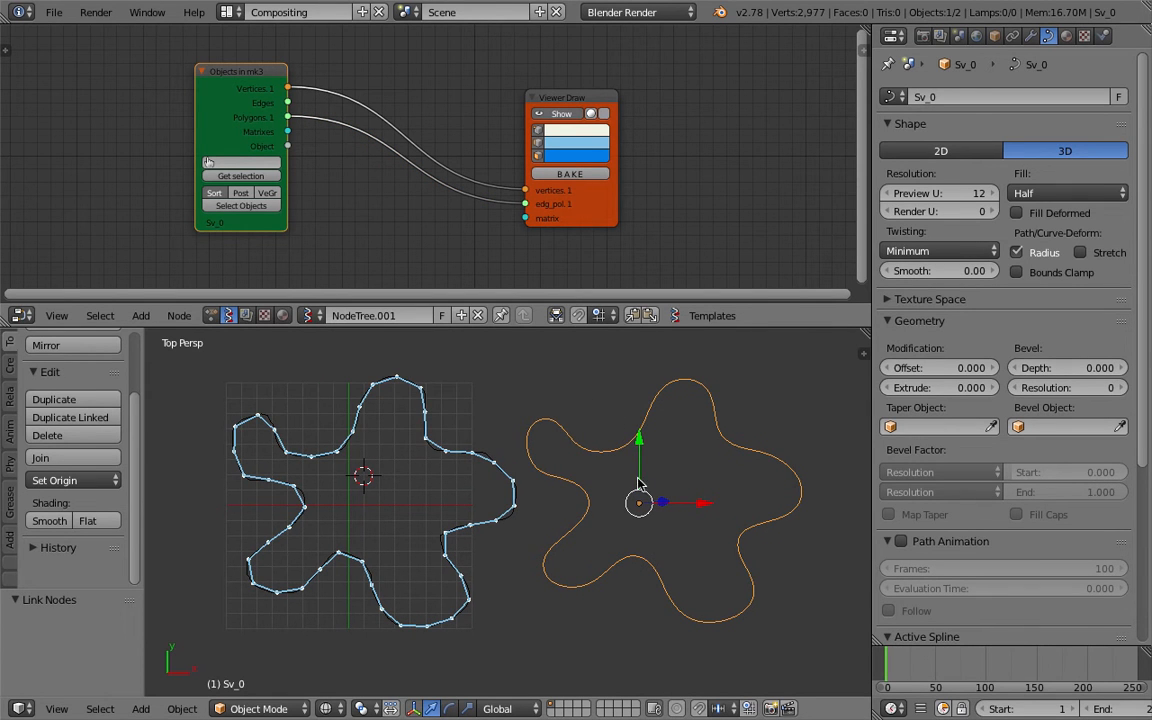
left_click_drag(589, 224, 652, 210)
key("ctrl+s")
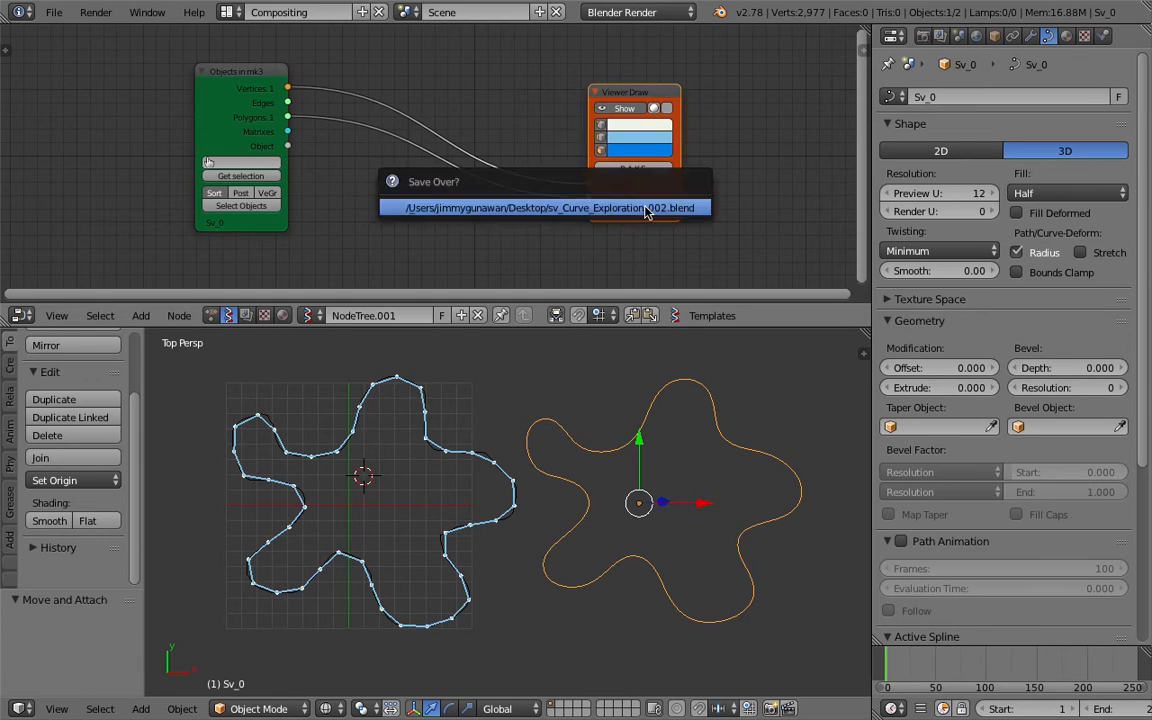
left_click(652, 208)
Step: Try filling the outline with a Fill Holes node fed by Vertices and Edges and sending polygons to Viewer Draw, testing Sides values 47 and 25
key("shift+a")
left_click(392, 84)
type("fill")
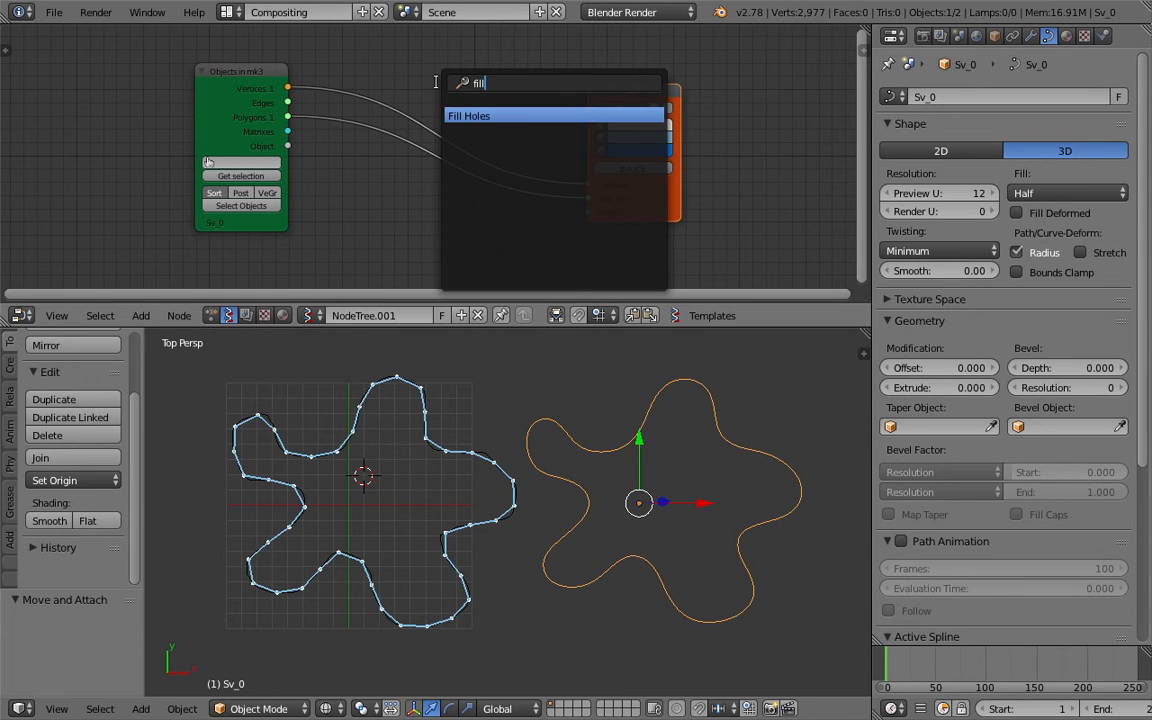
key("Return")
left_click(330, 104)
left_click_drag(288, 102, 442, 145)
left_click_drag(517, 114, 588, 200)
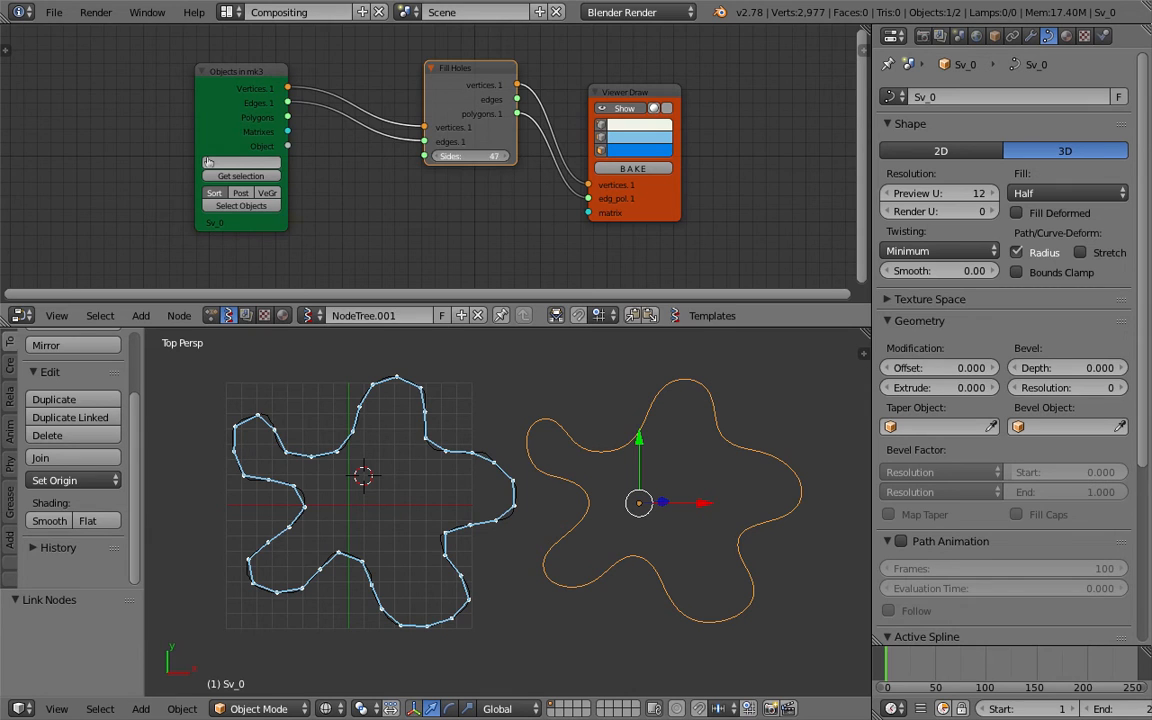
left_click_drag(435, 110, 397, 120)
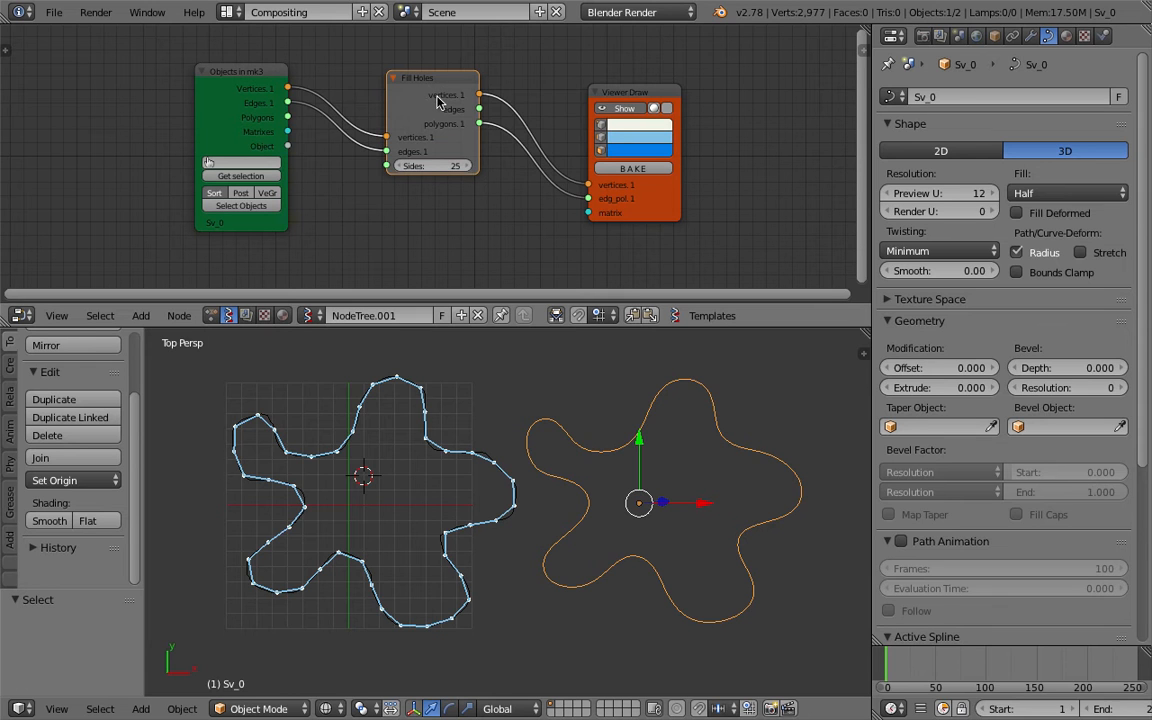
Step: Delete the Fill Holes node and move the Viewer Draw node closer to Objects in mk3
key("x")
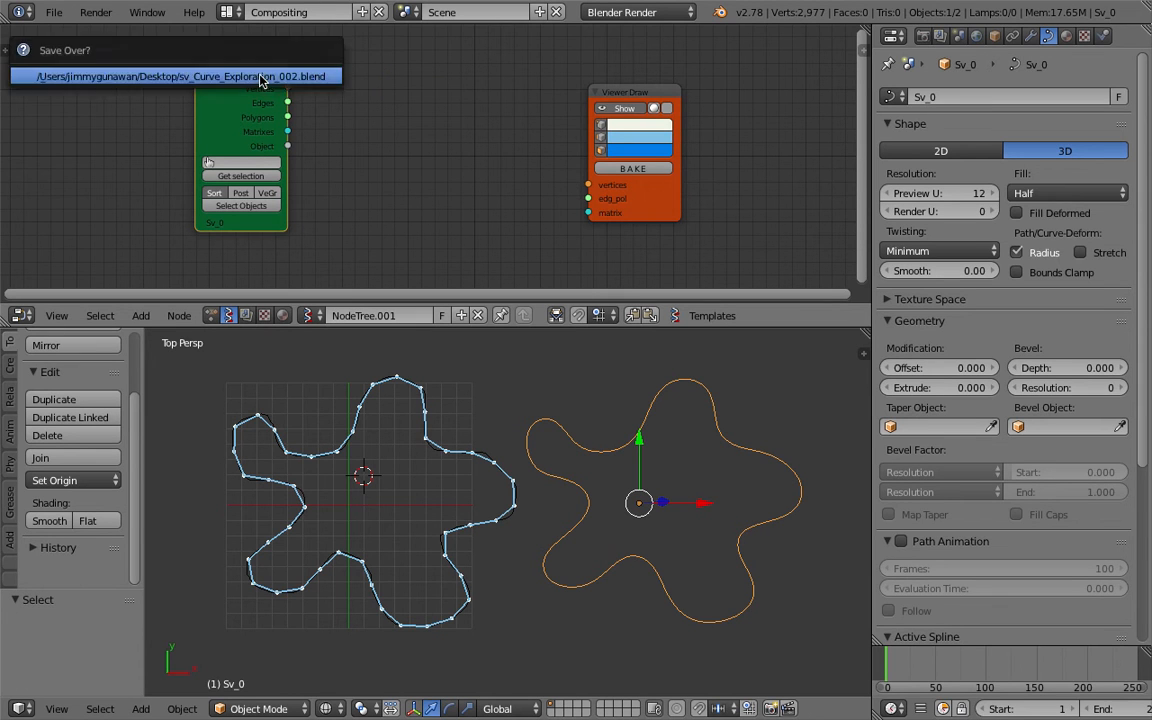
left_click_drag(598, 92, 548, 83)
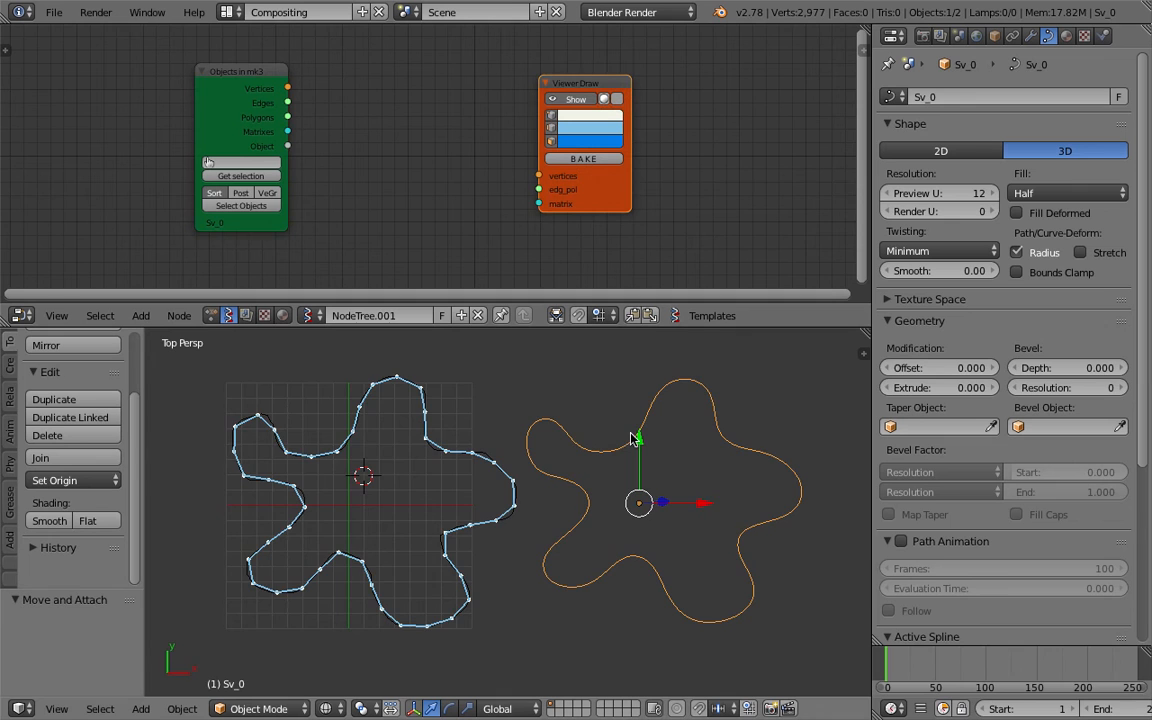
key("s")
key("Return")
Step: Duplicate the curve and place the copy along X beside the original
middle_click_drag(663, 432, 527, 429, "shift")
scroll(490, 410, "down", 2)
scroll(452, 428, "down", 1, "shift")
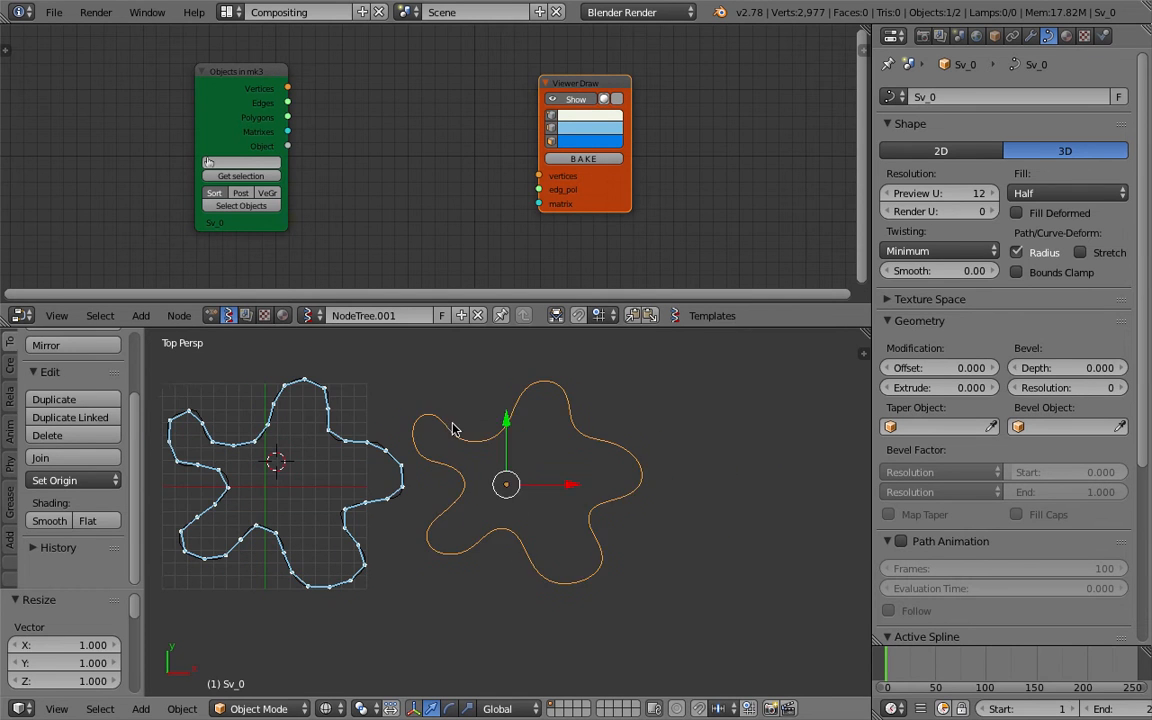
key("shift+d")
key("x")
left_click(735, 430)
Step: Reselect the original curve Sv_0 and set its shape to 2D
right_click(537, 407)
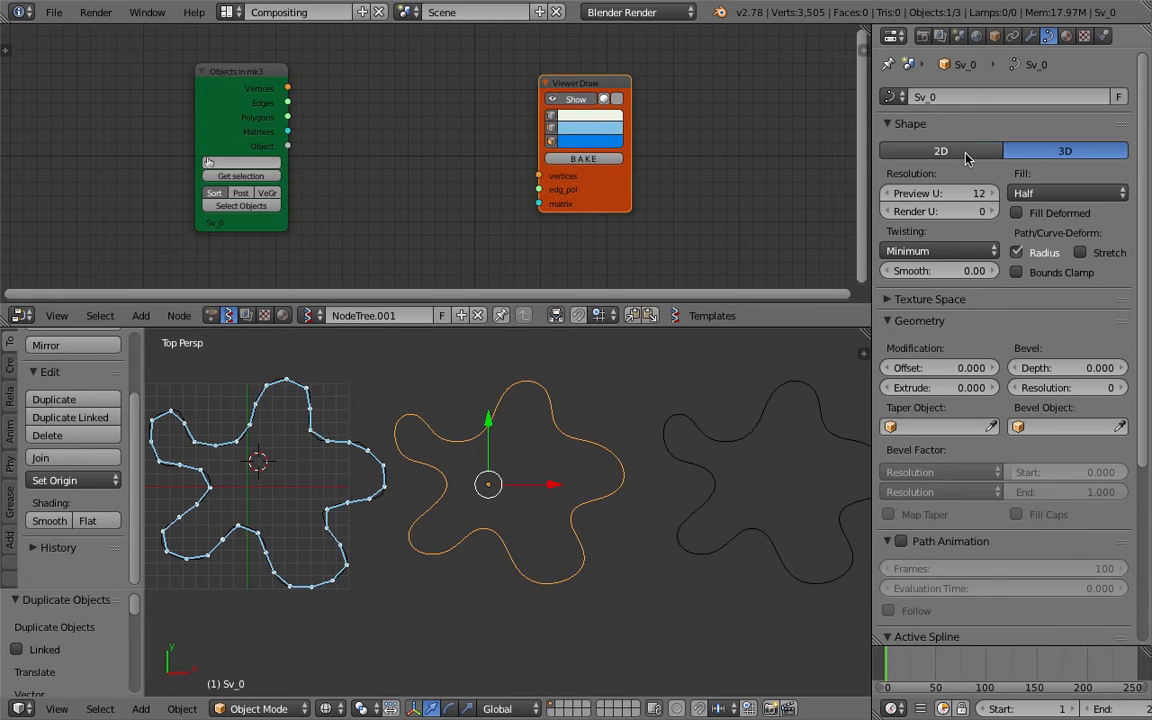
left_click(968, 151)
middle_click_drag(570, 500, 553, 527)
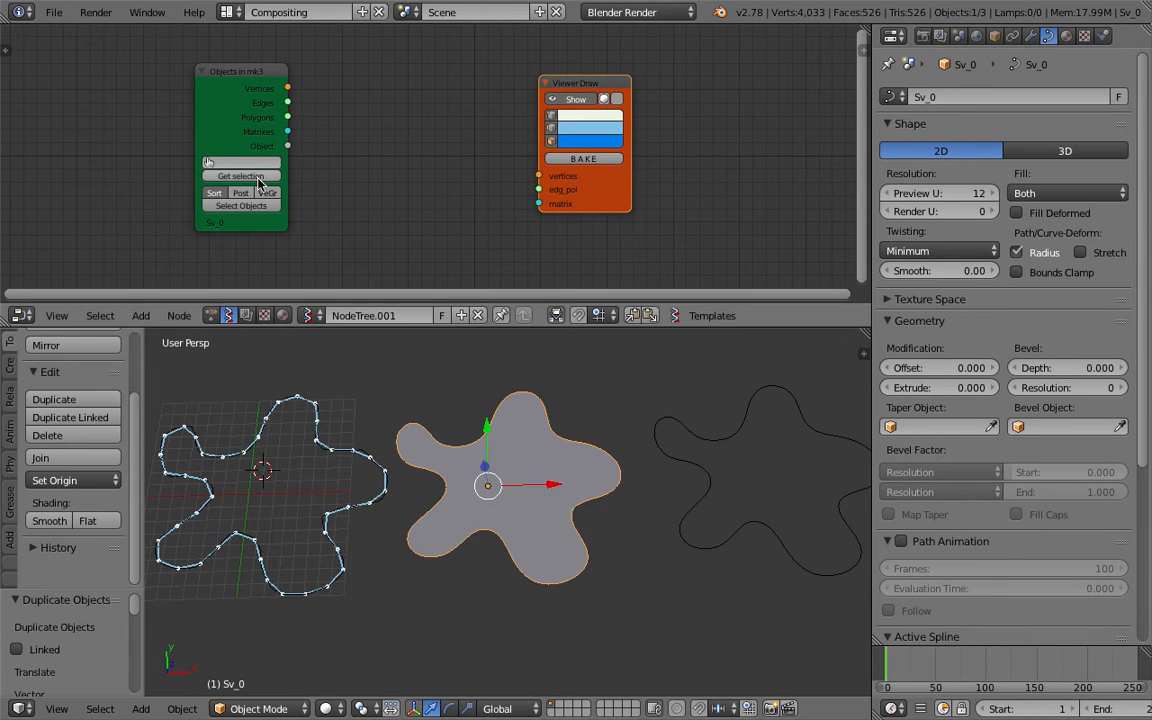
Step: Reconnect the Objects in mk3 node's Vertices and Polygons outputs to the Viewer Draw node's vertices and edg_pol inputs
left_click_drag(288, 88, 467, 153)
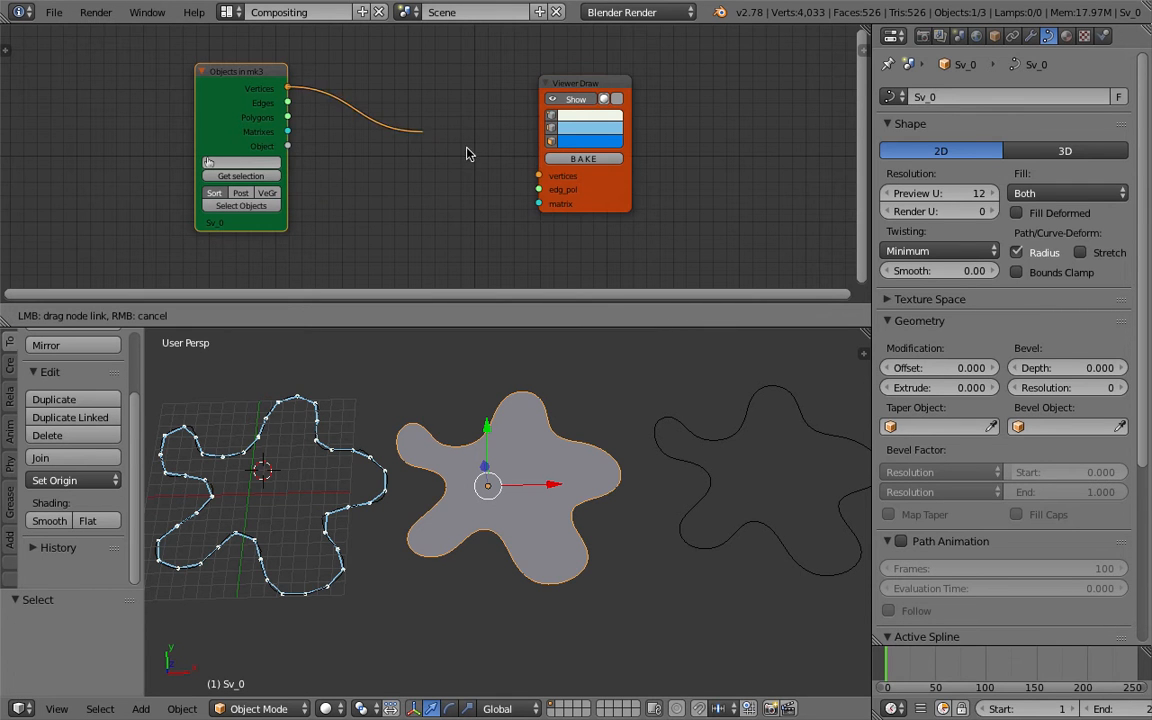
left_click_drag(533, 176, 539, 176)
left_click_drag(288, 117, 539, 189)
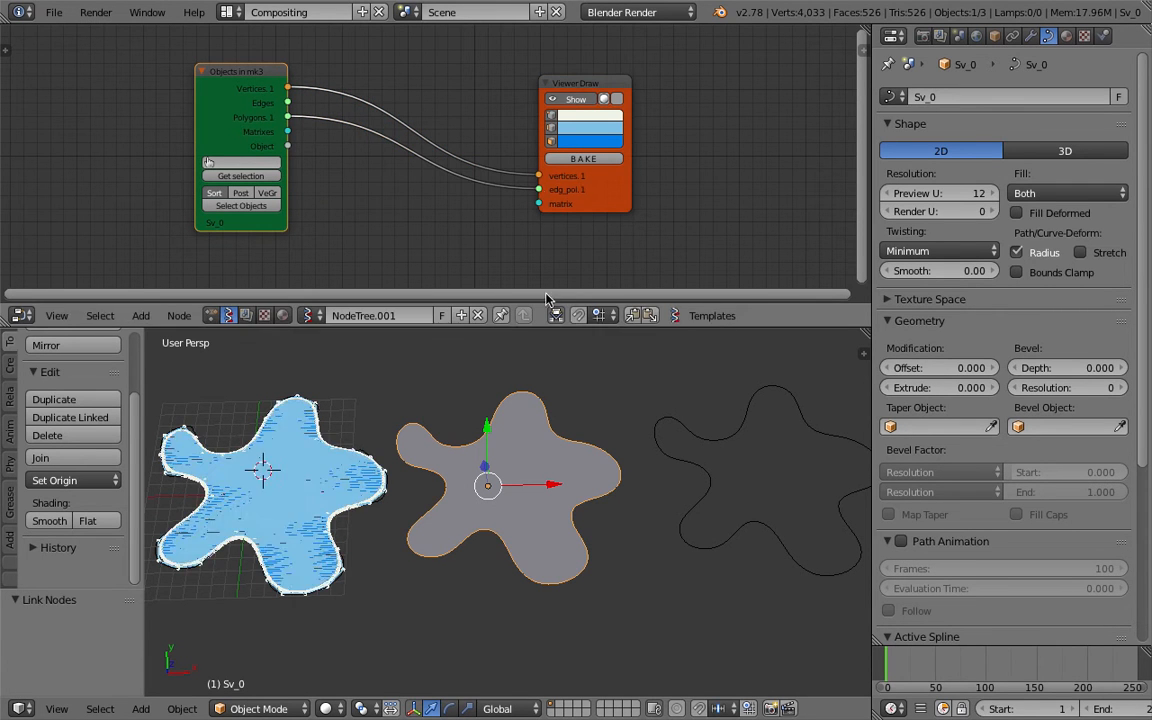
Step: Examine the polygon structure of the filled shape drawn by the node tree up close and from different angles
middle_click_drag(575, 478, 605, 474, "shift")
scroll(580, 476, "up", 6)
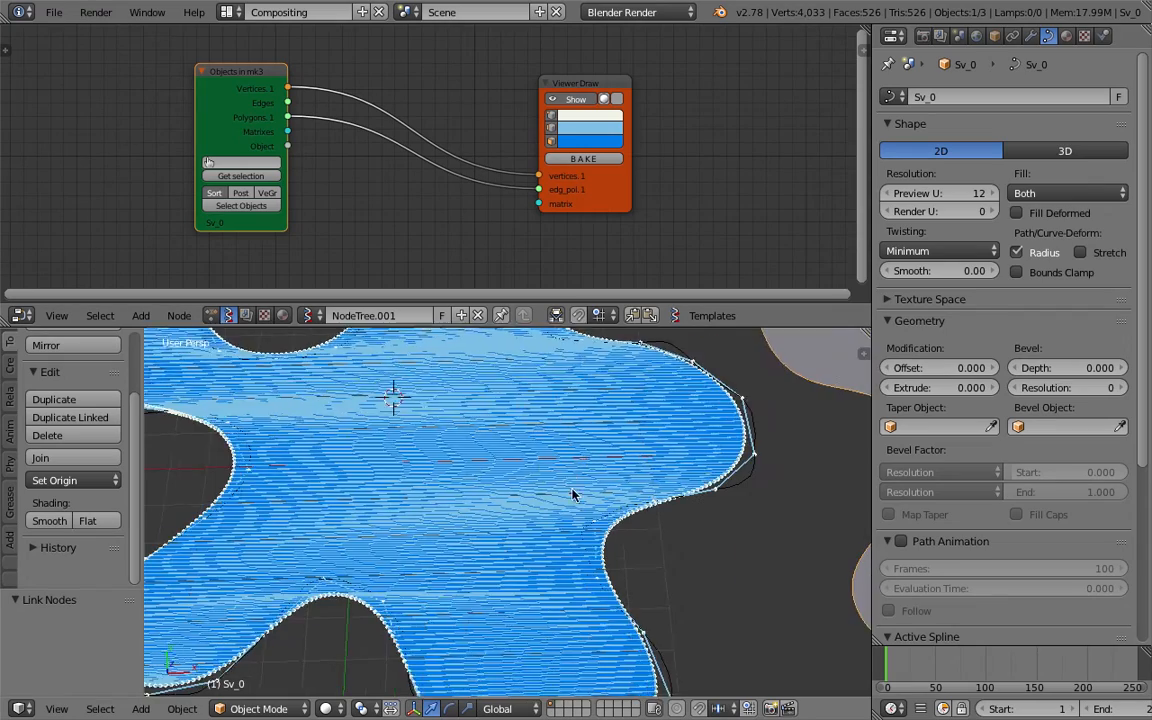
scroll(506, 455, "down", 5)
middle_click_drag(506, 455, 504, 410)
scroll(504, 410, "up", 8)
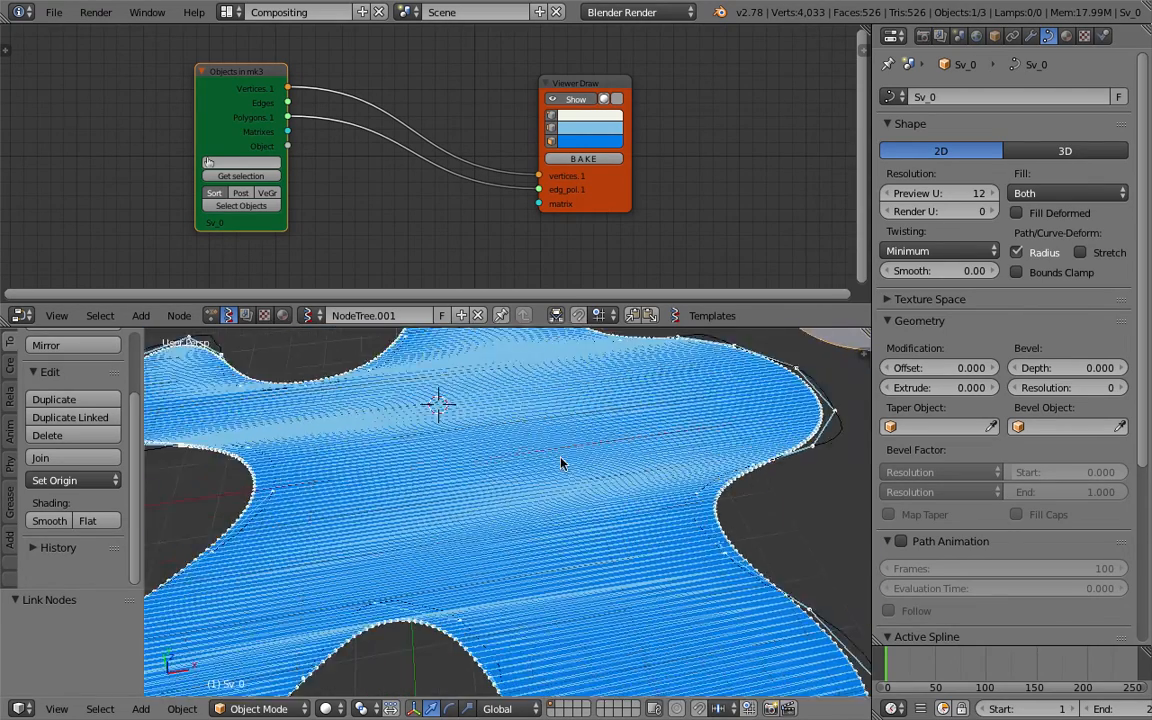
scroll(476, 553, "down", 3)
scroll(516, 522, "down", 3)
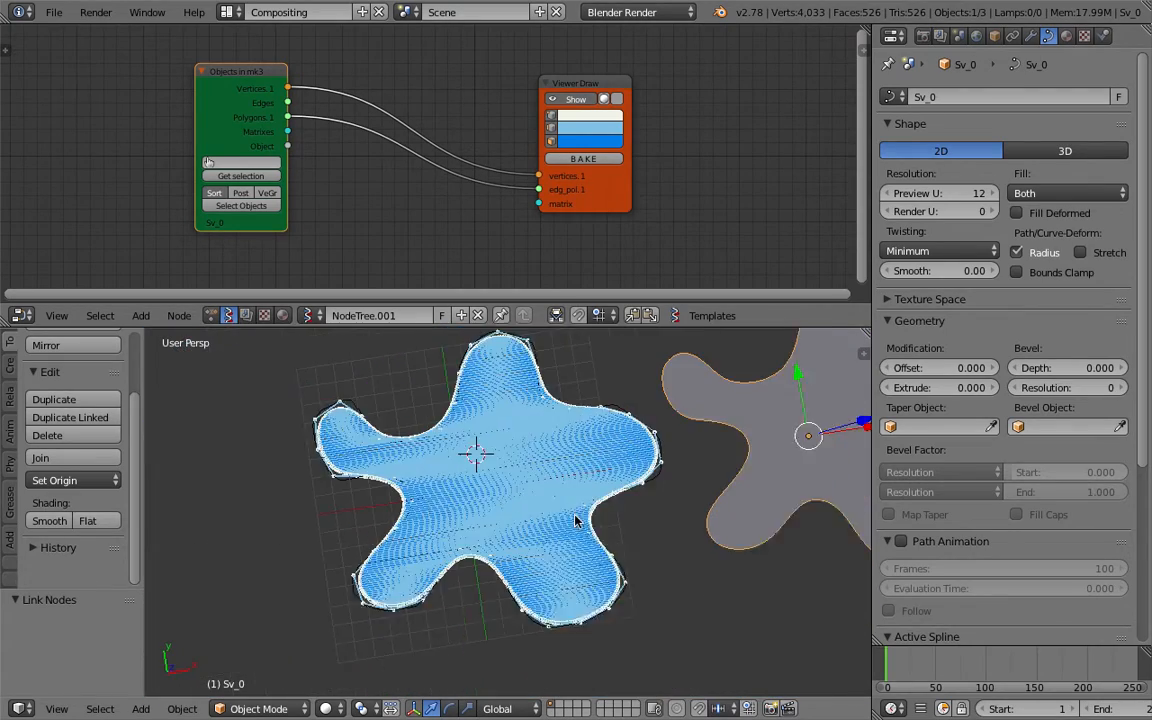
middle_click_drag(516, 522, 474, 534)
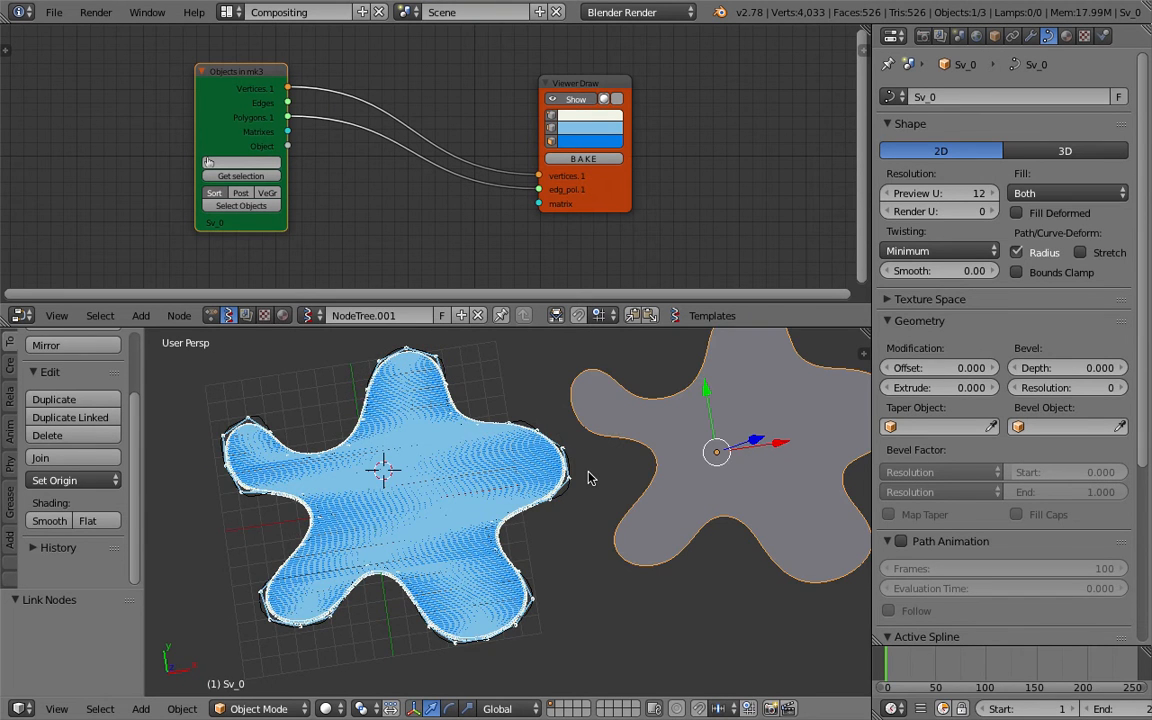
scroll(304, 471, "down", 5)
key("s")
left_click(370, 497)
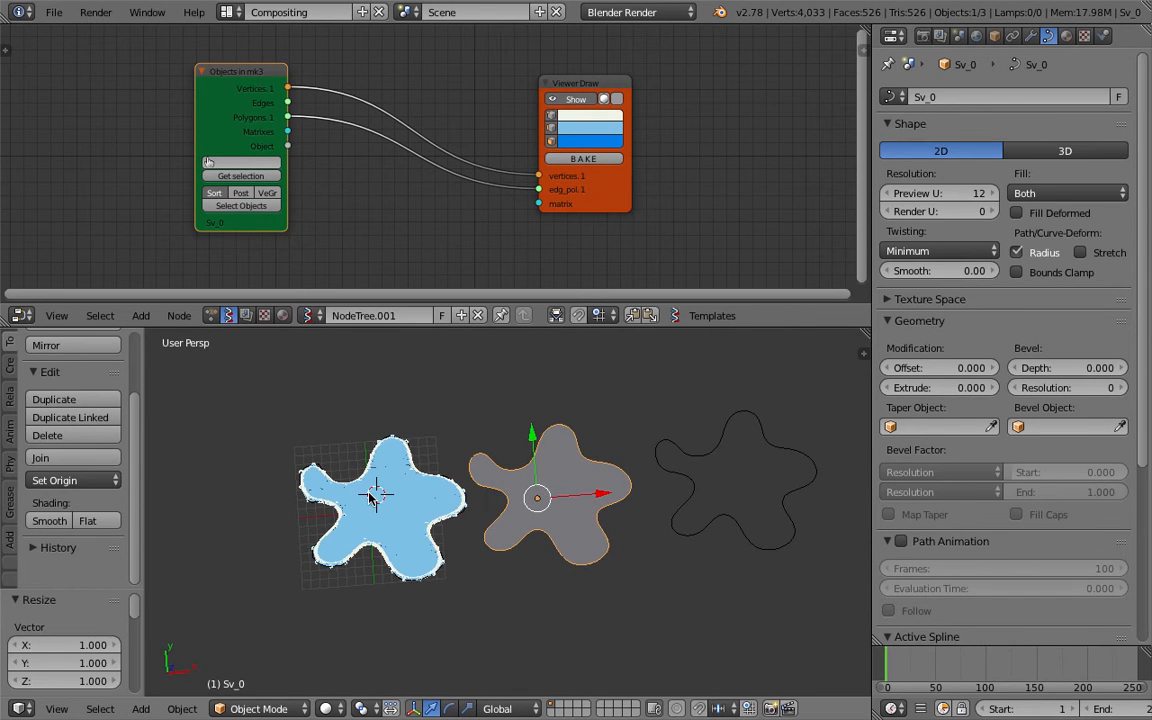
scroll(562, 462, "up", 1)
Step: Set the original curve's shape back to 3D and save the file
key("ctrl+s")
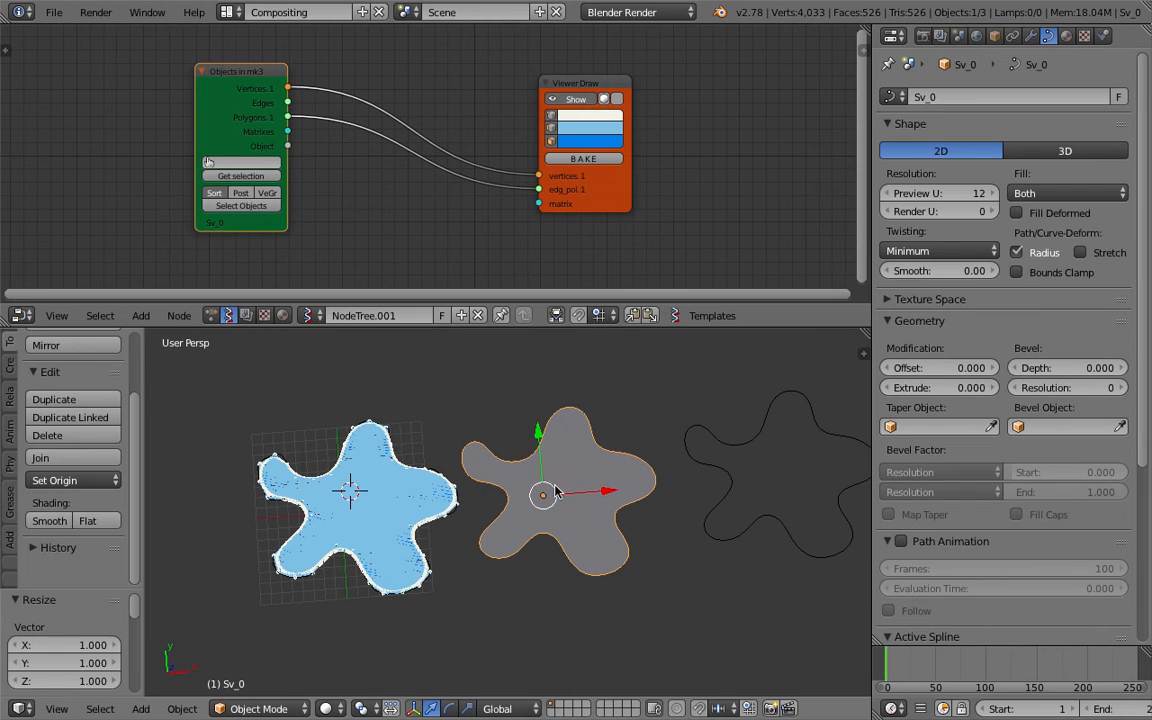
left_click(1065, 150)
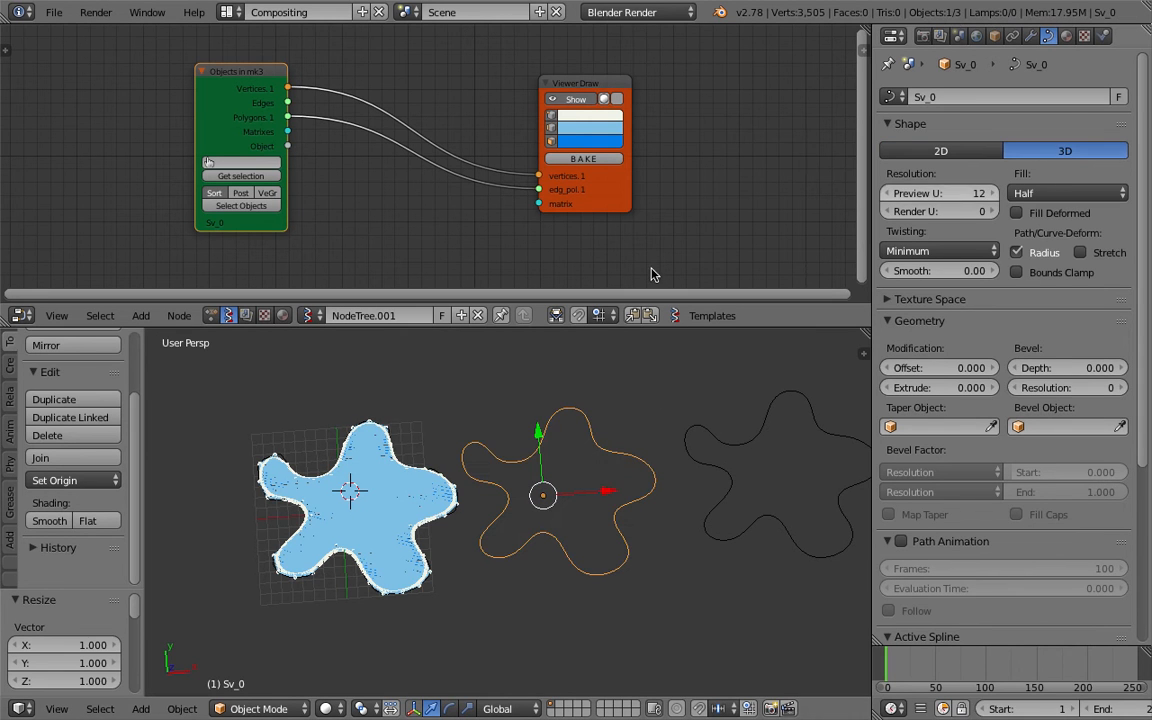
key("ctrl+s")
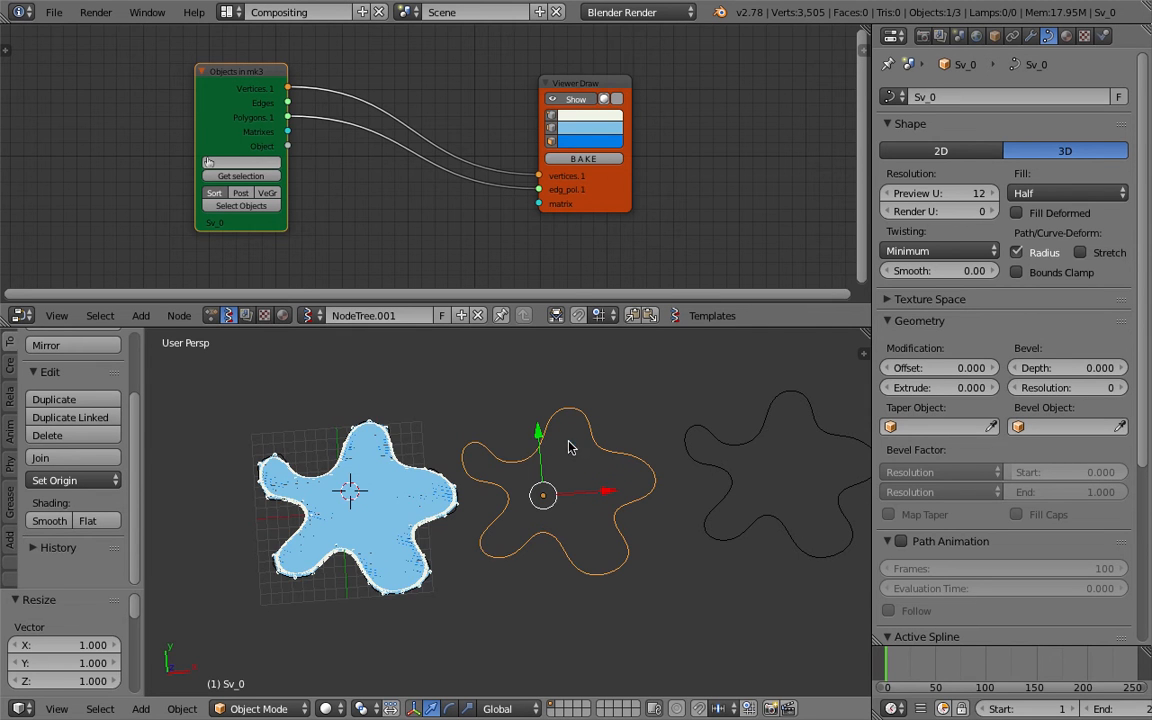
scroll(568, 447, "up", 3)
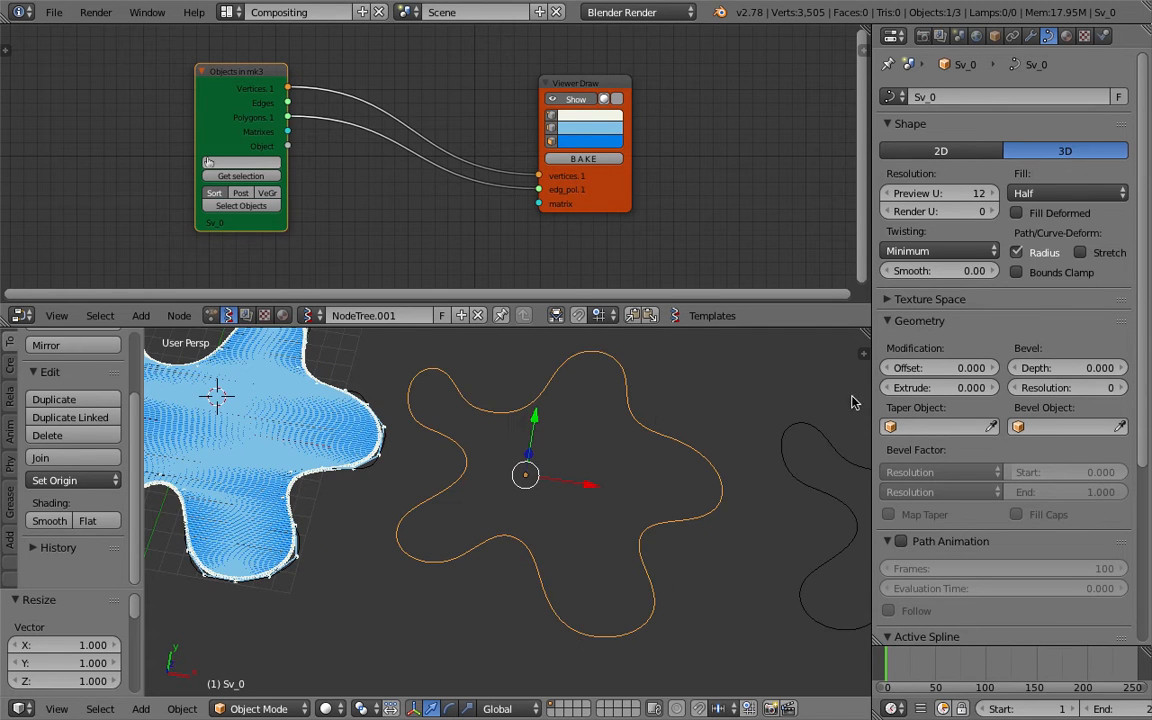
Step: Give the Sv_0 curve an extrude of 0.027 and a bevel depth of 0.043
left_click_drag(940, 387, 952, 387)
left_click_drag(1062, 367, 1080, 371)
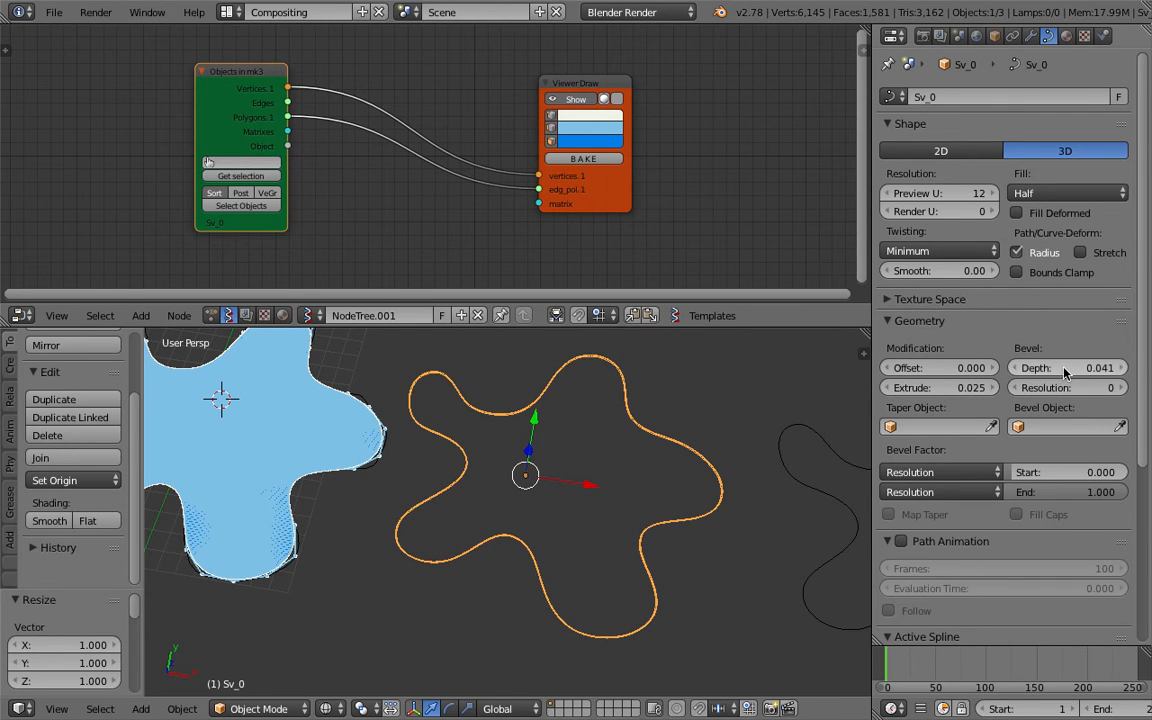
left_click_drag(958, 392, 962, 392)
left_click_drag(1072, 368, 1077, 368)
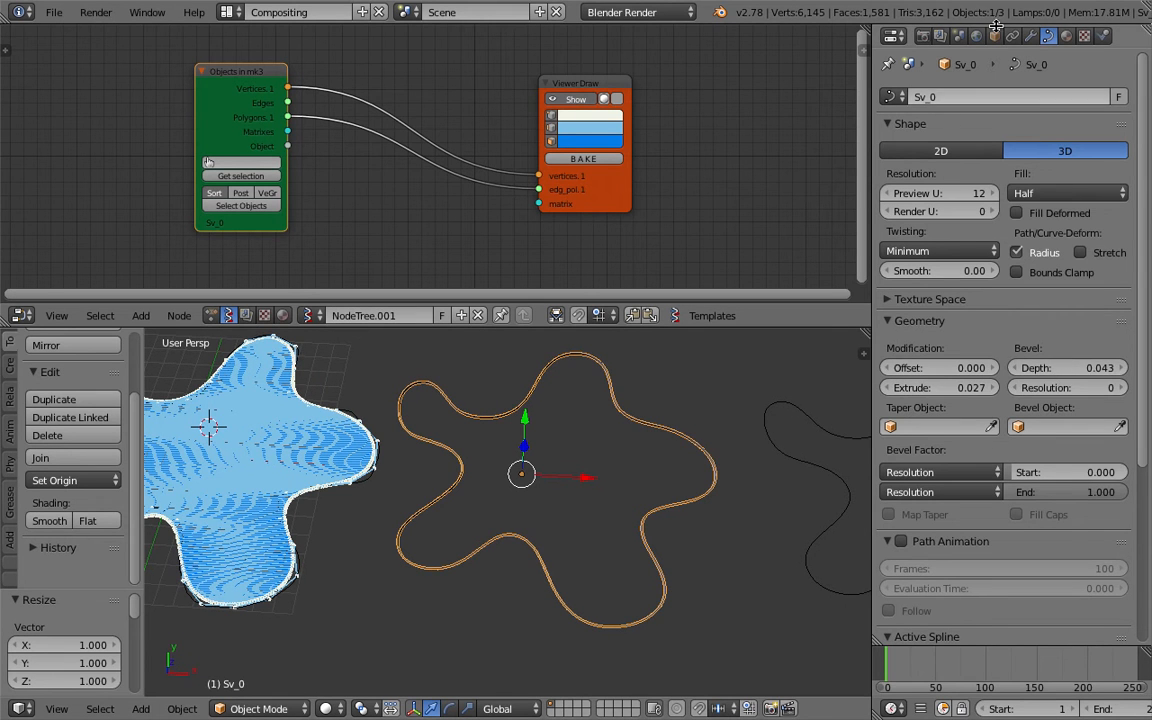
Step: Add a Remesh modifier to the Sv_0 curve and set its octree depth to 5
left_click(1031, 36)
left_click(975, 97)
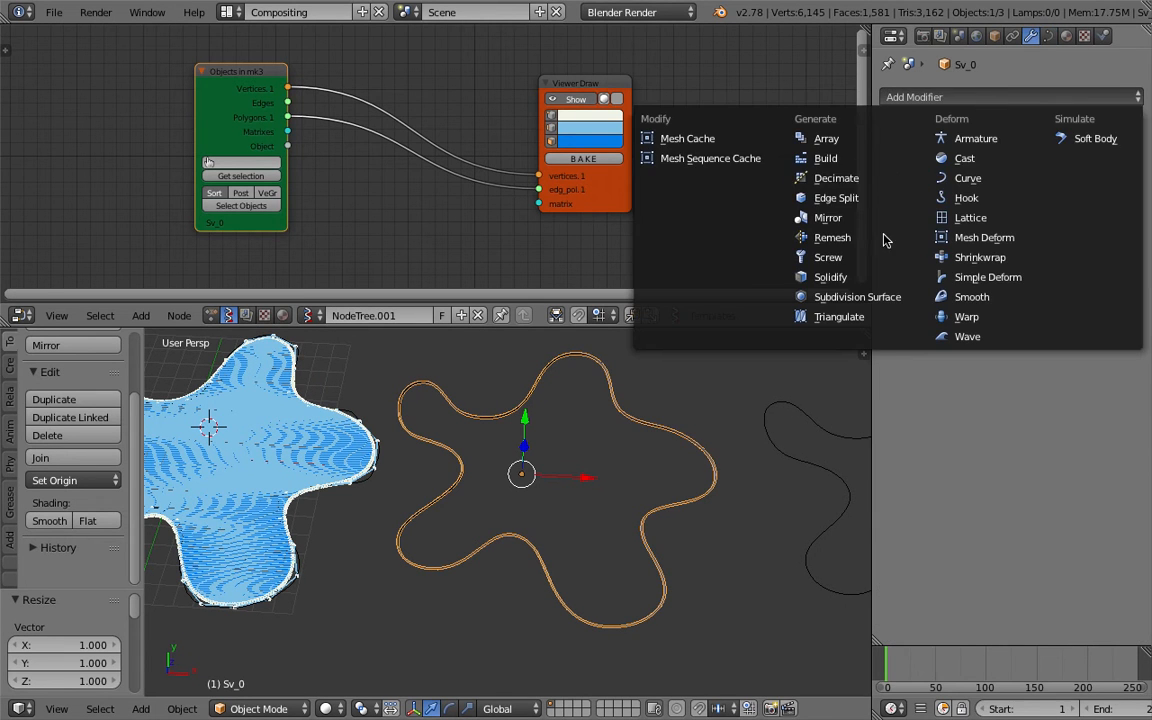
left_click(832, 237)
scroll(517, 492, "up", 2)
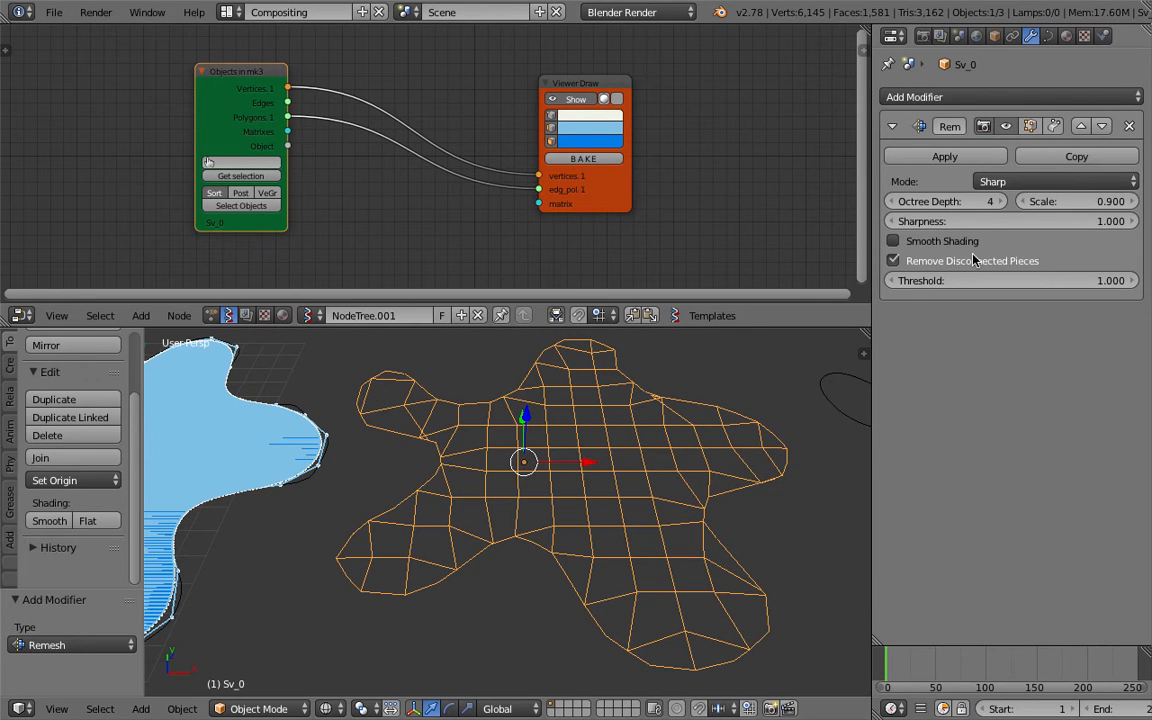
left_click(1003, 201)
left_click(892, 202)
left_click(998, 203)
Step: Examine the remeshed shape's surface up close in wireframe and solid display
middle_click_drag(710, 431, 593, 445)
left_click(652, 537)
scroll(552, 478, "up", 2)
mouse_move(525, 494)
middle_mouse_down("shift")
mouse_move(566, 480)
mouse_move(470, 432)
mouse_move(336, 425)
mouse_move(365, 455)
mouse_move(373, 420)
middle_mouse_up("shift")
scroll(565, 480, "up", 2)
key("z")
key("z")
left_click(564, 480)
key("z")
Step: Set the Sv_0 curve's extrude to 0.029
left_click(1049, 38)
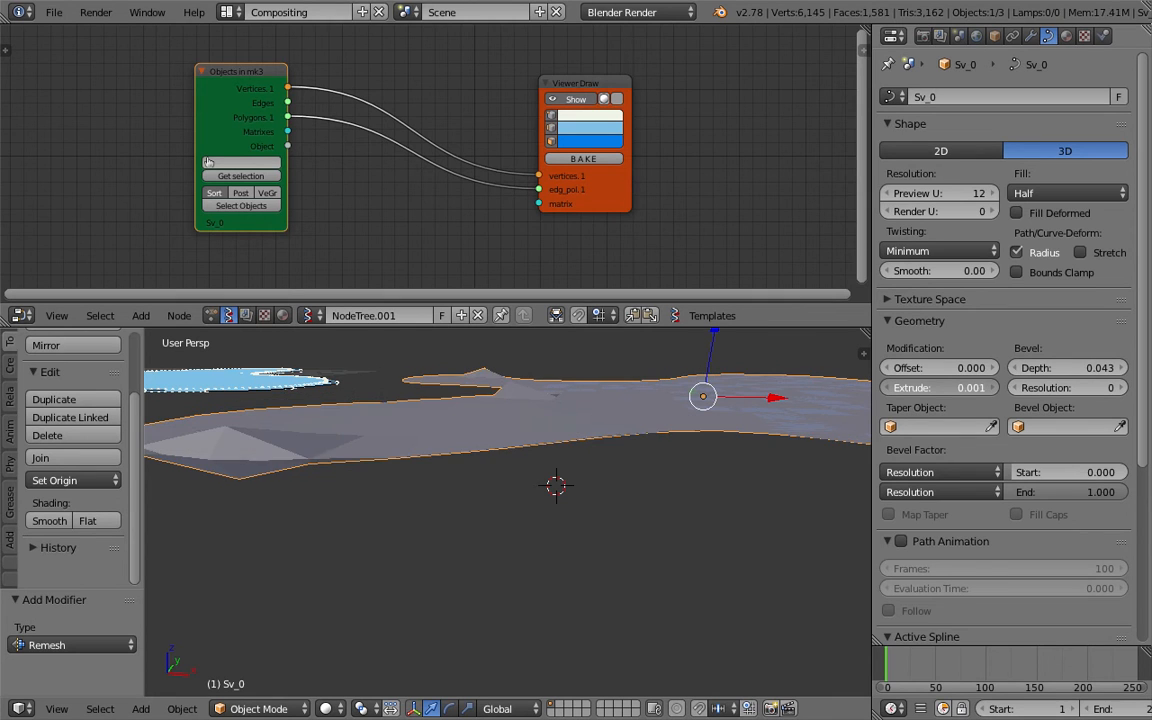
left_click_drag(940, 387, 970, 387)
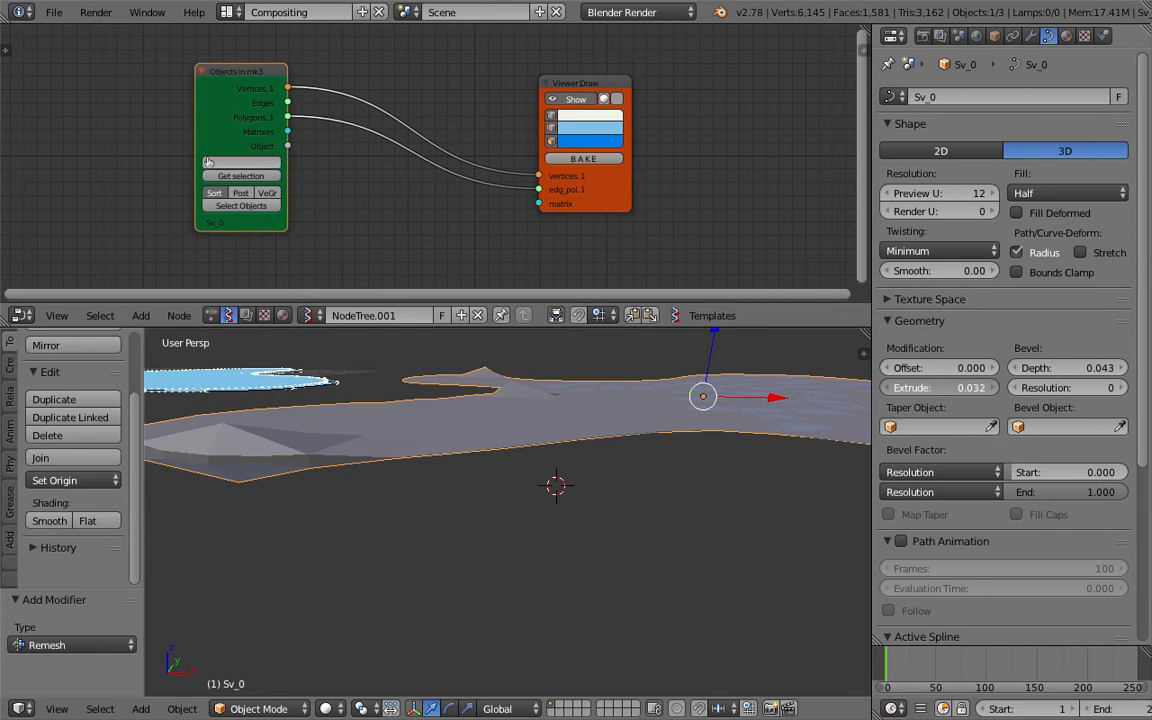
scroll(656, 419, "up", 3)
middle_click_drag(656, 419, 666, 541)
scroll(666, 541, "down", 5)
middle_click_drag(608, 460, 622, 530)
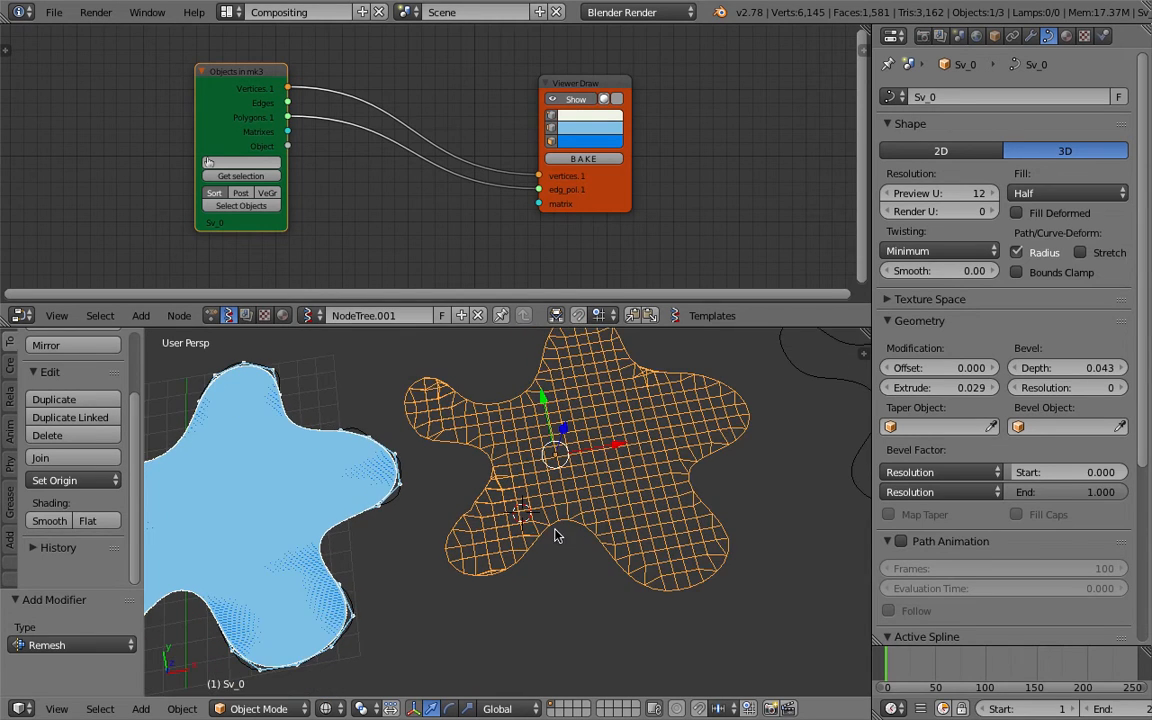
scroll(620, 535, "up", 4)
scroll(618, 545, "down", 2)
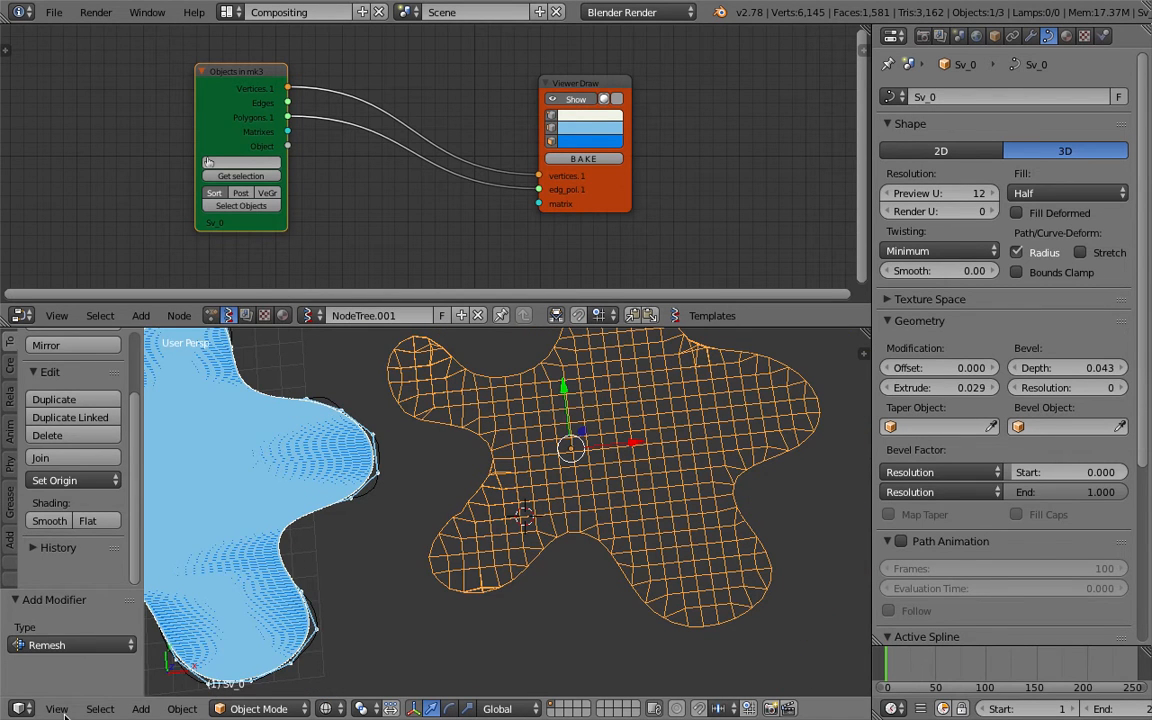
Step: Reload the selected Sv_0 curve into the Objects in mk3 node and save the file
left_click(57, 708)
middle_click_drag(386, 553, 627, 458)
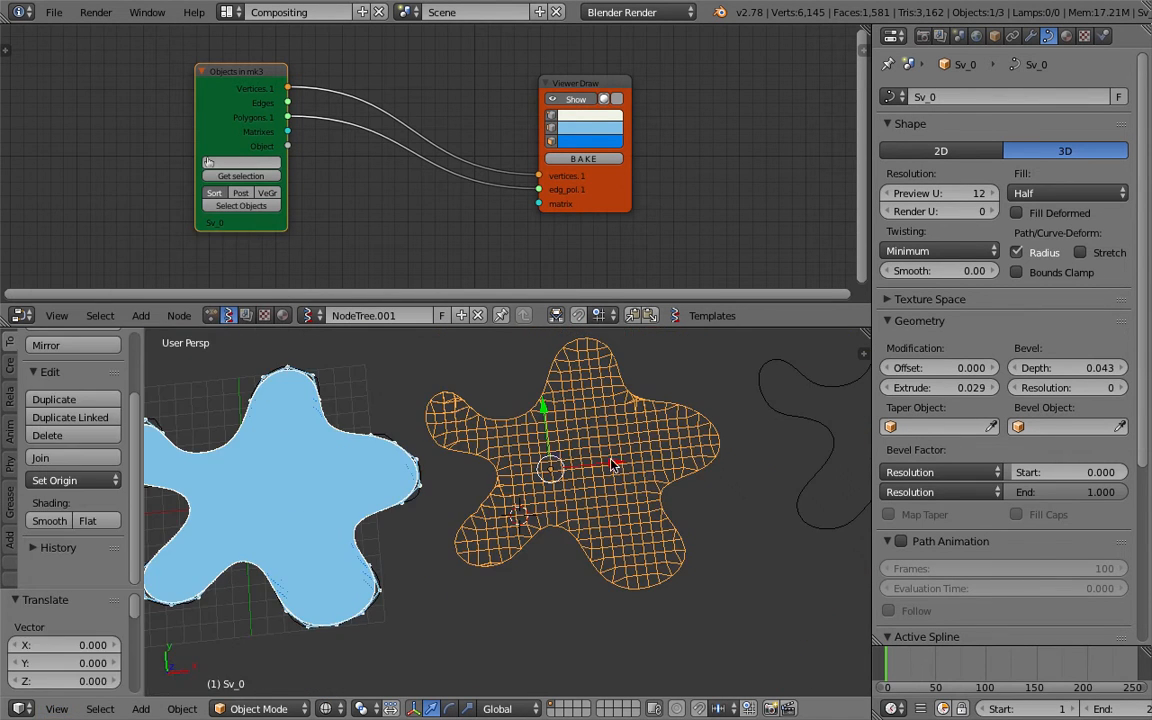
left_click(243, 176)
middle_click_drag(430, 470, 485, 449)
key("ctrl+s")
left_click(487, 448)
scroll(465, 458, "up", 6)
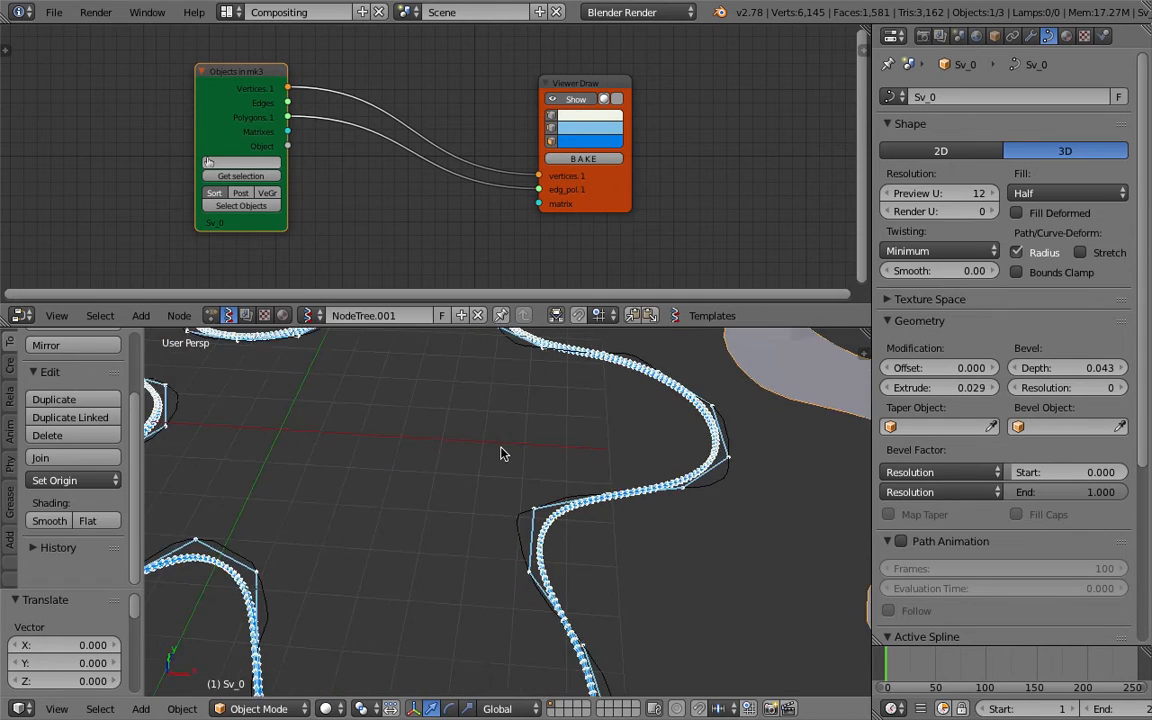
Step: Enable the Post option on the Objects in mk3 node so it reads the remeshed geometry
scroll(492, 443, "down", 3)
middle_click_drag(730, 441, 589, 435, "shift")
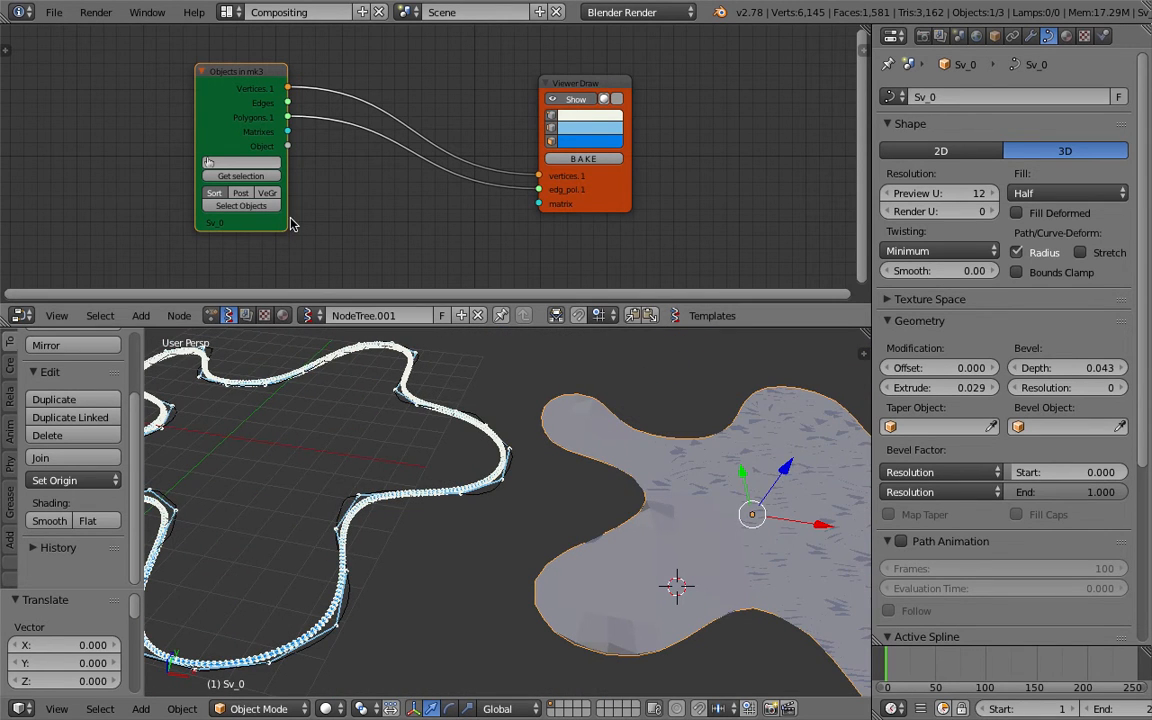
left_click(248, 198)
scroll(526, 392, "up", 4)
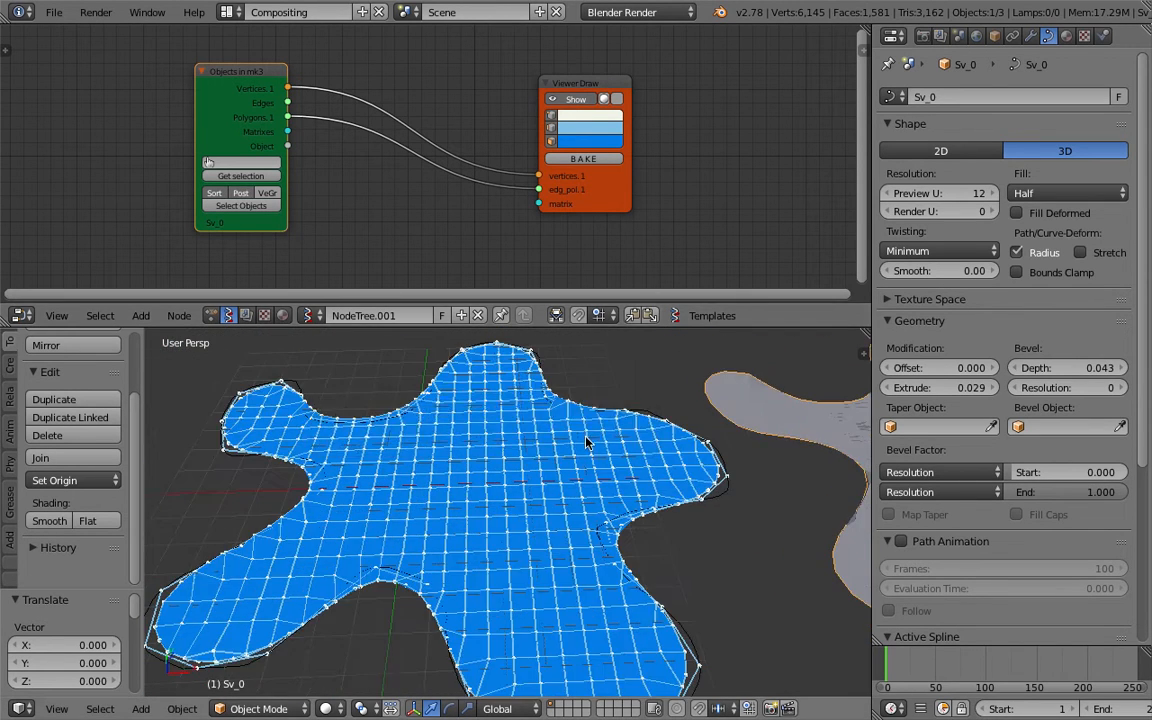
middle_click_drag(511, 541, 512, 548)
Step: Make room beside the Viewer Draw node and add a Remove Doubles node to the tree
middle_click_drag(478, 229, 417, 241)
left_click_drag(512, 97, 568, 93)
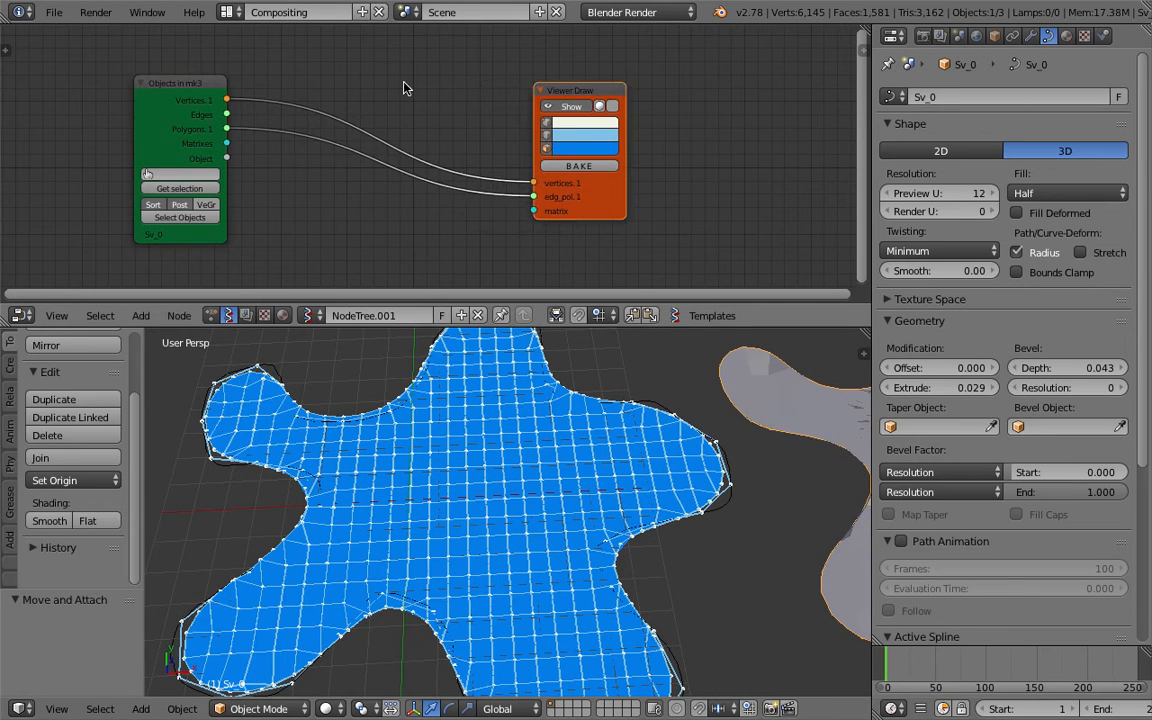
key("shift+a")
left_click(401, 83)
type("remo")
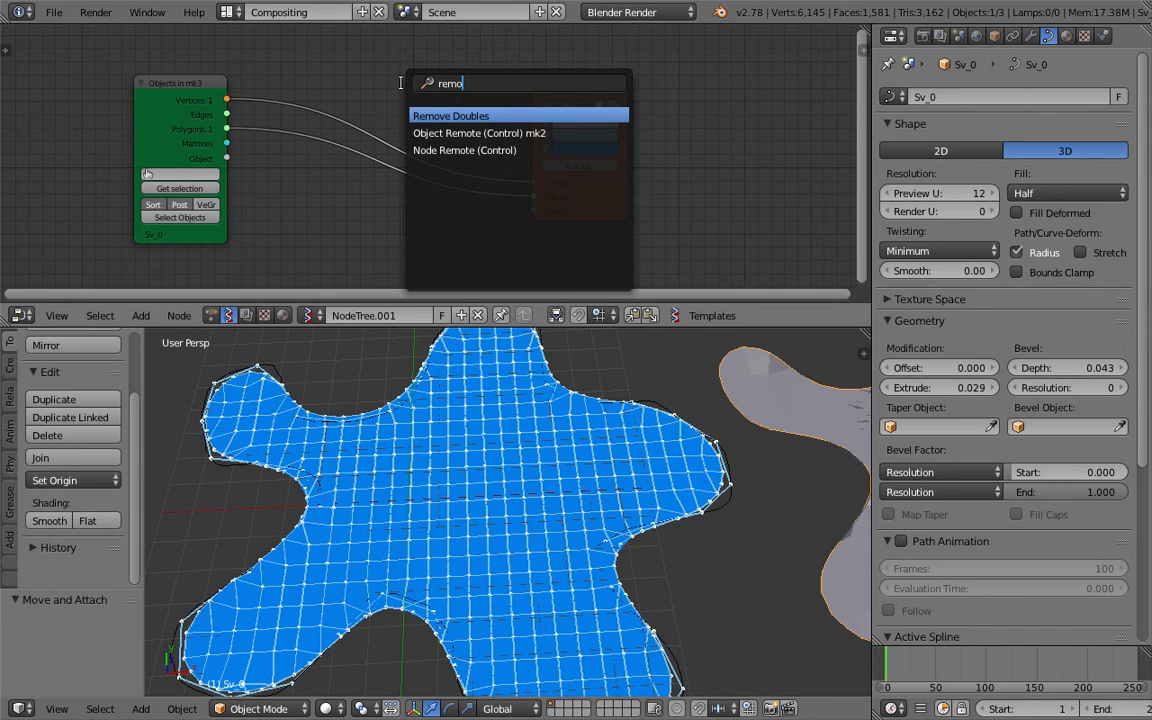
key("Return")
left_click(400, 25)
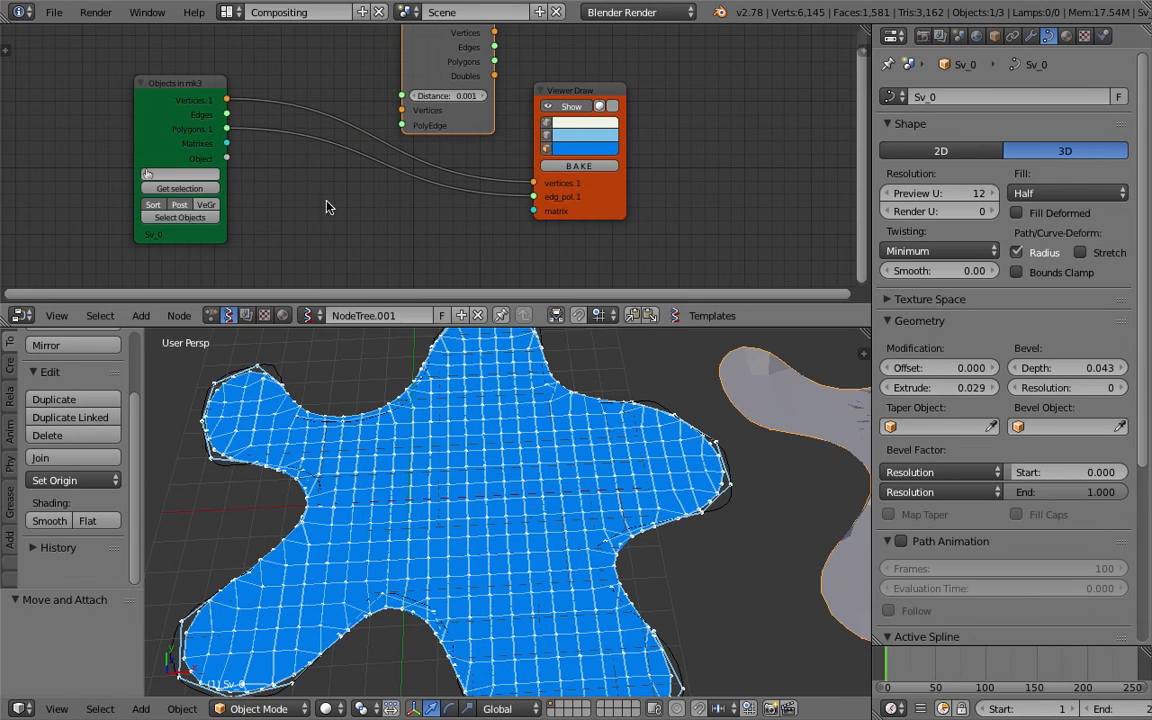
Step: Route the Vertices and Polygons outputs of Objects in mk3 through Remove Doubles into the Viewer Draw node
left_click_drag(228, 101, 402, 110)
left_click_drag(228, 129, 402, 125)
mouse_move(475, 36)
left_mouse_down()
mouse_move(395, 115)
mouse_move(534, 183)
left_mouse_up()
left_click_drag(416, 141, 534, 196)
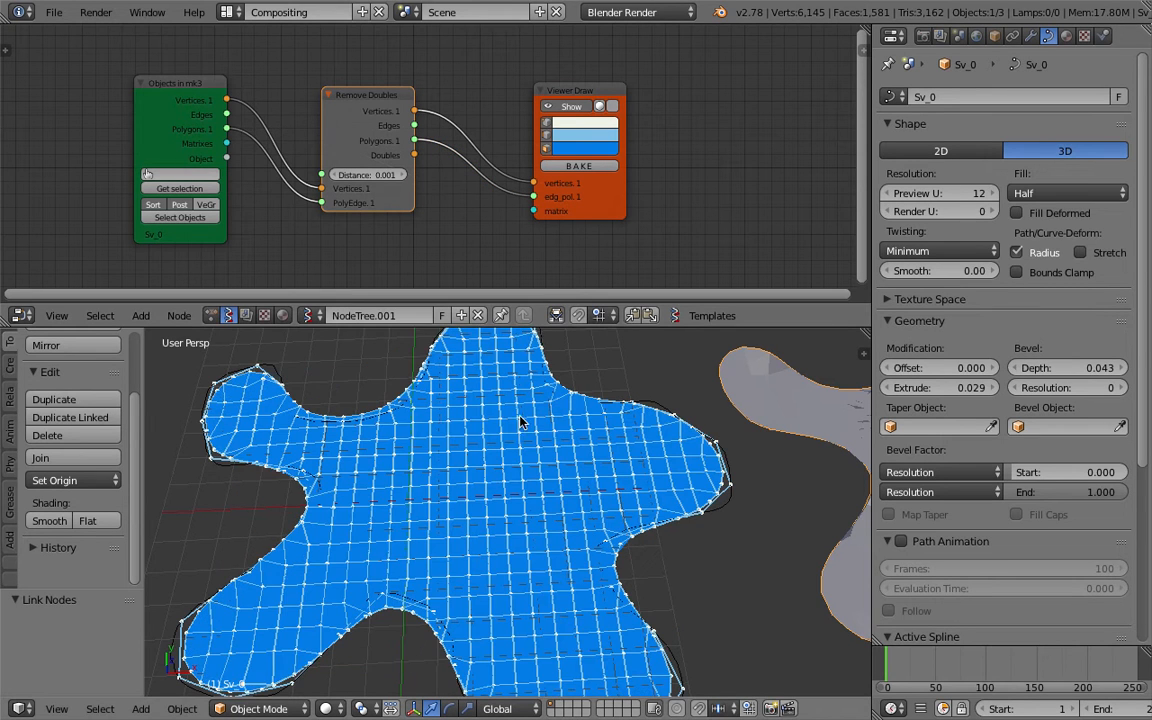
Step: Set the Remove Doubles node's distance to 0.451 and save the file
left_click_drag(367, 174, 388, 174)
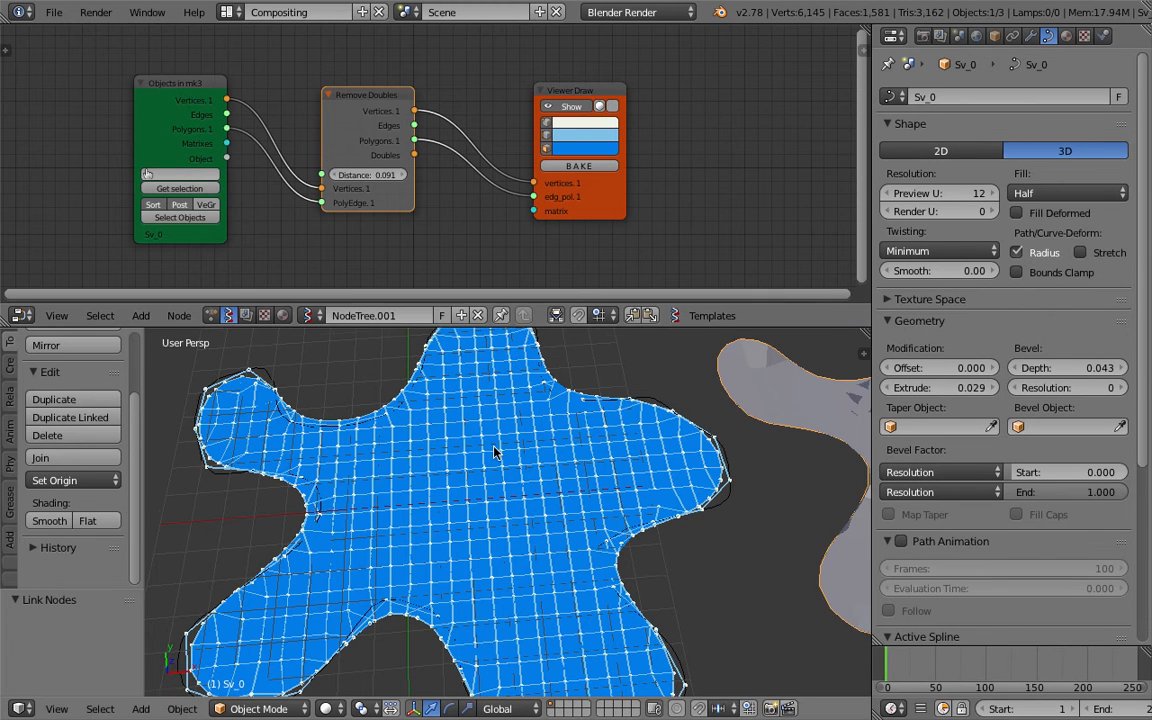
middle_click_drag(444, 400, 456, 372)
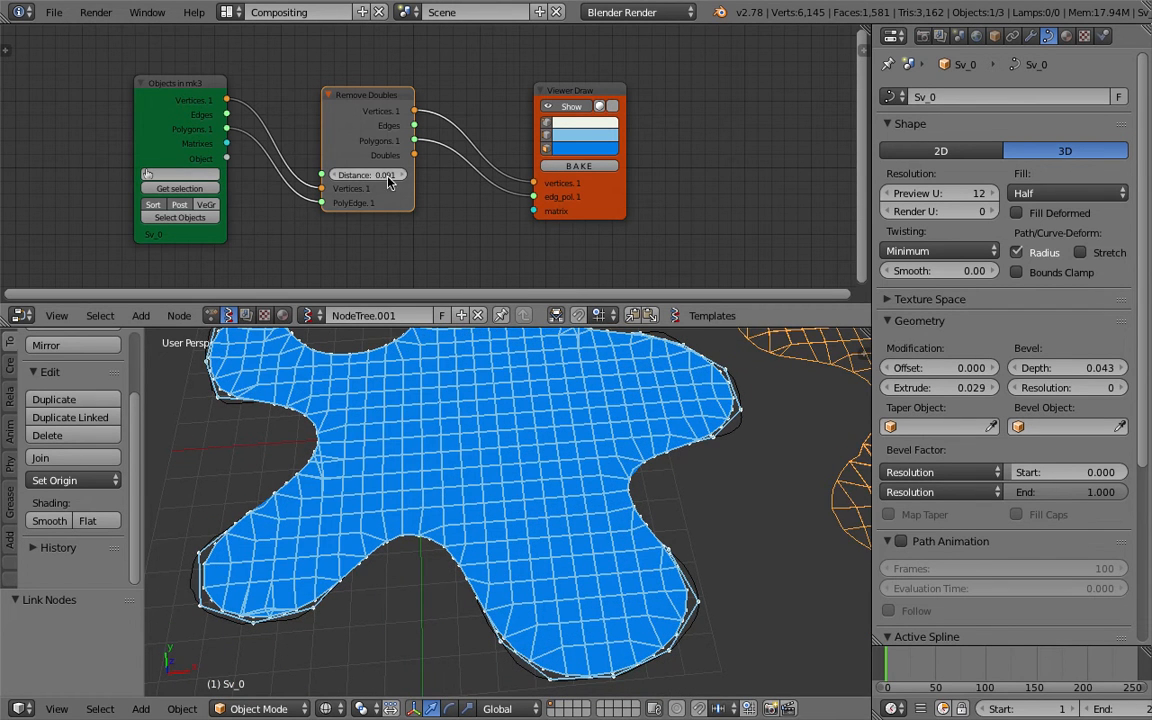
left_click_drag(368, 174, 392, 174)
scroll(439, 194, "down", 2)
key("ctrl+s")
key("Return")
Step: Switch the node editor to the original NodeTree and turn off its Viewer Draw display
left_click(308, 315)
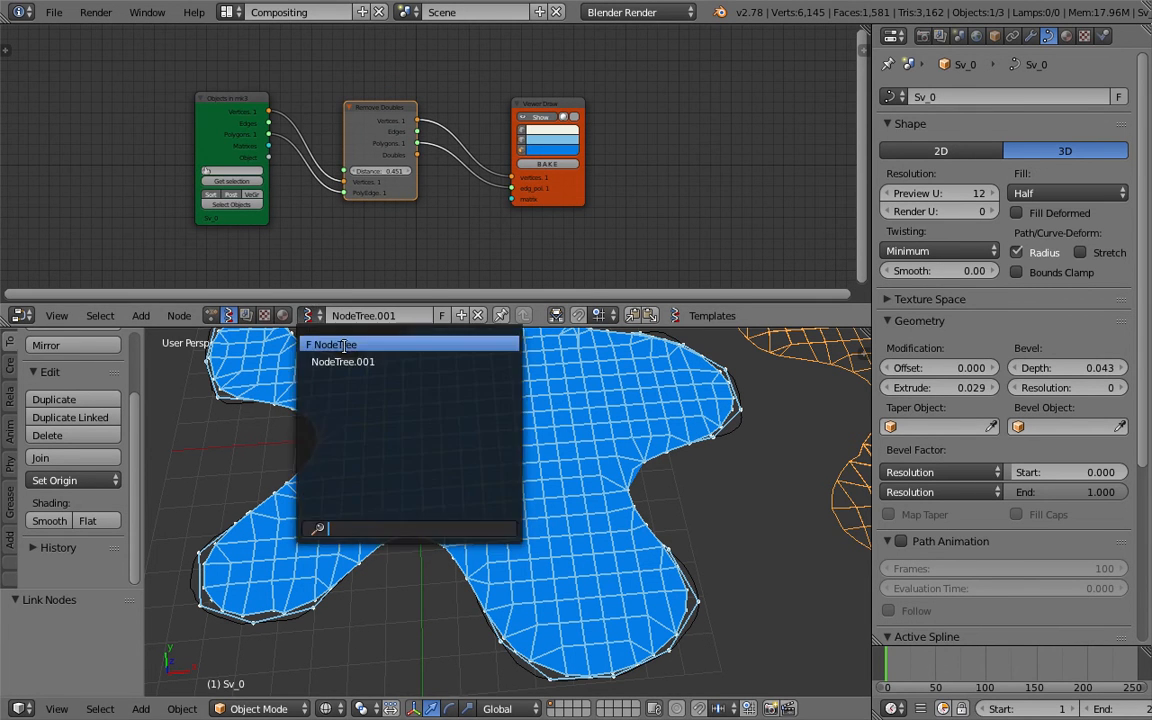
left_click(312, 315)
left_click(345, 344)
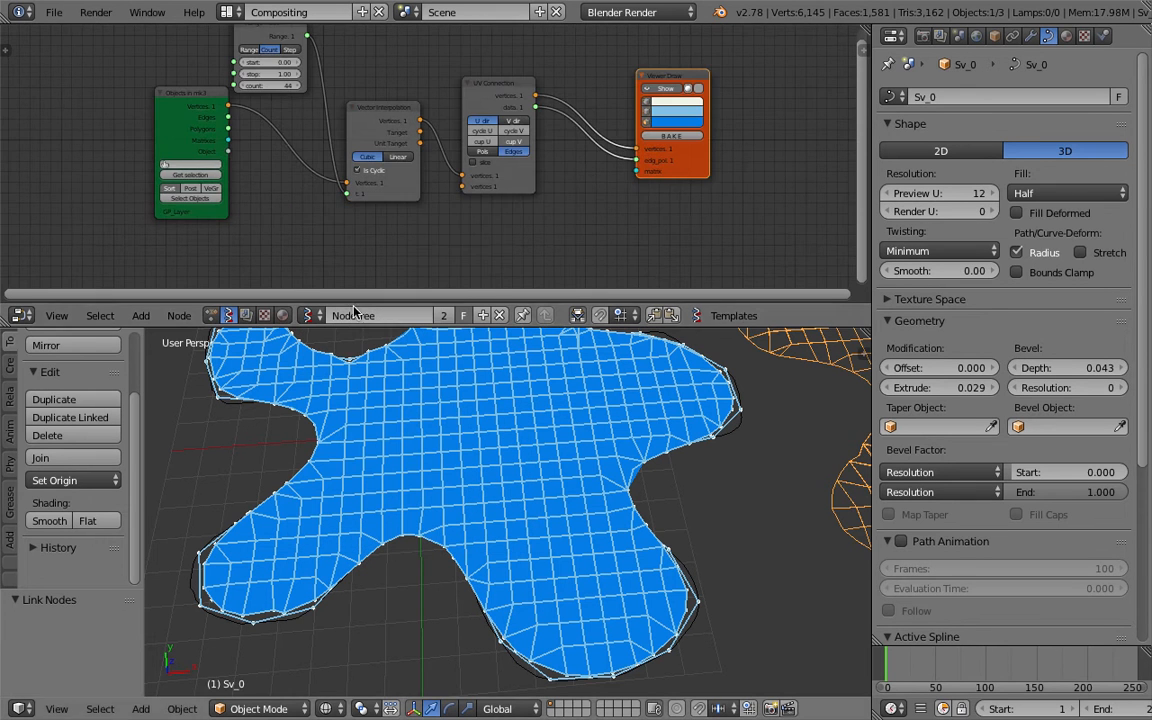
middle_click_drag(497, 221, 467, 248)
left_click(633, 120)
middle_click_drag(502, 141, 503, 139)
middle_click_drag(597, 508, 605, 541)
Step: Show the scene from the top view and save the file
left_click(57, 709)
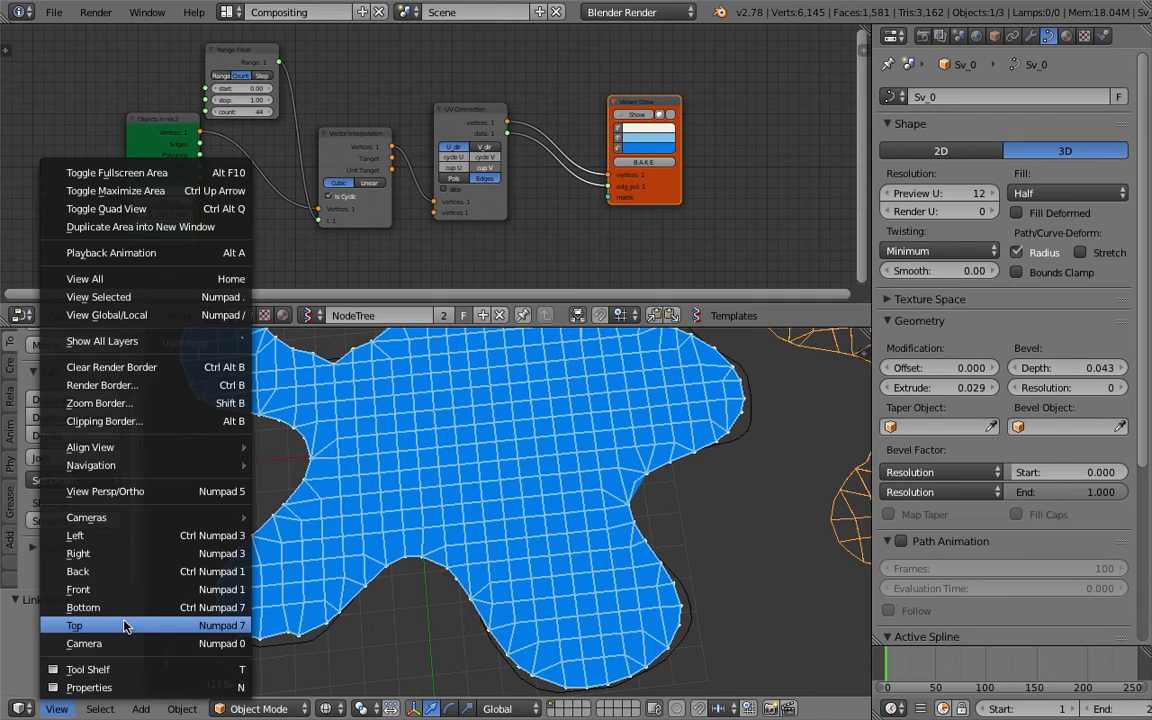
left_click(126, 625)
scroll(512, 483, "down", 2)
key("ctrl+s")
left_click(537, 486)
middle_click_drag(537, 486, 437, 486, "shift")
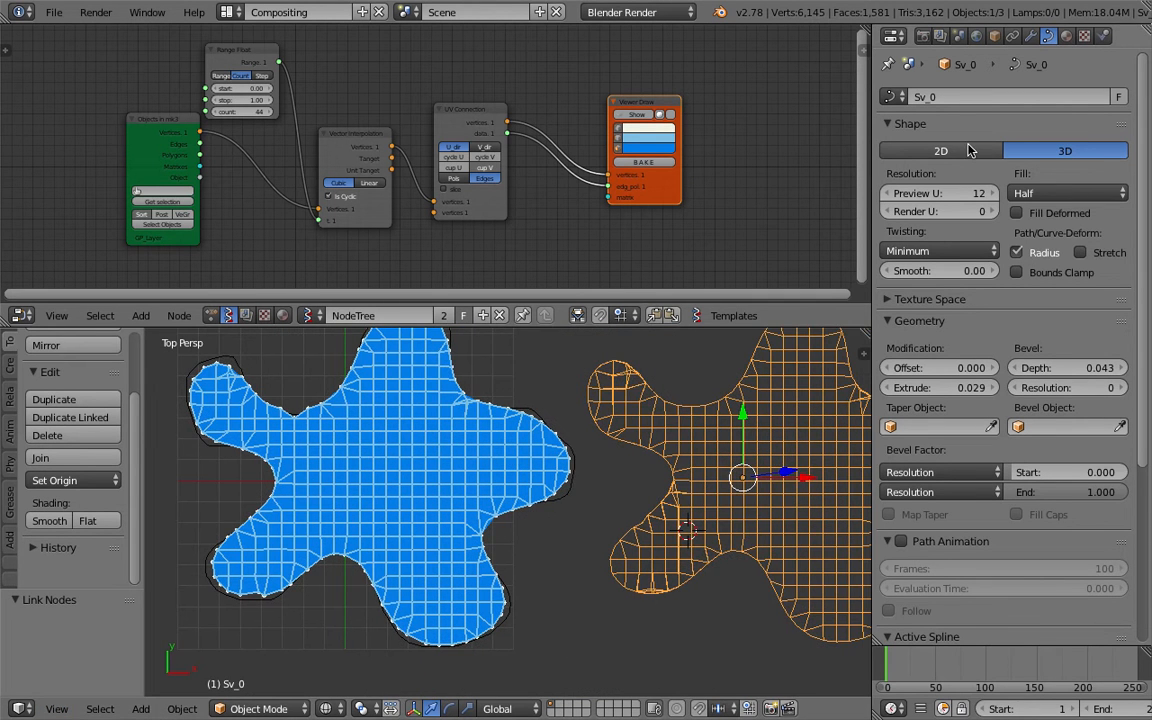
Step: Set the Remesh modifier's octree depth to 4 and move the timeline to frame 68
left_click(1012, 35)
left_click(1030, 35)
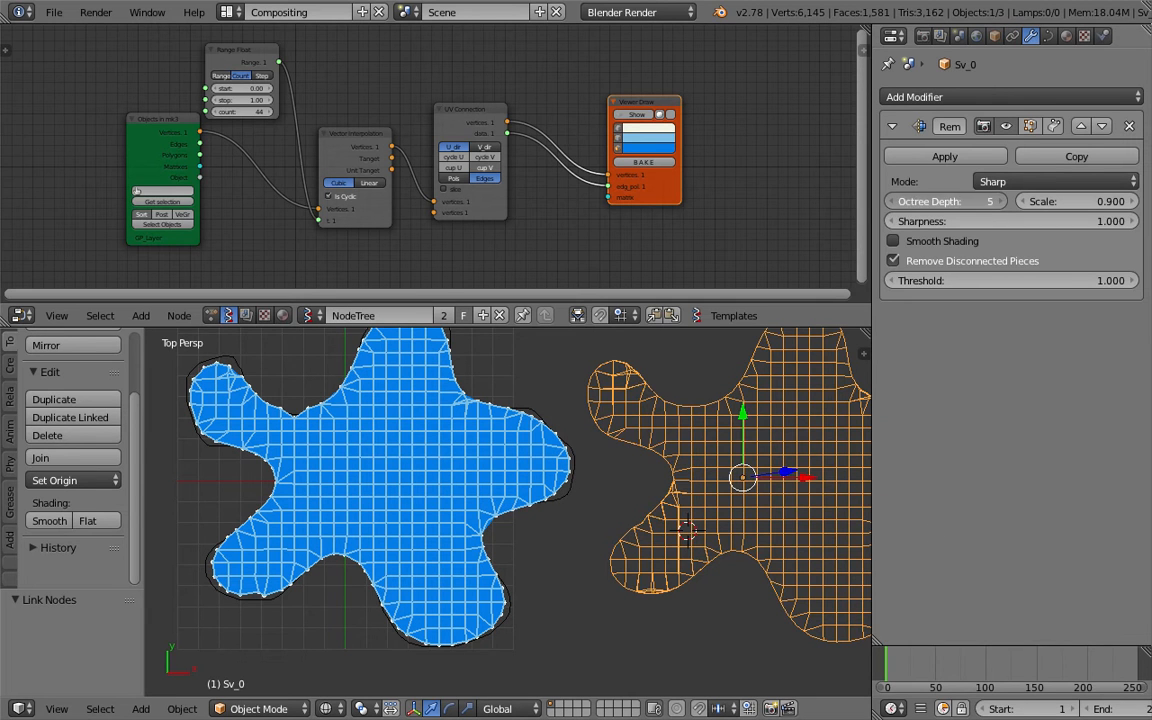
left_click(893, 202)
left_click(954, 680)
Step: Save the changes over sv_Curve_Exploration_002.blend
key("ctrl+s")
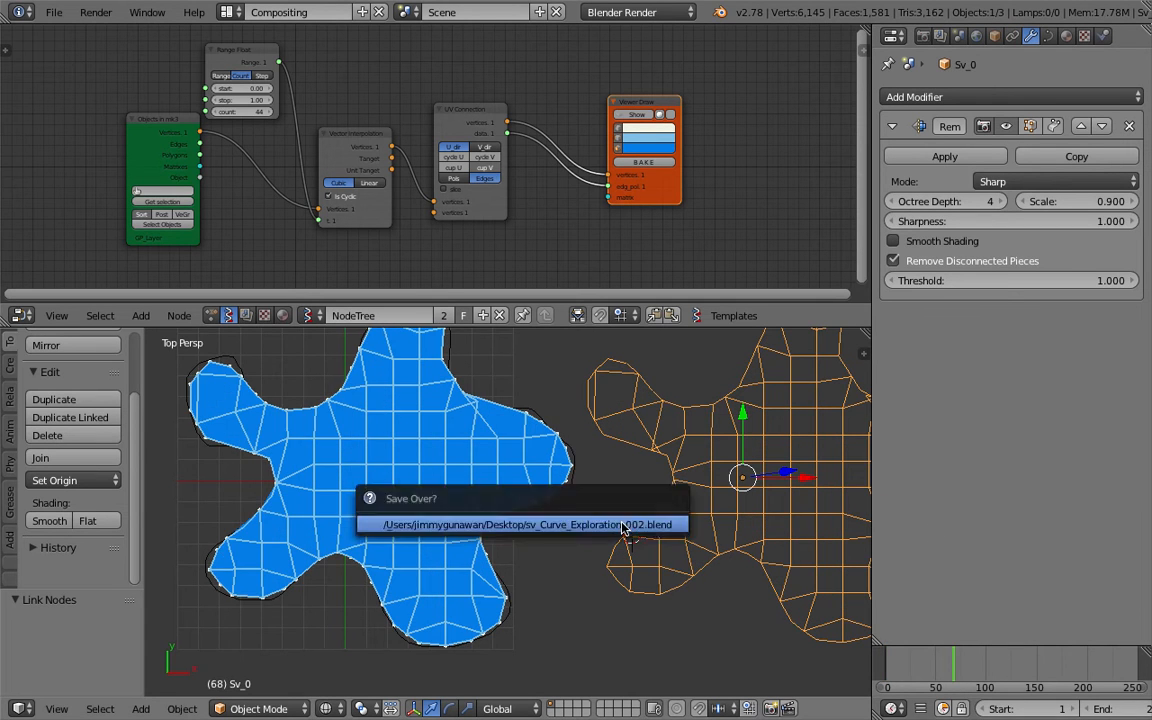
left_click(514, 517)
scroll(565, 480, "down", 2)
middle_click_drag(748, 437, 712, 436, "shift")
key("ctrl+s")
left_click(739, 442)
scroll(761, 411, "up", 2)
scroll(755, 416, "down", 2)
Step: Set the Sv_0 curve's offset to 0.728 and move the timeline to frame 38
left_click(1047, 36)
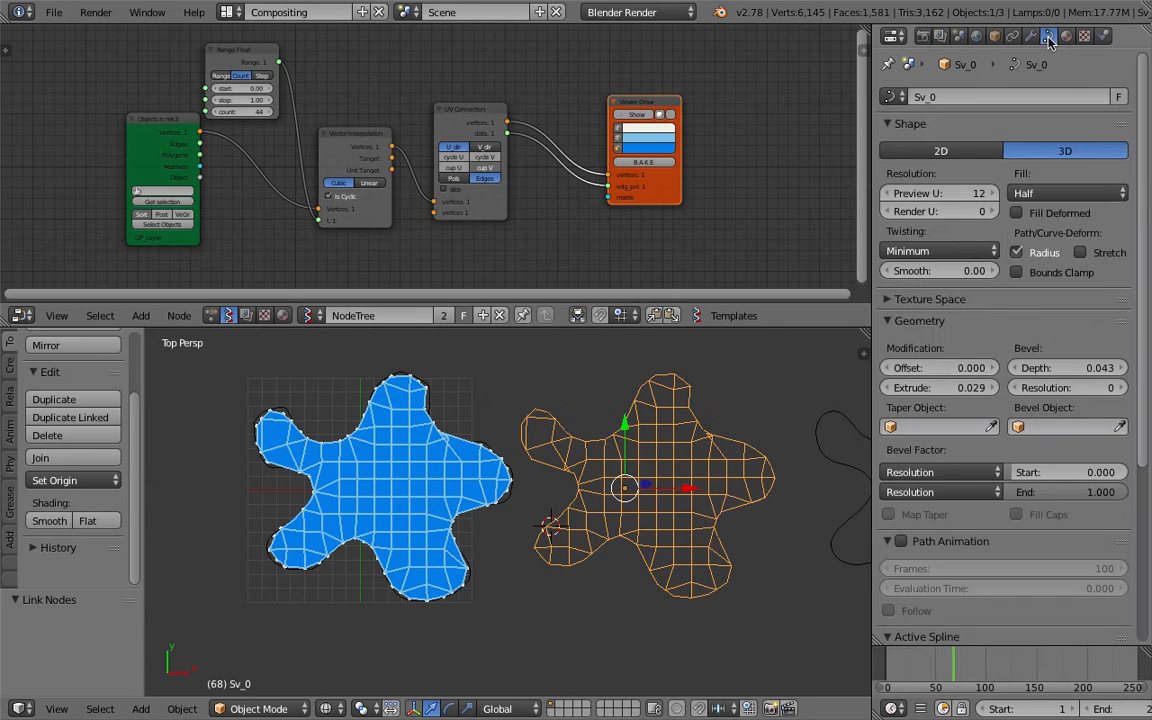
left_click_drag(940, 368, 1040, 368)
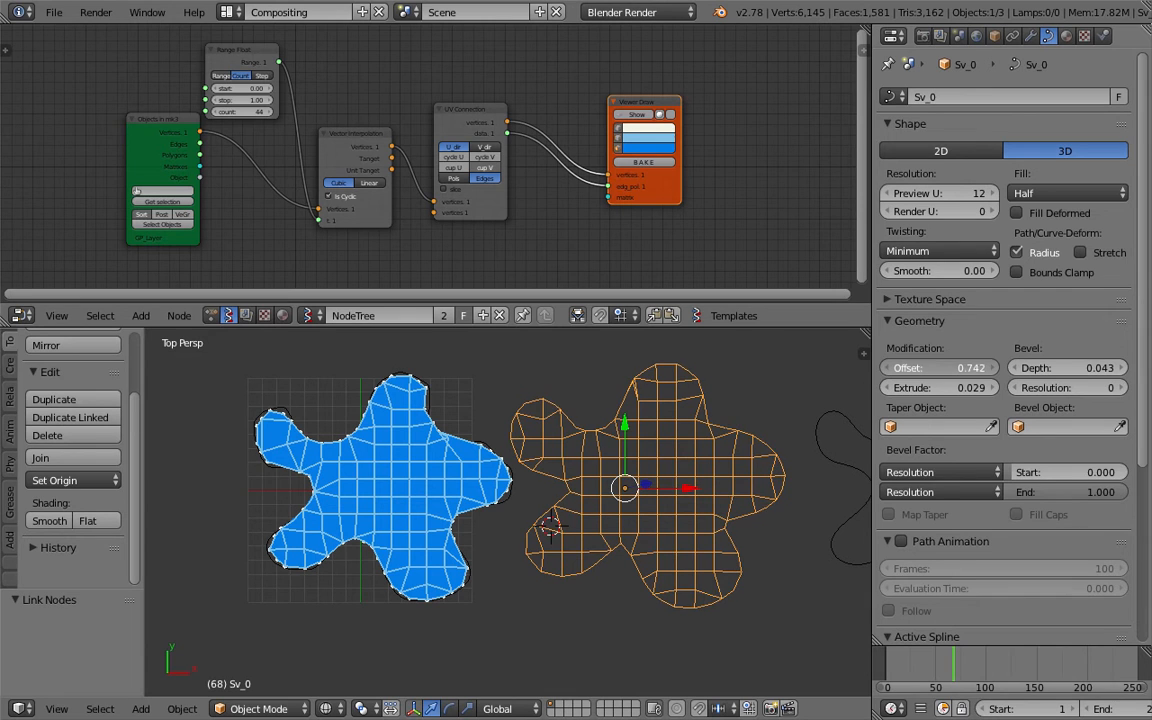
left_click(925, 668)
Step: Move the Sv_0 curve by 1.029 in X and -0.257 in Y, and save the file
key("g")
left_click(654, 470)
middle_click_drag(697, 460, 629, 484, "shift")
key("ctrl+s")
left_click(613, 478)
Step: Try moving a control point of the Sv_0 curve in Edit Mode and return to Object Mode
key("Tab")
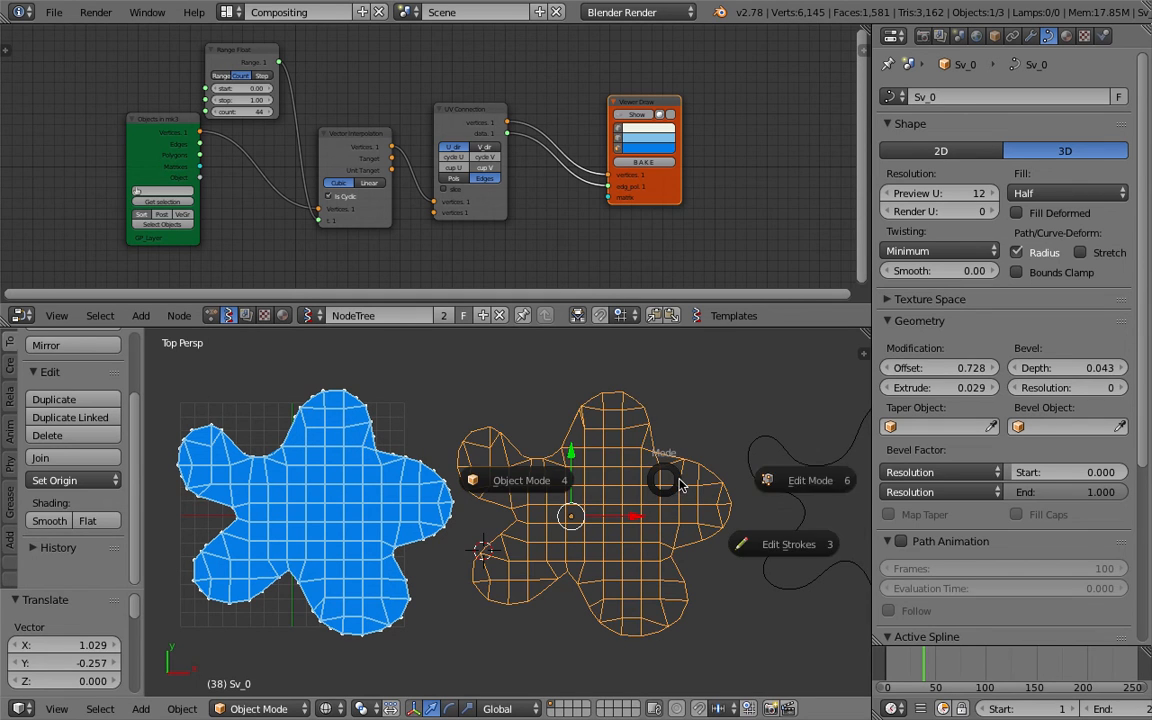
left_click(682, 468)
key("g")
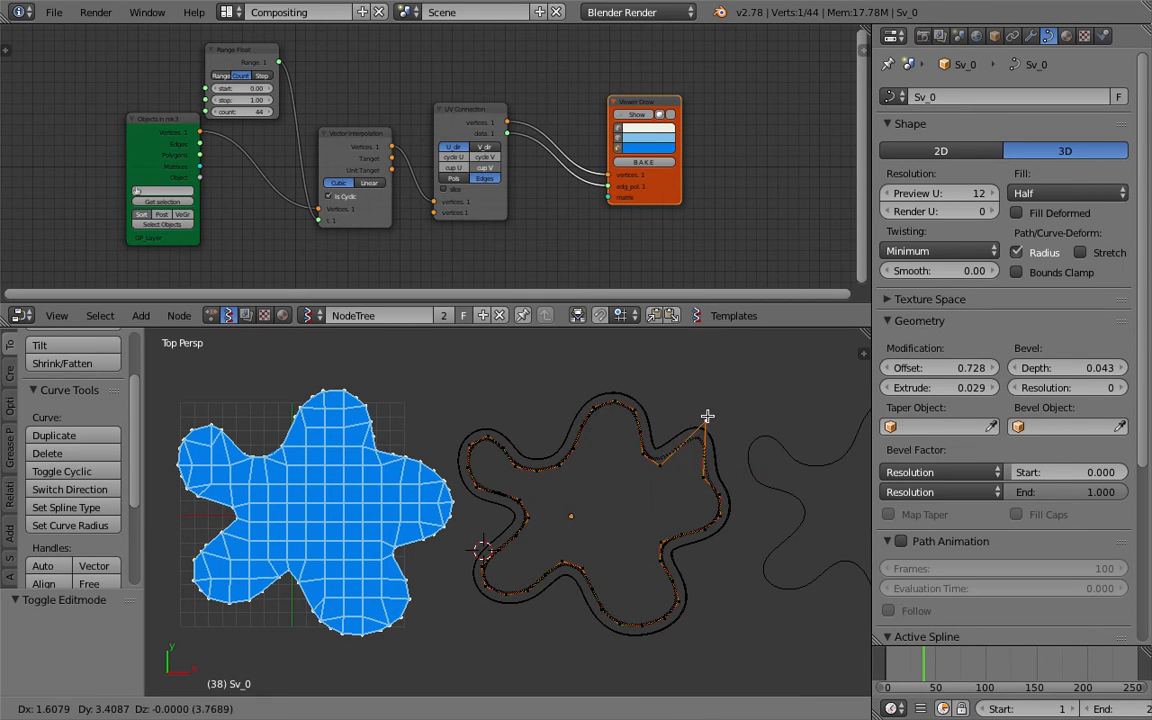
right_click(700, 450)
middle_click_drag(708, 447, 592, 450, "shift")
scroll(581, 468, "up", 6)
scroll(725, 424, "down", 1)
middle_click_drag(689, 414, 654, 504, "shift")
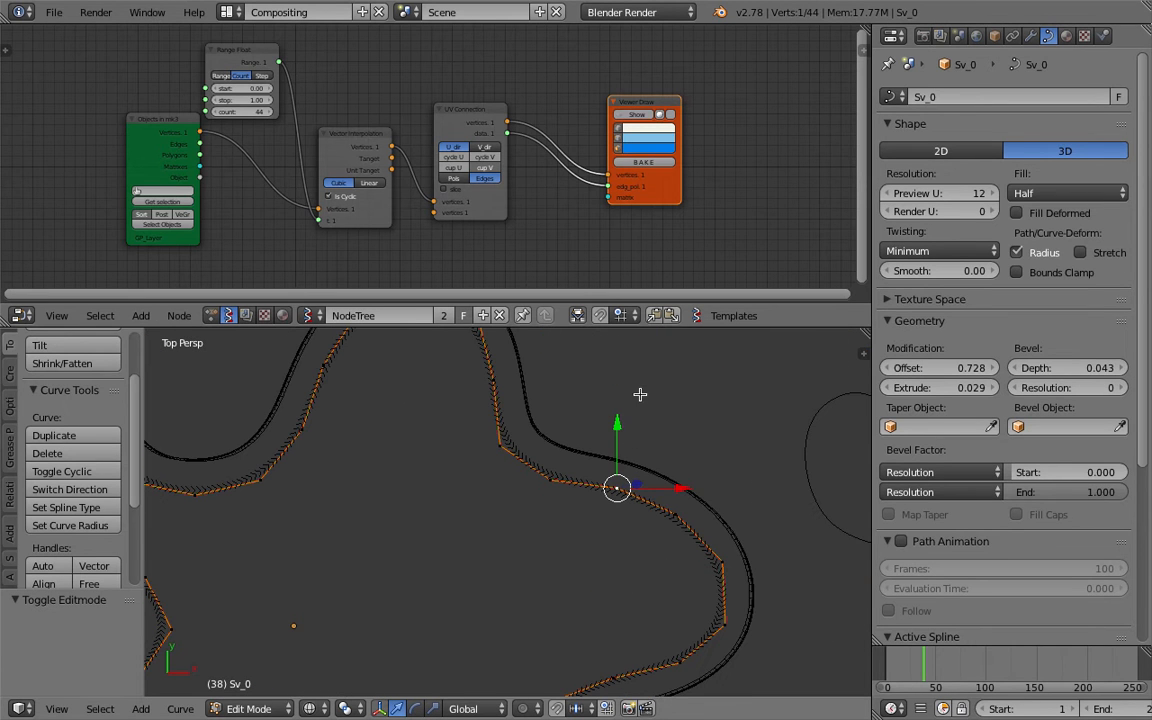
key("grave")
key("Tab")
right_click(609, 446)
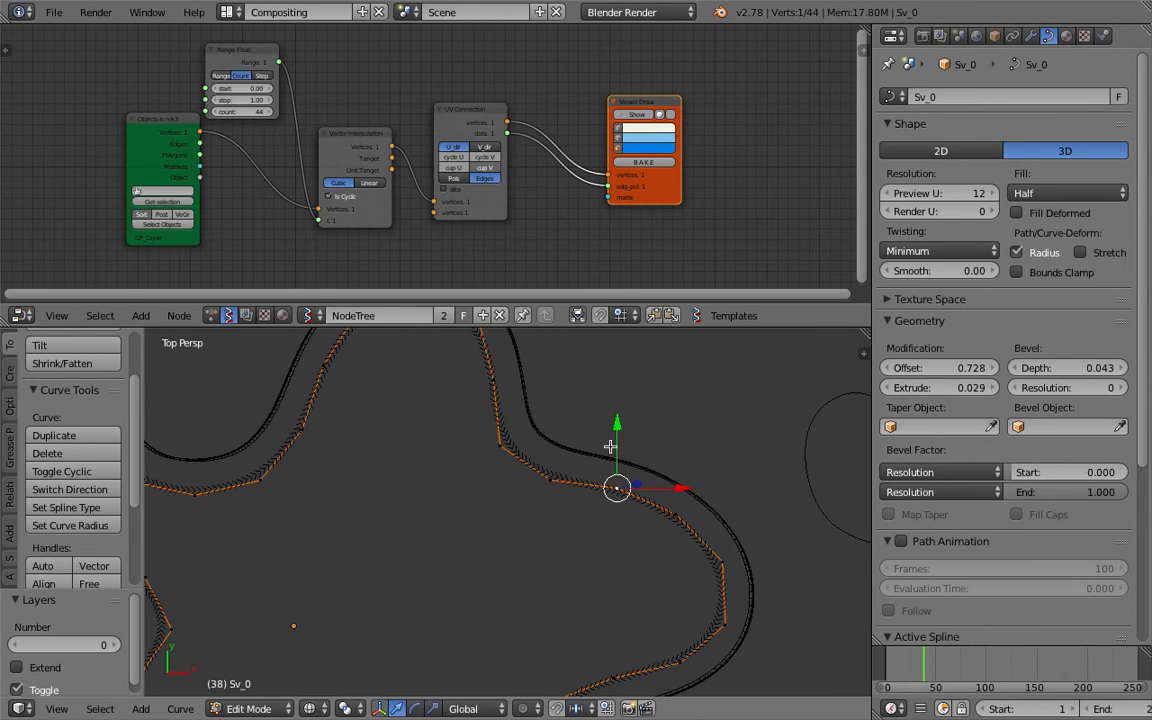
scroll(606, 452, "down", 4)
key("Tab")
left_click(442, 471)
Step: Save the file and show both shapes from the top view
scroll(438, 499, "down", 3)
middle_click_drag(492, 492, 627, 458, "shift")
middle_click_drag(516, 451, 448, 558)
scroll(395, 491, "up", 2)
key("ctrl+s")
left_click(447, 487)
scroll(530, 496, "up", 2)
scroll(509, 461, "down", 2)
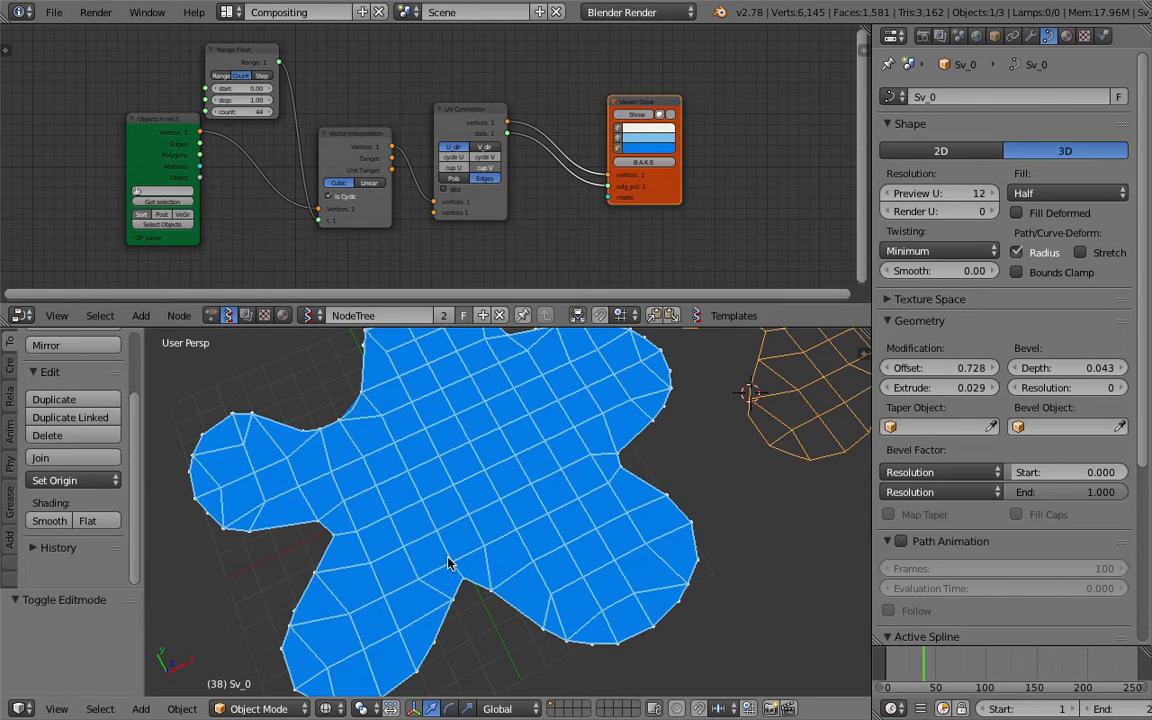
left_click(57, 708)
middle_click_drag(483, 478, 330, 499, "shift")
scroll(400, 497, "down", 1)
scroll(464, 482, "down", 1)
scroll(464, 480, "up", 1)
middle_click_drag(478, 469, 517, 458, "shift")
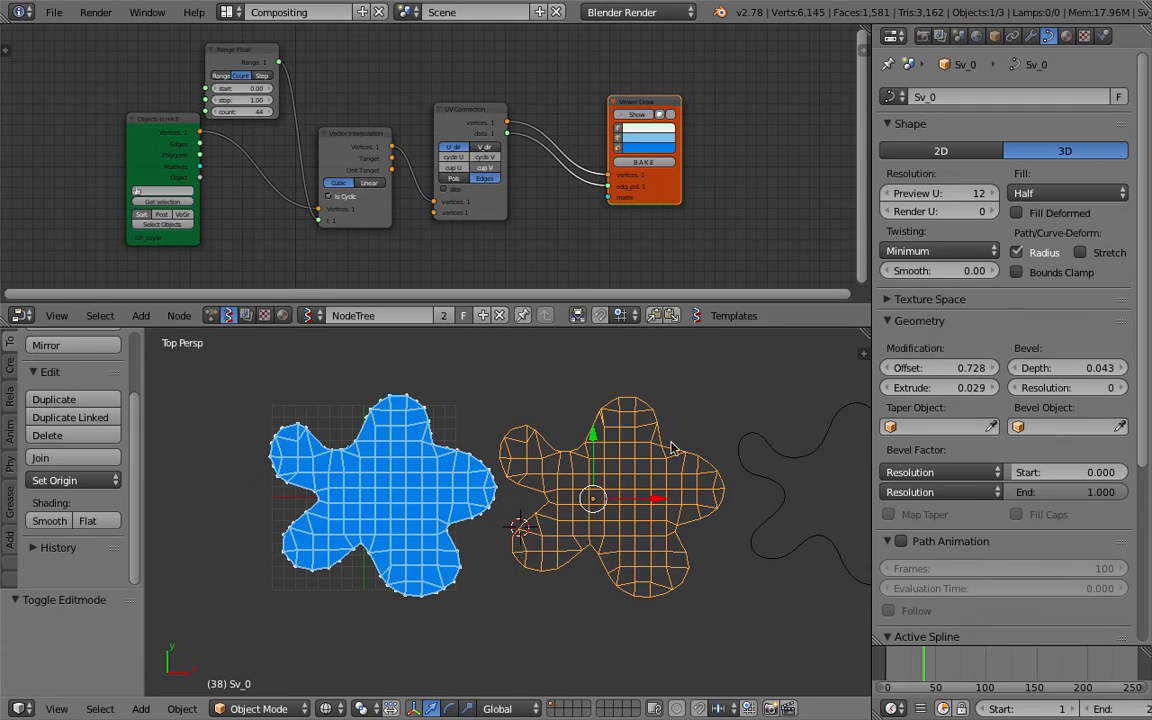
Step: Select the duplicate curve Sv_0.001 and save the file
right_click(822, 427)
key("ctrl+s")
left_click(462, 440)
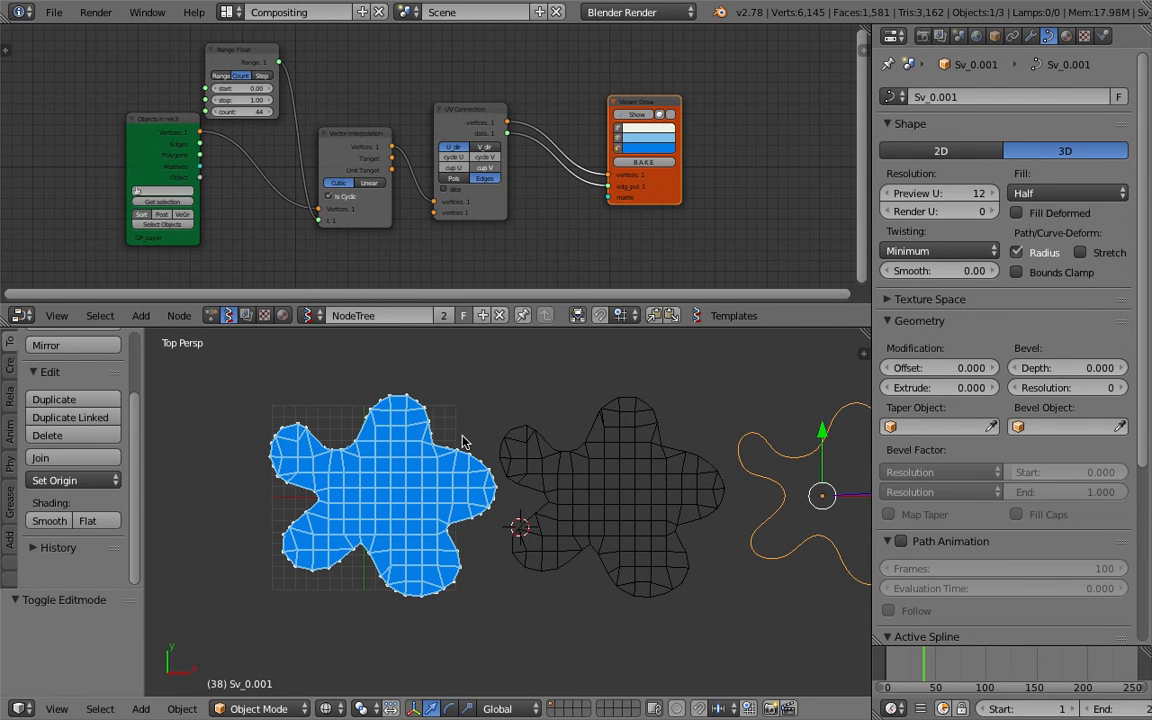
scroll(494, 452, "up", 3)
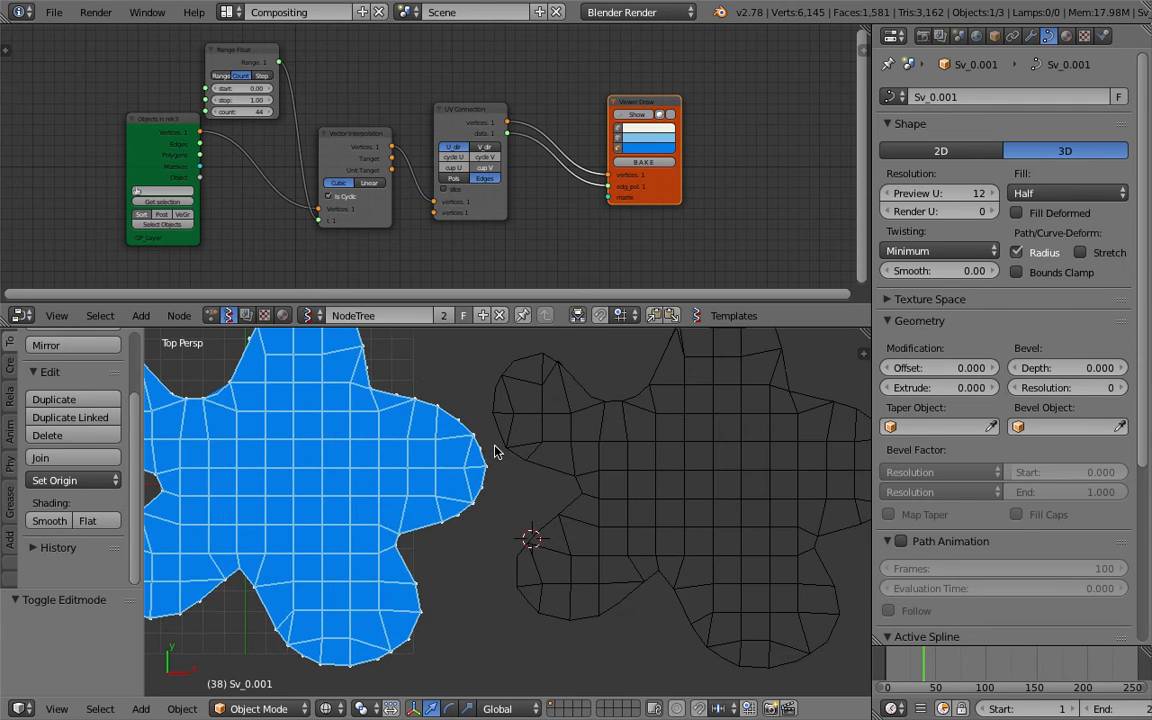
middle_click_drag(613, 447, 640, 460, "shift")
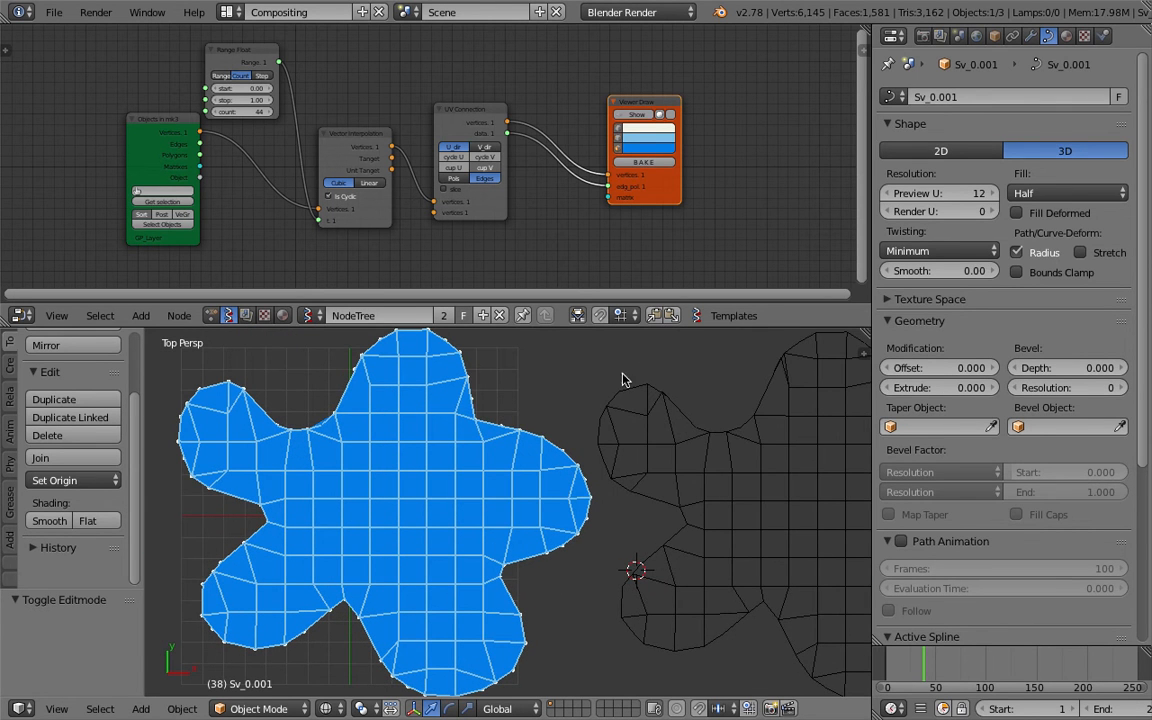
Step: Select the original Sv_0 curve beside the blue shape in the 3D view
right_click(638, 408)
key("Tab")
left_click(594, 420)
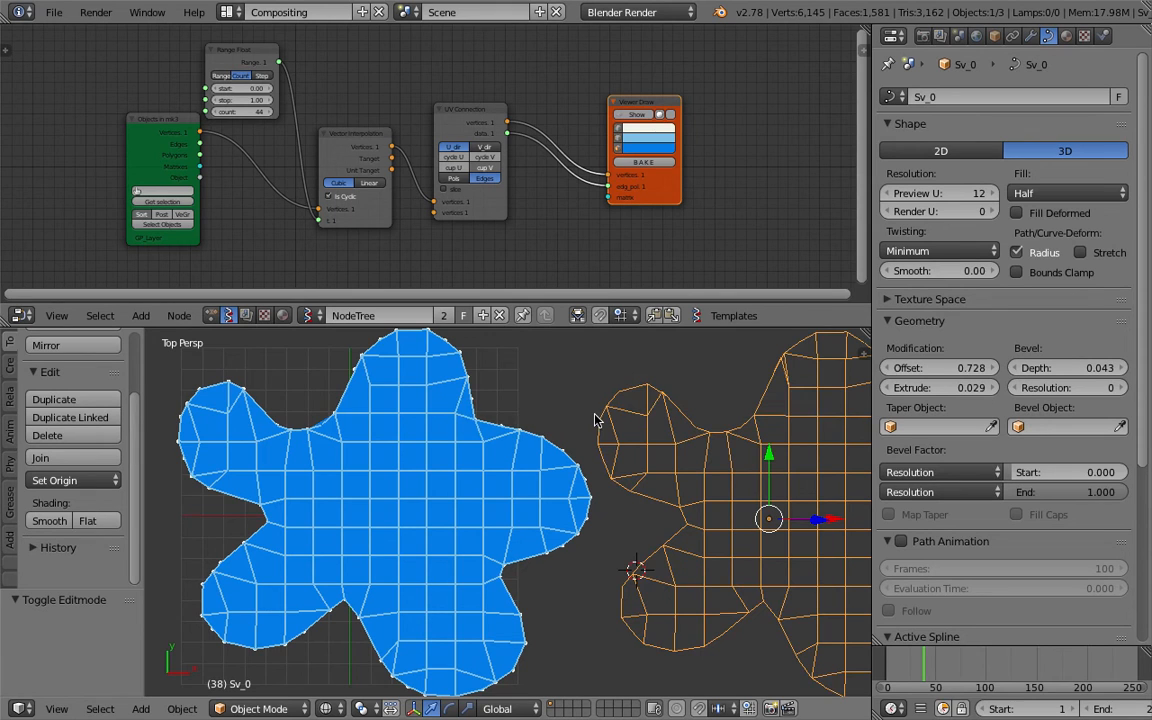
middle_click_drag(411, 429, 462, 428, "shift")
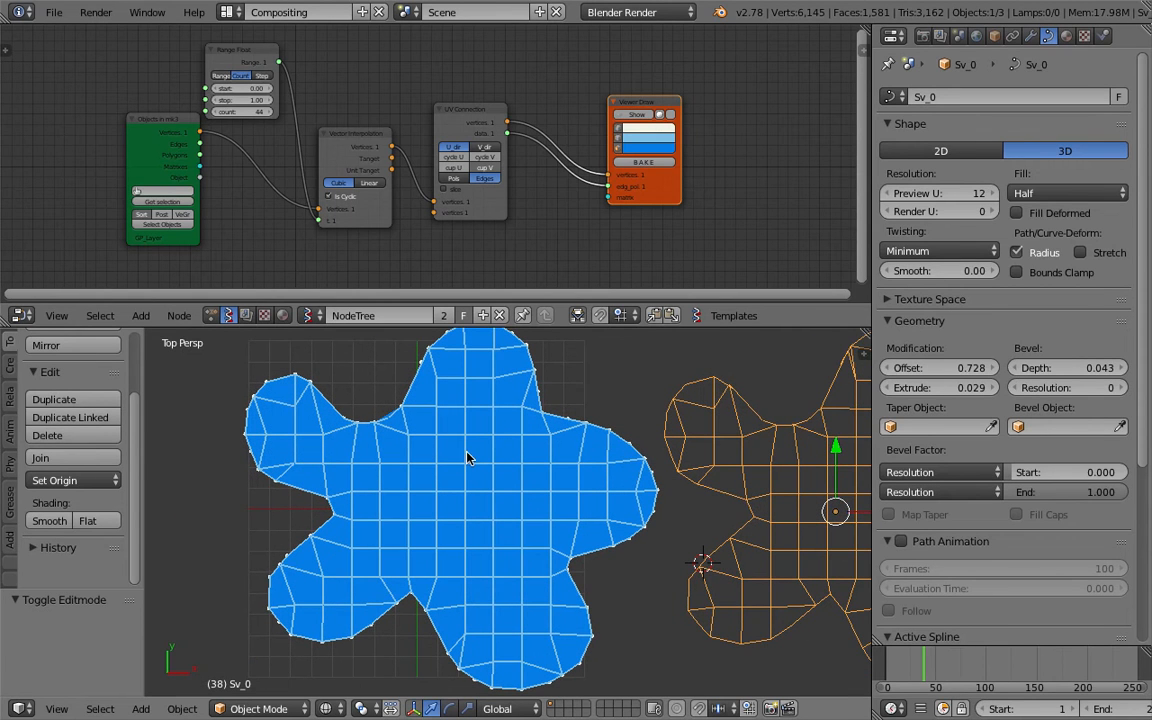
Step: Spread out the Objects in, Range Float, Vector Interpolation, UV Connection and Viewer Draw nodes in NodeTree
middle_click_drag(251, 134, 364, 171)
scroll(330, 170, "up", 2)
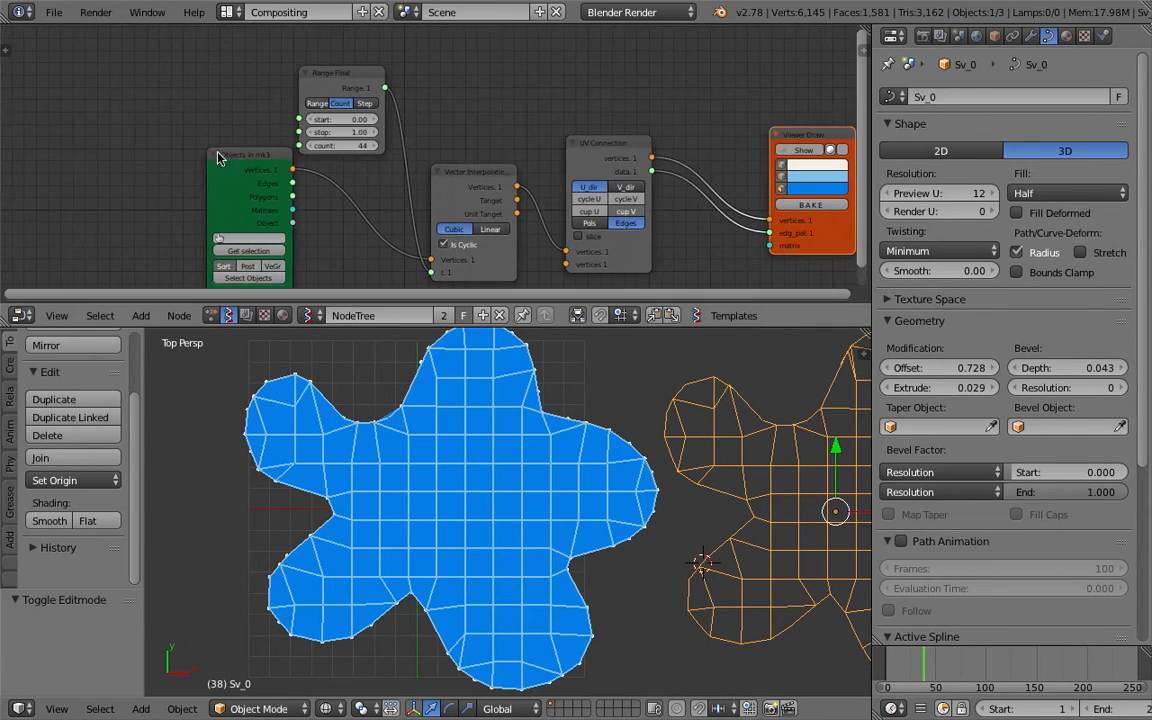
left_click_drag(241, 155, 125, 134)
left_click_drag(443, 169, 414, 110)
middle_click_drag(460, 146, 443, 147)
left_click_drag(286, 73, 194, 41)
left_click_drag(578, 140, 565, 94)
middle_click_drag(580, 108, 481, 112)
left_click_drag(682, 141, 772, 129)
middle_click_drag(654, 149, 584, 167)
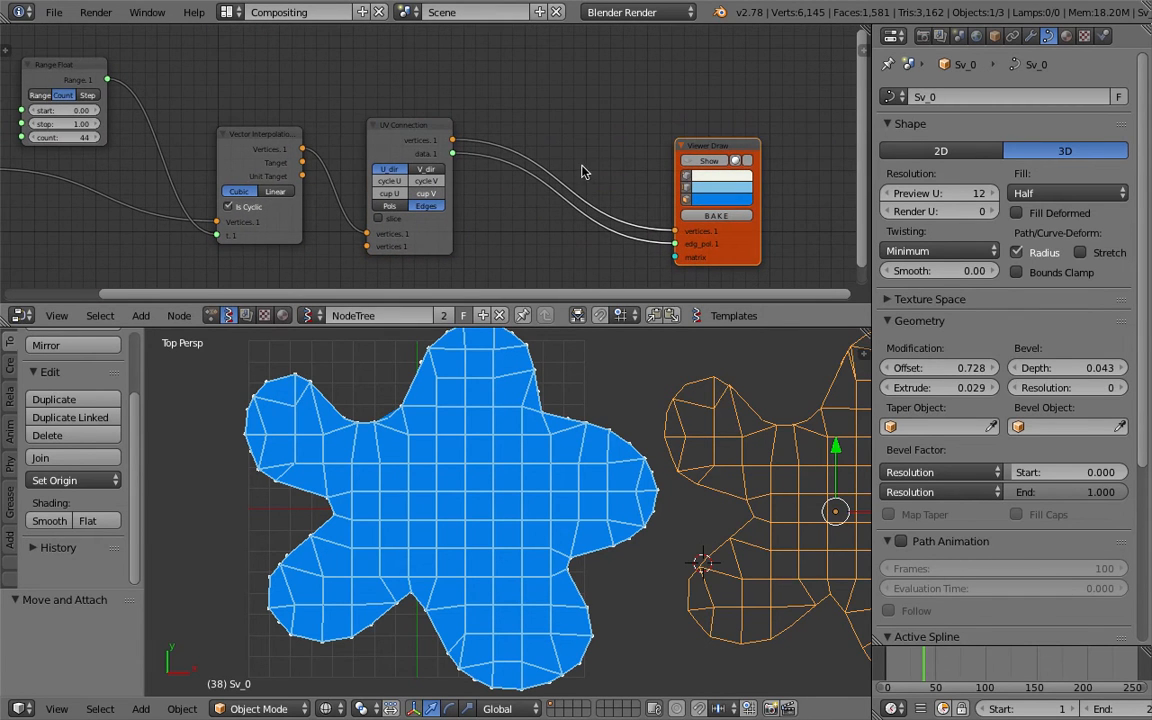
Step: Switch the node editor to NodeTree.001 and enlarge its area to make room for more nodes
left_click(307, 316)
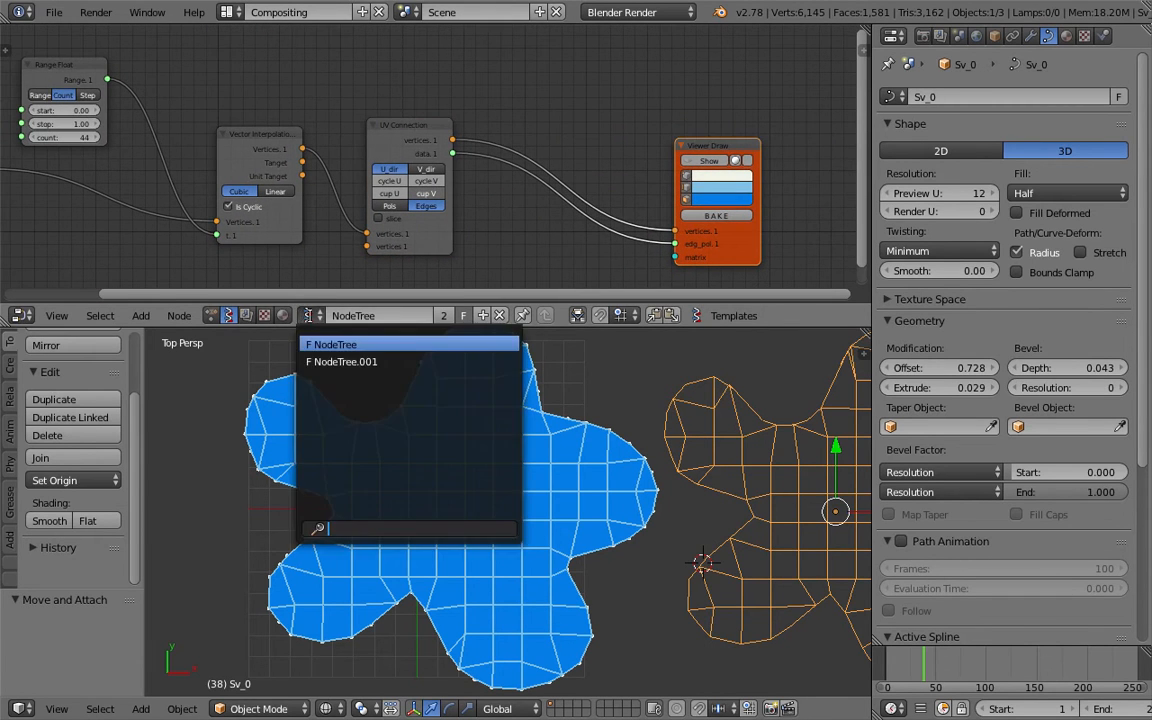
left_click(390, 360)
key("ctrl+s")
left_click(593, 181)
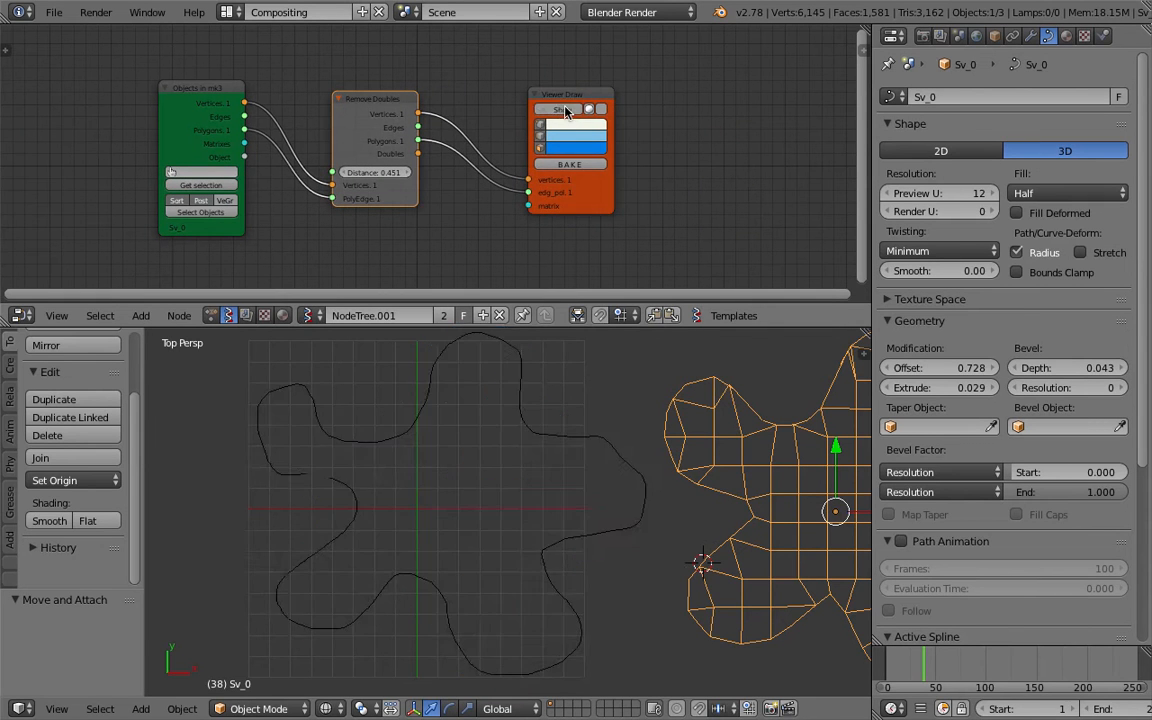
middle_click_drag(603, 115, 596, 346)
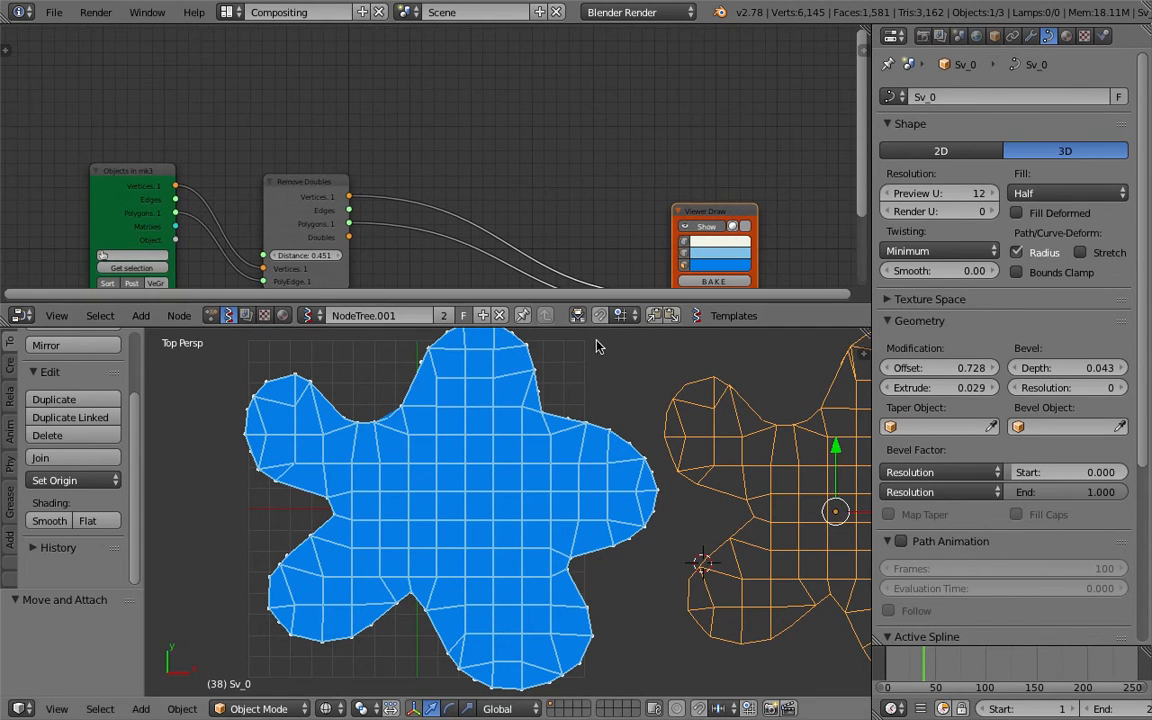
left_click_drag(593, 327, 593, 396)
scroll(532, 535, "down", 2)
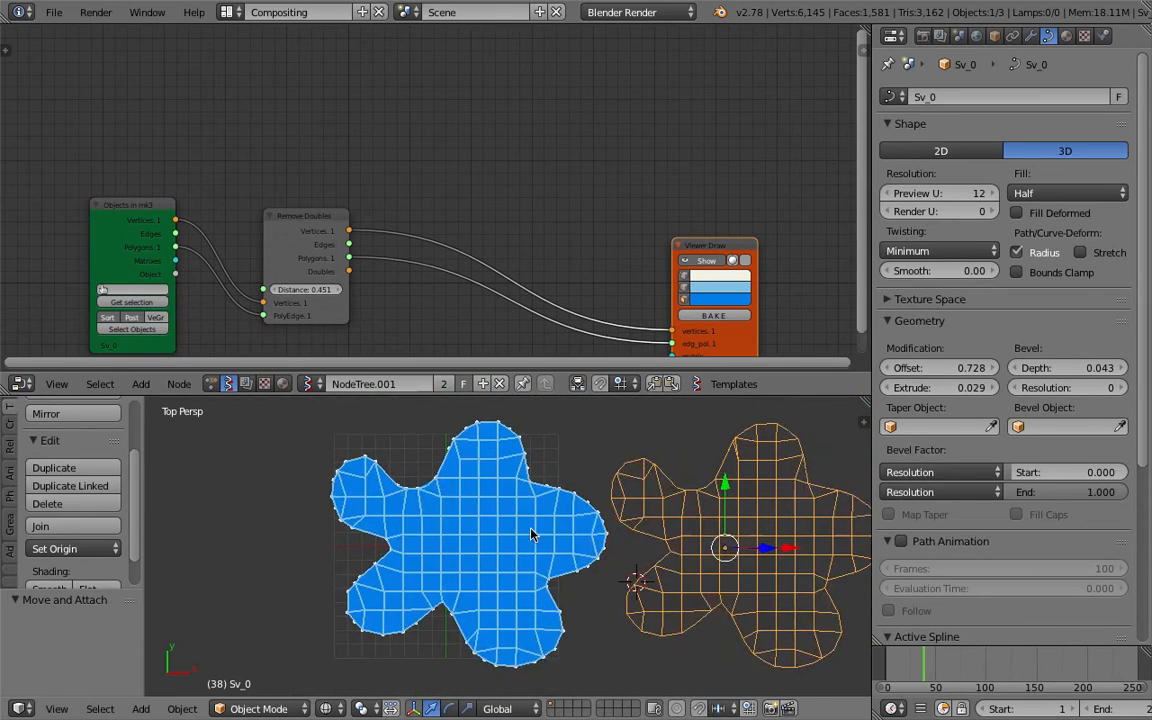
Step: Add an Offset node above the links between Remove Doubles and Viewer Draw
key("shift+a")
left_click(478, 145)
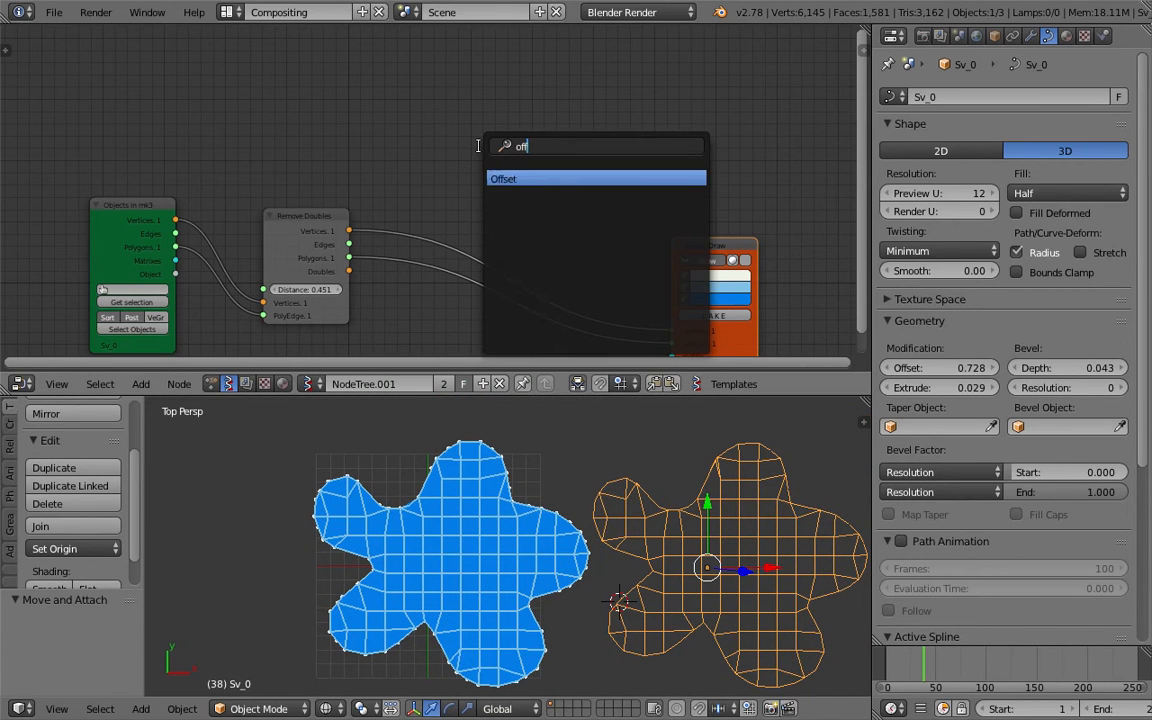
type("off")
key("Return")
left_click(540, 100)
Step: Add an Inset Special node and place it below the main node chain
key("shift+a")
left_click(694, 113)
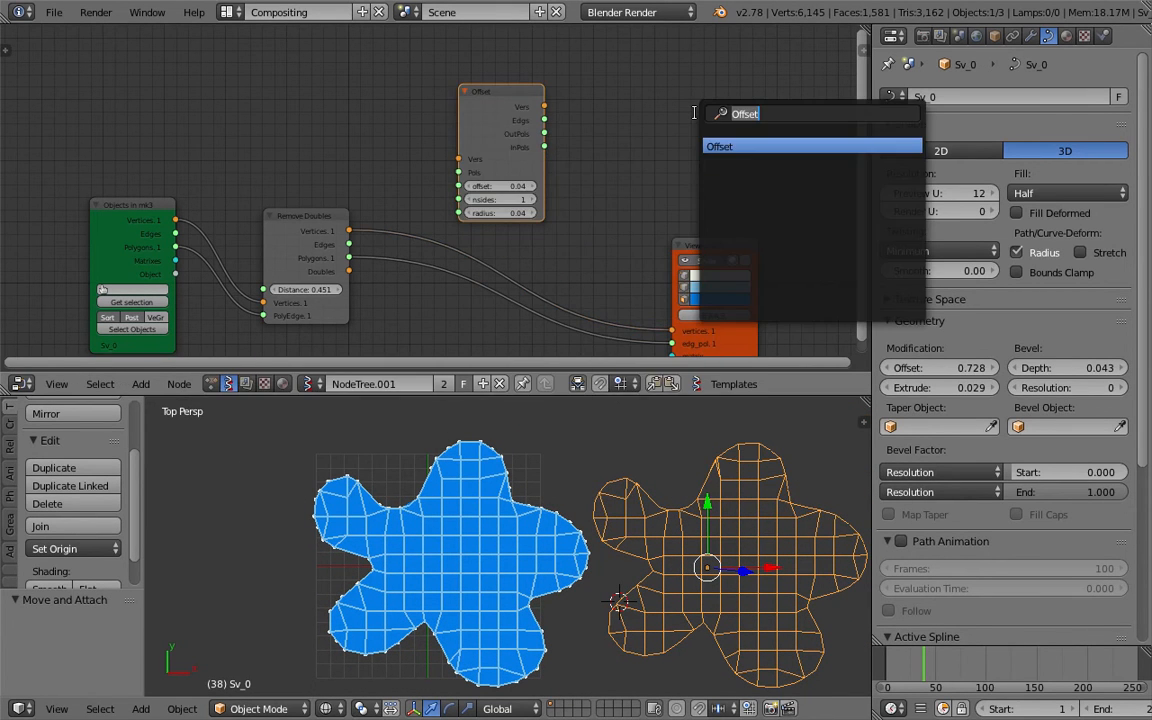
type("inse")
key("Return")
left_click(560, 92)
scroll(620, 113, "down", 2)
left_click_drag(620, 113, 476, 340)
scroll(537, 238, "up", 1)
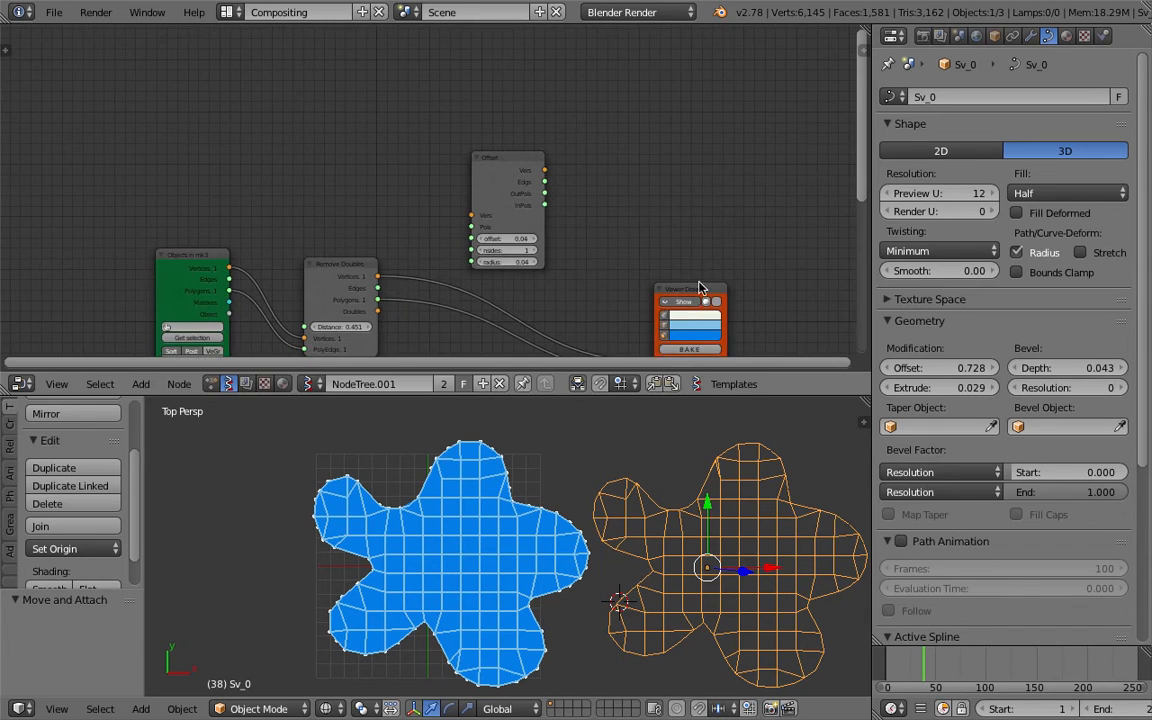
Step: Link Remove Doubles' vertices and polygons to Offset, and Offset's Vers and OutPols to Viewer Draw's vertices and edg_pol
left_click_drag(702, 288, 721, 204)
key("ctrl+s")
left_click(506, 205)
scroll(400, 270, "up", 1)
middle_click_drag(388, 273, 380, 178)
left_click_drag(366, 186, 466, 120)
left_click_drag(365, 210, 391, 190)
left_click_drag(463, 138, 466, 132)
left_click_drag(545, 71, 686, 188)
mouse_move(545, 96)
left_mouse_down()
mouse_move(635, 183)
mouse_move(686, 201)
left_mouse_up()
Step: Set the Offset node's offset to 0.13 to widen the lattice strips
scroll(549, 550, "up", 5)
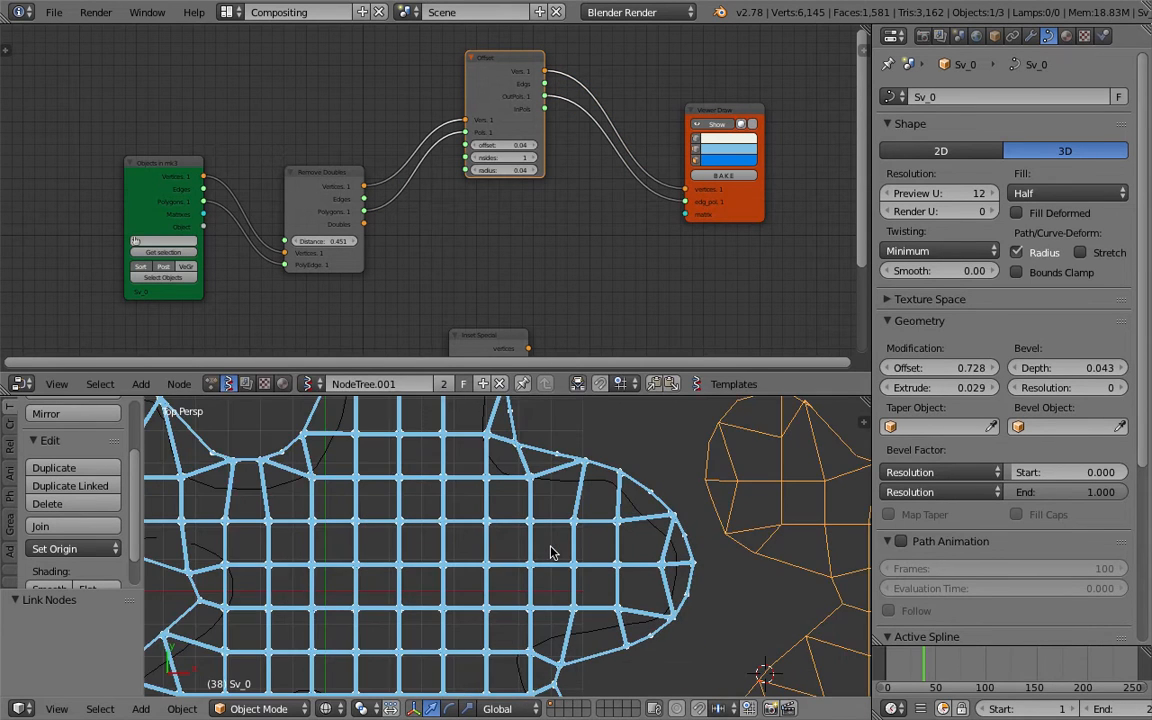
scroll(578, 529, "up", 5)
scroll(578, 529, "up", 16)
scroll(578, 529, "down", 19)
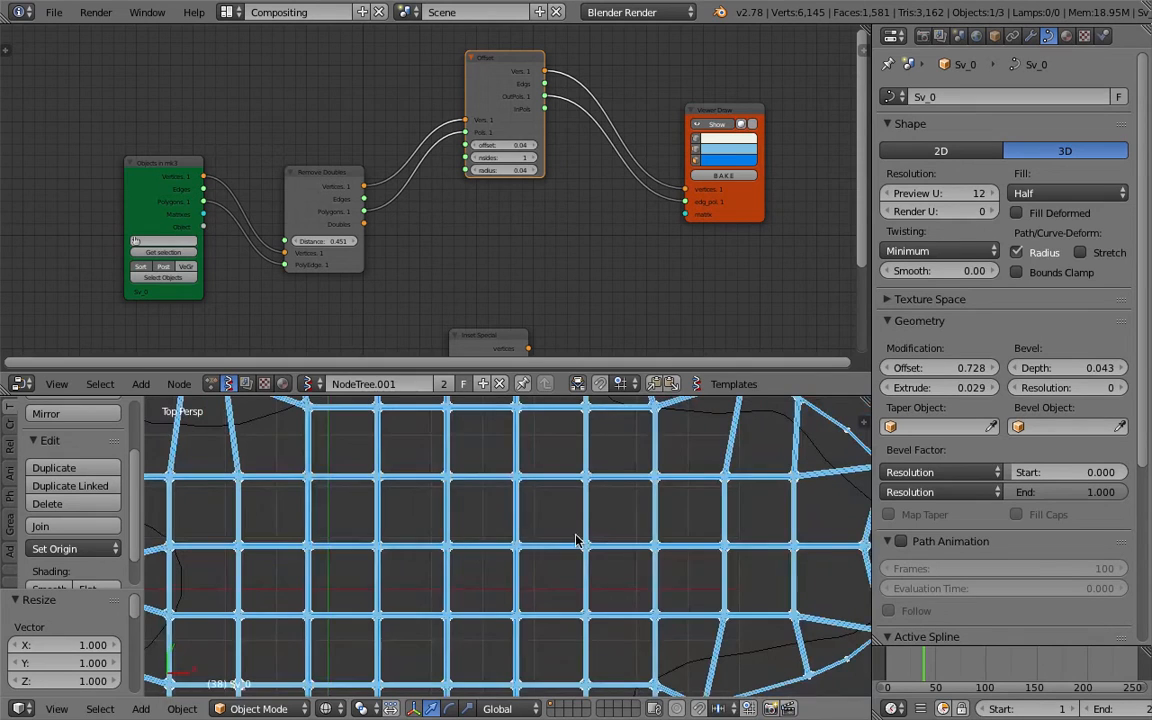
mouse_move(507, 148)
left_mouse_down()
mouse_move(580, 148)
mouse_move(519, 148)
left_mouse_up()
scroll(594, 532, "down", 6)
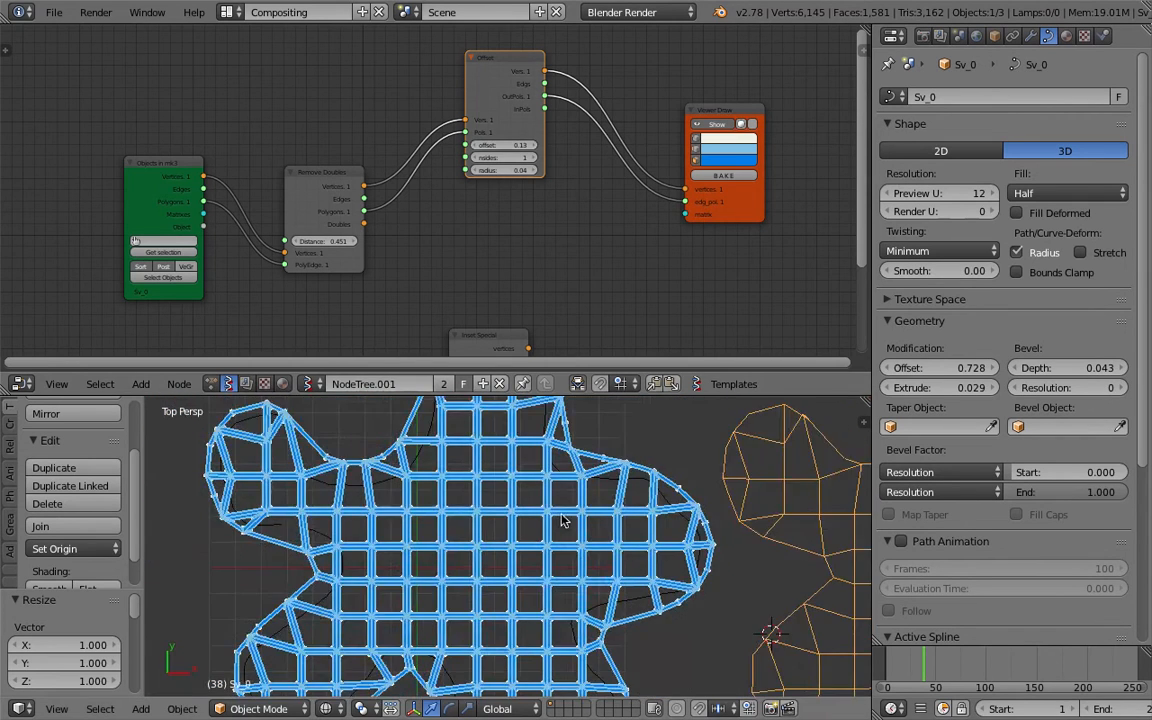
Step: Bake the lattice from Viewer Draw and move the baked mesh about 20.8 units along negative X
left_click(723, 175)
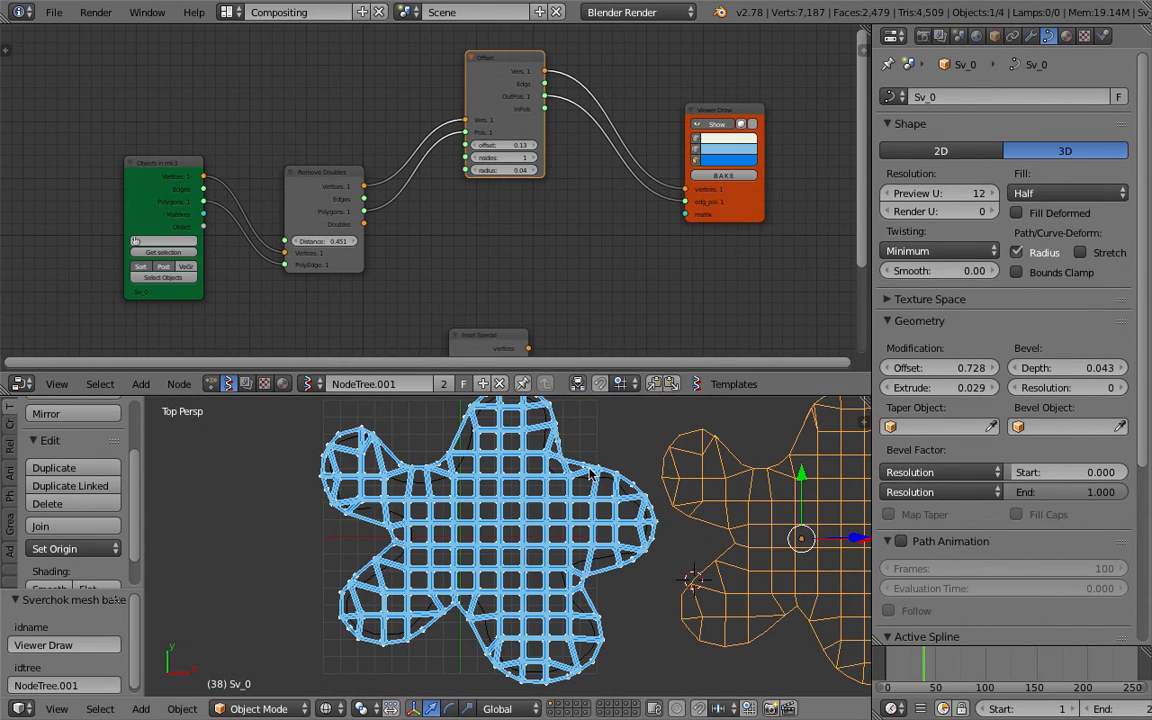
key("g")
left_click(370, 517)
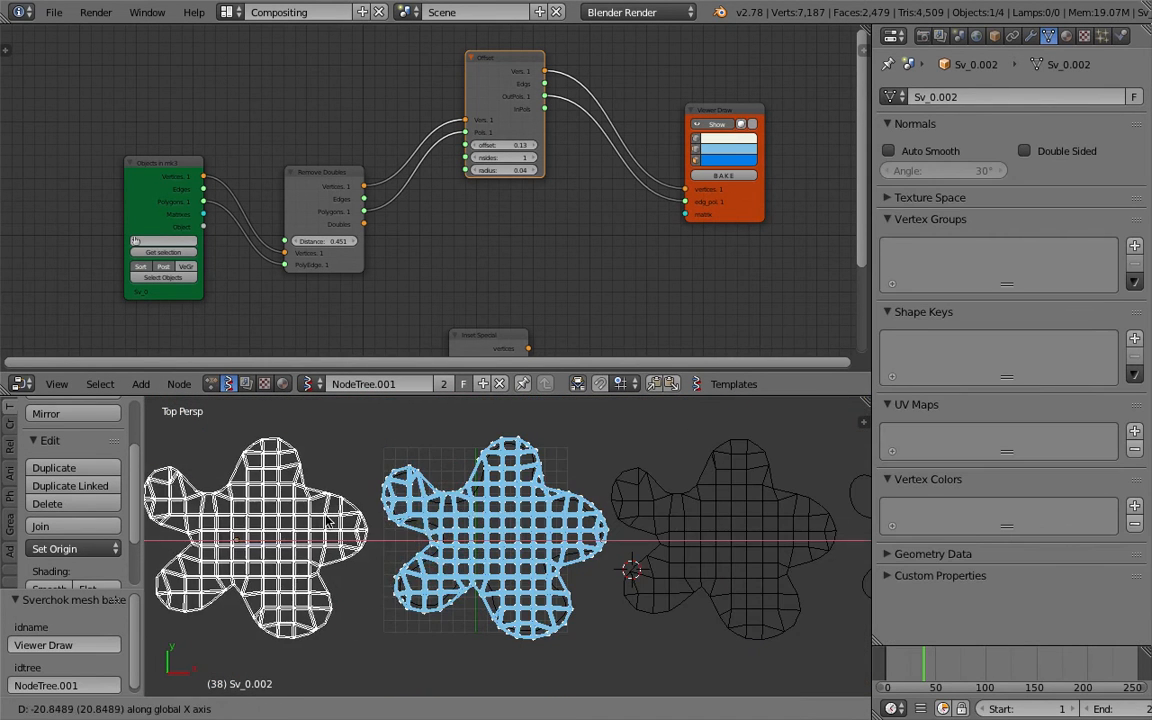
Step: Deselect everything and examine the baked lattice's faces in solid shading from an angled view
key("a")
middle_click_drag(452, 569, 470, 491)
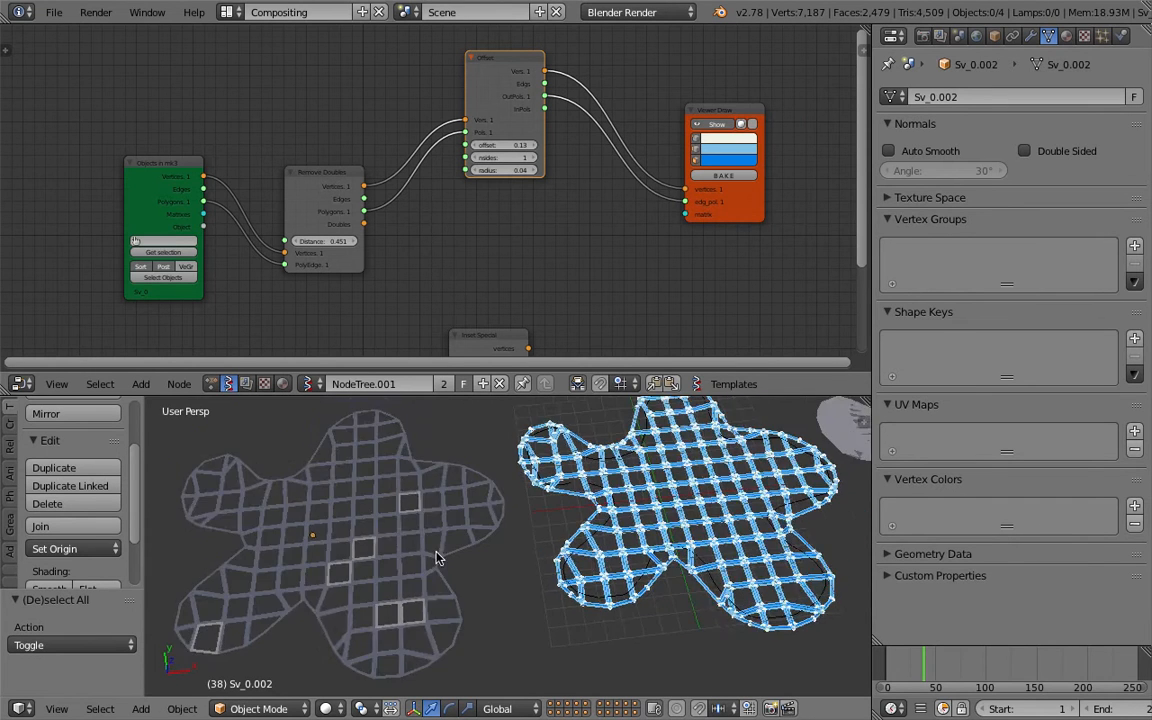
scroll(470, 491, "up", 5)
scroll(517, 562, "up", 3)
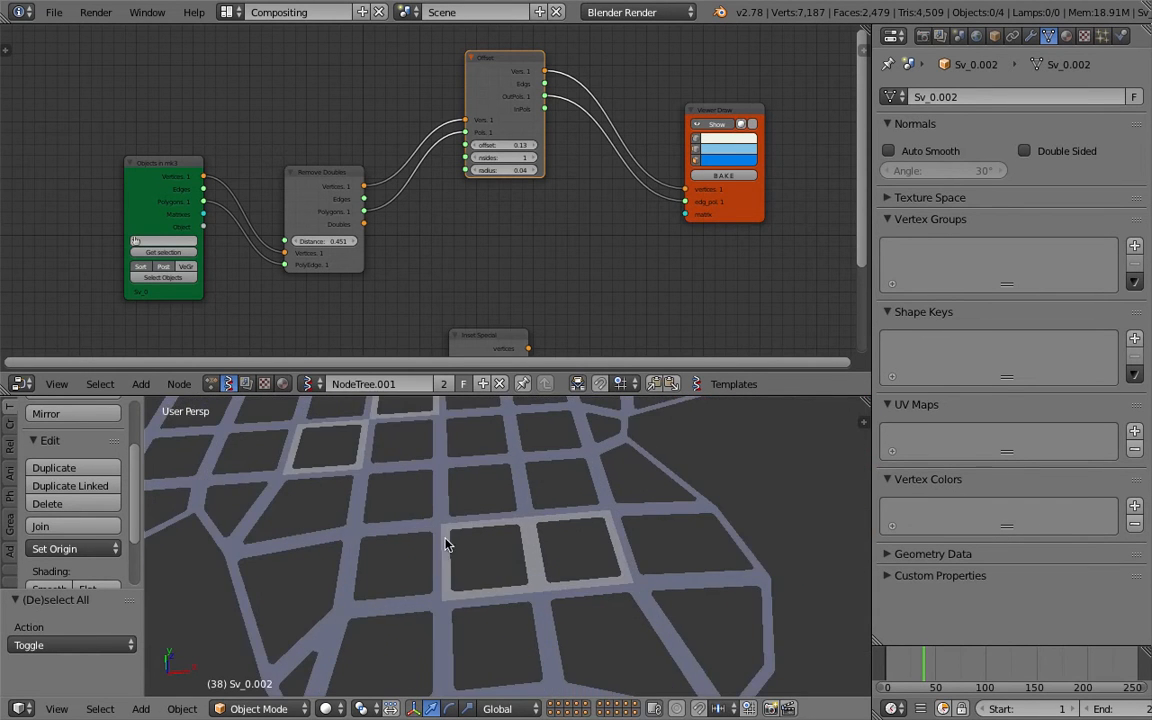
scroll(446, 543, "down", 10)
middle_click_drag(495, 600, 610, 480)
Step: Link Offset's InPols output to Viewer Draw's edg_pol in place of OutPols, and save the file
scroll(512, 176, "up", 1)
left_click_drag(505, 60, 493, 77)
left_click_drag(552, 112, 560, 120)
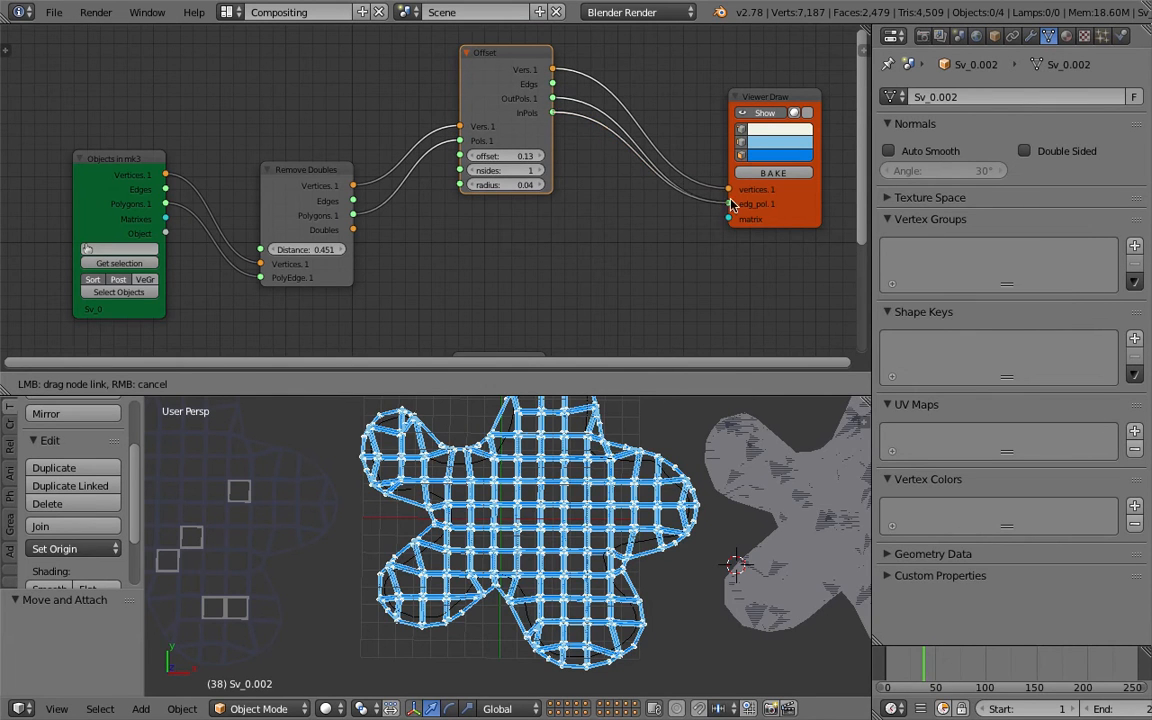
left_click_drag(731, 205, 729, 204)
scroll(558, 513, "up", 5)
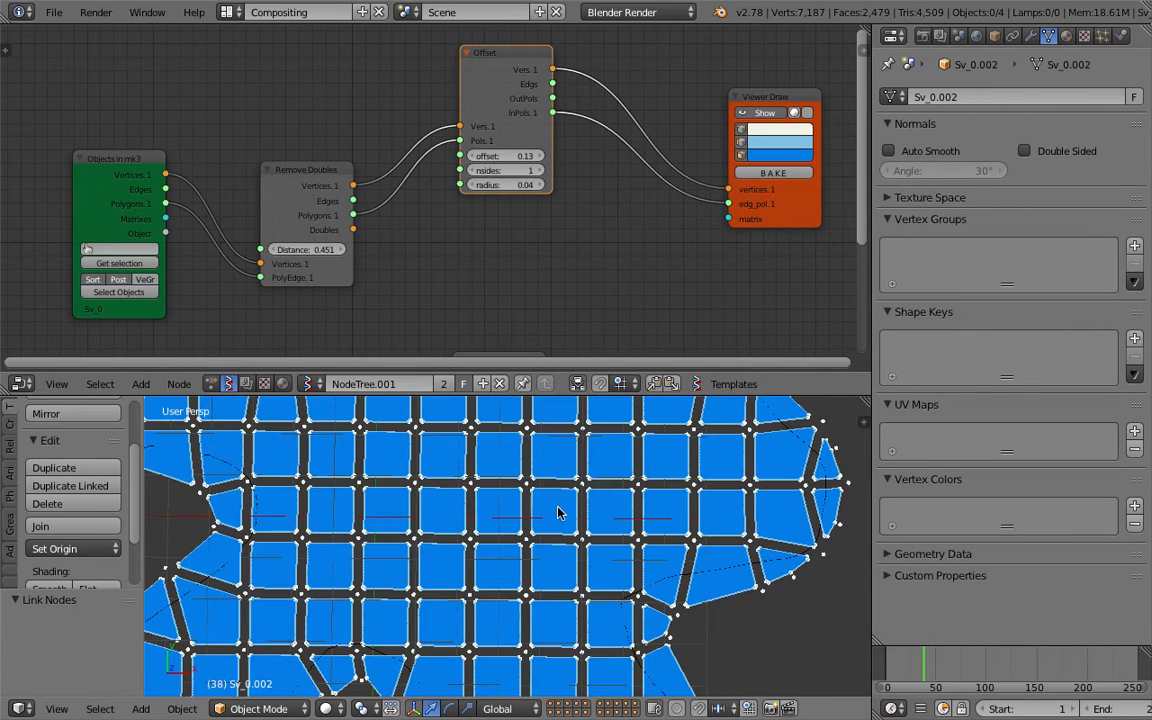
scroll(530, 543, "down", 3)
key("ctrl+s")
left_click(490, 532)
Step: Move Viewer Draw closer to Offset, then show the separated polygons from the top view and save the file
middle_click_drag(490, 532, 515, 520)
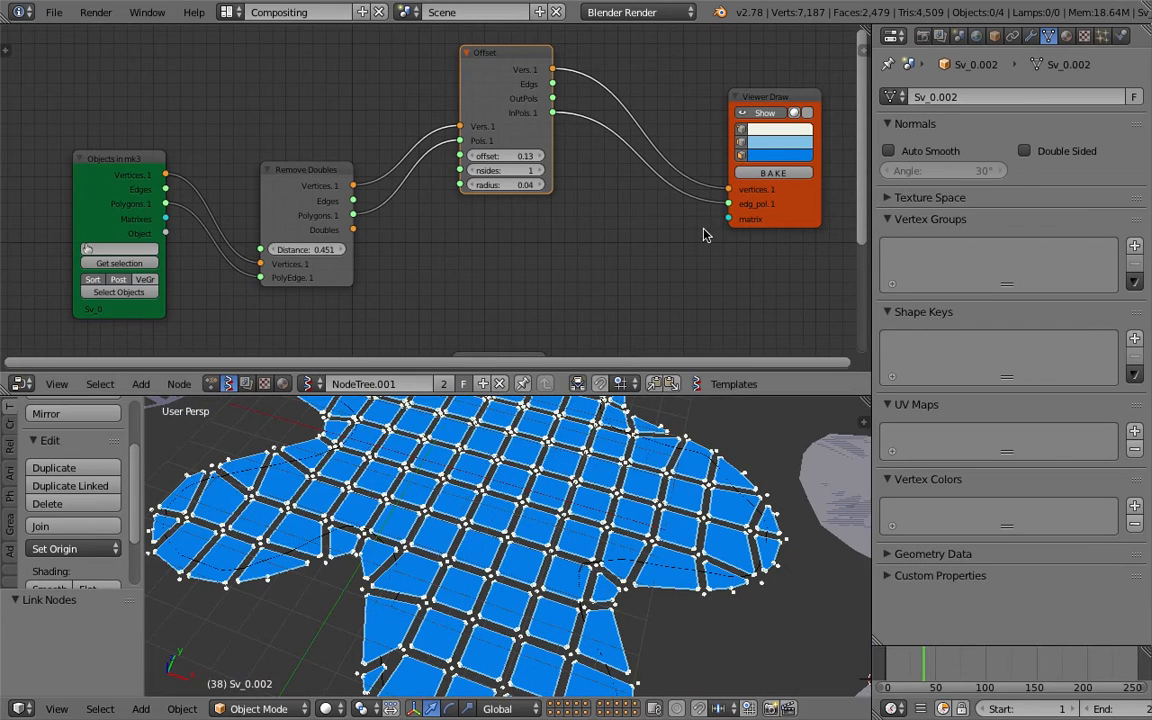
left_click_drag(745, 97, 689, 96)
scroll(518, 596, "down", 4)
middle_click_drag(518, 596, 478, 550)
left_click(57, 710)
left_click(92, 625)
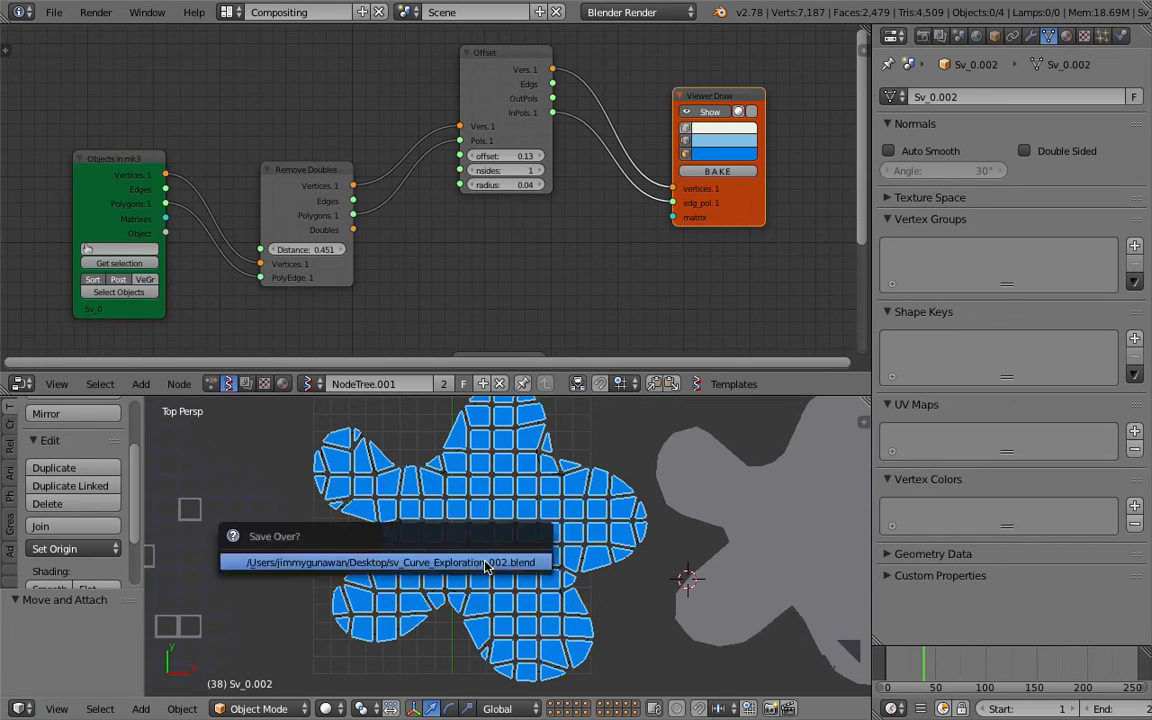
Step: Make room before Offset and insert a Randomize input vertices node on the vertices link from Remove Doubles
left_click_drag(503, 70, 523, 109)
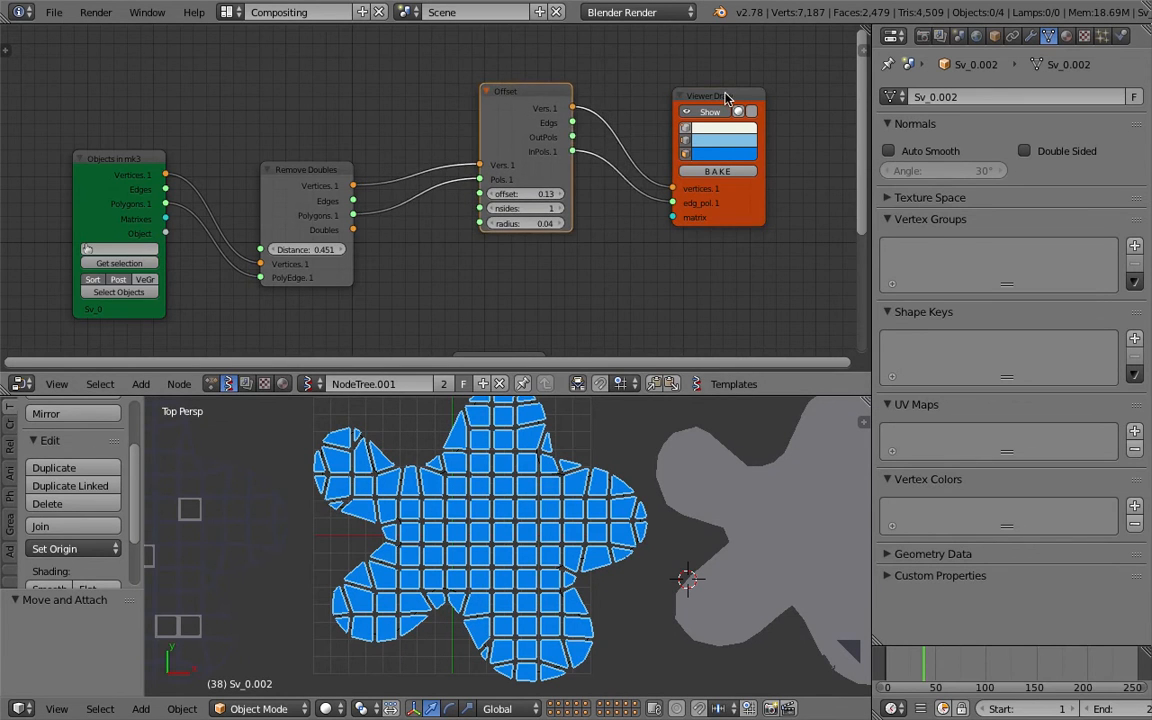
left_click_drag(726, 98, 799, 103)
left_click_drag(519, 97, 556, 108)
key("shift+a")
left_click(368, 85)
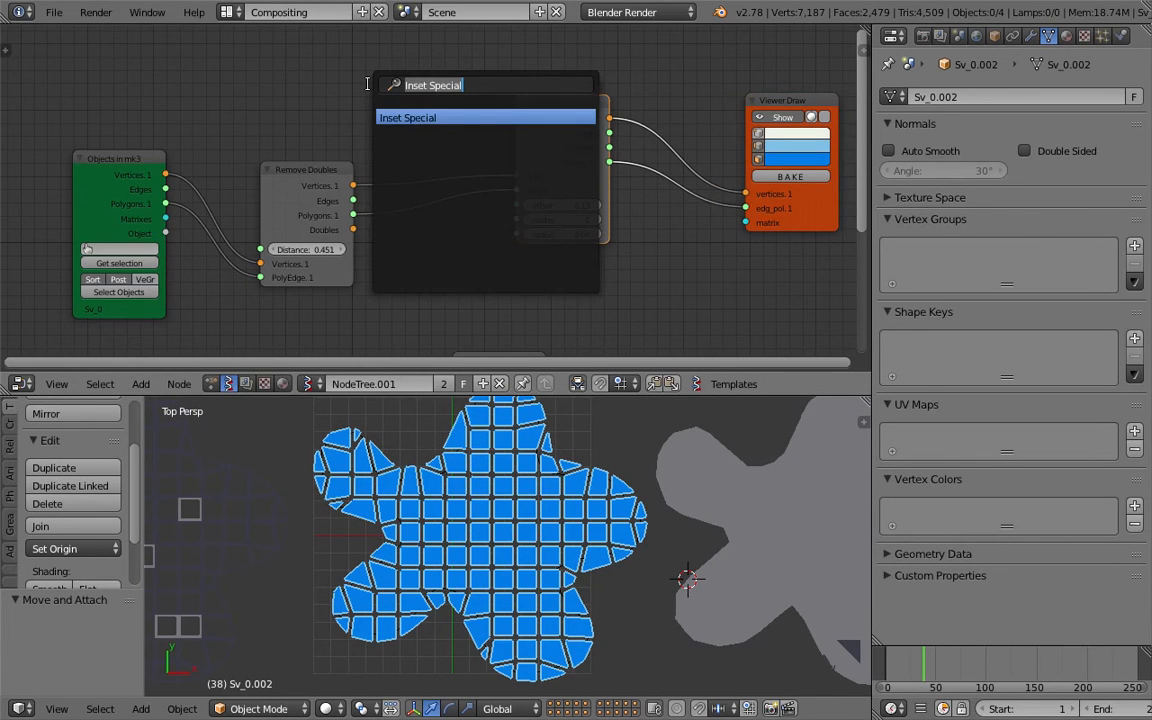
type("random")
key("Down")
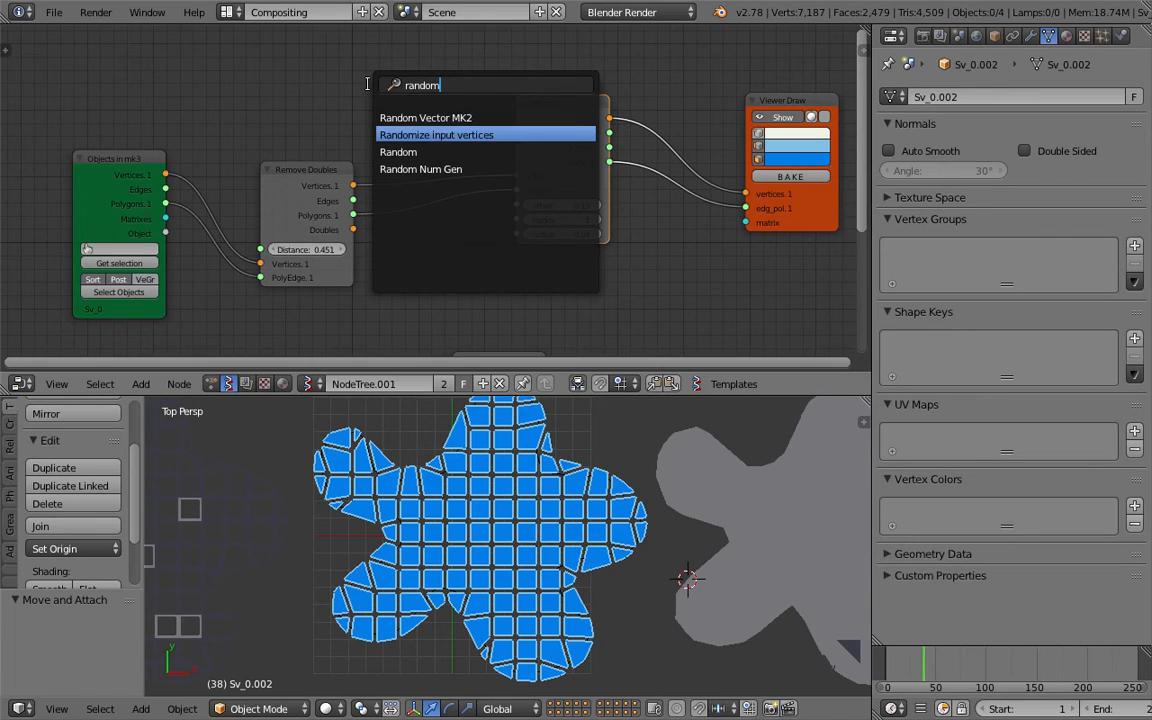
key("Return")
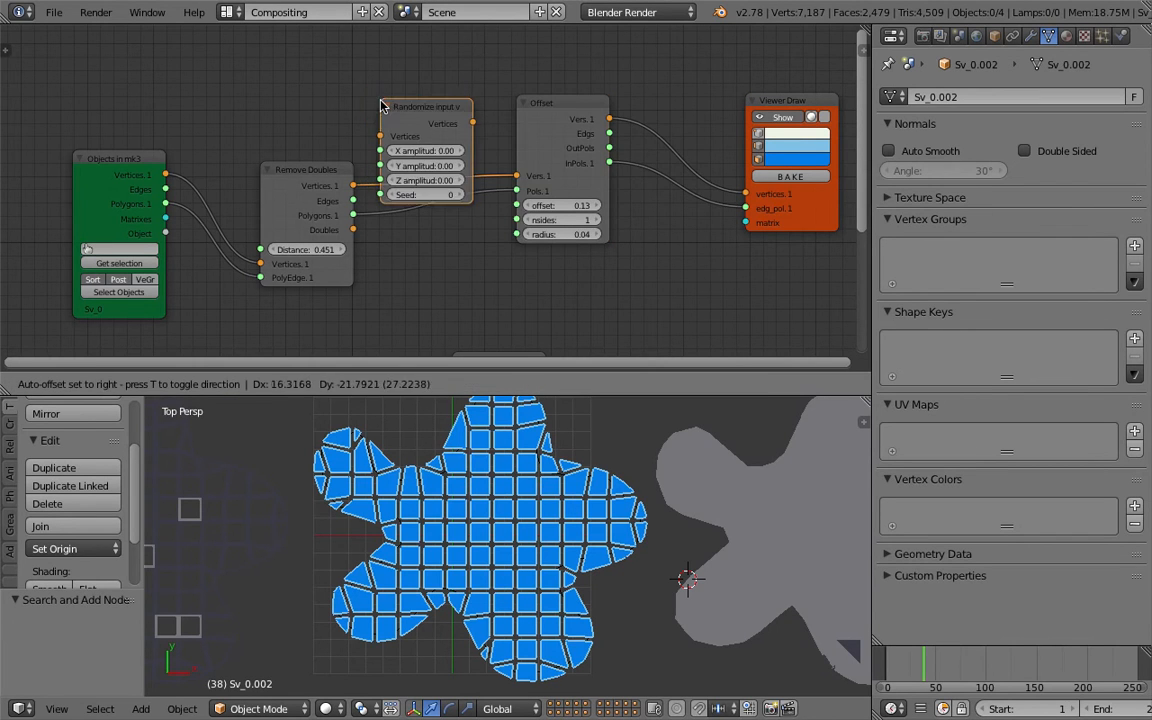
left_click(428, 125)
Step: Set the Randomize node's X and Y amplitudes to 0.27 and its seed to 20, and save the file
left_click_drag(456, 128, 495, 173)
scroll(546, 523, "down", 2)
middle_click_drag(530, 516, 490, 512, "shift")
key("ctrl+s")
left_click(54, 12)
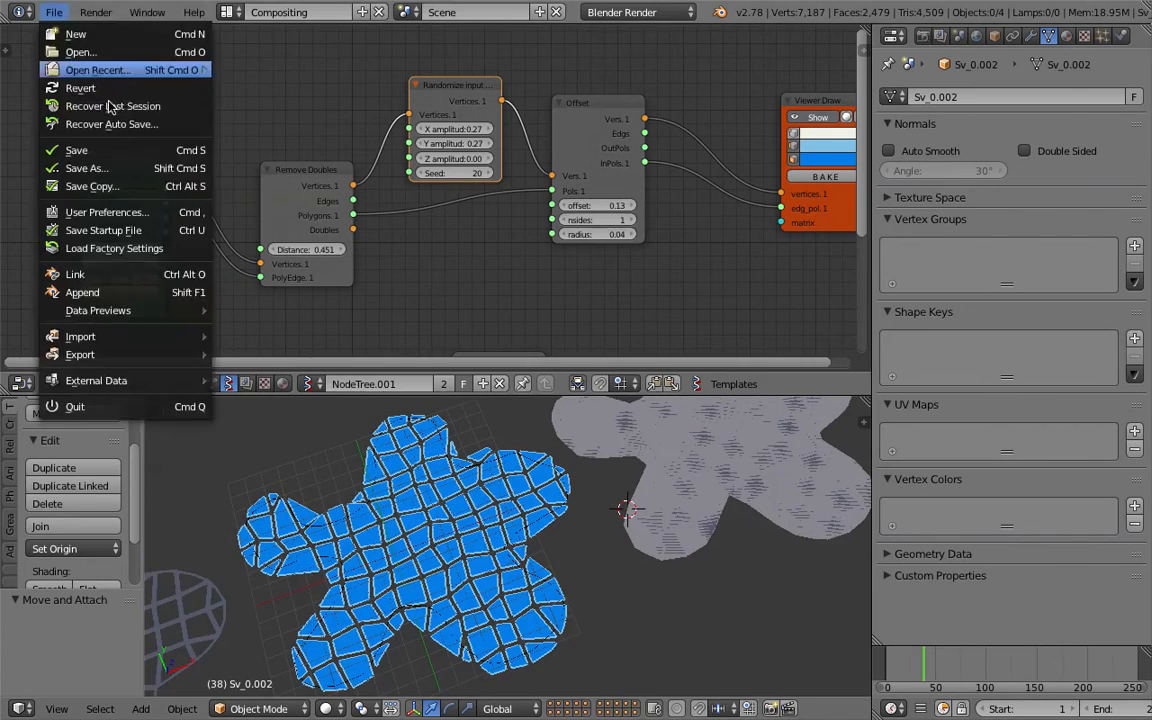
left_click(60, 150)
left_click(1047, 66)
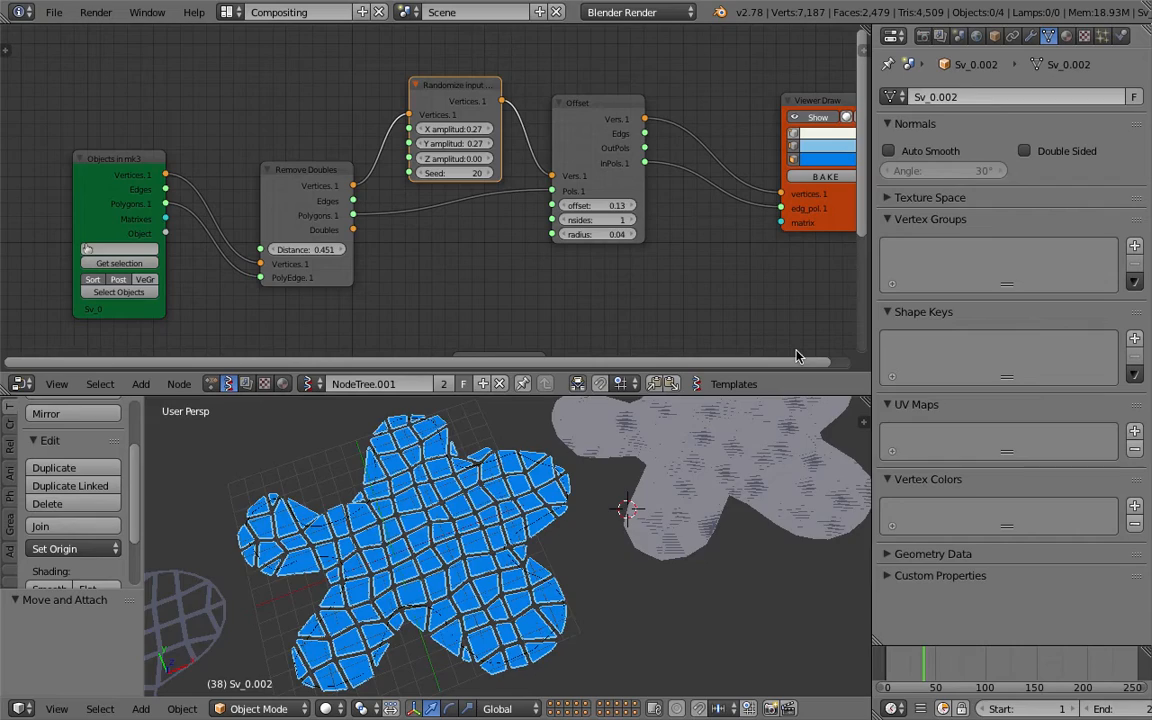
key("ctrl+s")
left_click(630, 479)
Step: Try a radius of 0.43 on the Offset node and examine the rounded polygons
scroll(617, 488, "up", 5)
left_click_drag(605, 122, 611, 113)
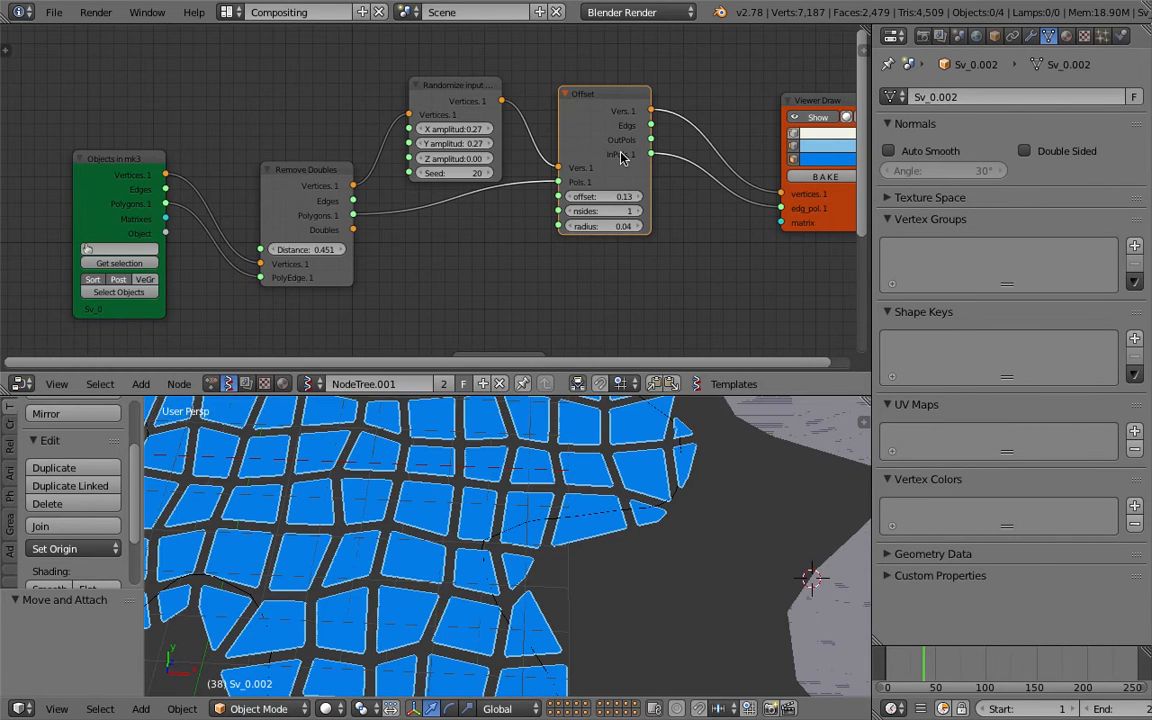
scroll(591, 442, "down", 5)
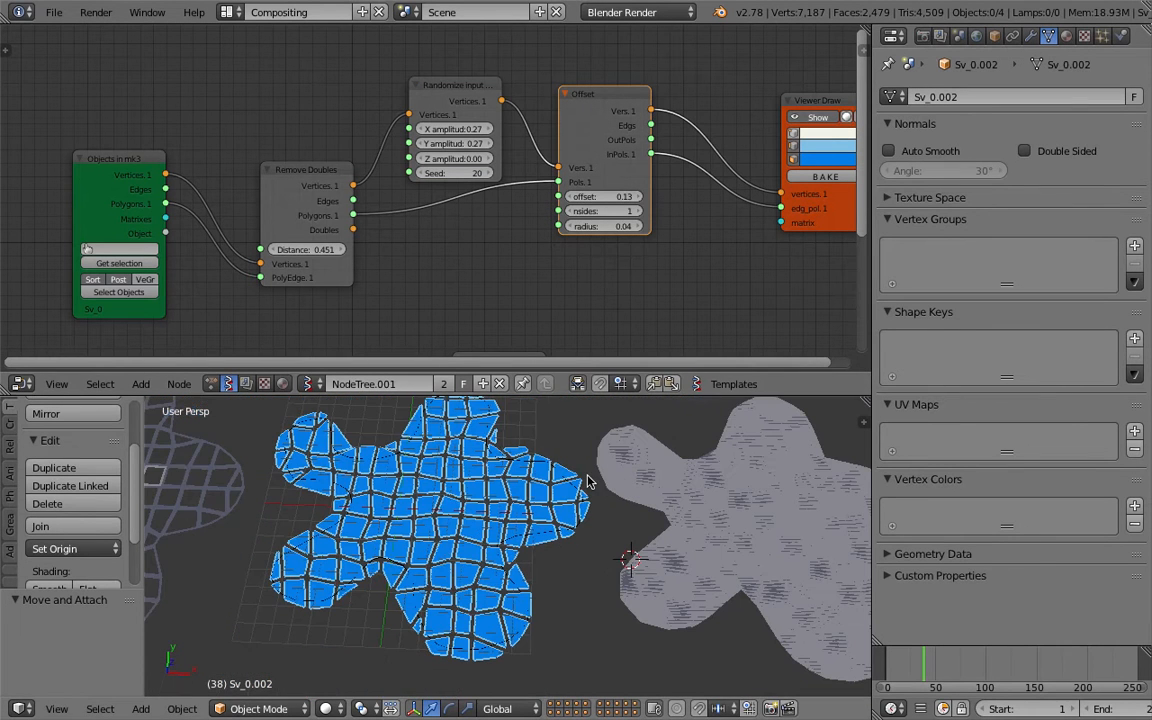
mouse_move(604, 196)
left_mouse_down()
mouse_move(660, 196)
mouse_move(590, 196)
mouse_move(610, 196)
left_mouse_up()
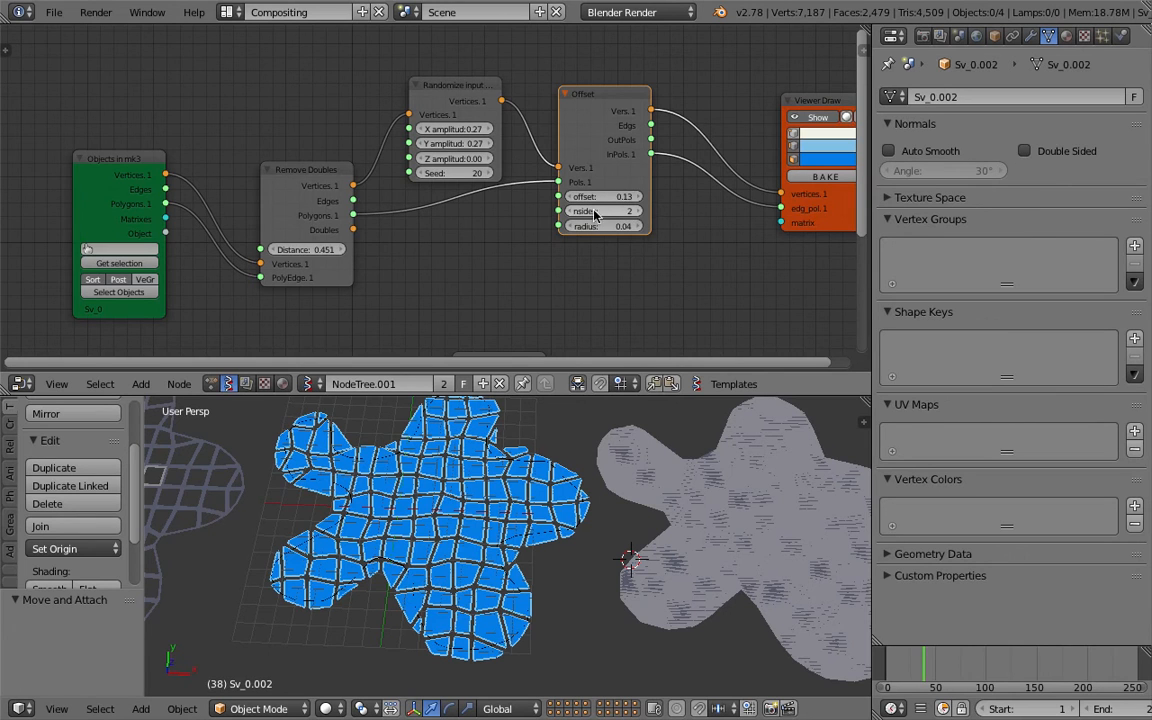
left_click_drag(604, 226, 682, 226)
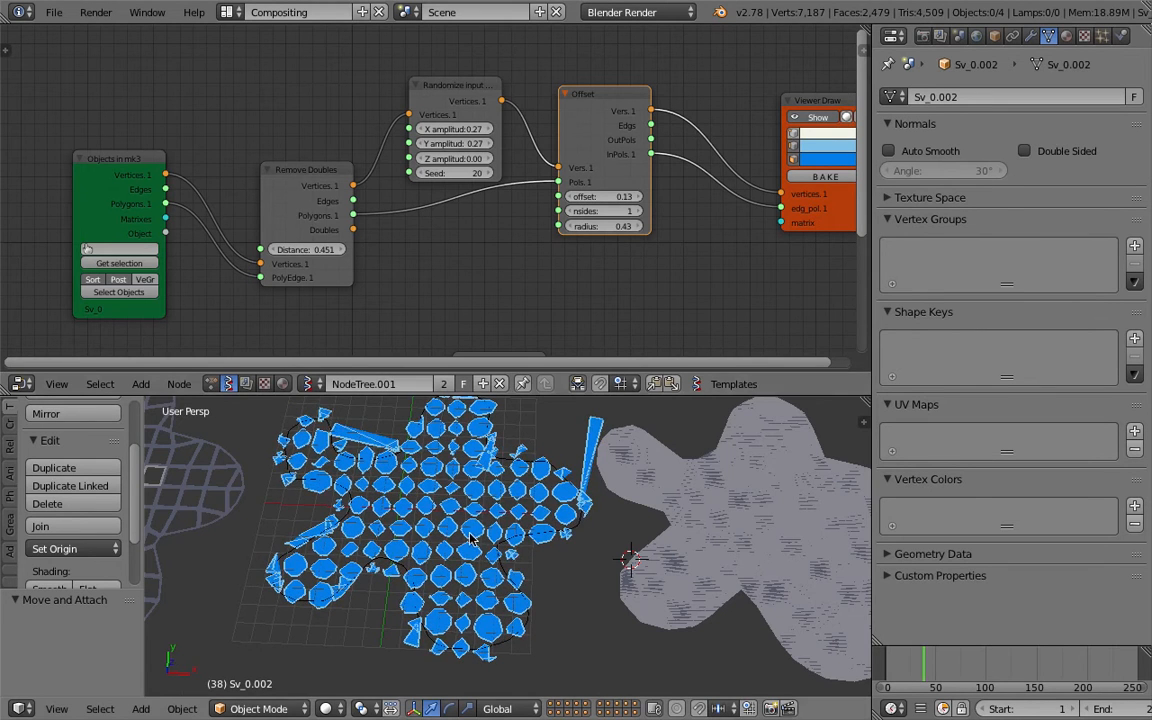
scroll(470, 540, "up", 8)
middle_click_drag(434, 513, 692, 522)
scroll(654, 544, "down", 6)
Step: Reduce the Offset node's radius to its minimum of 0.0001 and save the file
left_click_drag(623, 230, 611, 227)
key("Return")
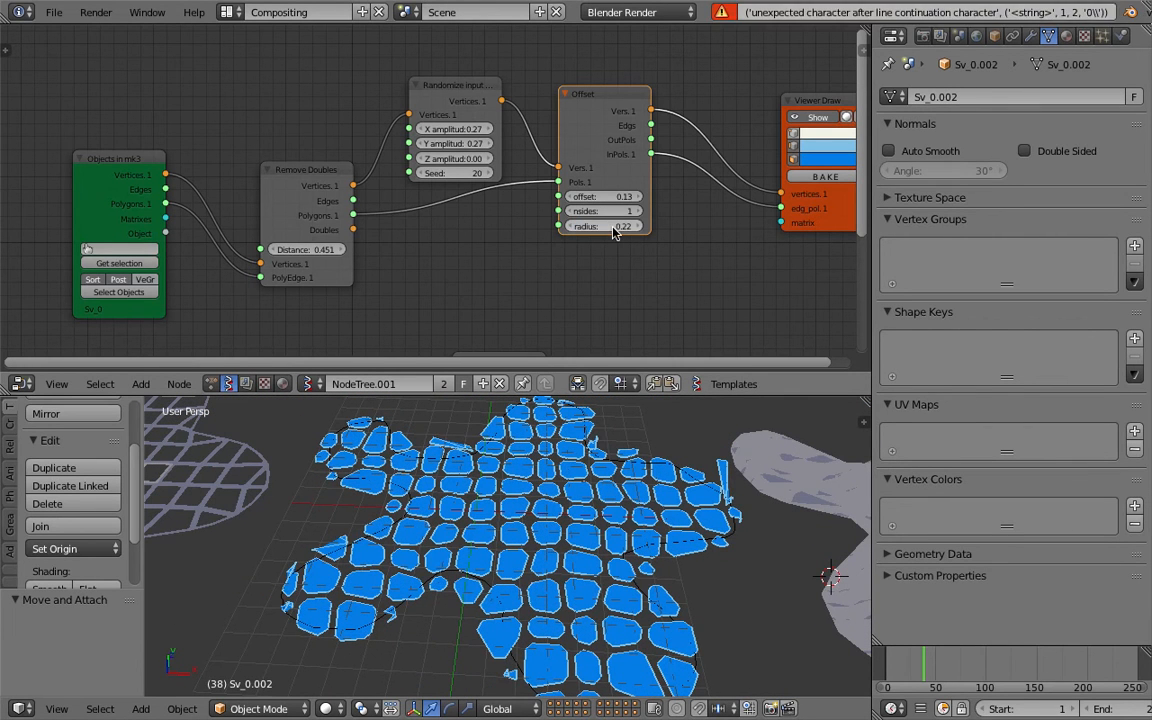
type("0")
key("Return")
key("ctrl+s")
left_click(614, 228)
middle_click_drag(611, 229, 435, 248)
key("ctrl+s")
left_click(437, 249)
Step: Rearrange the Viewer Draw, Offset and Randomize nodes to leave a wide gap between Offset and Viewer Draw
left_click_drag(625, 124, 755, 123)
middle_click_drag(707, 126, 622, 121)
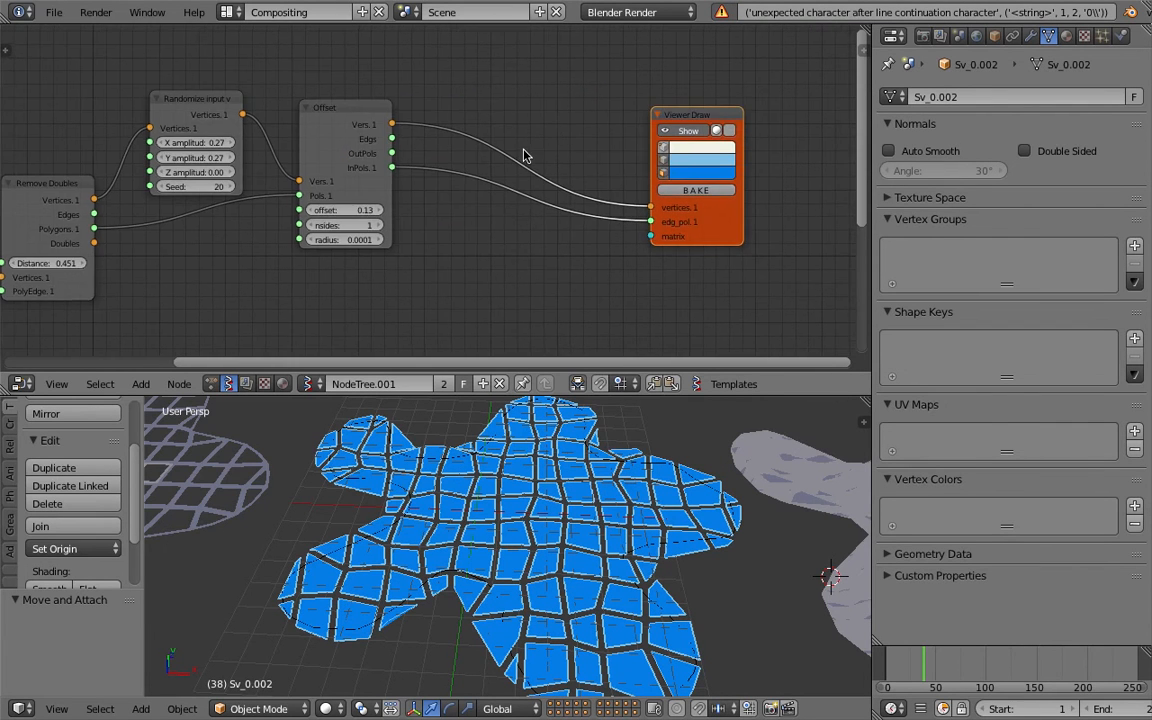
scroll(518, 148, "down", 1)
left_click(393, 112)
left_click_drag(393, 112, 450, 87)
left_click_drag(249, 106, 241, 88)
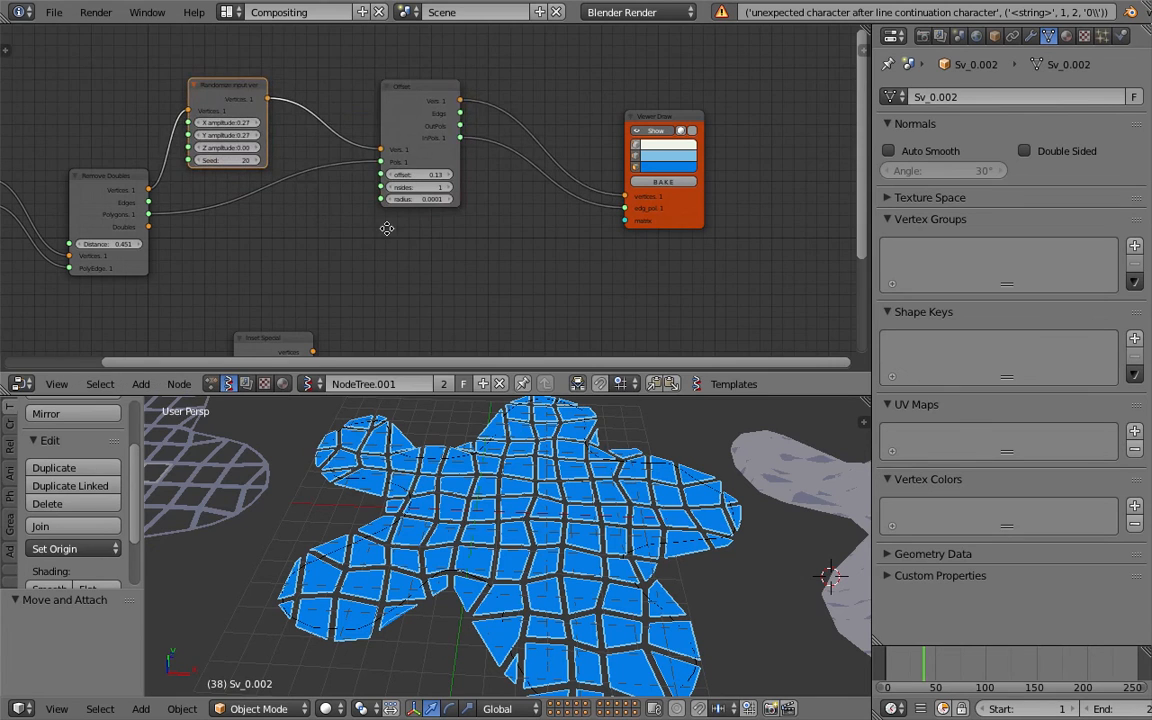
Step: Move the Inset Special node directly beneath the Offset node and save the file
middle_click_drag(404, 269, 411, 241)
left_click_drag(291, 316, 436, 213)
key("ctrl+s")
left_click(436, 195)
middle_click_drag(284, 86, 308, 110)
middle_click_drag(252, 179, 278, 144)
key("ctrl+s")
left_click(280, 145)
Step: Link the Randomize node's vertices and the Remove Doubles node's polygons to the matching Inset Special inputs
left_click_drag(328, 63, 357, 108)
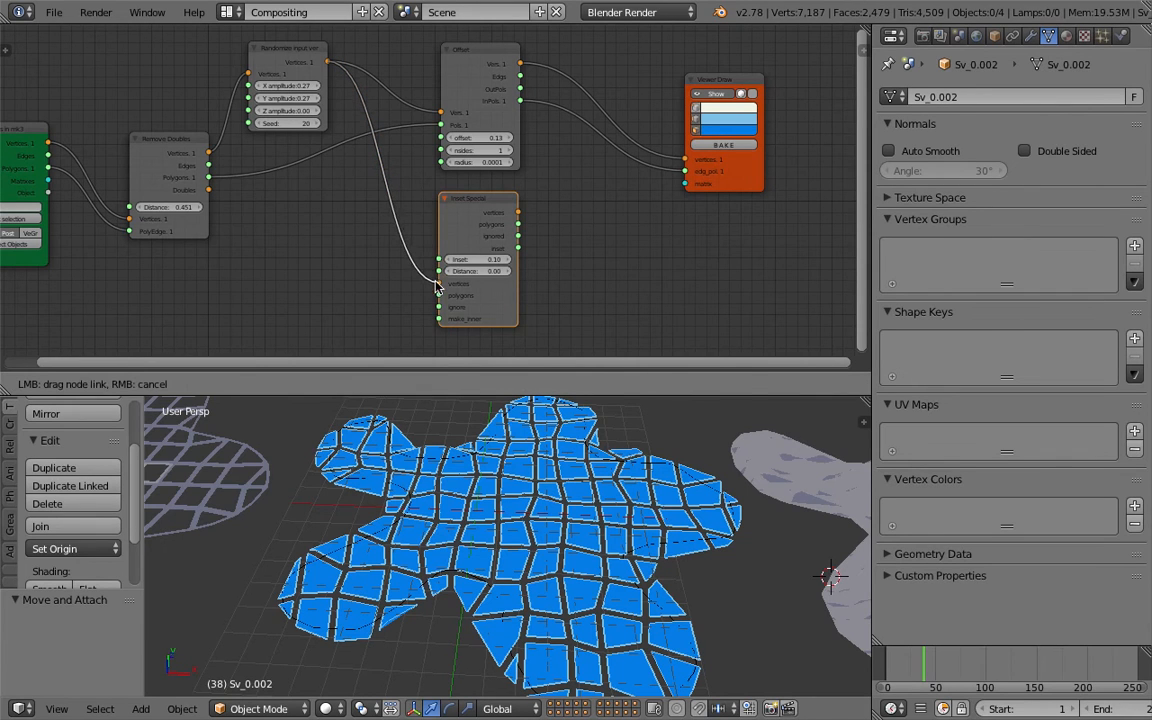
left_click_drag(436, 287, 438, 284)
left_click_drag(220, 178, 414, 272)
Step: Duplicate the Viewer Draw node and feed the copy with the Inset Special node's vertices and polygons outputs
left_click_drag(744, 176, 771, 144)
key("shift+d")
left_click(650, 278)
mouse_move(518, 212)
left_mouse_down()
mouse_move(594, 255)
mouse_move(571, 257)
mouse_move(594, 267)
left_mouse_up()
middle_click_drag(587, 525, 586, 543)
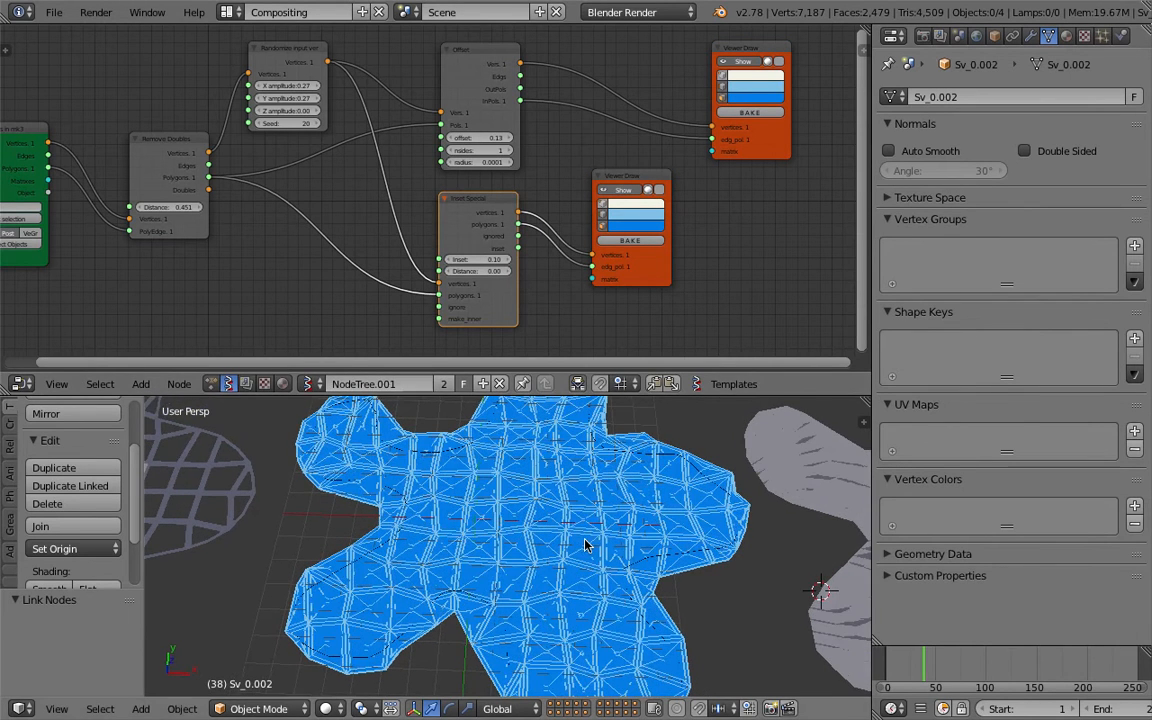
Step: Try an inset of 0.61 on the Inset Special node and save the file
left_click_drag(478, 259, 516, 259)
key("ctrl+s")
left_click(265, 221)
Step: Space out the Offset node and the lower Viewer Draw node, and save the file
middle_click_drag(336, 226, 326, 244)
left_click_drag(445, 75, 410, 65)
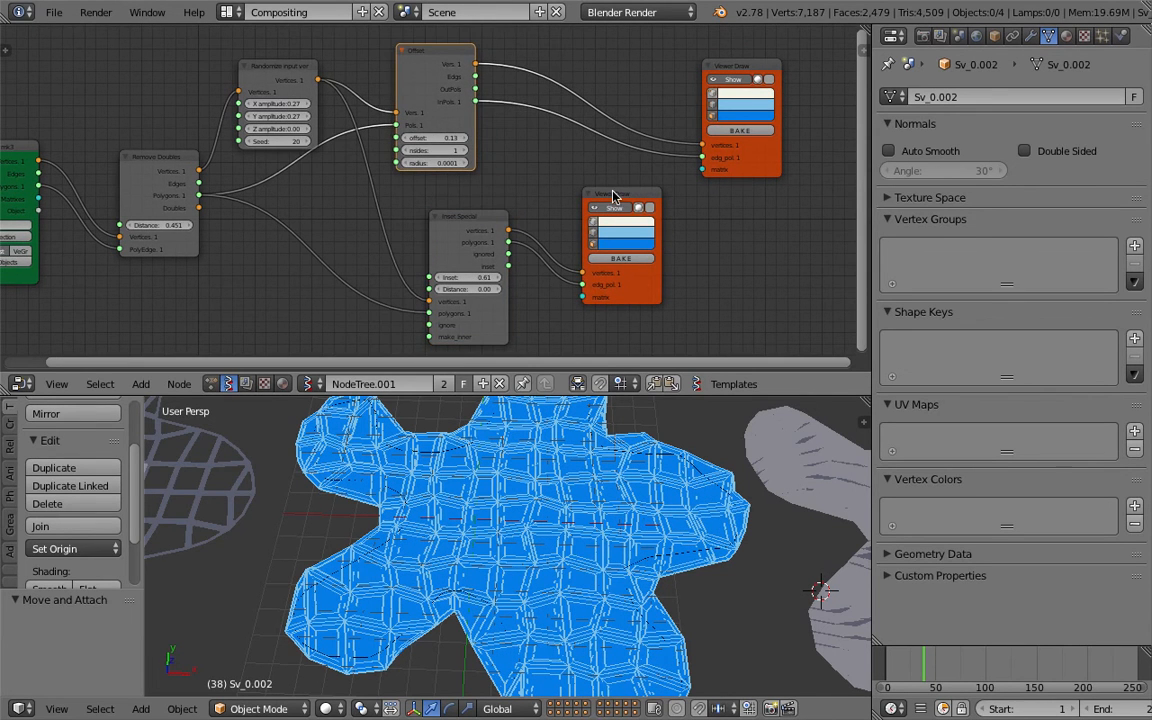
left_click_drag(610, 193, 669, 196)
scroll(600, 609, "up", 4)
key("ctrl+s")
left_click(600, 609)
scroll(470, 303, "up", 1)
Step: Try an inset of 0.40 and a distance of 4.26 on the Inset Special node and examine the raised polygons
middle_click_drag(468, 300, 453, 265)
left_click_drag(460, 252, 535, 263)
scroll(615, 571, "down", 6)
middle_click_drag(615, 571, 566, 547)
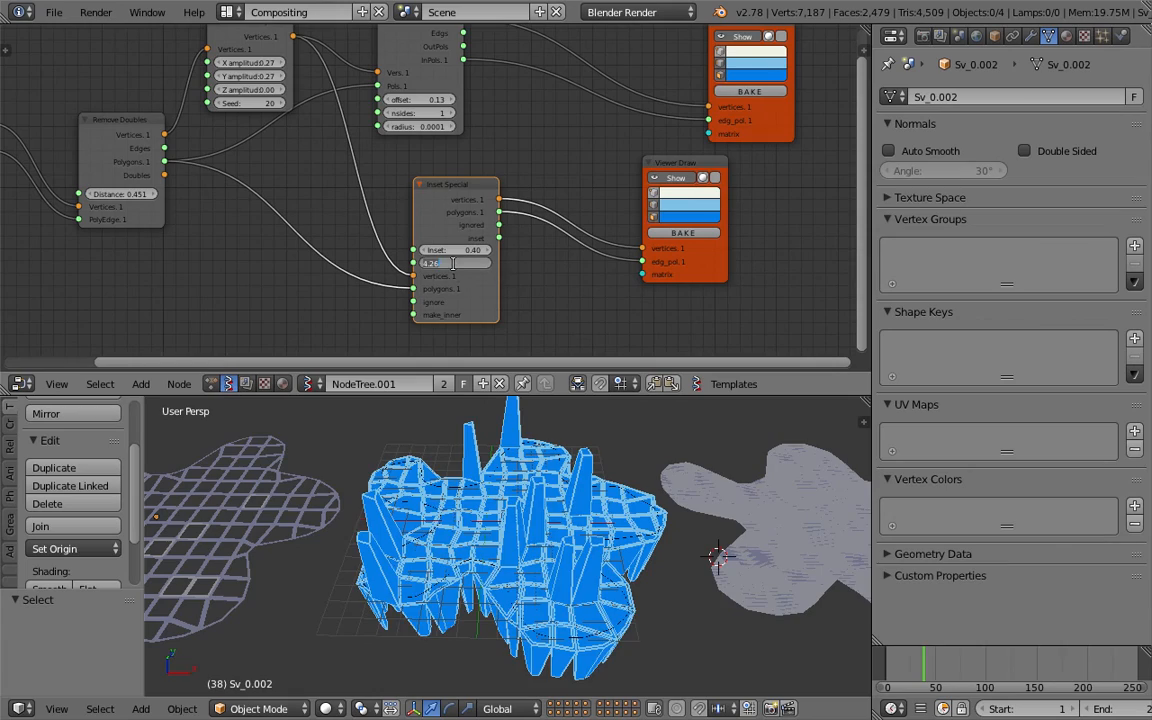
Step: Set the Inset Special node's distance to 0
type("0")
key("Return")
scroll(505, 543, "up", 8)
scroll(505, 543, "down", 8)
scroll(490, 177, "down", 1)
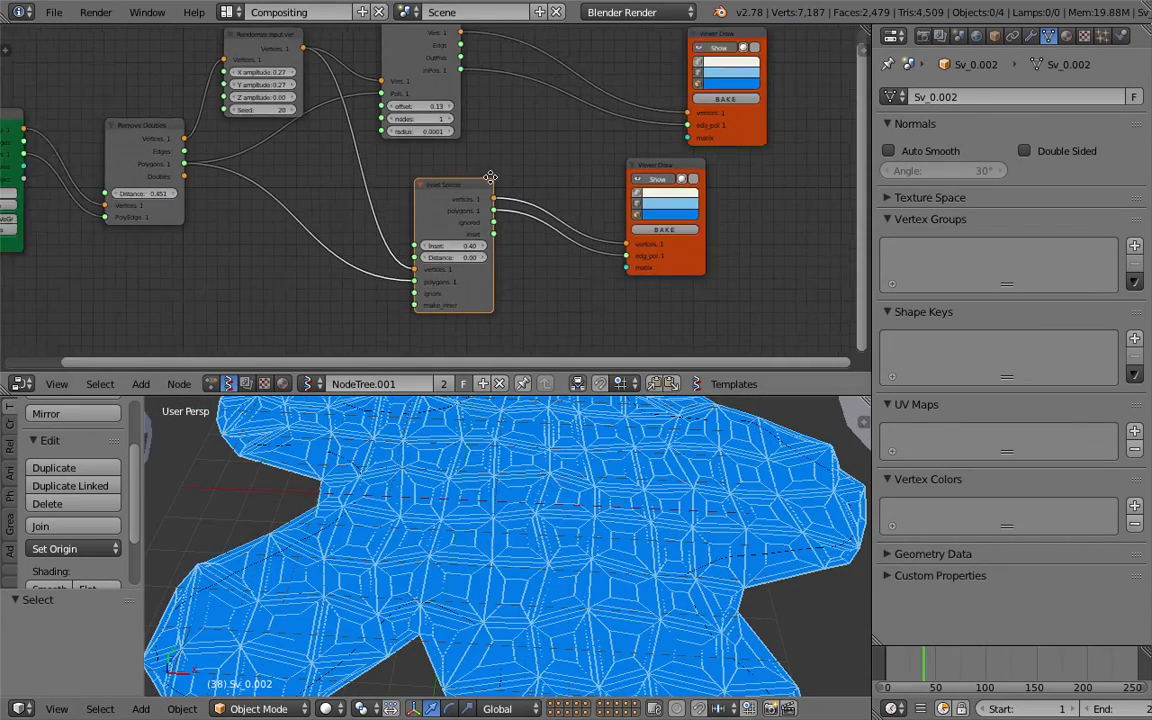
middle_click_drag(490, 177, 467, 260)
scroll(467, 260, "down", 1)
scroll(421, 174, "up", 2)
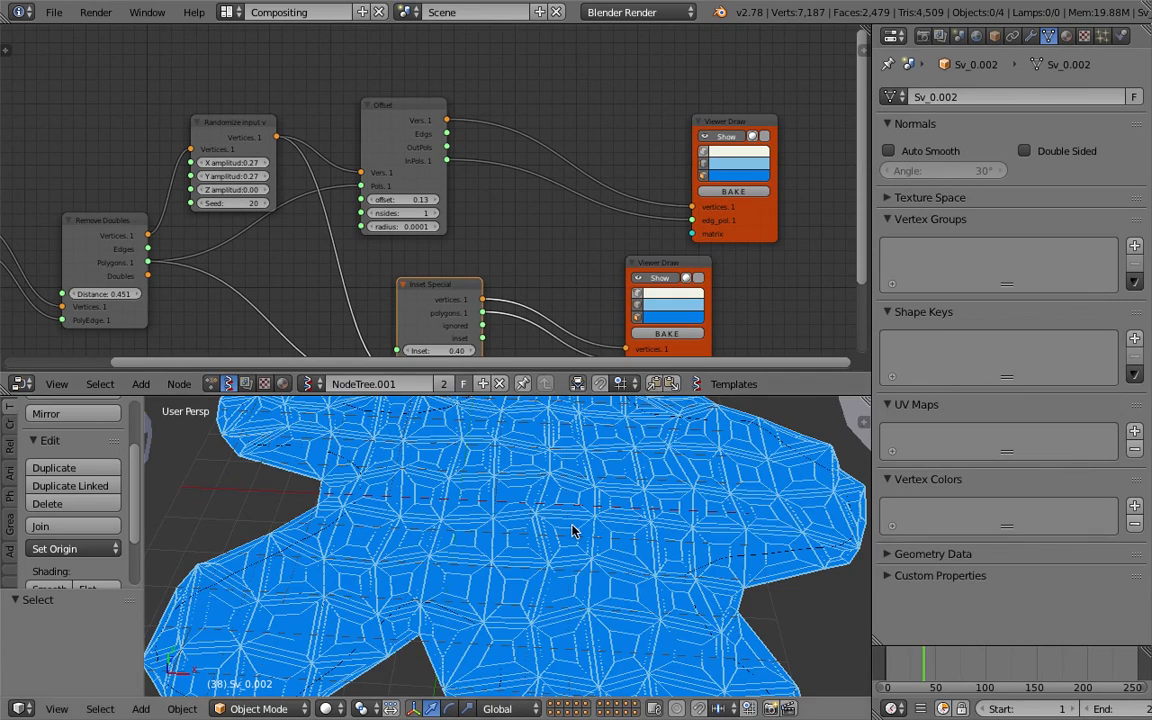
Step: Examine the inset polygons up close with wireframe viewport shading and save the file
scroll(530, 530, "up", 5)
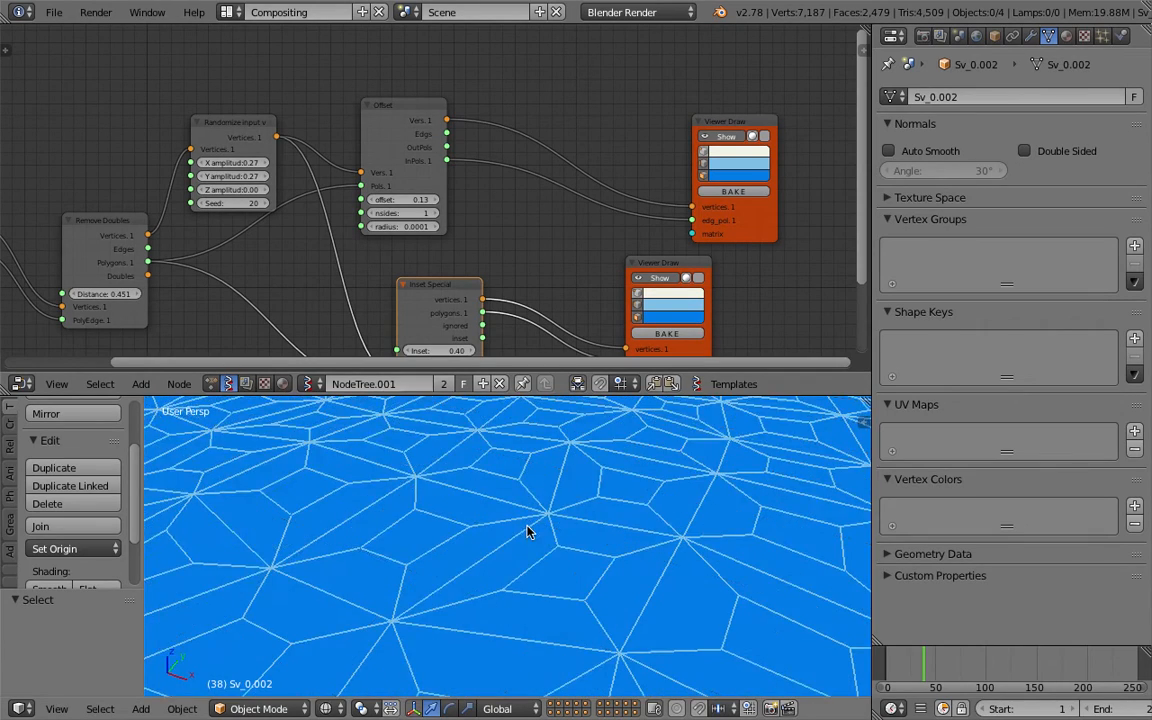
key("ctrl+s")
left_click(535, 540)
scroll(535, 535, "down", 5)
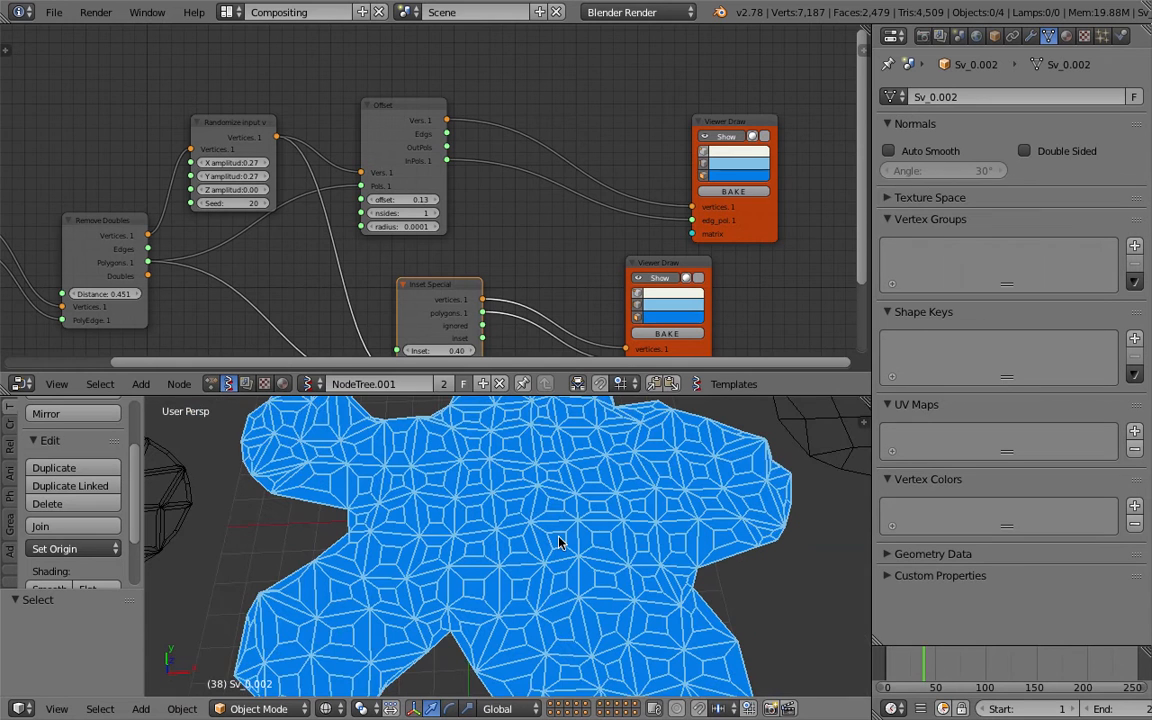
middle_click_drag(536, 533, 546, 570)
scroll(560, 167, "down", 1, "shift")
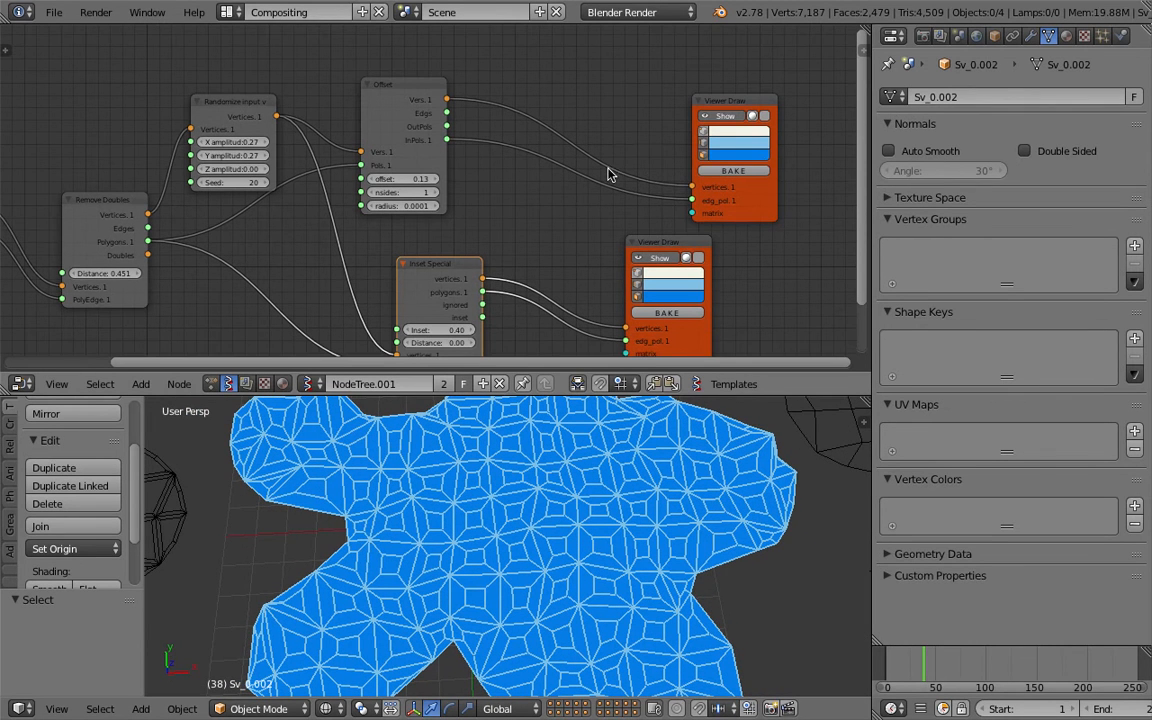
Step: Turn off the viewport preview of both Viewer Draw nodes
left_click(658, 259)
left_click(726, 116)
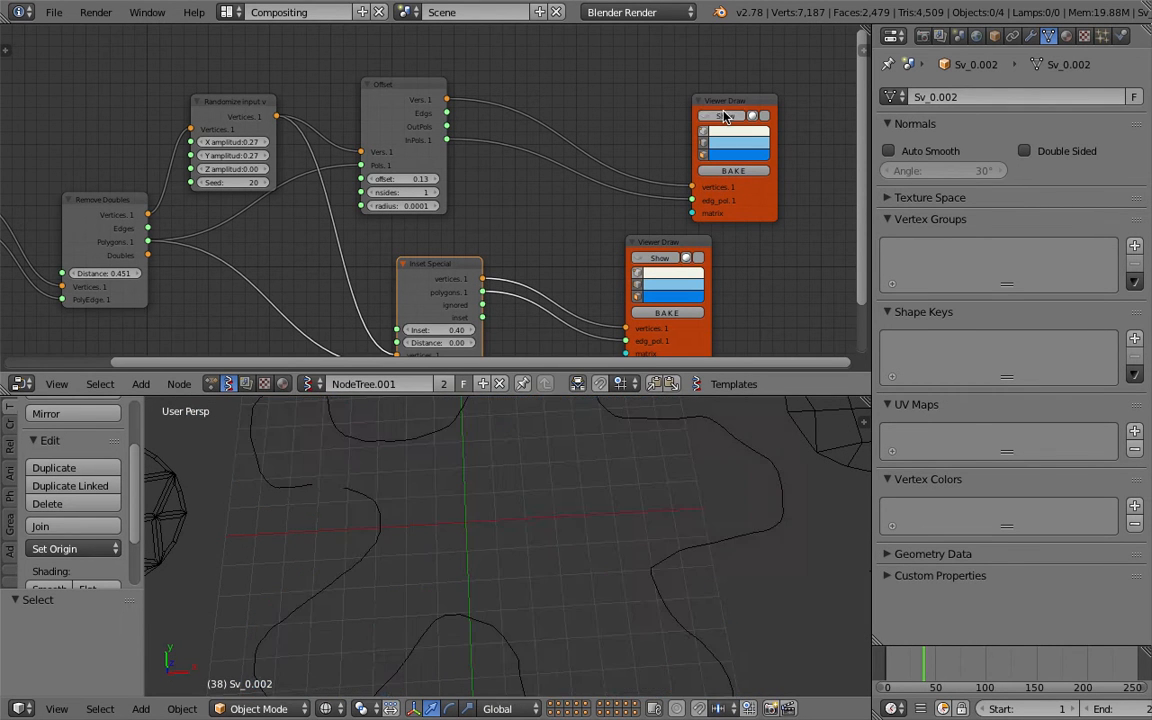
Step: Space the Offset and Inset Special nodes apart and save the file
left_click_drag(375, 175, 356, 168)
left_click_drag(523, 226, 525, 227)
key("ctrl+s")
left_click(525, 227)
Step: Link the Offset node's Vers and InPols outputs to the Inset Special node's vertices and polygons inputs
left_click_drag(429, 93, 497, 320)
left_click_drag(429, 133, 496, 335)
left_click_drag(532, 224, 507, 214)
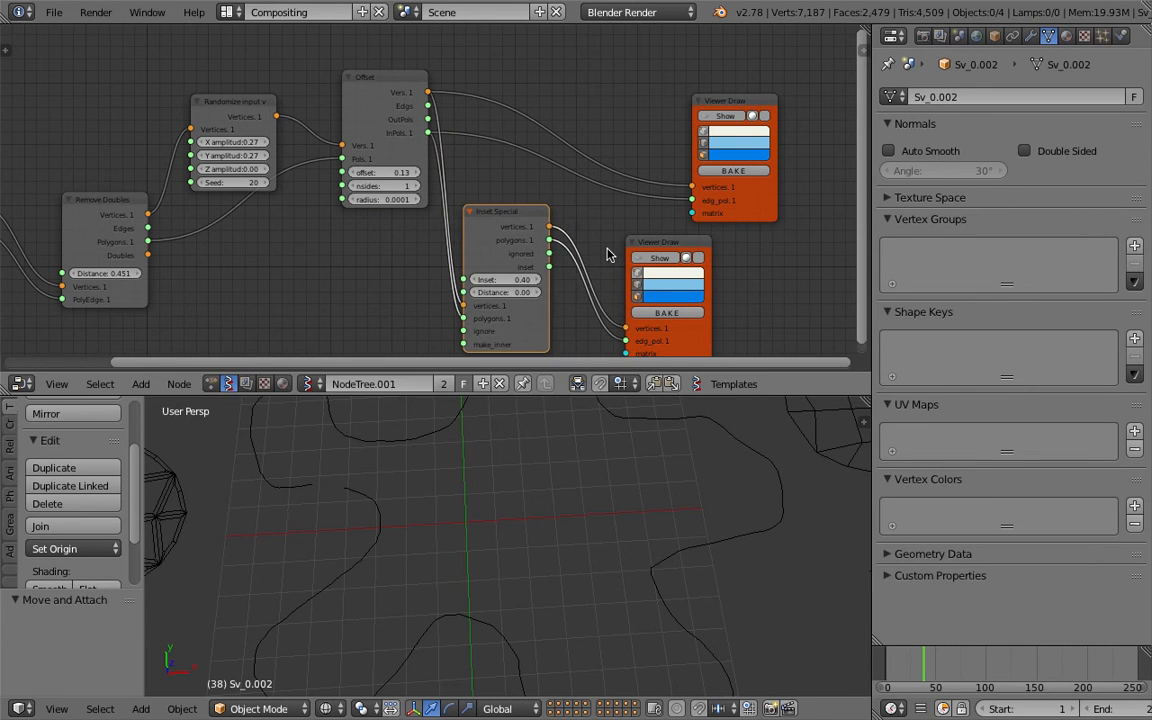
Step: Set the Inset Special node's inset to 0.76 and examine the inset cells with the lower preview shown
middle_click_drag(582, 235, 570, 196)
left_click_drag(478, 234, 549, 234)
mouse_move(545, 532)
middle_mouse_down()
mouse_move(455, 553)
mouse_move(455, 600)
middle_mouse_up()
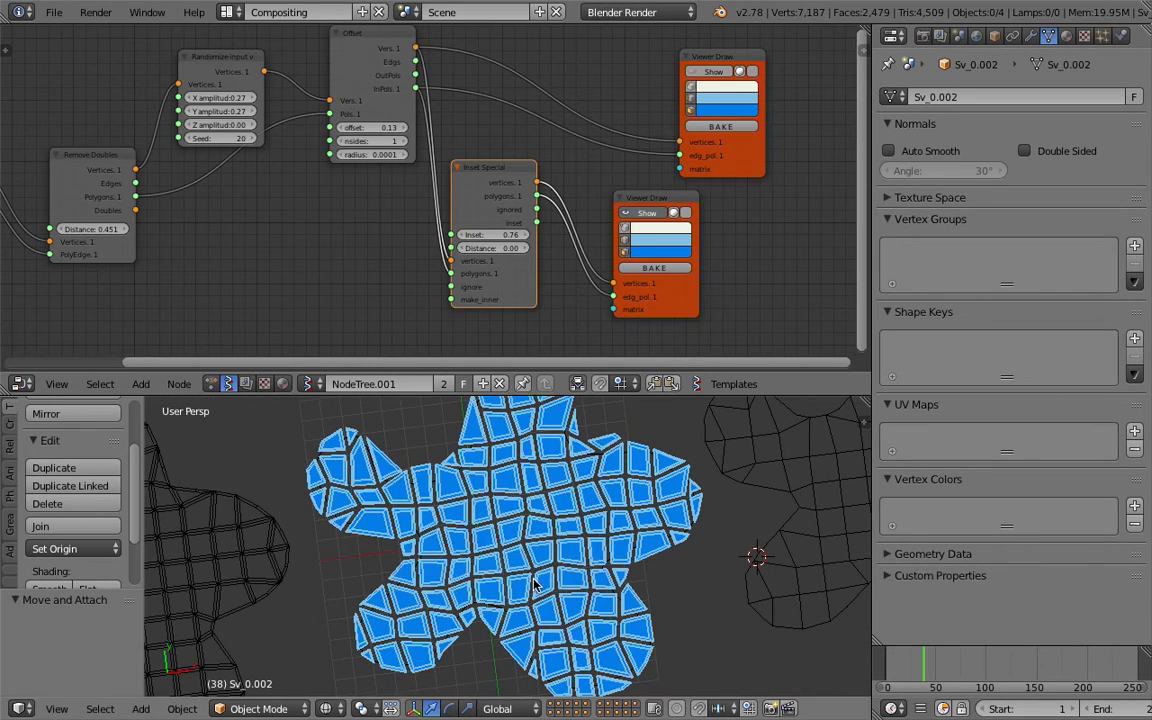
Step: Move the Viewer Draw nodes away from Inset Special to leave a gap for another node, and save the file
mouse_move(650, 198)
left_mouse_down()
mouse_move(793, 193)
mouse_move(802, 142)
left_mouse_up()
middle_click_drag(802, 142, 773, 142)
key("ctrl+s")
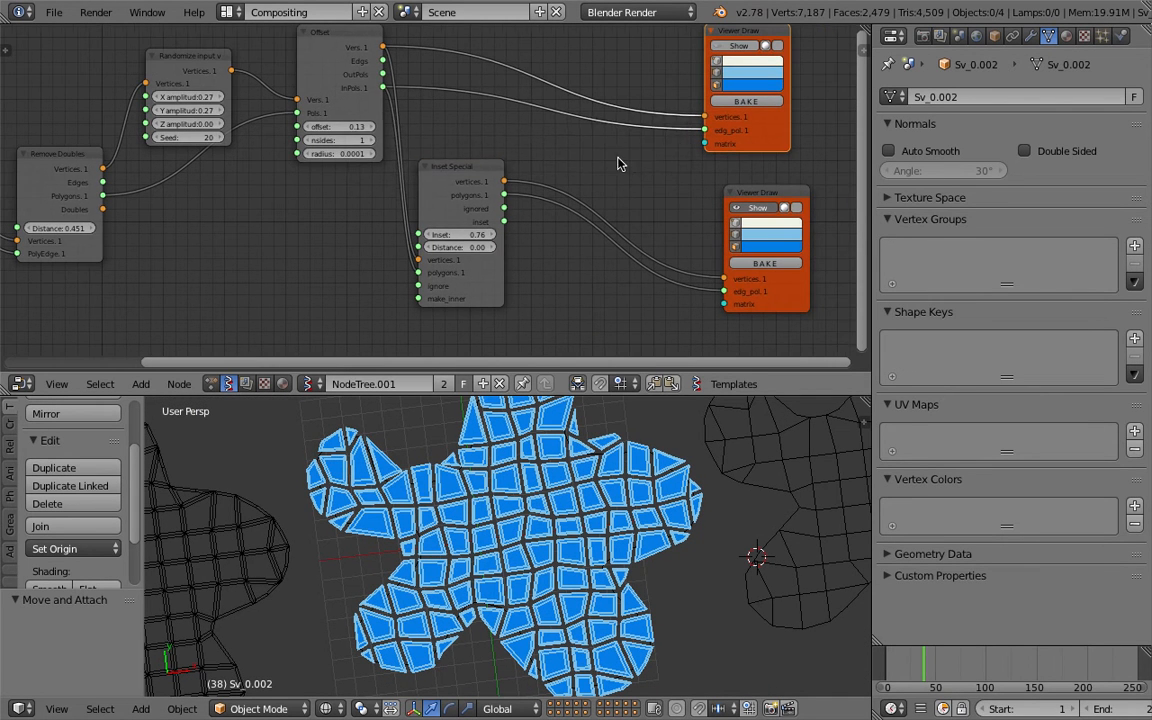
key("Return")
Step: Add an Extrude Separate Faces node between Inset Special and the lower Viewer Draw node
key("space")
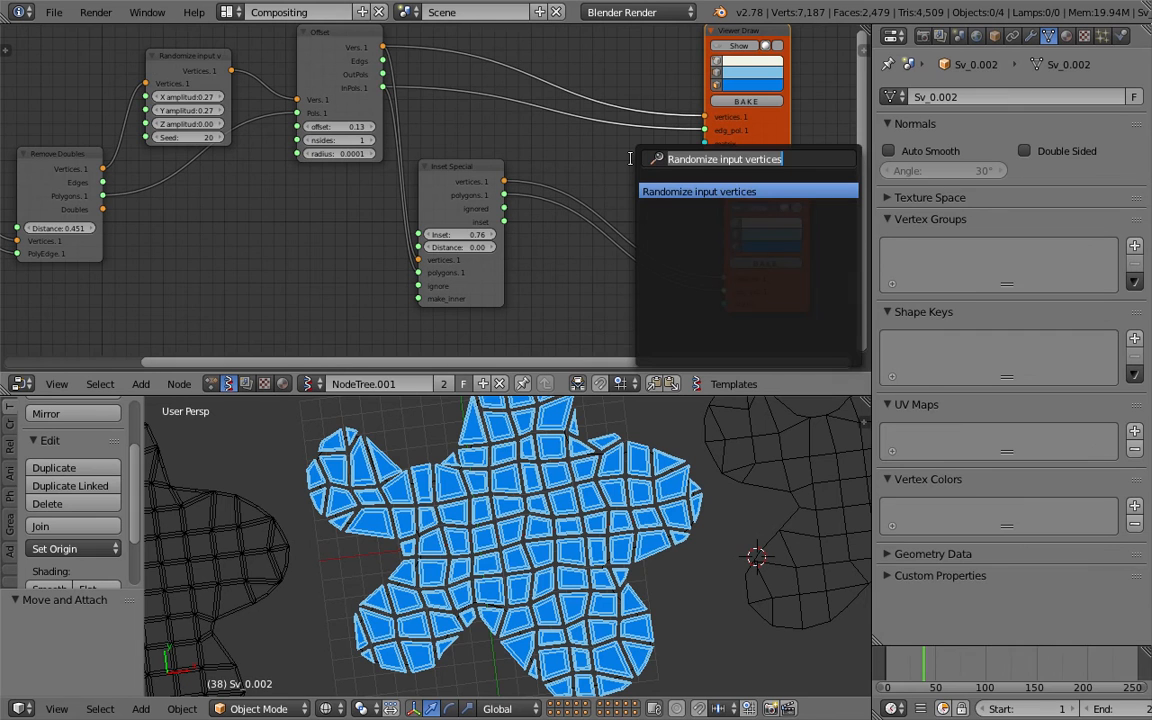
type("ext")
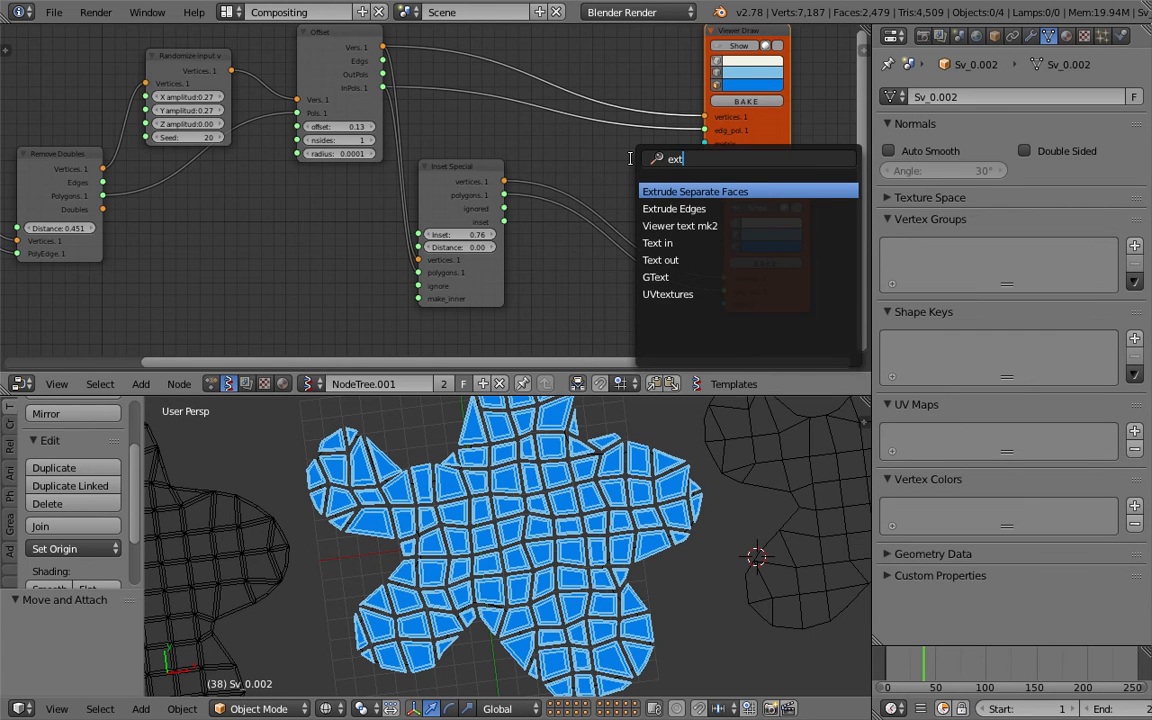
key("Return")
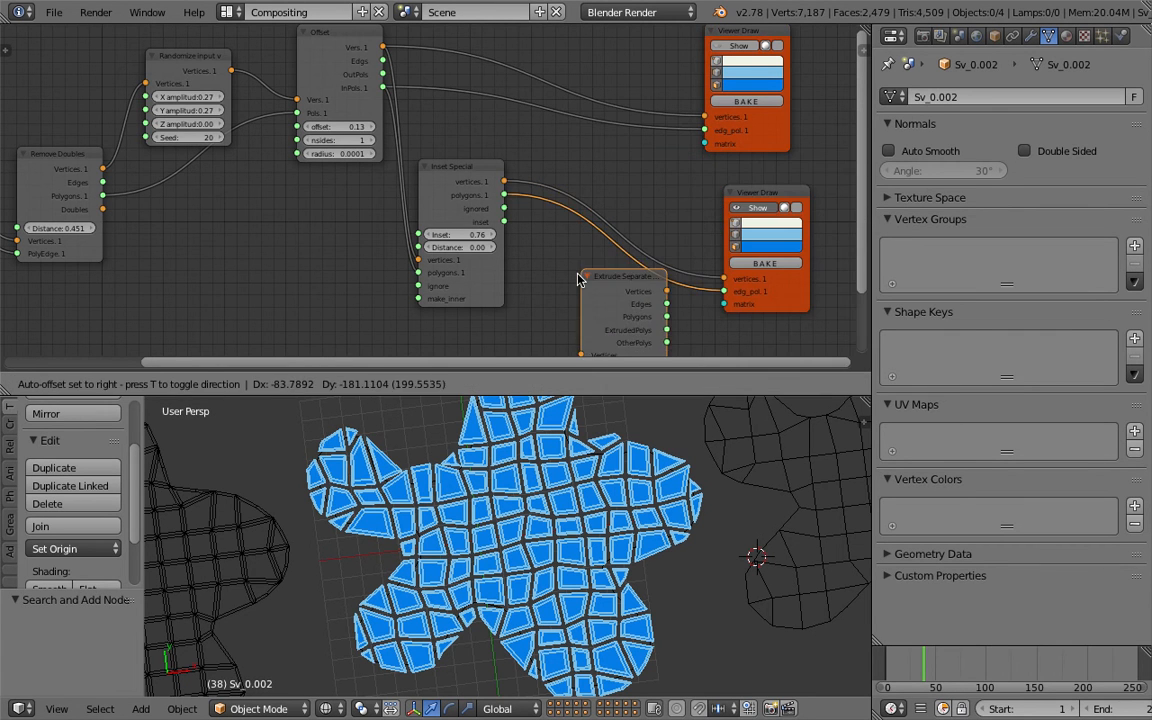
left_click(579, 283)
middle_click_drag(536, 232, 399, 165)
Step: Route Inset Special's vertices and inset outputs through Extrude Separate Faces into the lower Viewer Draw node
left_click_drag(626, 124, 681, 108)
left_click_drag(388, 151, 661, 208)
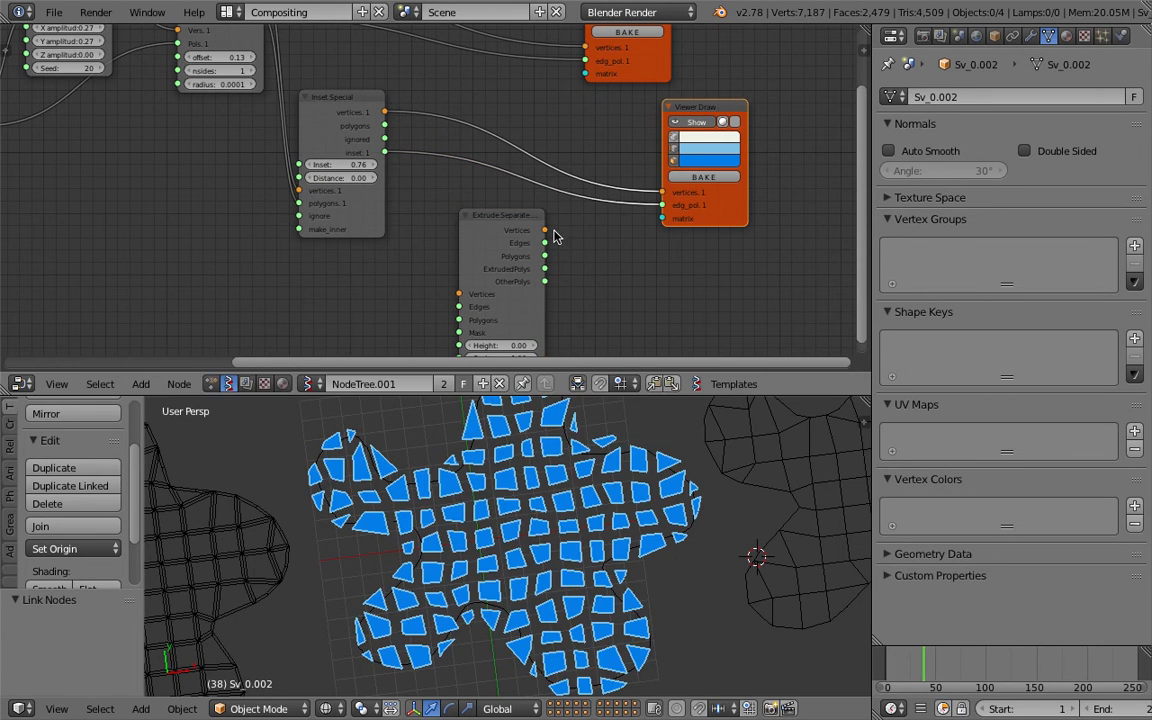
left_click_drag(385, 113, 458, 294)
left_click_drag(386, 153, 459, 320)
mouse_move(546, 231)
left_mouse_down()
mouse_move(560, 239)
mouse_move(662, 192)
mouse_move(662, 205)
left_mouse_up()
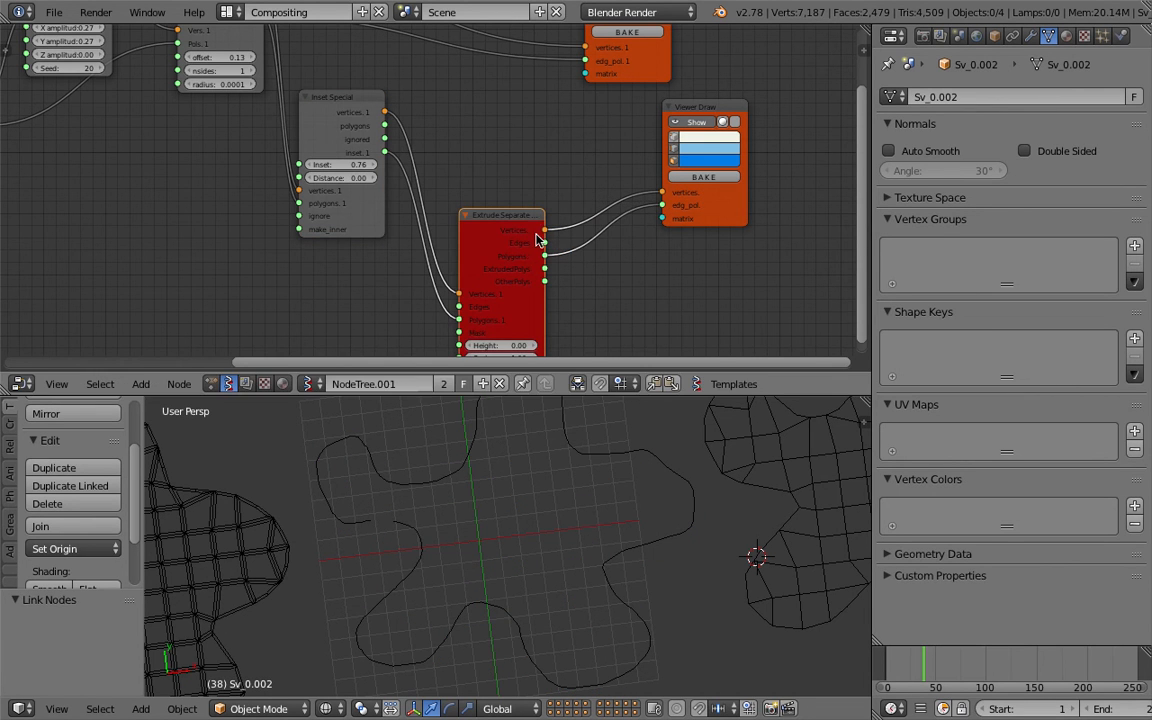
Step: Try an extrusion height of 0.21 with Inset Special's ignored output linked to the Extrude Separate Faces polygons input
left_click_drag(519, 234, 521, 156)
left_click_drag(514, 268, 530, 268)
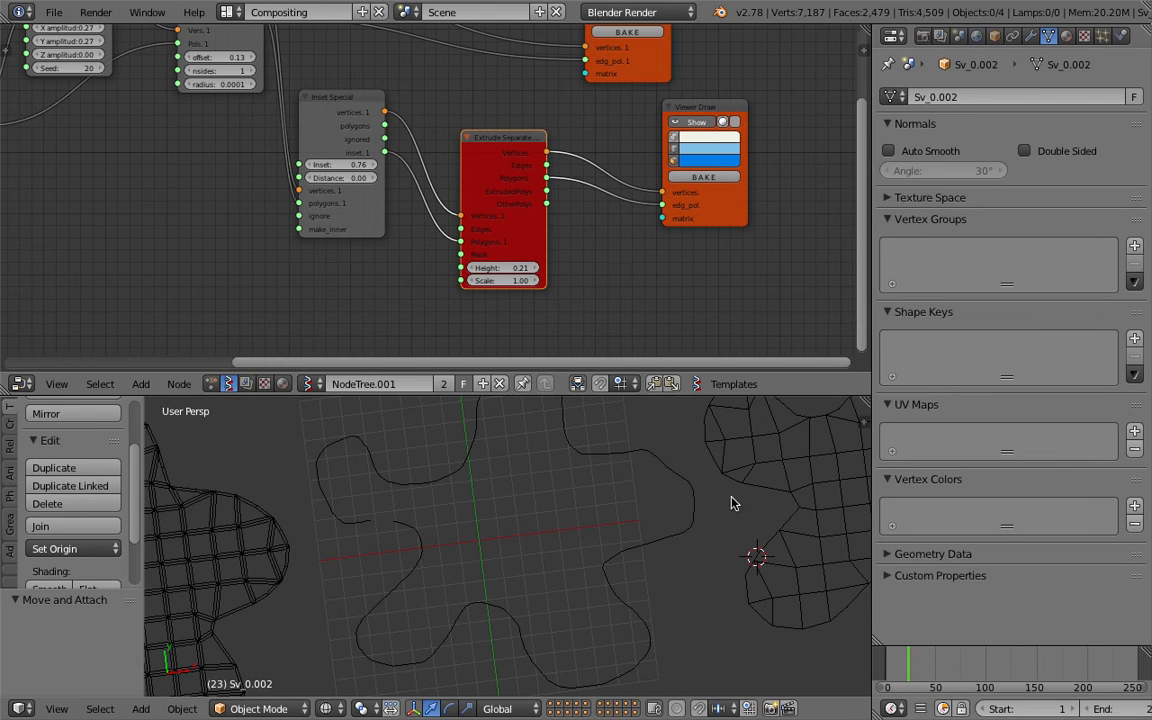
scroll(493, 182, "up", 1)
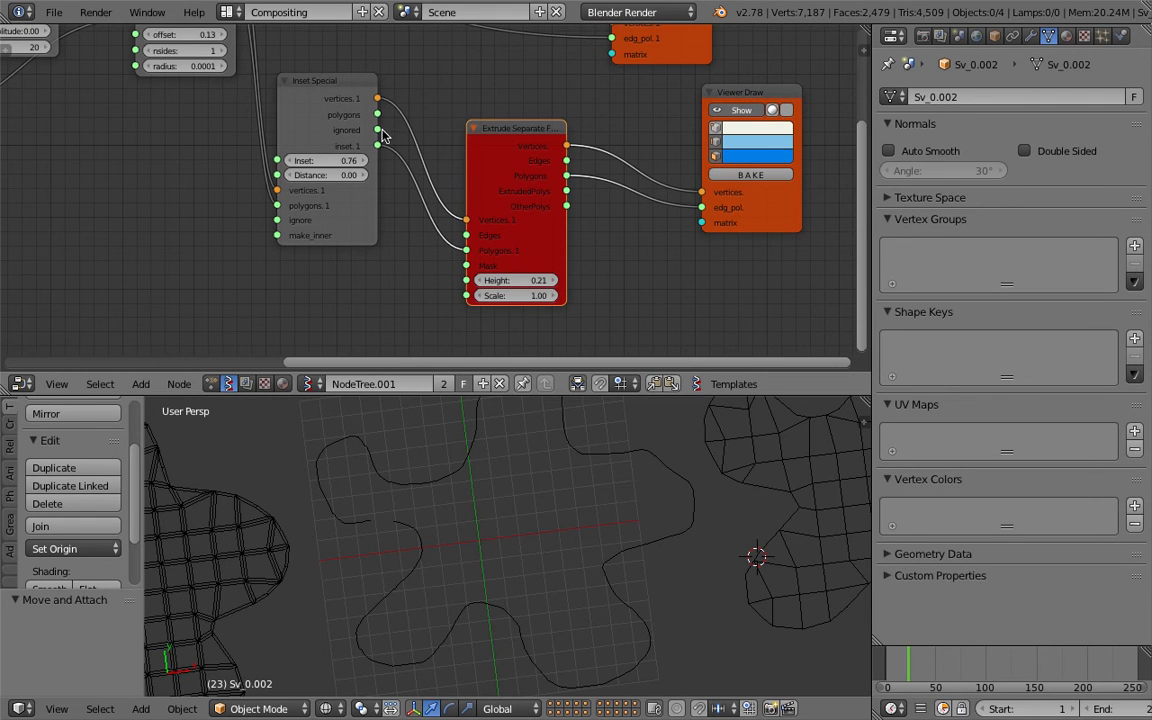
left_click_drag(377, 122, 466, 251)
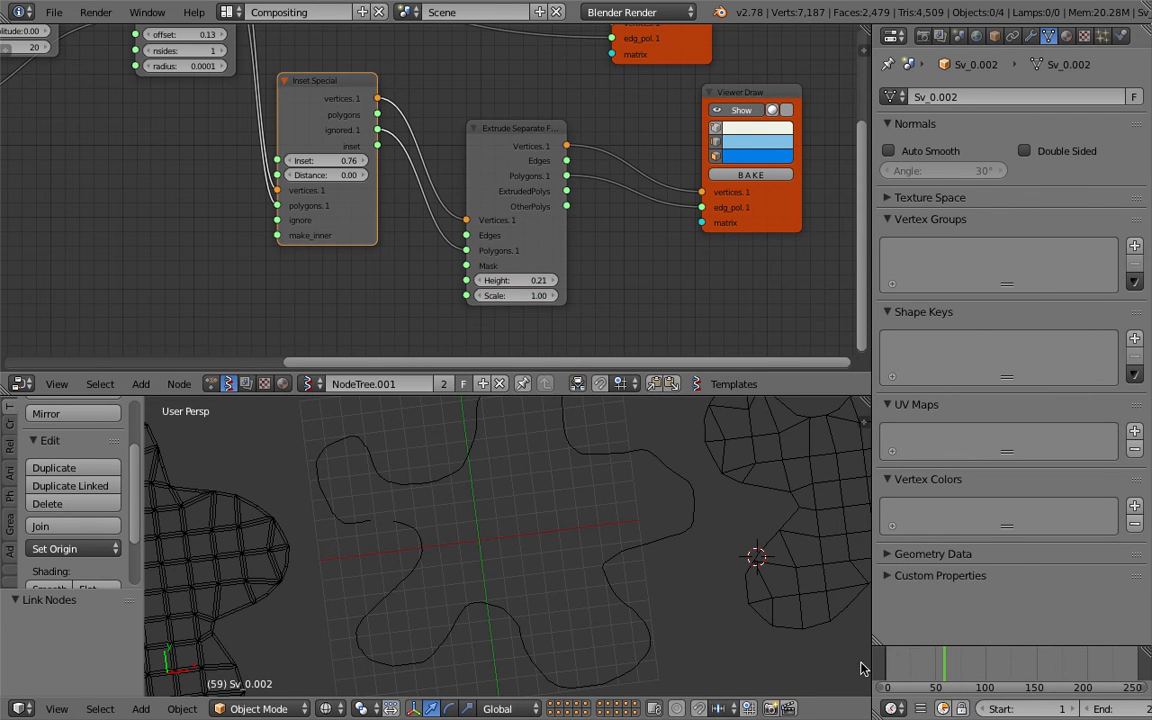
scroll(778, 602, "down", 6)
scroll(640, 555, "up", 3)
scroll(415, 180, "down", 1)
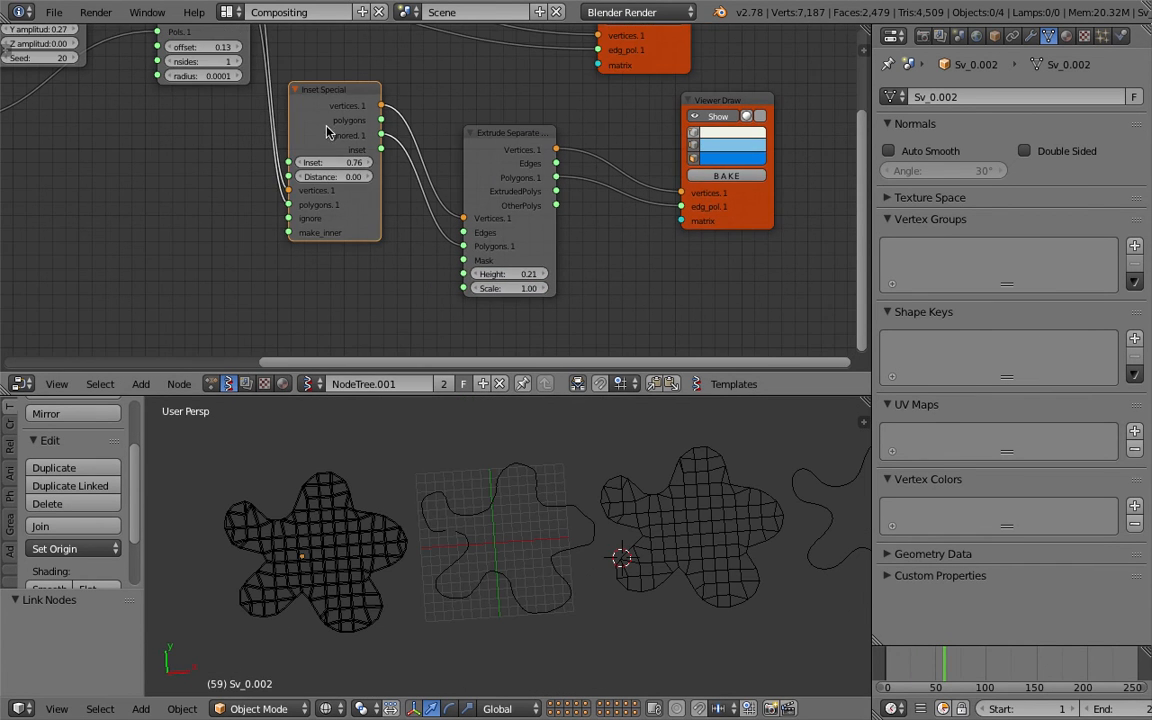
scroll(338, 107, "down", 1)
Step: Delete the Inset Special node
middle_click_drag(338, 107, 375, 173)
mouse_move(384, 181)
left_mouse_down()
mouse_move(404, 185)
mouse_move(384, 181)
left_mouse_up()
key("x")
Step: Link the Offset node's Vers and InPols outputs to Extrude Separate Faces and pull it and its Viewer Draw closer
left_click_drag(495, 208, 430, 170)
left_click_drag(307, 61, 426, 245)
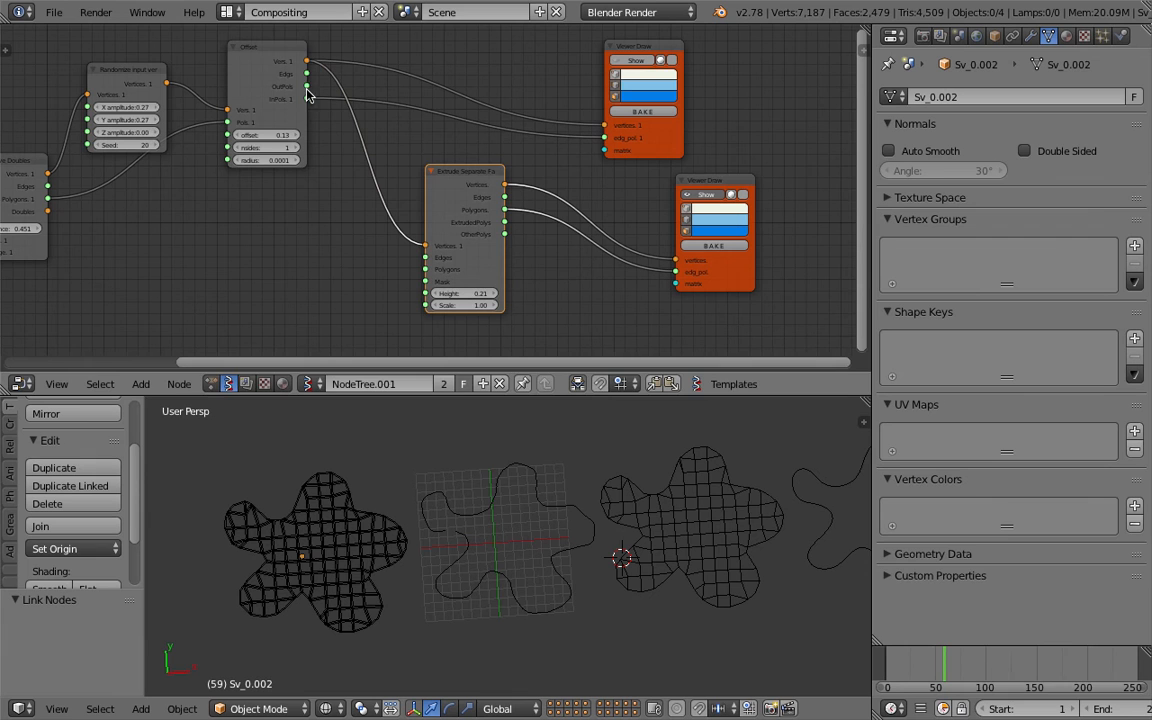
left_click_drag(307, 99, 422, 272)
left_click_drag(462, 207, 425, 194)
left_click_drag(691, 188, 530, 185)
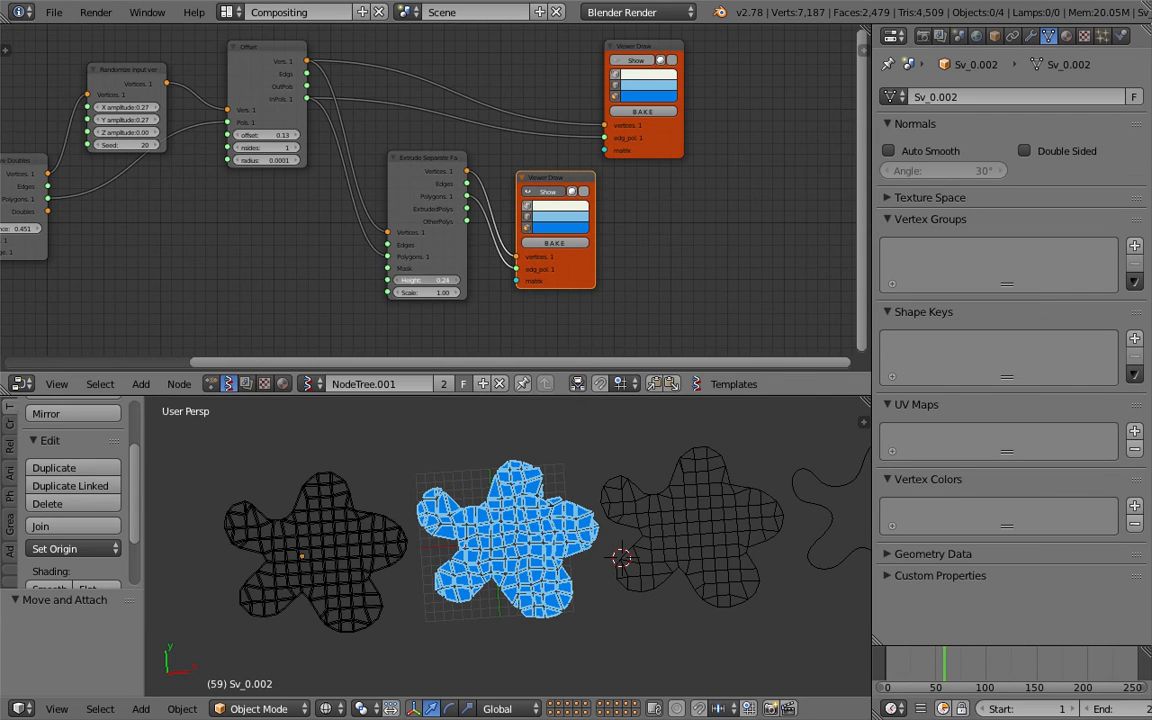
Step: Set the Extrude Separate Faces height to 4.38 and examine the extruded cells from the side and above
mouse_move(428, 280)
left_mouse_down()
mouse_move(452, 280)
mouse_move(440, 278)
left_mouse_up()
middle_click_drag(495, 467, 560, 455)
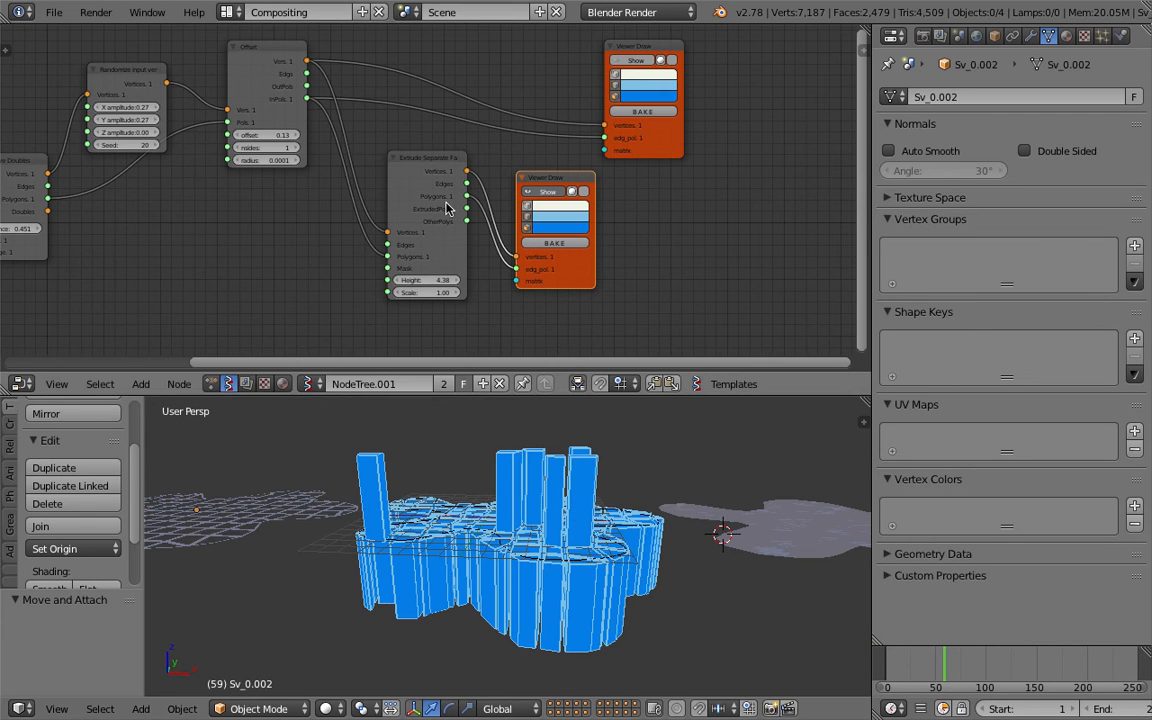
middle_click_drag(473, 409, 470, 521)
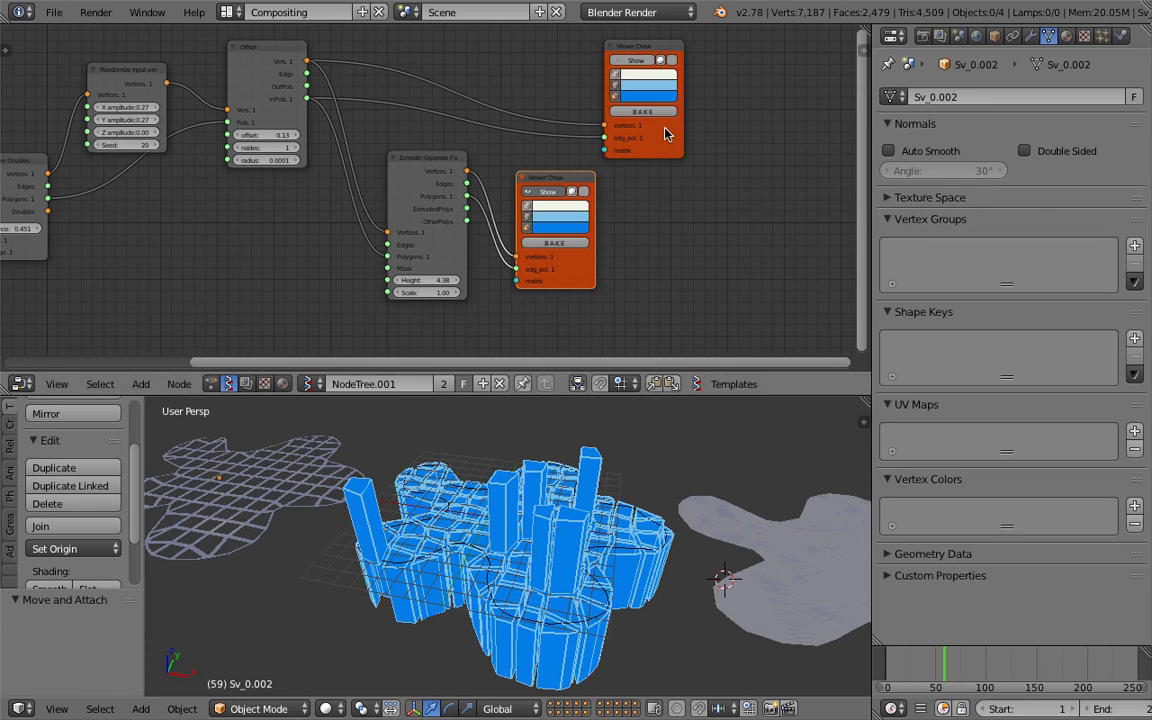
Step: Move both Viewer Draw nodes and Extrude Separate Faces farther from Offset to make room for another node
left_click_drag(665, 128, 711, 90)
left_click_drag(552, 175, 650, 164)
left_click_drag(435, 166, 519, 157)
middle_click_drag(377, 189, 379, 208)
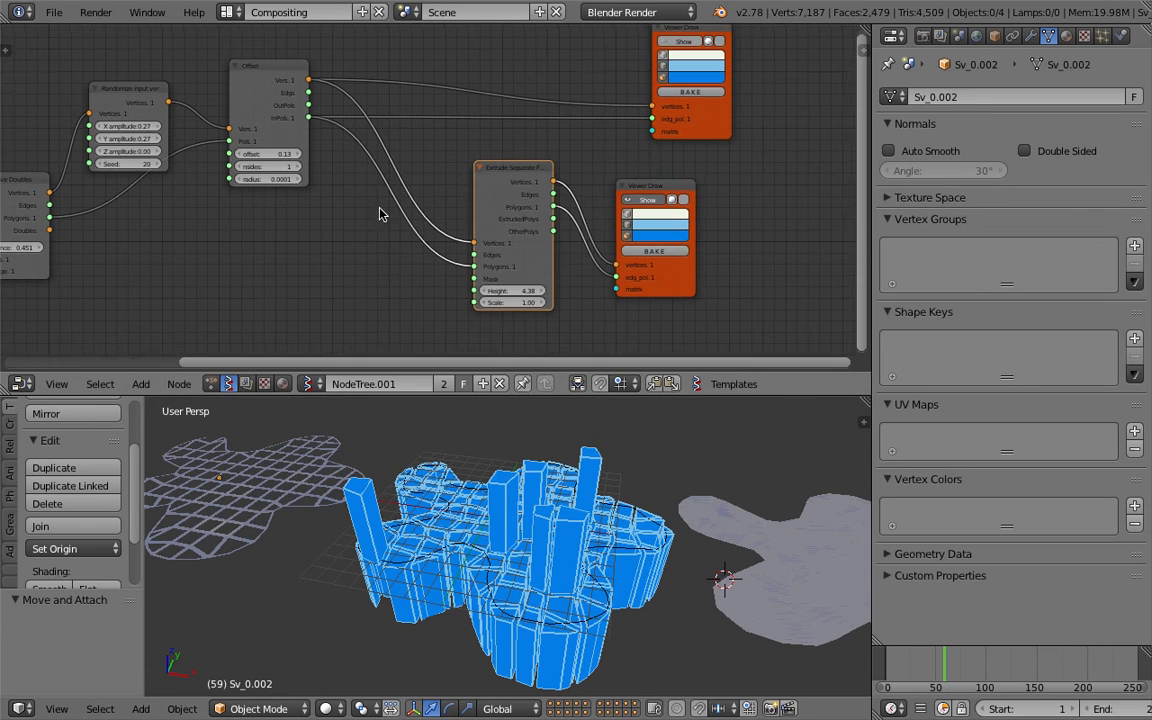
Step: Add a Recalc normals node and insert it on the vertices link between Offset and Extrude Separate Faces
key("space")
key("BackSpace")
type("norm")
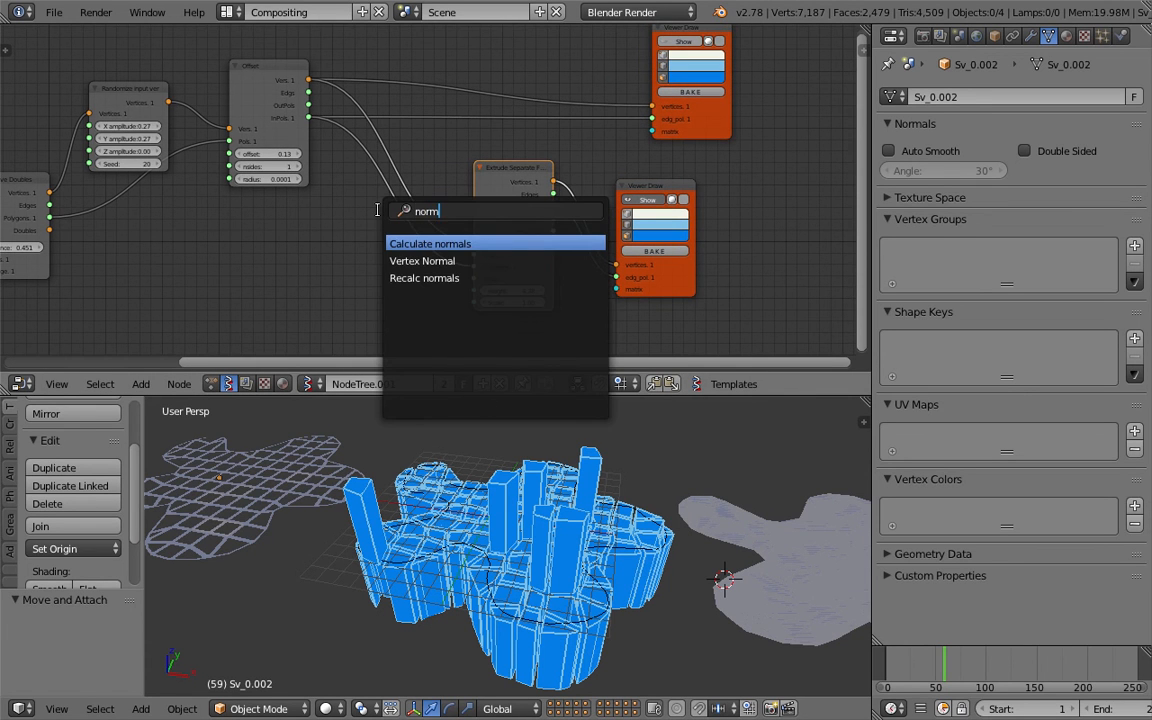
key("Down")
key("Down")
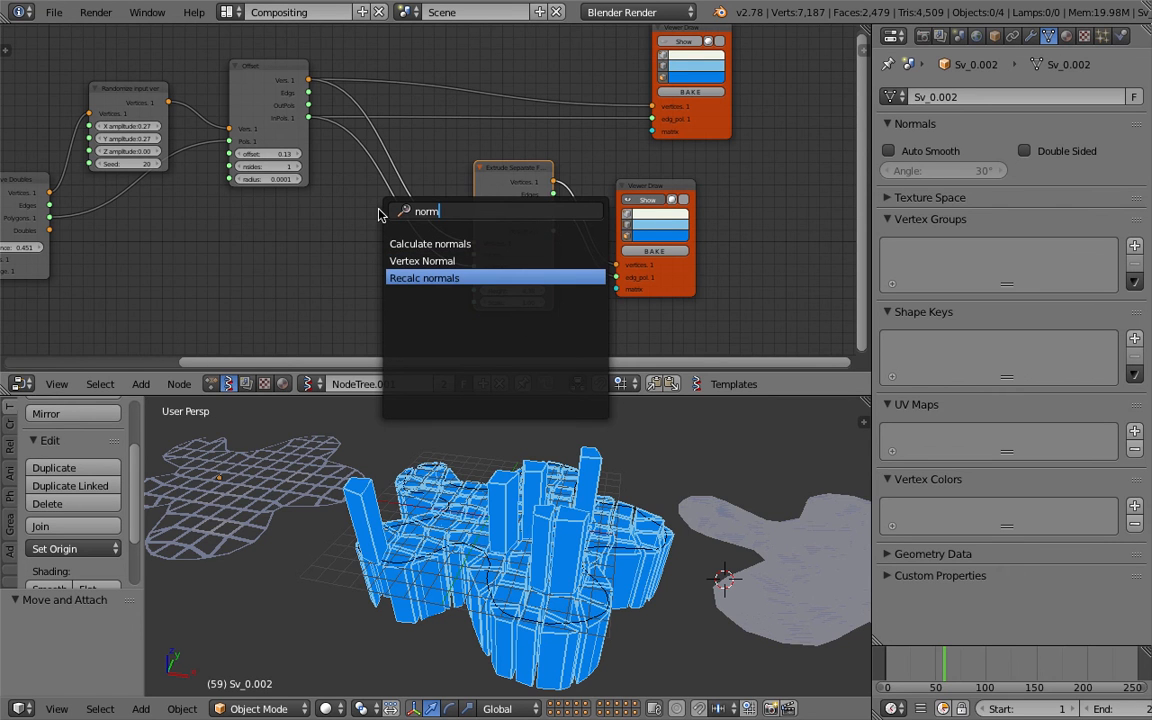
key("Return")
left_click(388, 163)
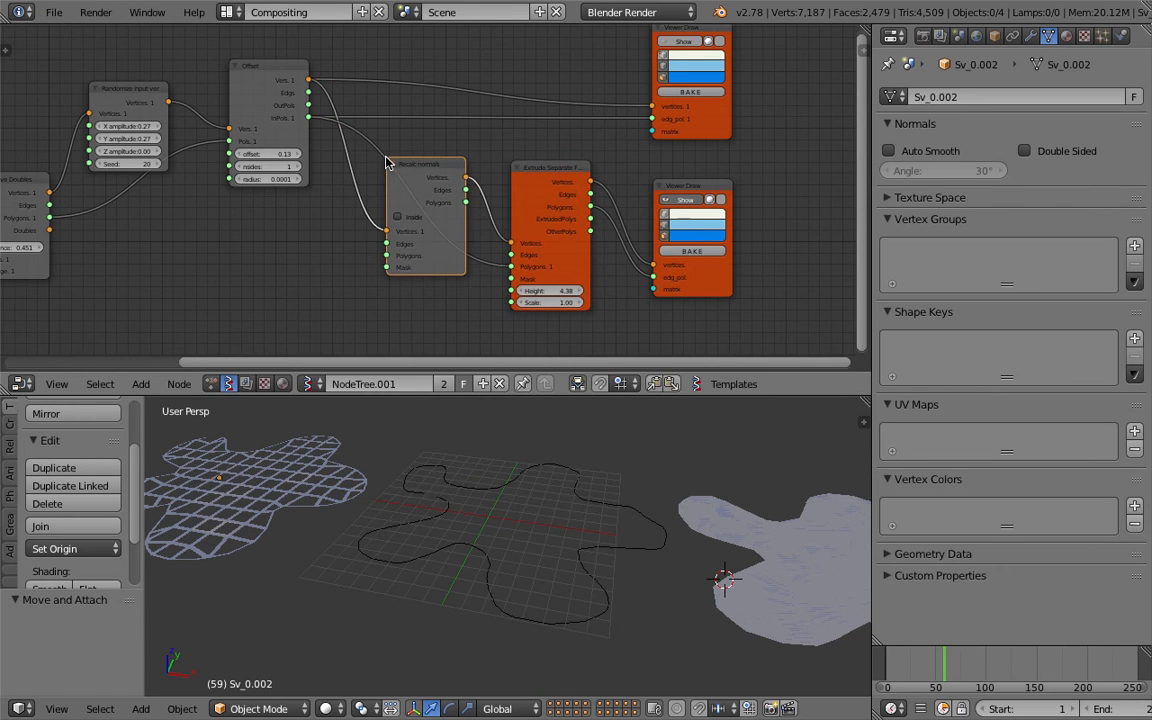
Step: Route the Offset node's InPols through Recalc normals into the Extrude Separate Faces polygons input, and save the file
left_click_drag(311, 118, 316, 121)
left_click_drag(357, 193, 478, 221)
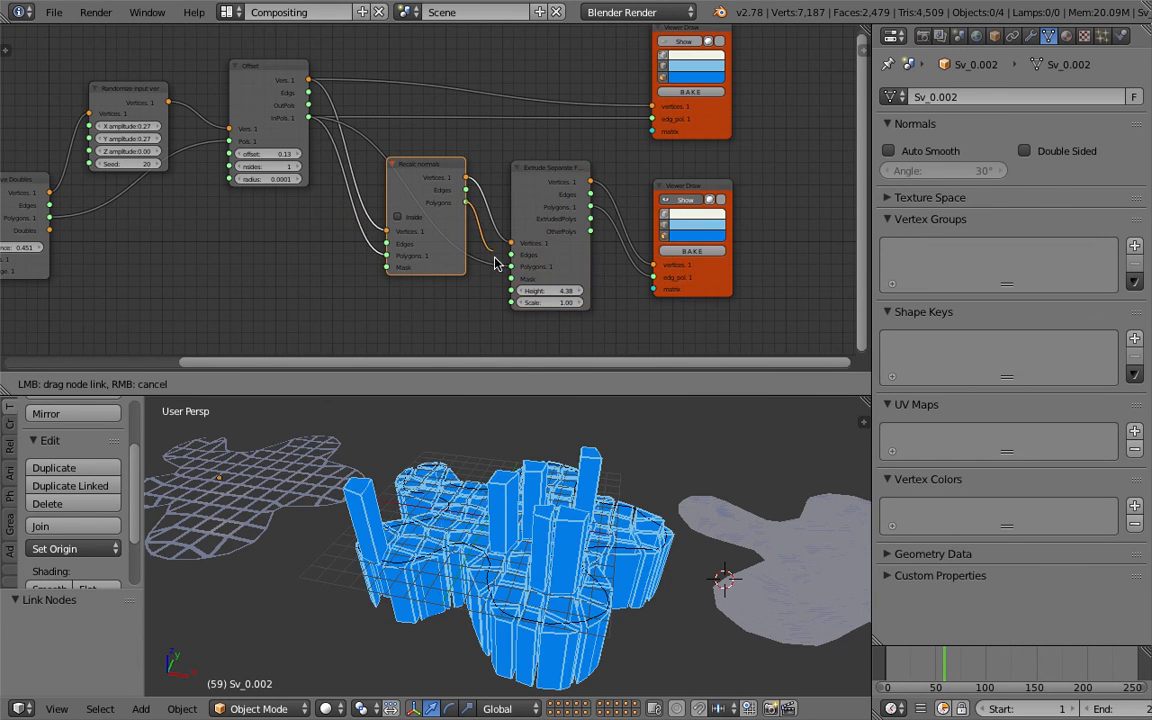
left_click_drag(505, 272, 511, 267)
middle_click_drag(539, 494, 520, 420)
key("ctrl+s")
left_click(605, 470)
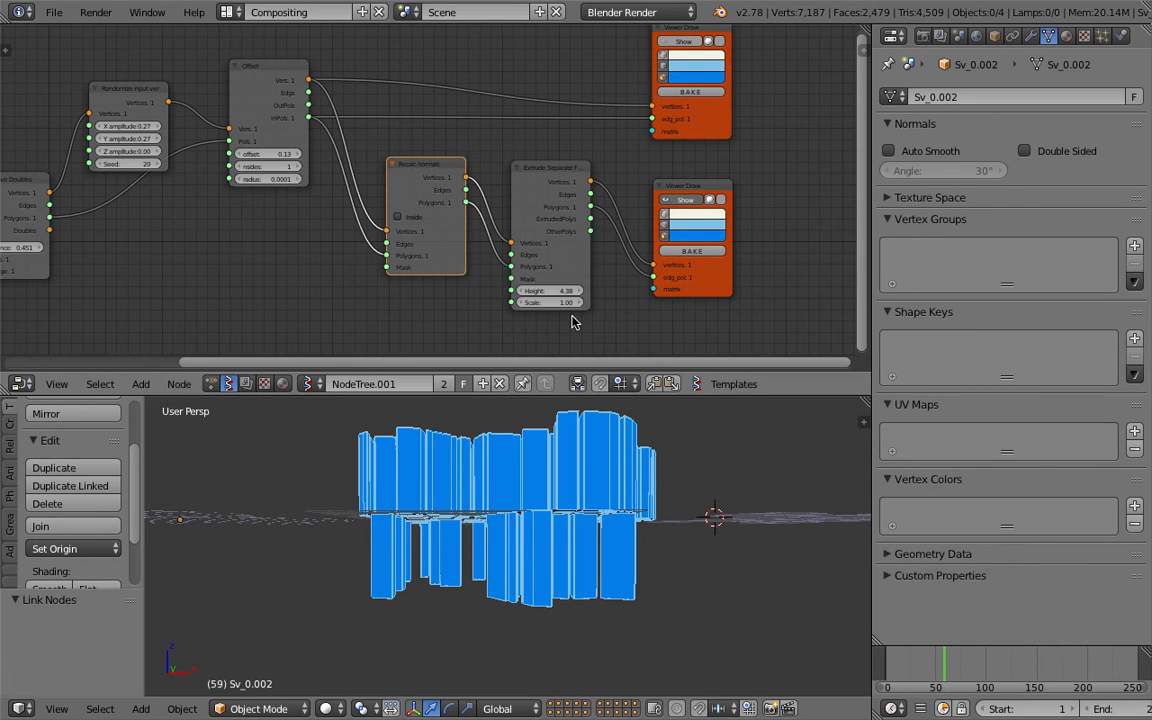
Step: Try the Inside option on the Recalc normals node, examine the extrusion directions, and undo it
scroll(589, 329, "up", 2)
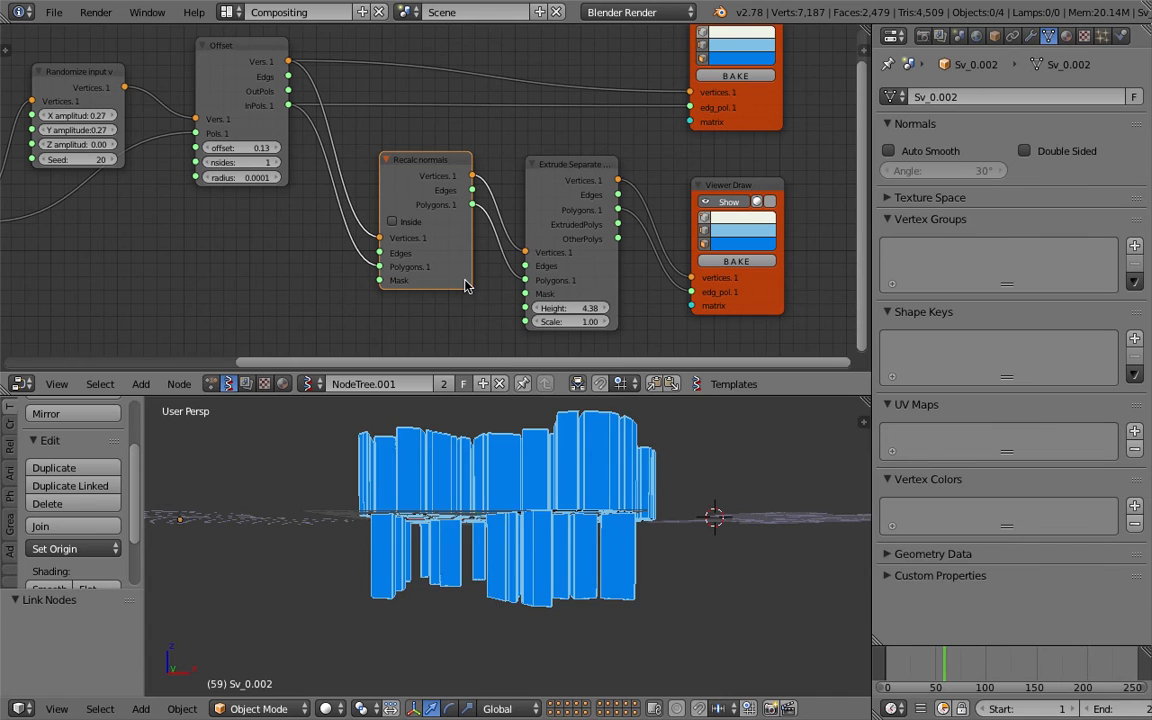
left_click(391, 222)
middle_click_drag(486, 438, 540, 455)
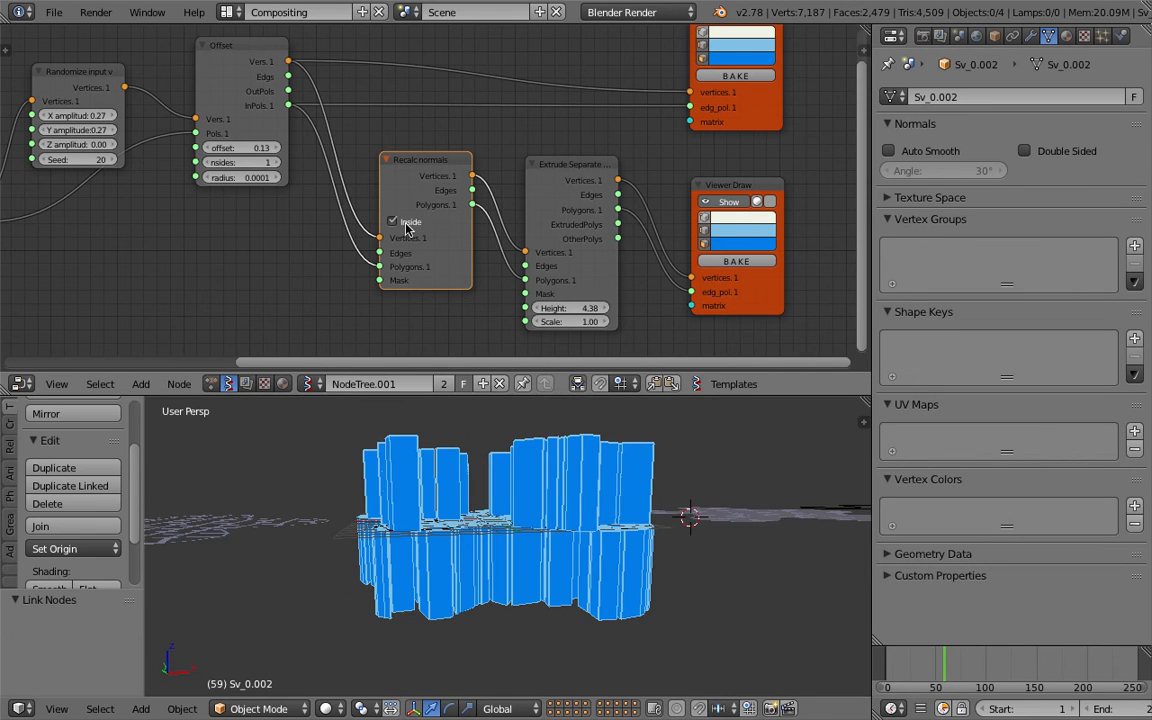
key("ctrl+z")
Step: Set the Randomize input vectors node's seed to 35 and save the file
key("g")
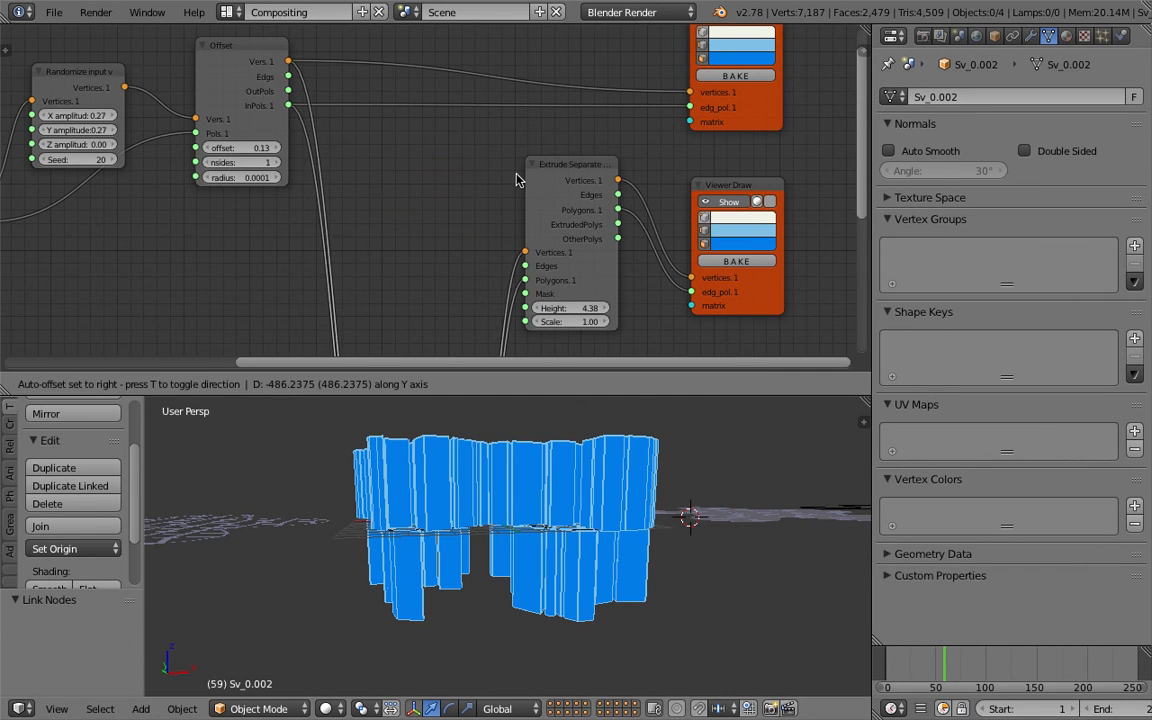
key("Escape")
middle_click_drag(490, 470, 563, 522)
middle_click_drag(111, 208, 386, 226)
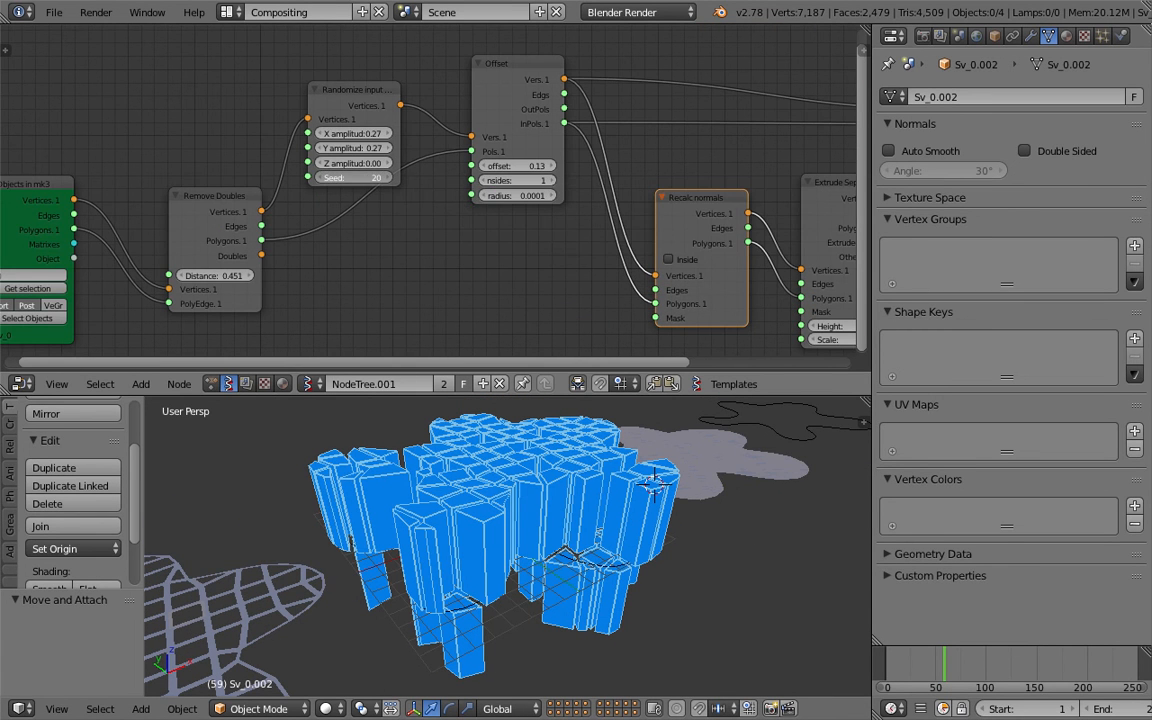
left_click(394, 177)
left_click_drag(355, 177, 385, 177)
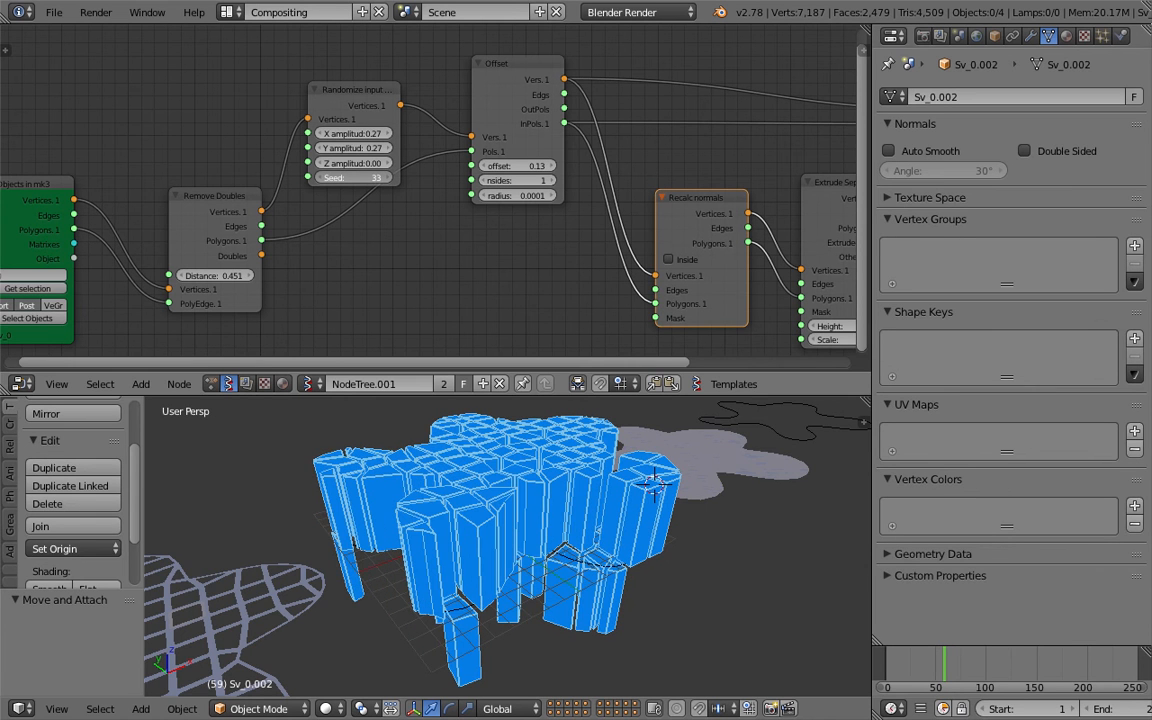
left_click(394, 177)
left_click(394, 177)
key("ctrl+s")
left_click(500, 560)
Step: Set the Remove Doubles node's distance to 0.6
scroll(455, 247, "left", 6, "ctrl")
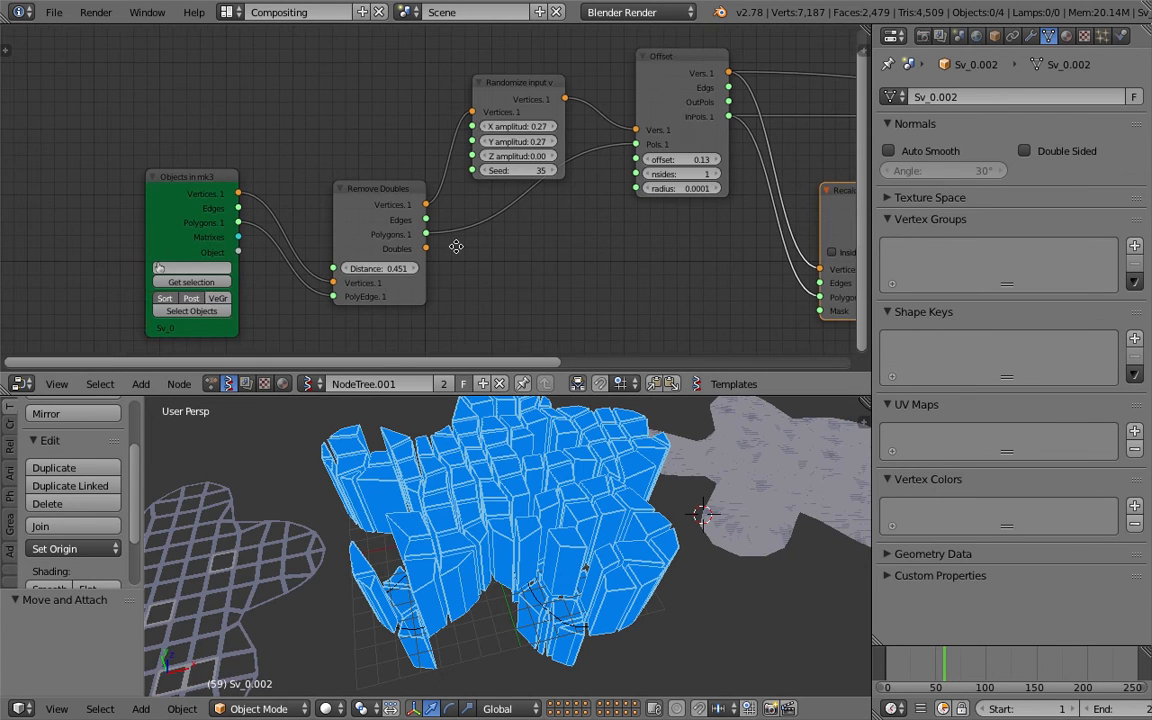
left_click(396, 270)
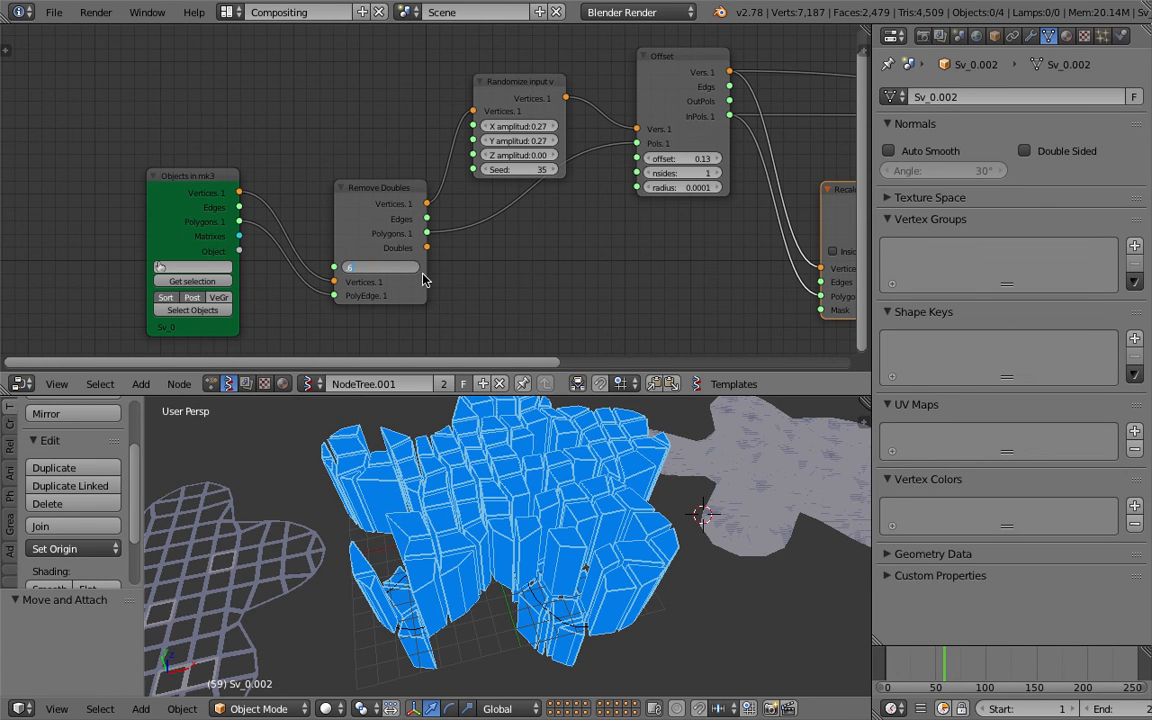
type(".6")
key("Return")
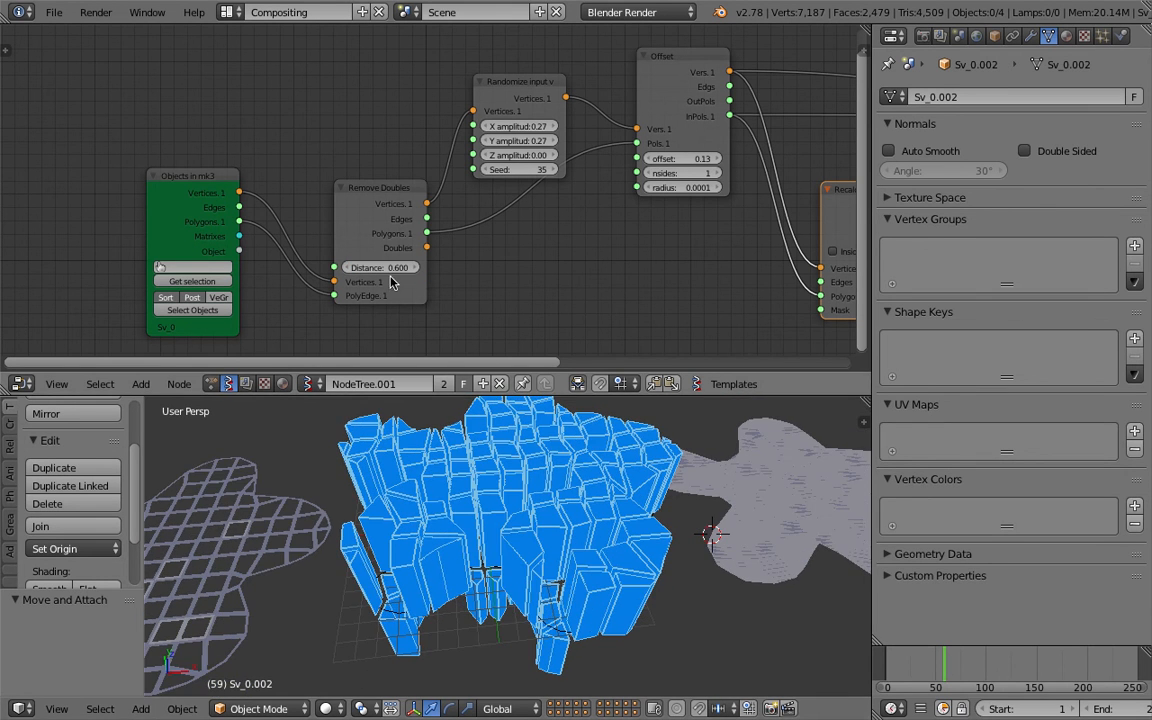
key("Return")
middle_click_drag(581, 504, 510, 540)
Step: Try a Remove Doubles distance of 2, examine the extruded cells, and restore the distance to 0.6
left_click(389, 270)
type("2")
key("Return")
middle_click_drag(553, 463, 607, 558)
left_click(396, 267)
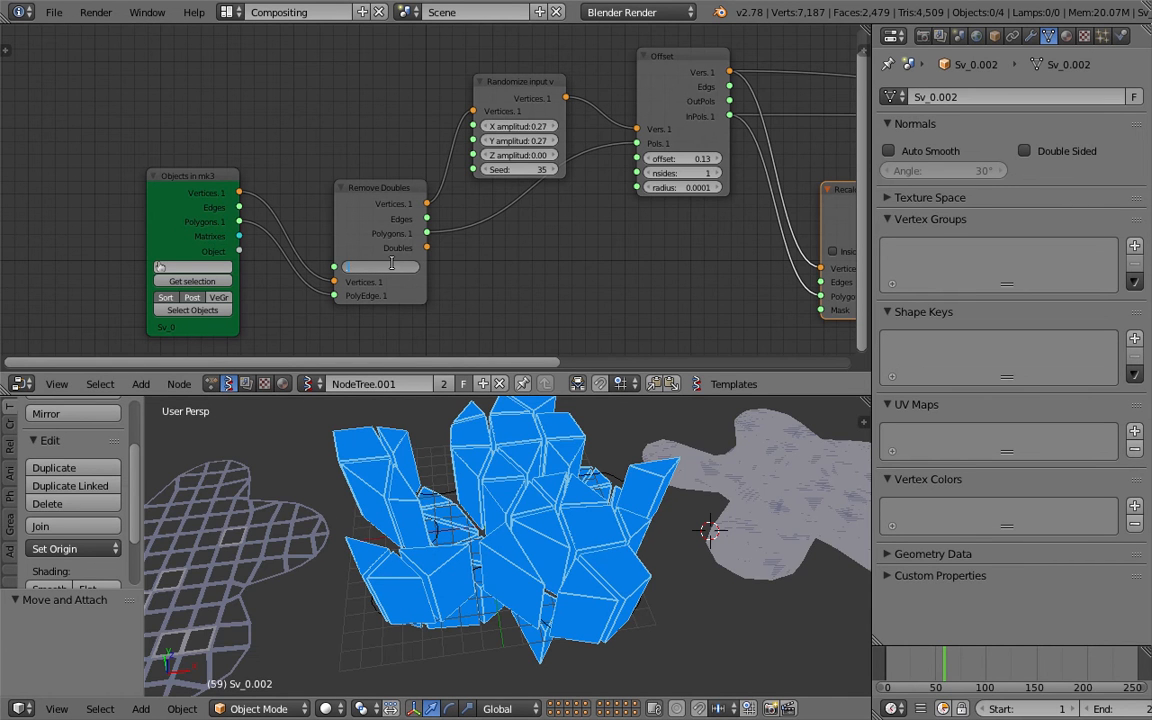
type(".6")
key("Return")
middle_click_drag(610, 490, 580, 420)
middle_click_drag(530, 470, 541, 585)
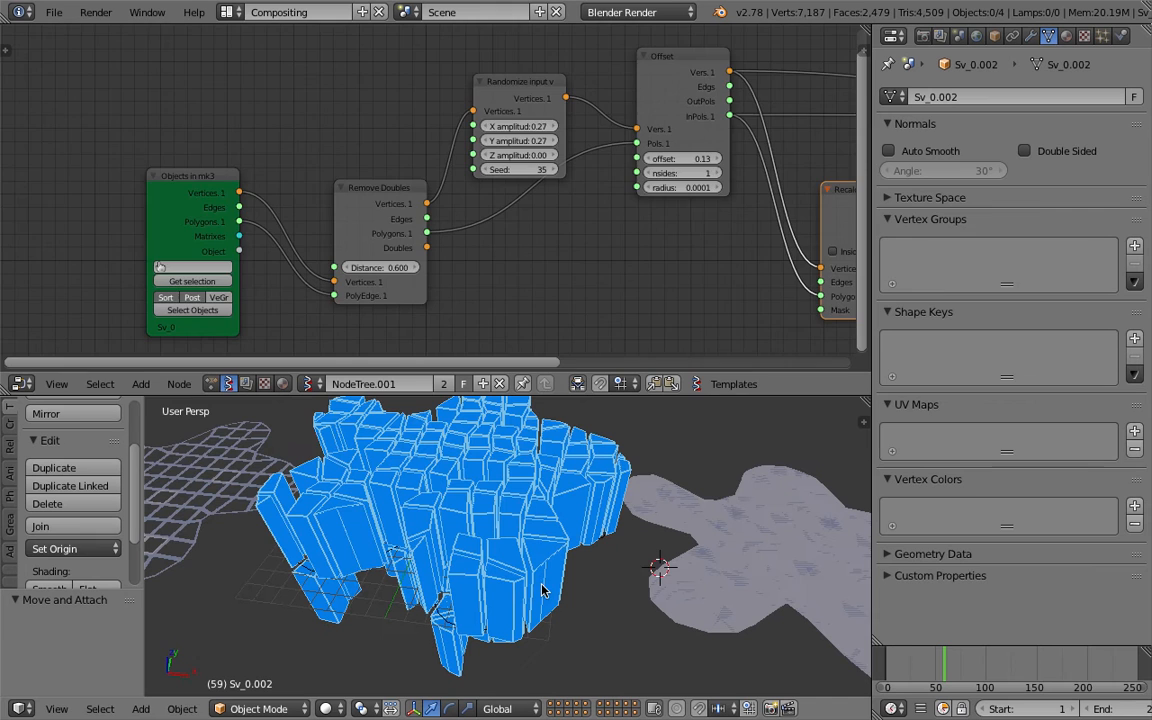
Step: Turn on face shading in the Viewer Draw node that shows the extruded cells
scroll(666, 226, "down", 1)
middle_click_drag(666, 226, 305, 239)
scroll(620, 185, "up", 2)
left_click(775, 214)
left_click(777, 216)
left_click(777, 217)
Step: Set the Extrude Separate Faces height to 4.17 and save the file
middle_click_drag(678, 185, 632, 160)
mouse_move(587, 562)
middle_mouse_down()
mouse_move(496, 508)
mouse_move(496, 495)
middle_mouse_up()
left_click_drag(537, 303, 518, 305)
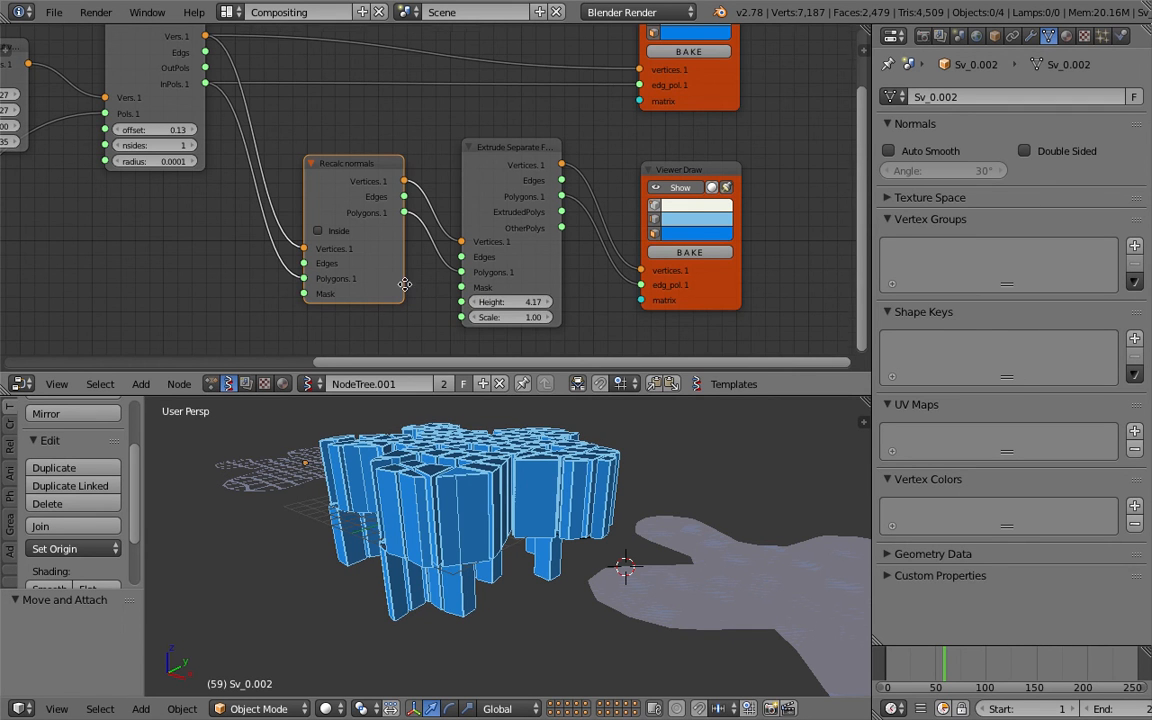
middle_click_drag(402, 285, 413, 220)
key("ctrl+s")
left_click(409, 218)
Step: Add a Random Num Gen node below Recalc normals and link its value to the Extrude Separate Faces height
key("shift+a")
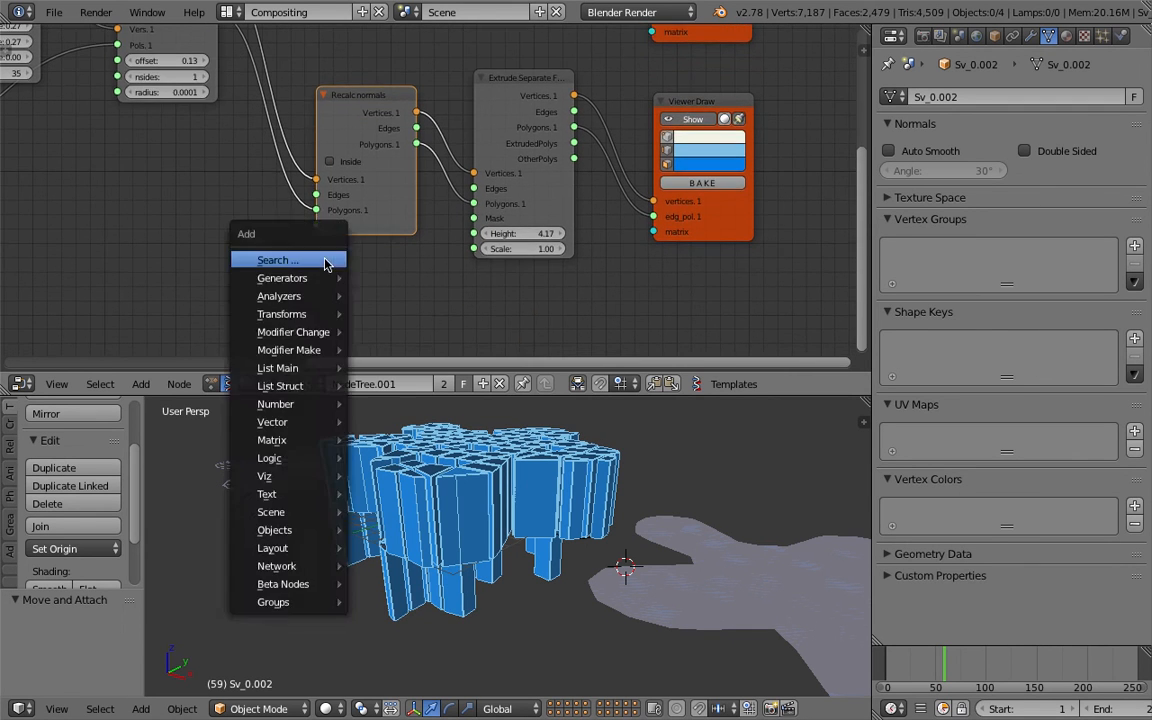
left_click(330, 258)
type("random n")
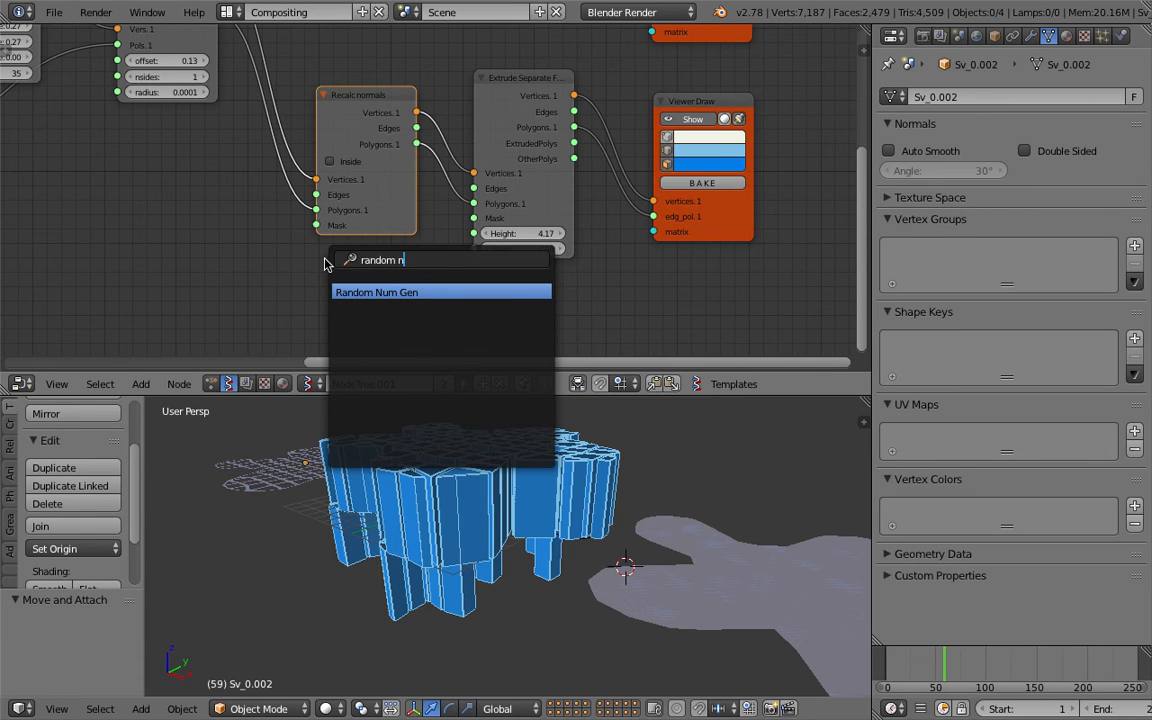
key("Return")
left_click(330, 265)
left_click_drag(409, 284, 484, 236)
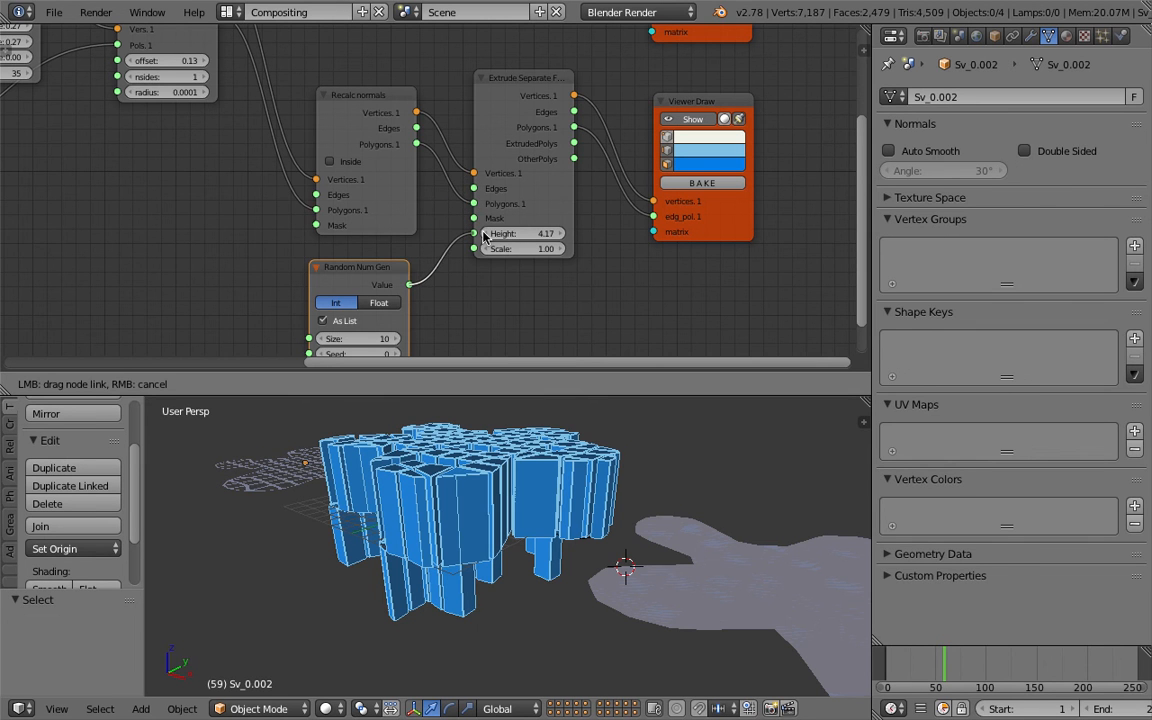
Step: Set Random Num Gen to Float with a low of 0.20, a high of 5.00 and a size of 94
middle_click_drag(438, 304, 464, 217)
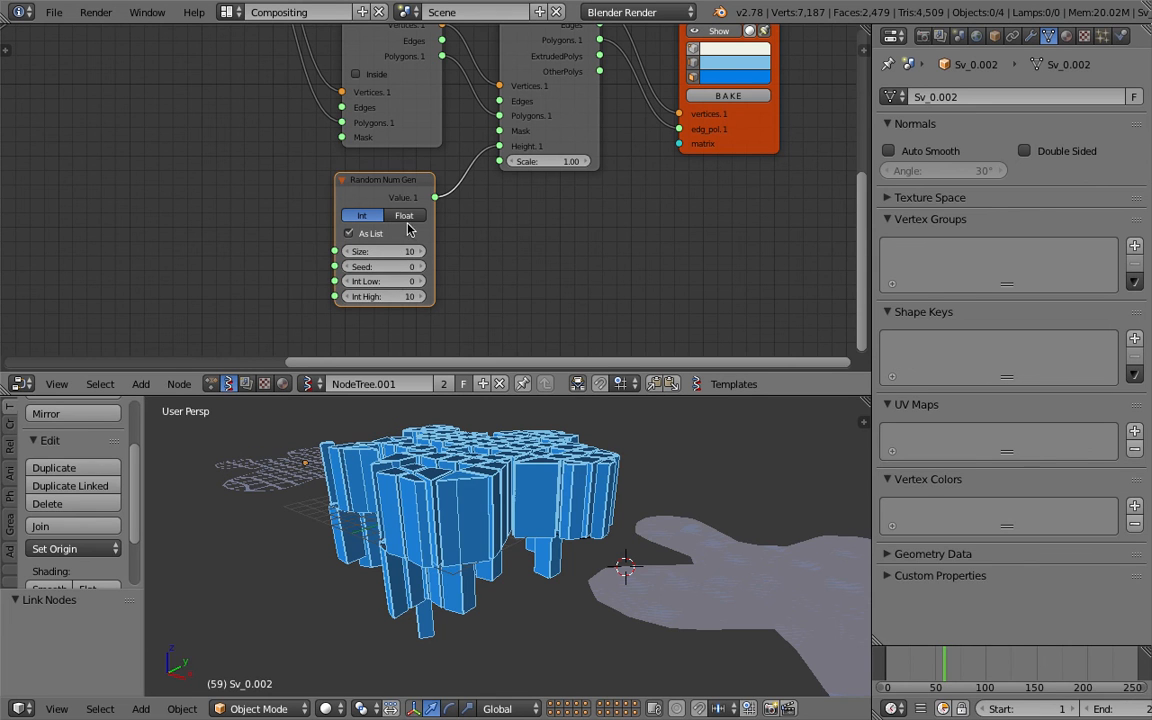
left_click(406, 216)
left_click(413, 281)
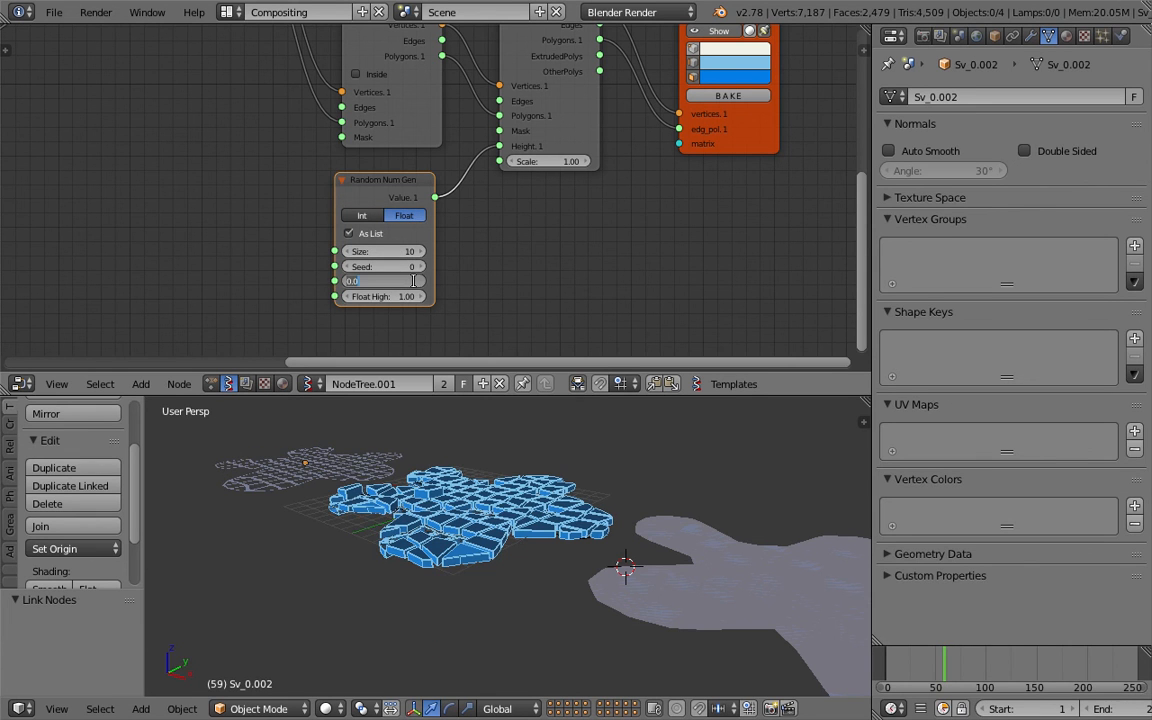
key("Tab")
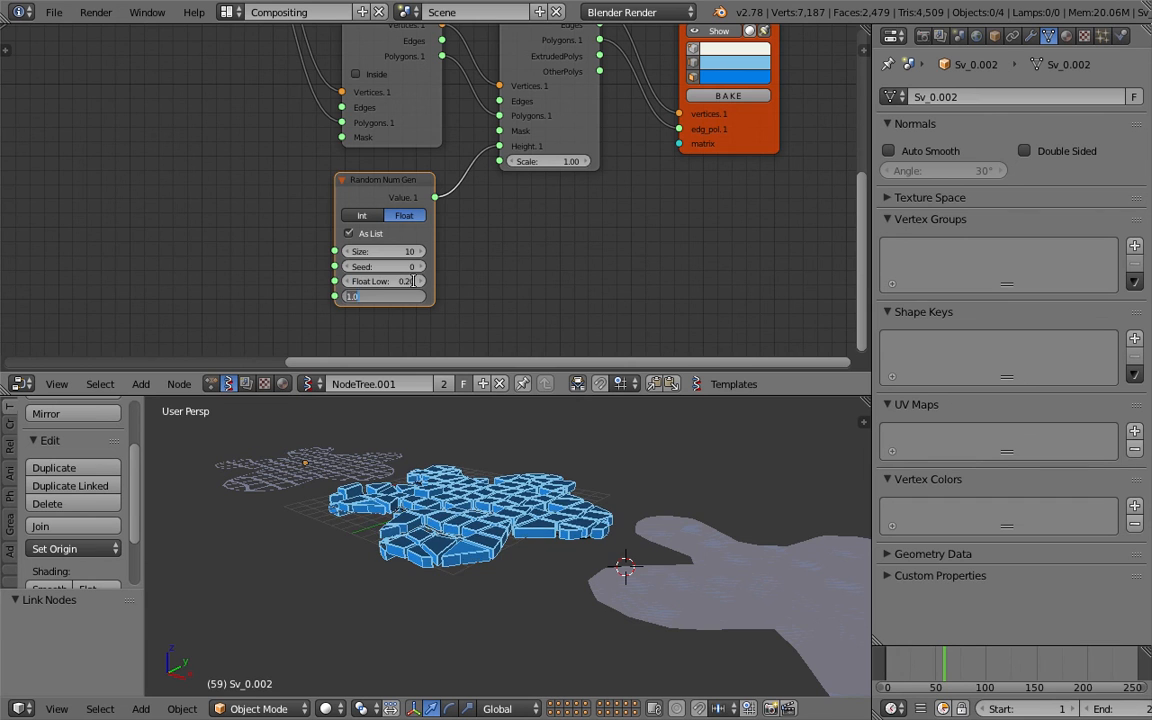
key("Return")
middle_click_drag(484, 442, 440, 495)
left_click_drag(384, 252, 643, 252)
Step: Add a List Length node and link the polygons output of Recalc normals to its data input
scroll(357, 161, "down", 2)
middle_click_drag(357, 161, 290, 220)
middle_click_drag(403, 254, 390, 233)
key("shift+a")
left_click(434, 275)
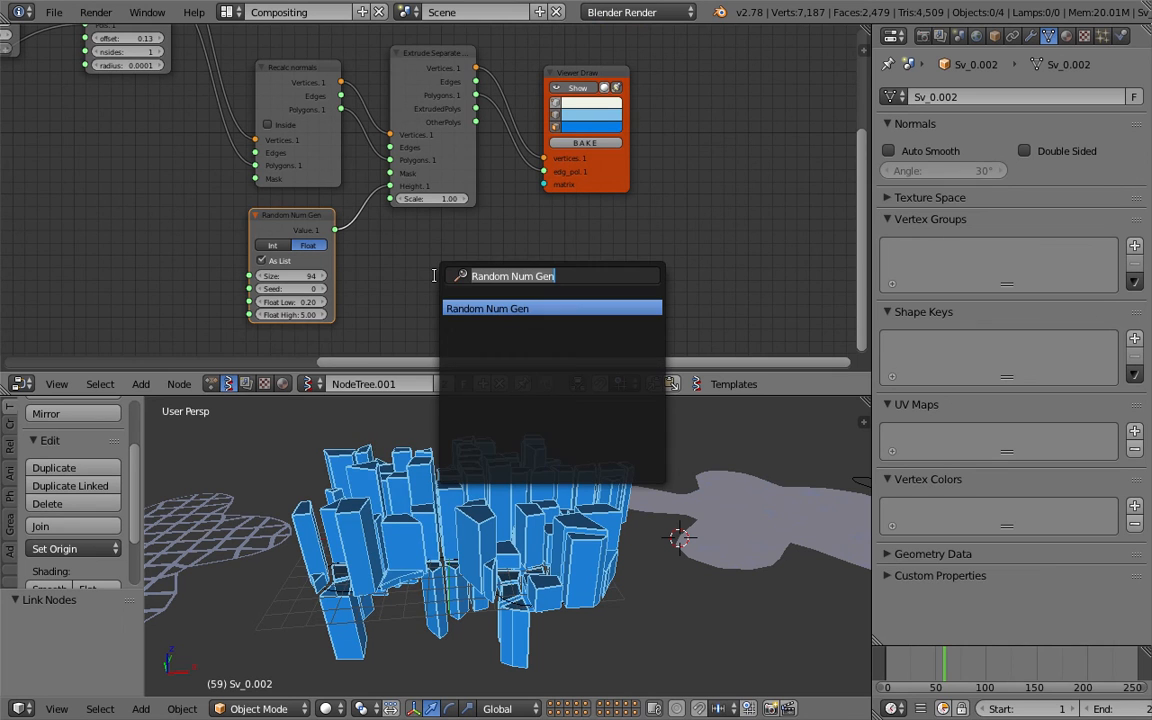
type("get")
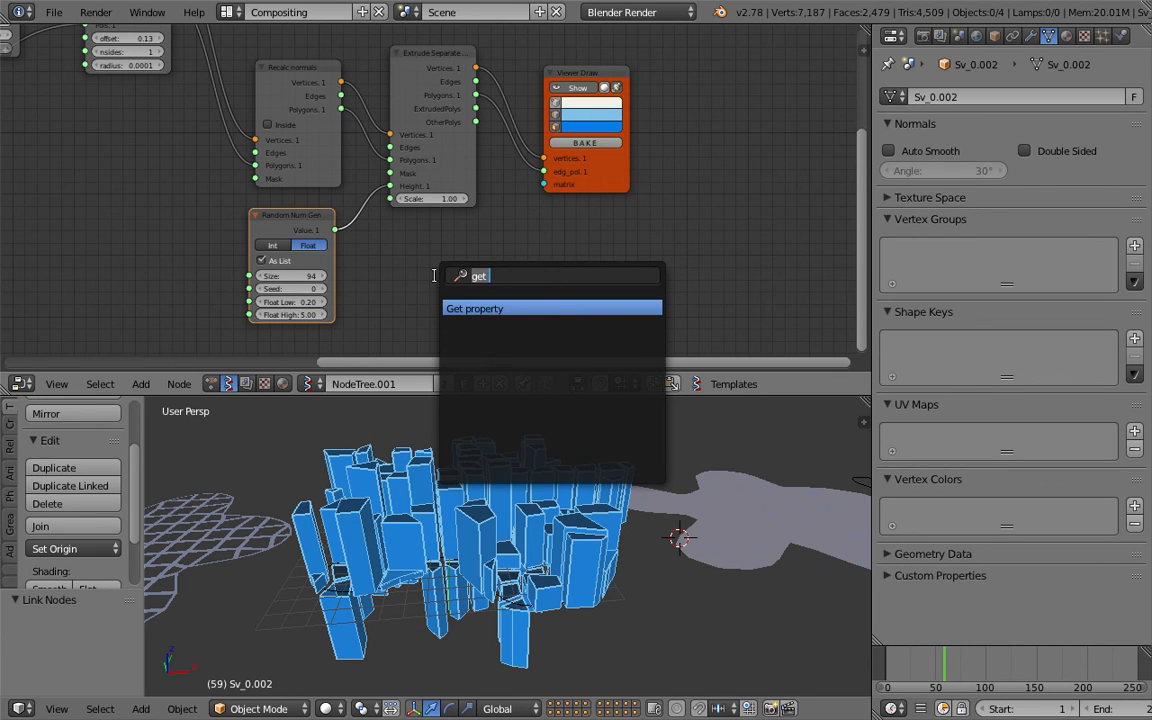
key("BackSpace")
type("list l")
key("Return")
left_click(436, 280)
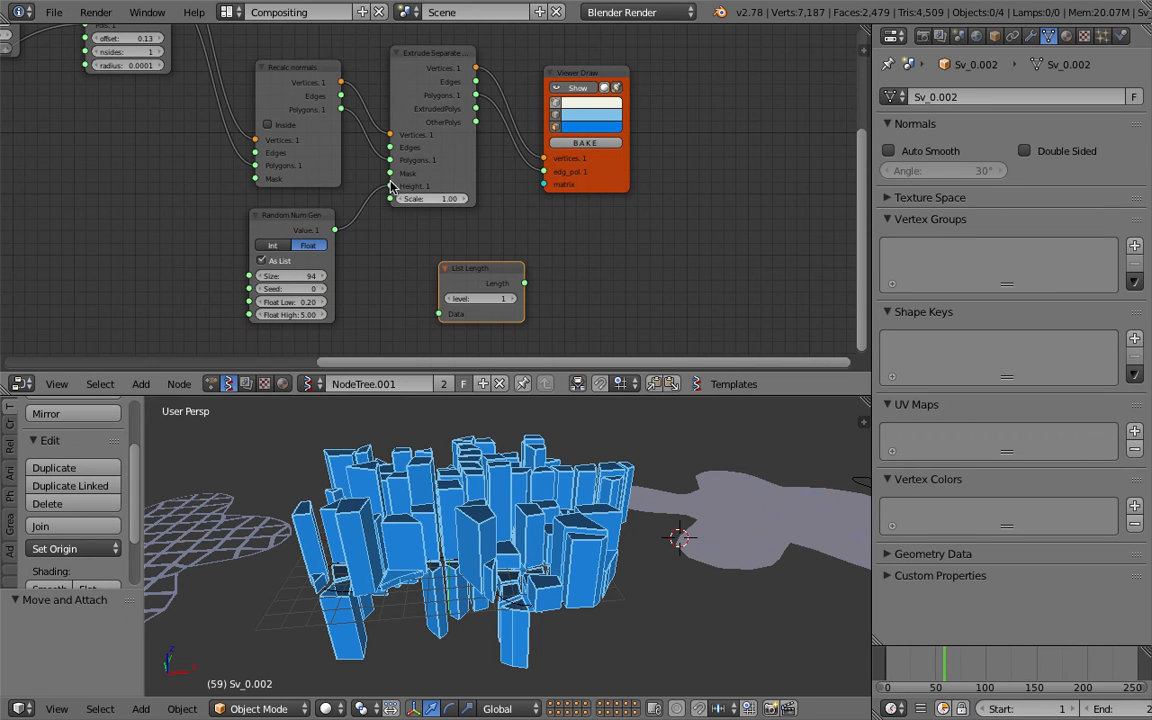
left_click_drag(341, 109, 448, 315)
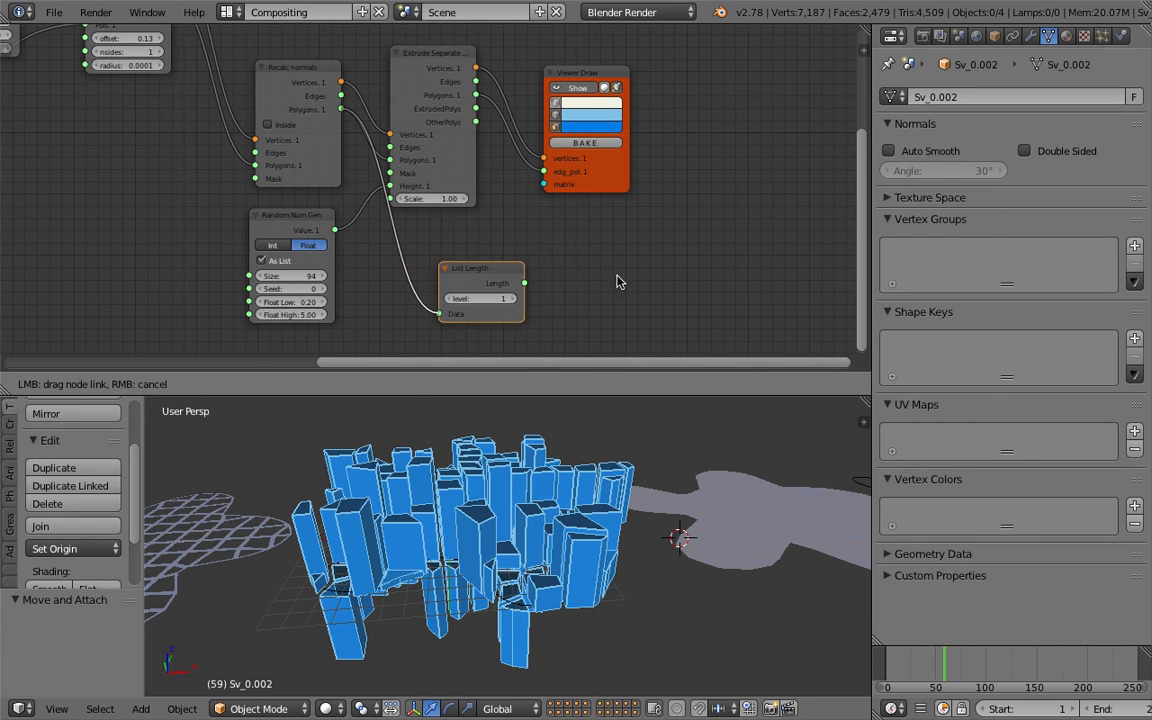
Step: Add a Stethoscope MK2 node and link the List Length output to it to read the polygon count
key("alt+space")
type("ste")
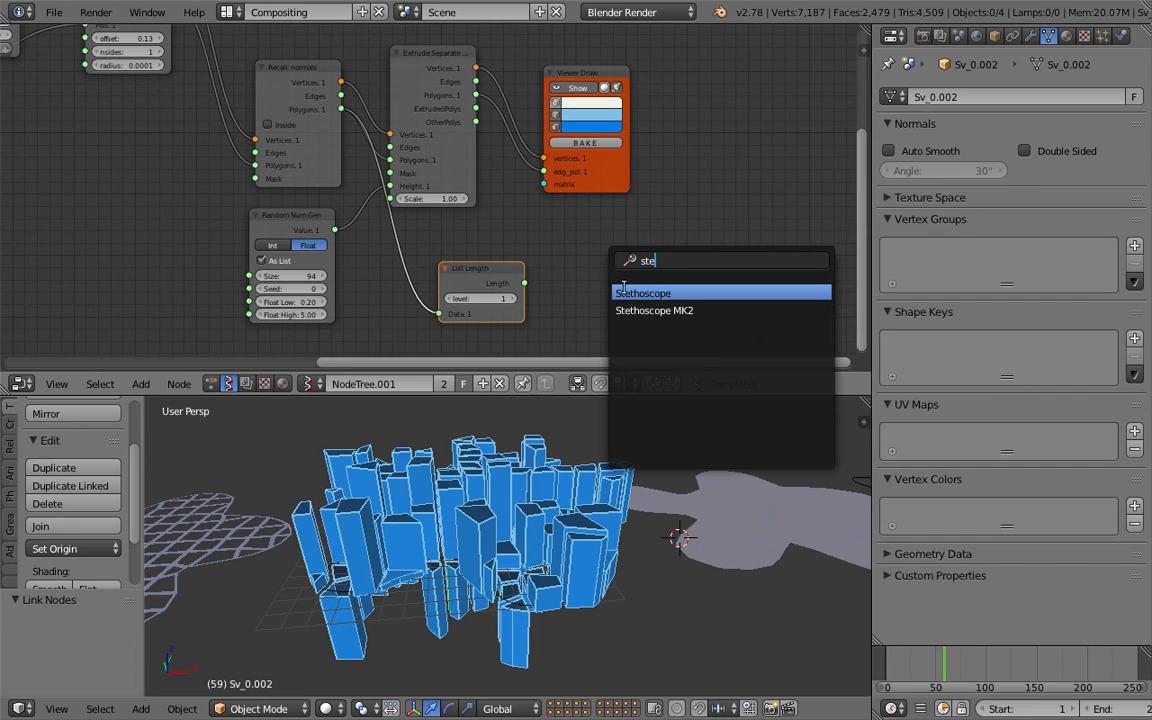
key("Return")
left_click(615, 272)
left_click_drag(524, 283, 577, 318)
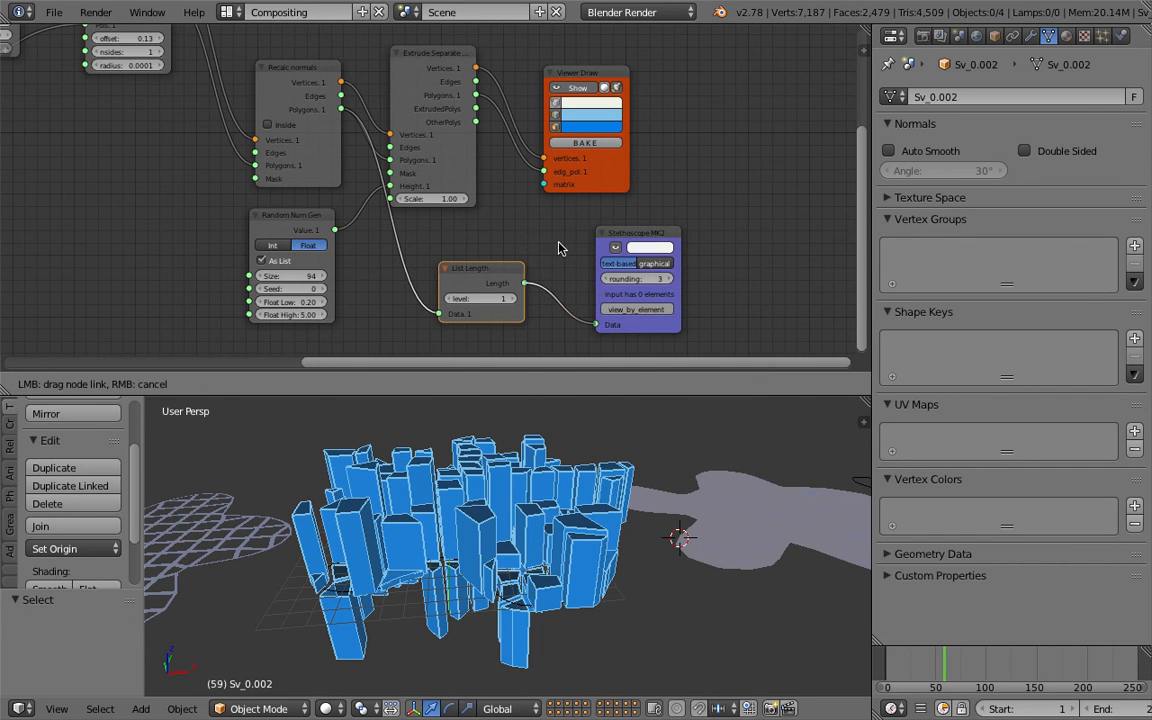
left_click_drag(559, 248, 562, 249)
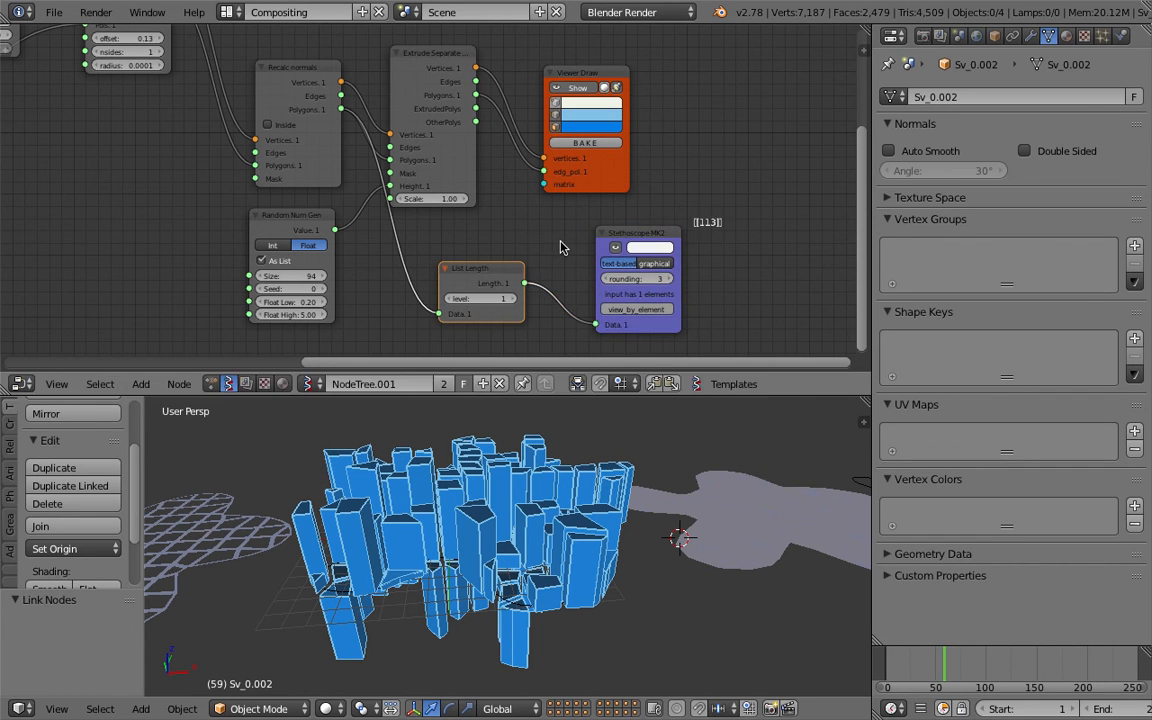
Step: Set the Random Num Gen size to 114, save the file, and correct the size to 113
left_click(301, 276)
key("Return")
middle_click_drag(617, 612, 540, 568)
key("ctrl+s")
left_click(540, 568)
middle_click_drag(463, 484, 535, 570)
scroll(535, 570, "up", 1)
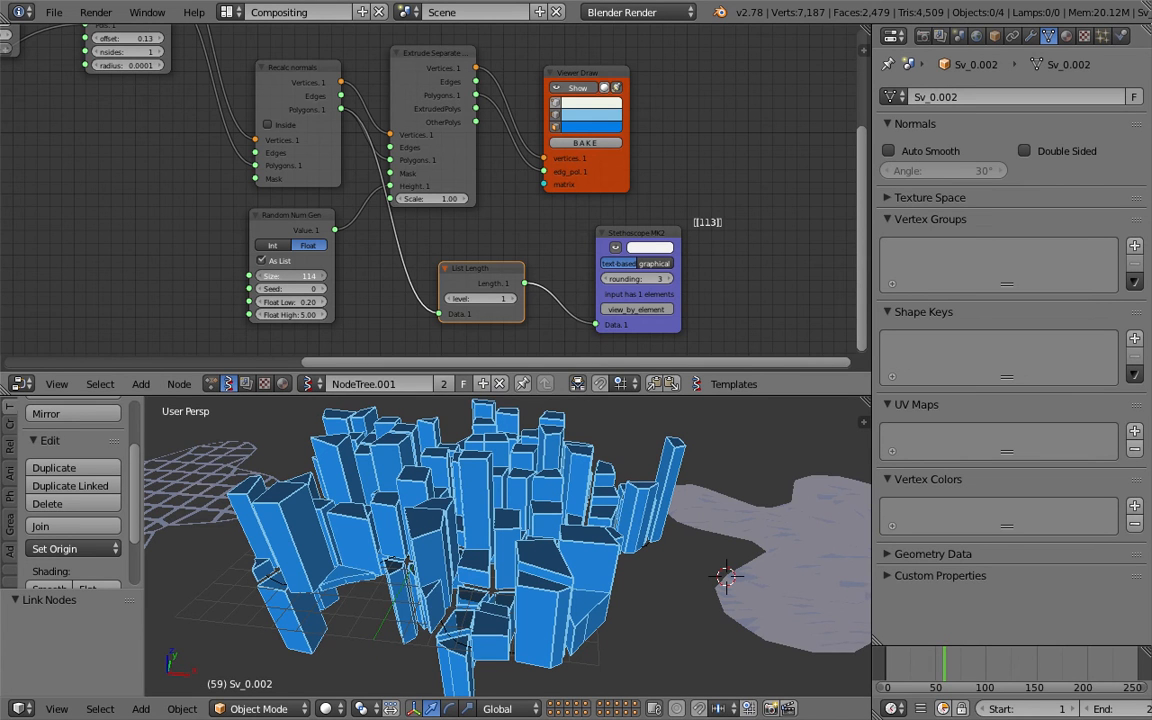
left_click(288, 276)
type("113")
key("Return")
Step: Link List Length to the Random Num Gen size with the node placed before it, and set the seed to 59
left_click_drag(523, 283, 250, 277)
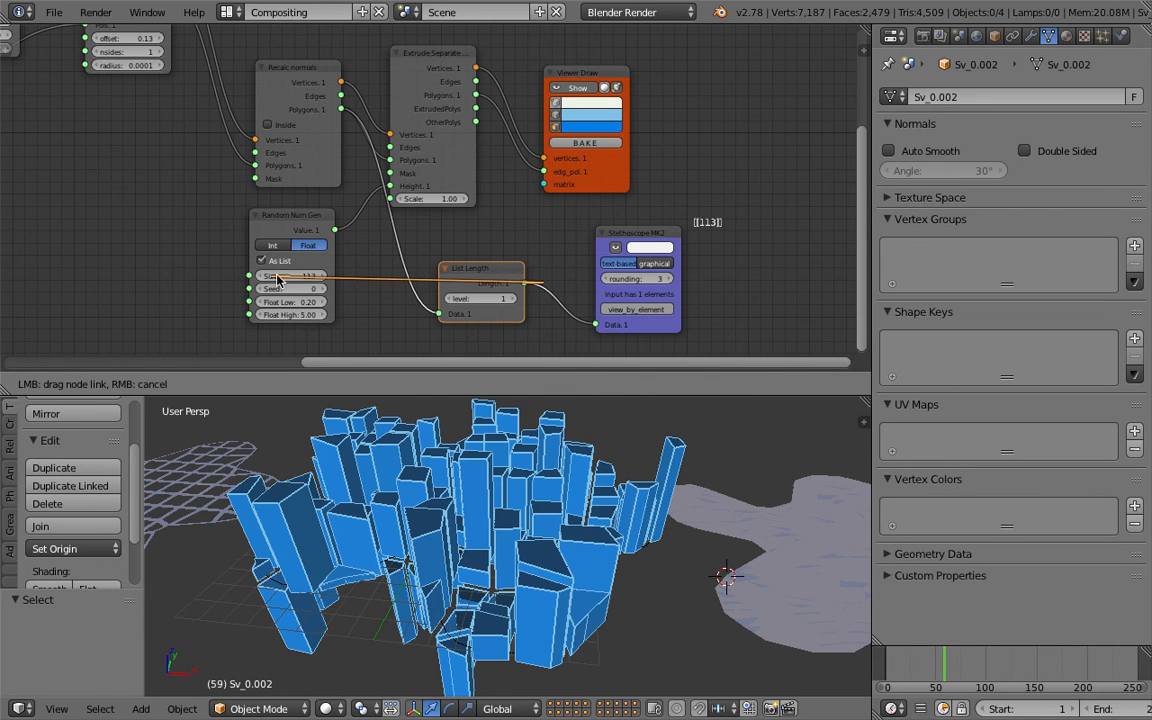
left_click_drag(465, 270, 117, 213)
left_click_drag(291, 289, 350, 289)
middle_click_drag(560, 470, 576, 540)
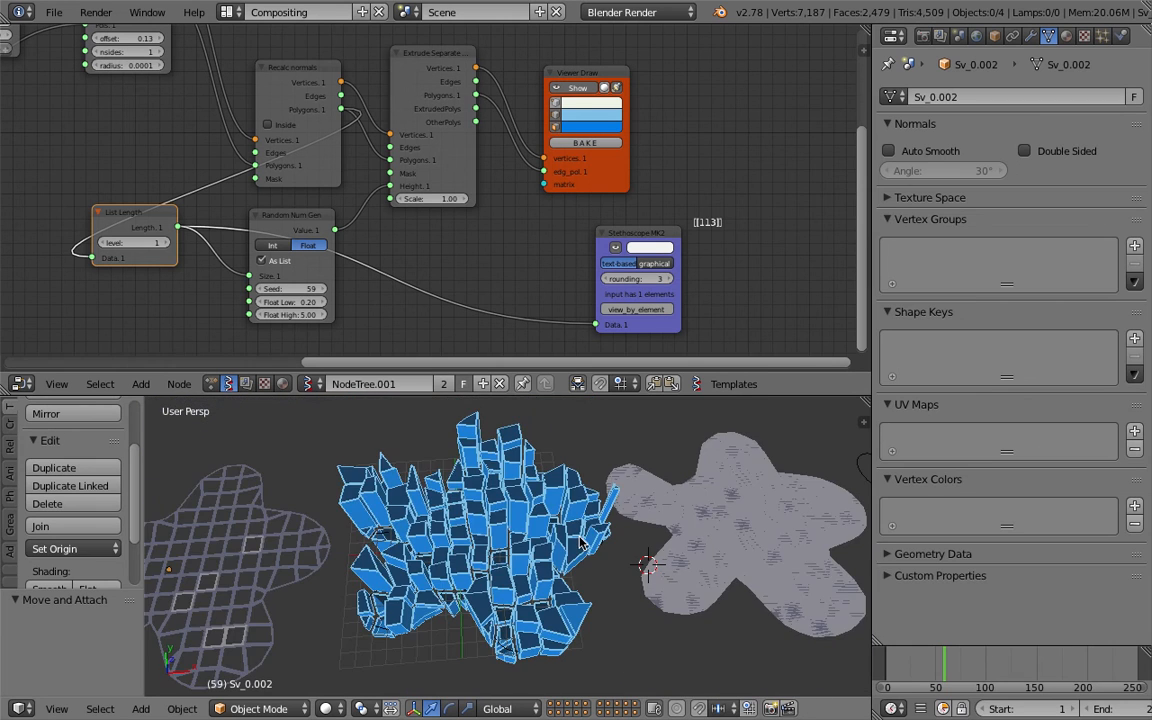
right_click(700, 521)
scroll(697, 524, "down", 2)
key("g")
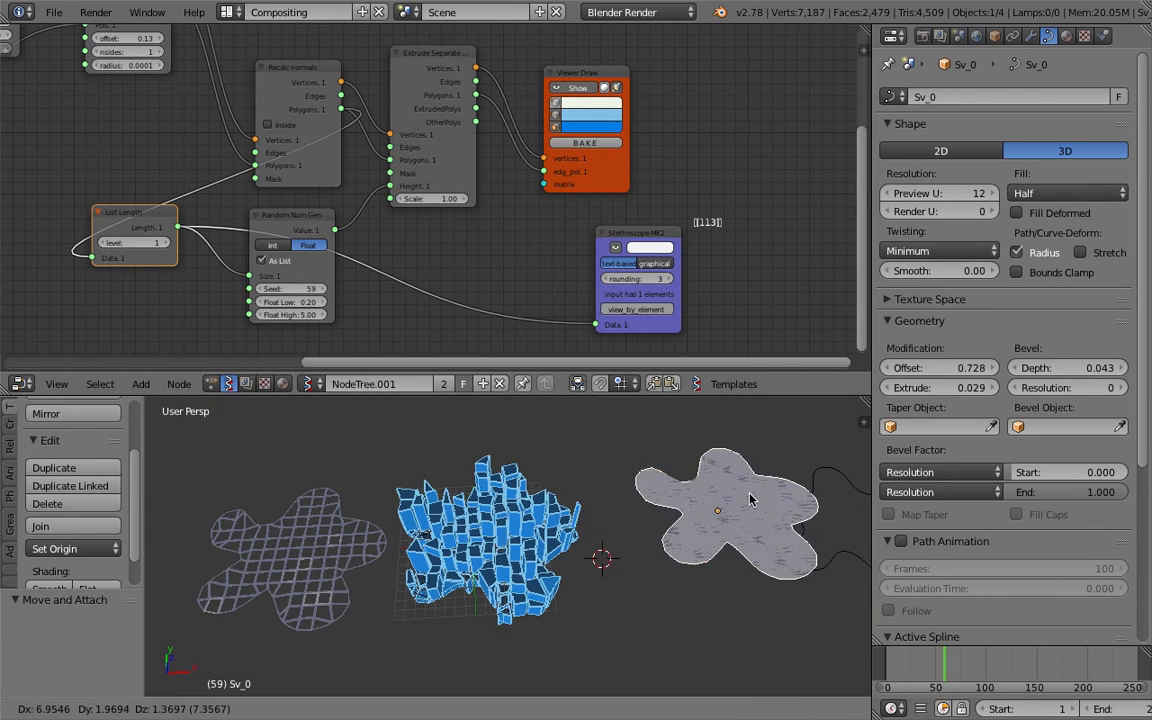
right_click(733, 508)
Step: Check the objects briefly in wireframe display and save the file
middle_click_drag(705, 518, 623, 544)
key("z")
key("z")
key("ctrl+s")
left_click(679, 548)
scroll(668, 546, "down", 2)
right_click(314, 485)
scroll(416, 480, "up", 3)
middle_click_drag(467, 548, 494, 486)
Step: Select the filled curve Sv_0, look at it from the top, and enter edit mode on its points
right_click(684, 520)
middle_click_drag(684, 520, 533, 506, "shift")
left_click(57, 708)
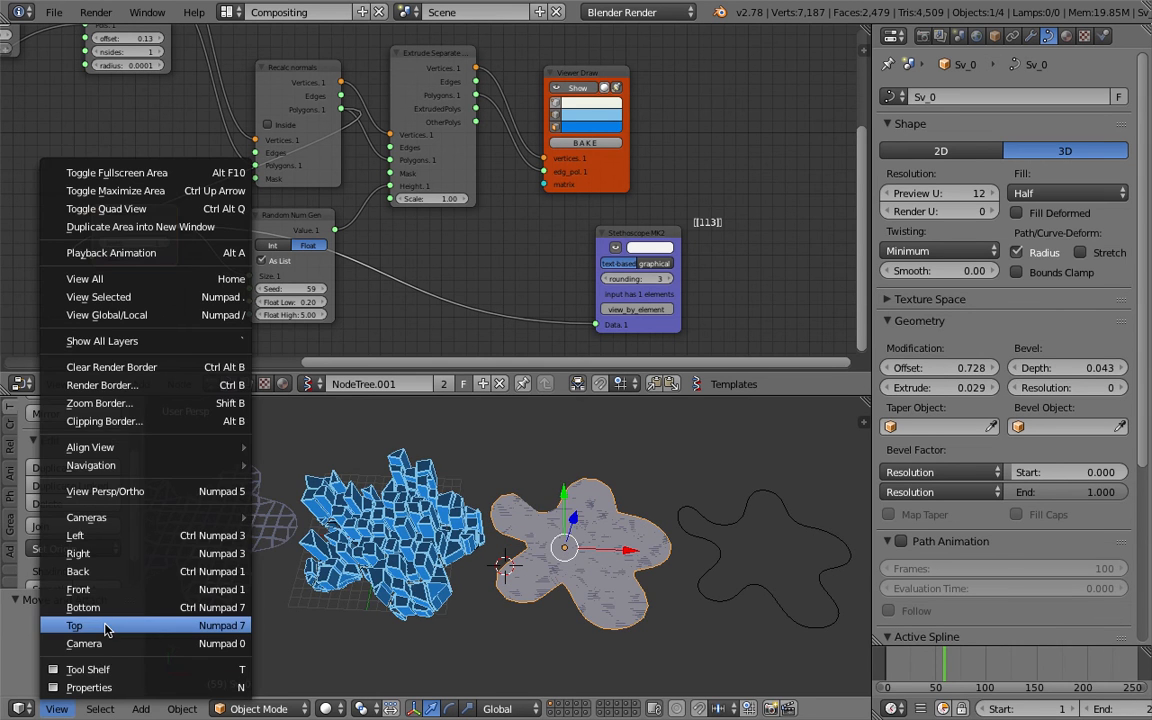
left_click(76, 625)
middle_click_drag(428, 498, 567, 536, "shift")
key("ctrl+Tab")
left_click(762, 497)
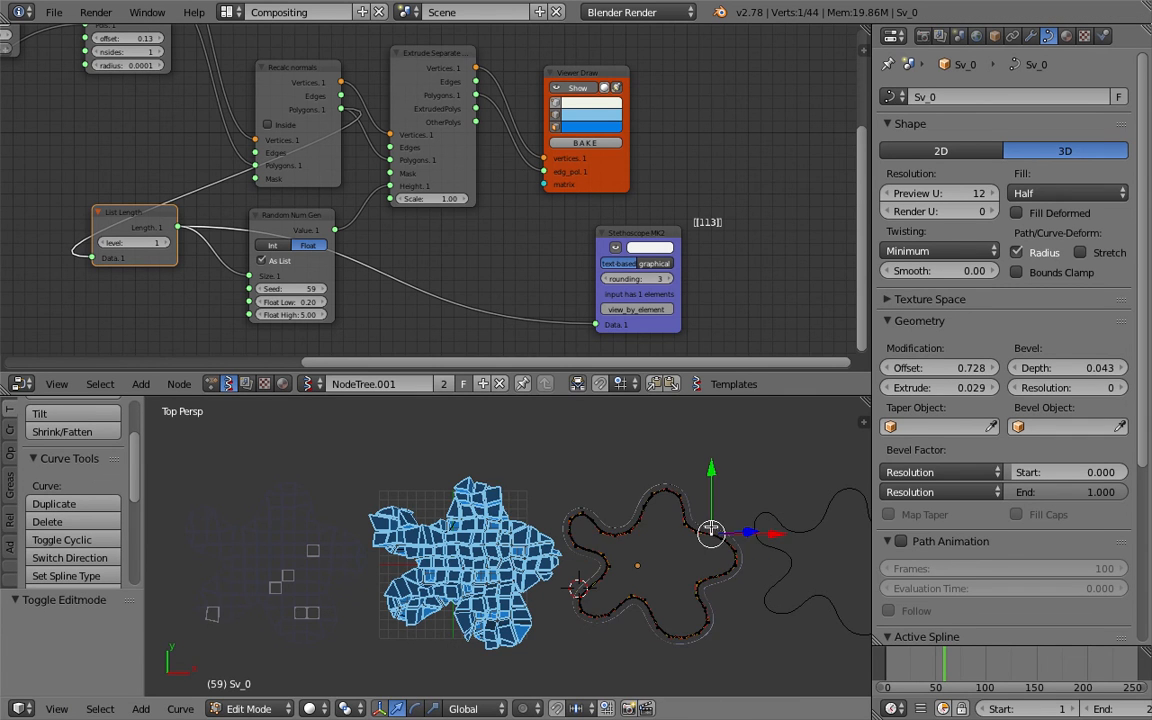
Step: Move the control points along the curve's upper-right edge outward to form a larger rounded lobe, and leave edit mode
middle_click_drag(712, 528, 692, 527, "shift")
scroll(688, 524, "up", 3)
key("g")
right_click_drag(707, 513, 747, 460)
right_click_drag(673, 531, 745, 417)
right_click_drag(651, 513, 697, 414)
right_click_drag(649, 488, 679, 403)
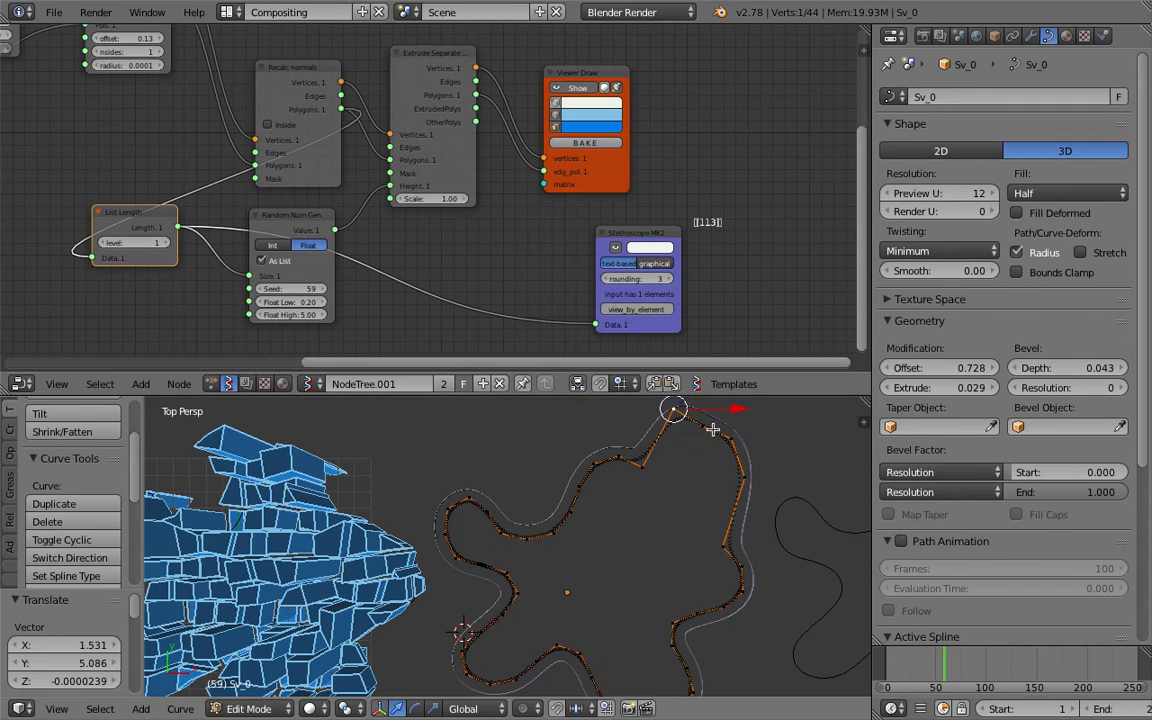
right_click_drag(728, 437, 786, 428)
right_click_drag(742, 478, 771, 483)
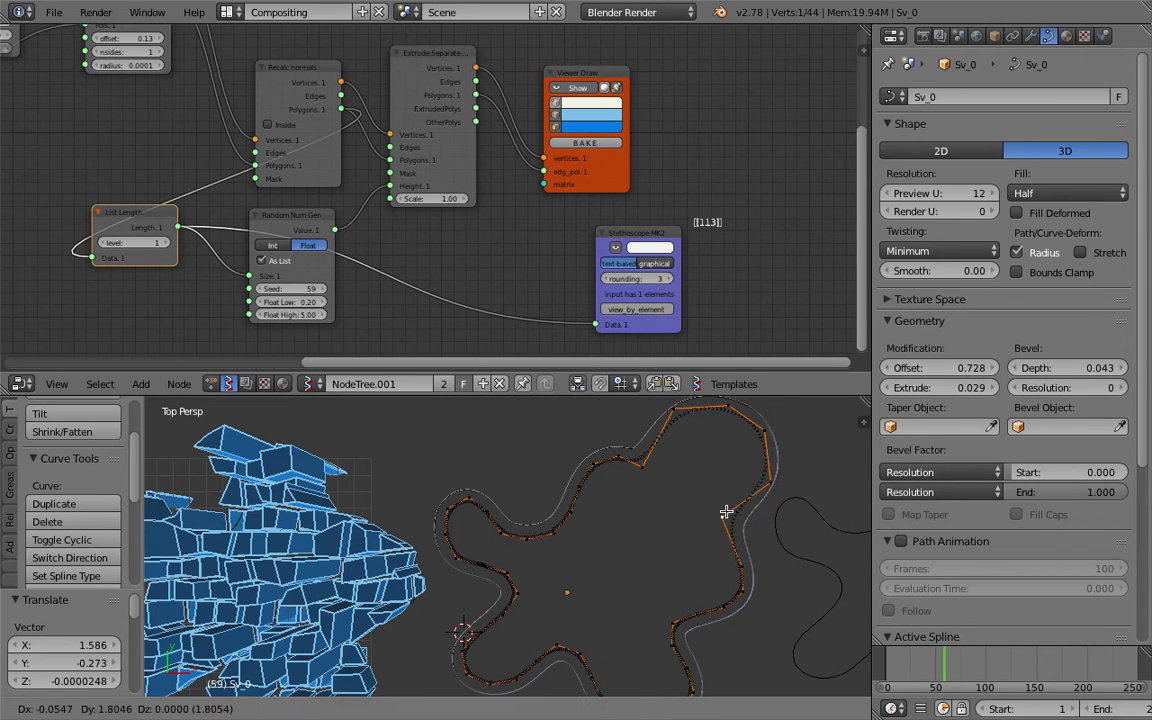
scroll(728, 538, "down", 2)
key("Tab")
Step: Change the current frame to 38 to refresh the node result, and examine the extruded cells beside the edited curve
left_click(603, 546)
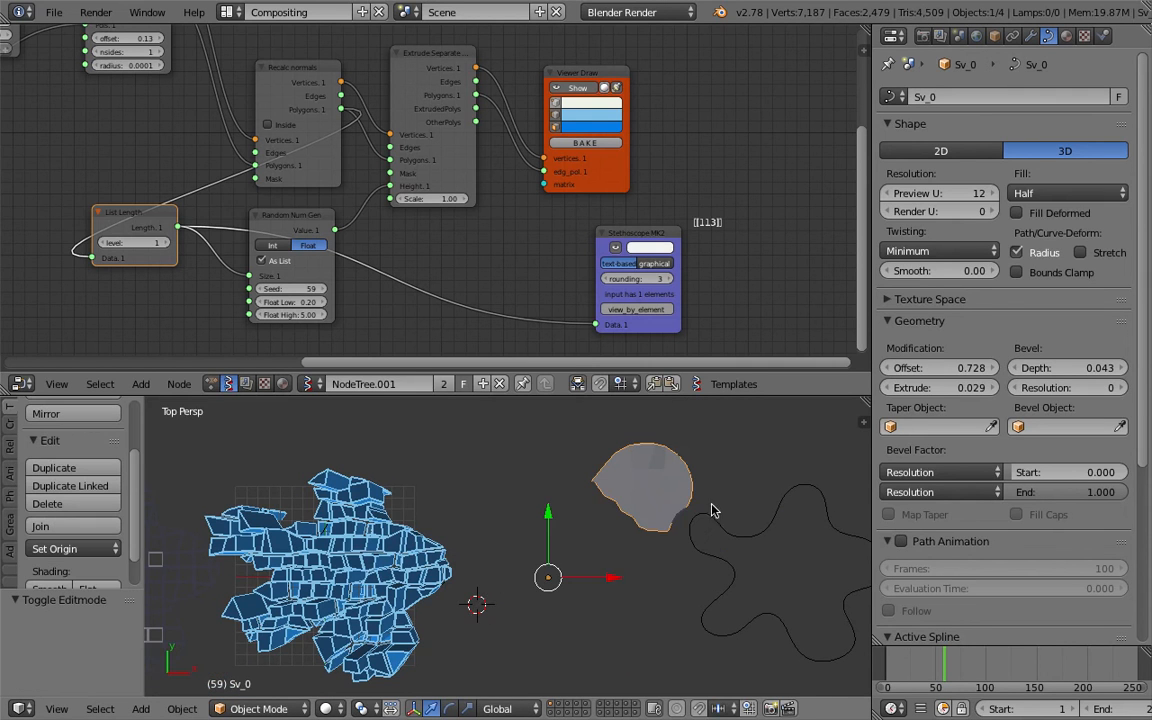
scroll(636, 552, "up", 1)
mouse_move(636, 552)
middle_mouse_down()
mouse_move(640, 503)
mouse_move(632, 540)
middle_mouse_up()
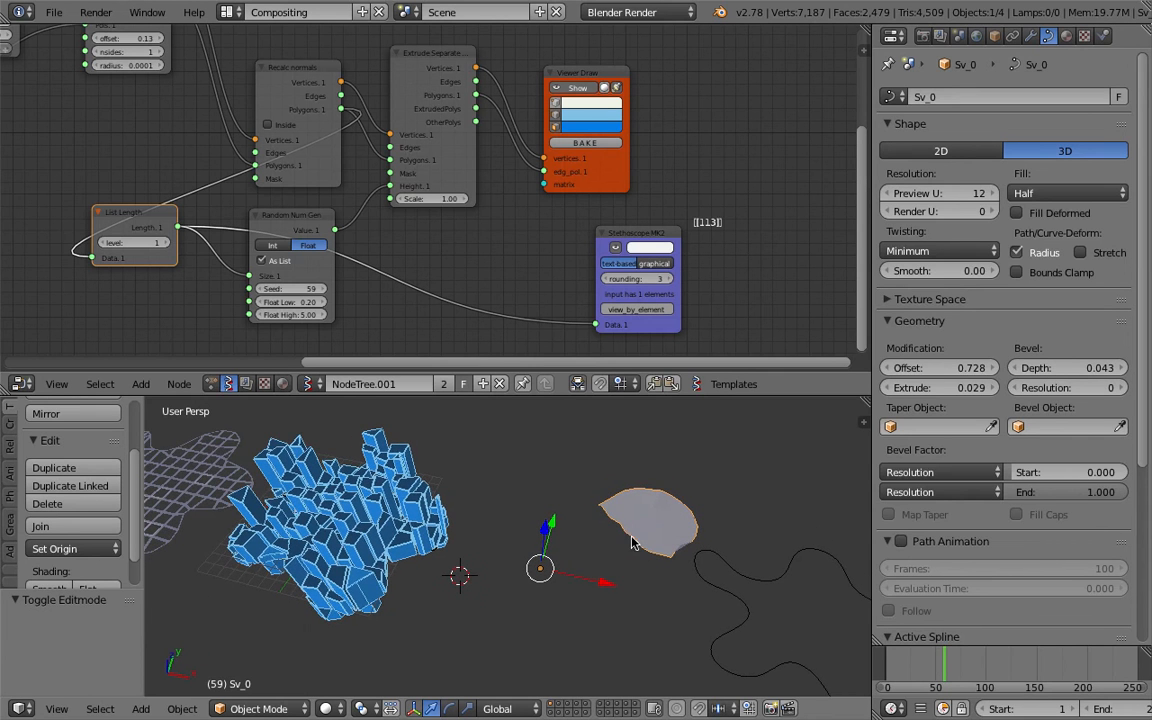
left_click(924, 663)
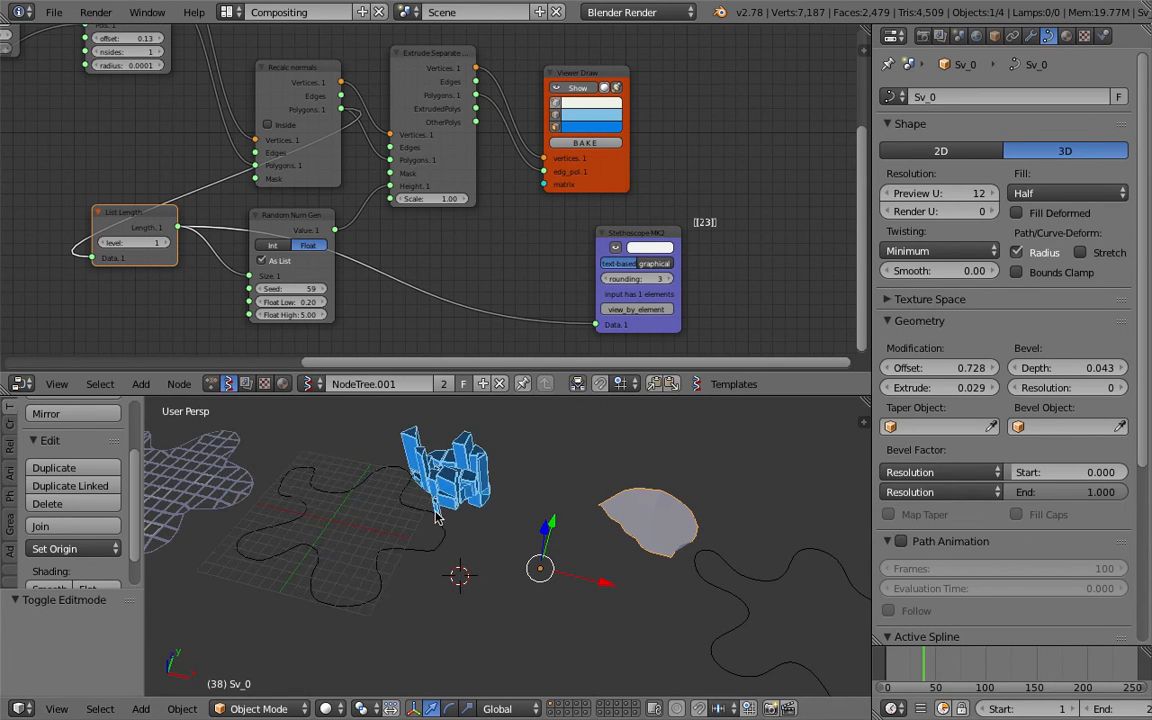
middle_click_drag(396, 466, 387, 444)
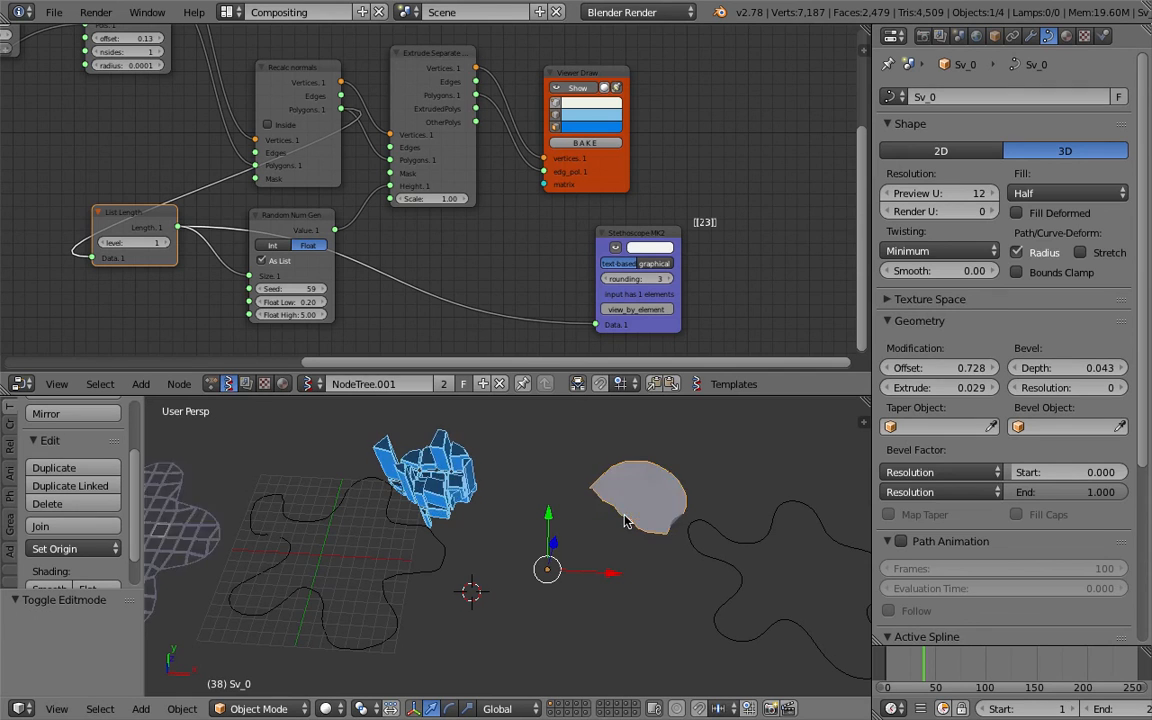
Step: Open the edited curve's Remesh modifier settings, and move the timeline to frame 45 to refresh the extruded cells
left_click(1030, 38)
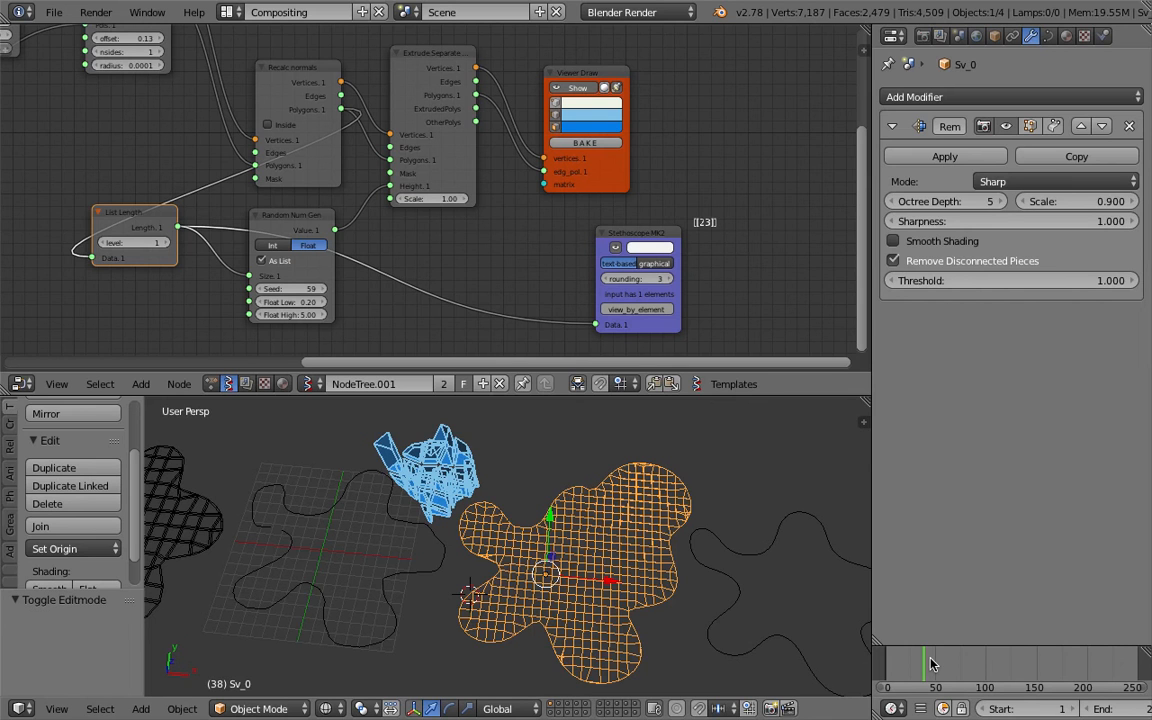
left_click_drag(931, 662, 947, 656)
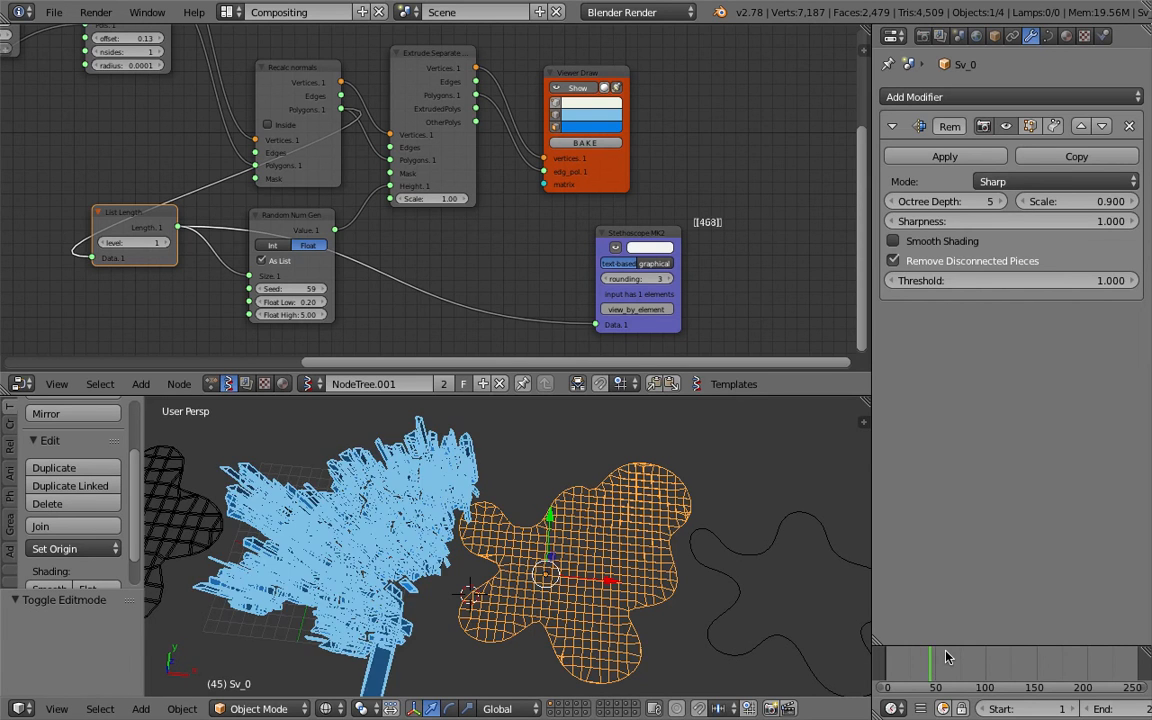